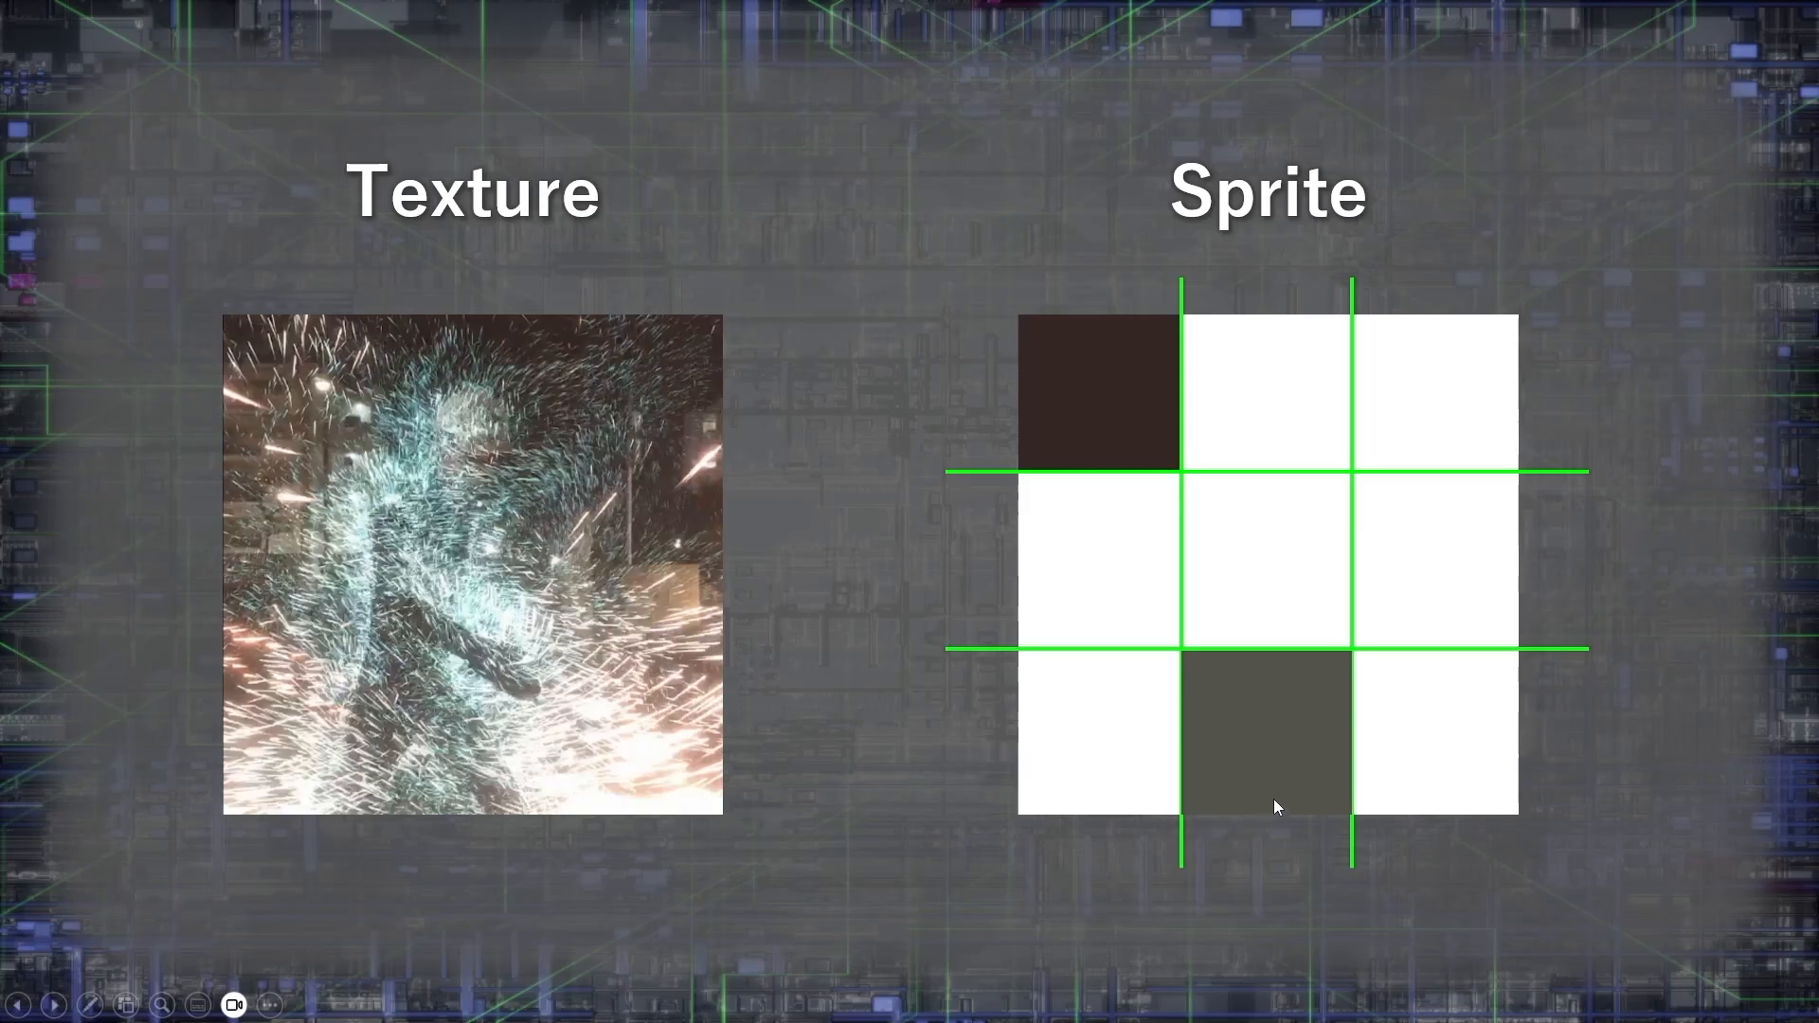
{"action": "left_click", "coordinate": [1600, 395]}
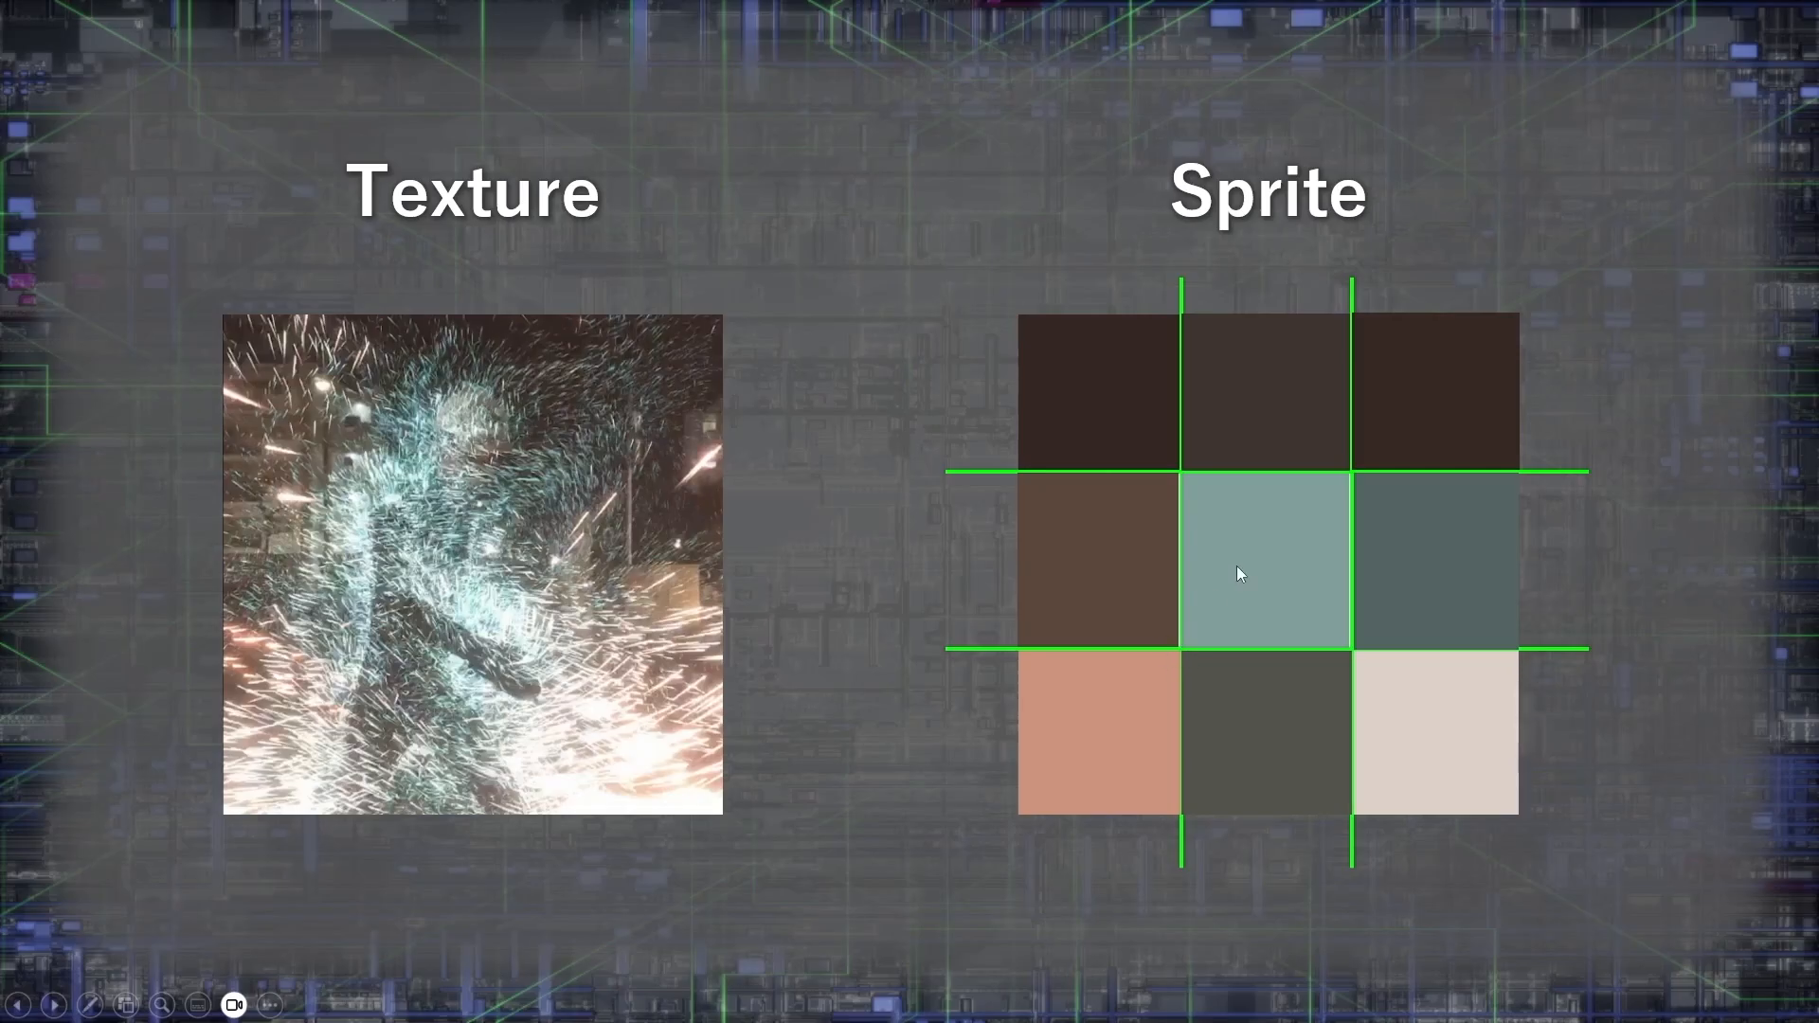
{"action": "key", "text": "Right"}
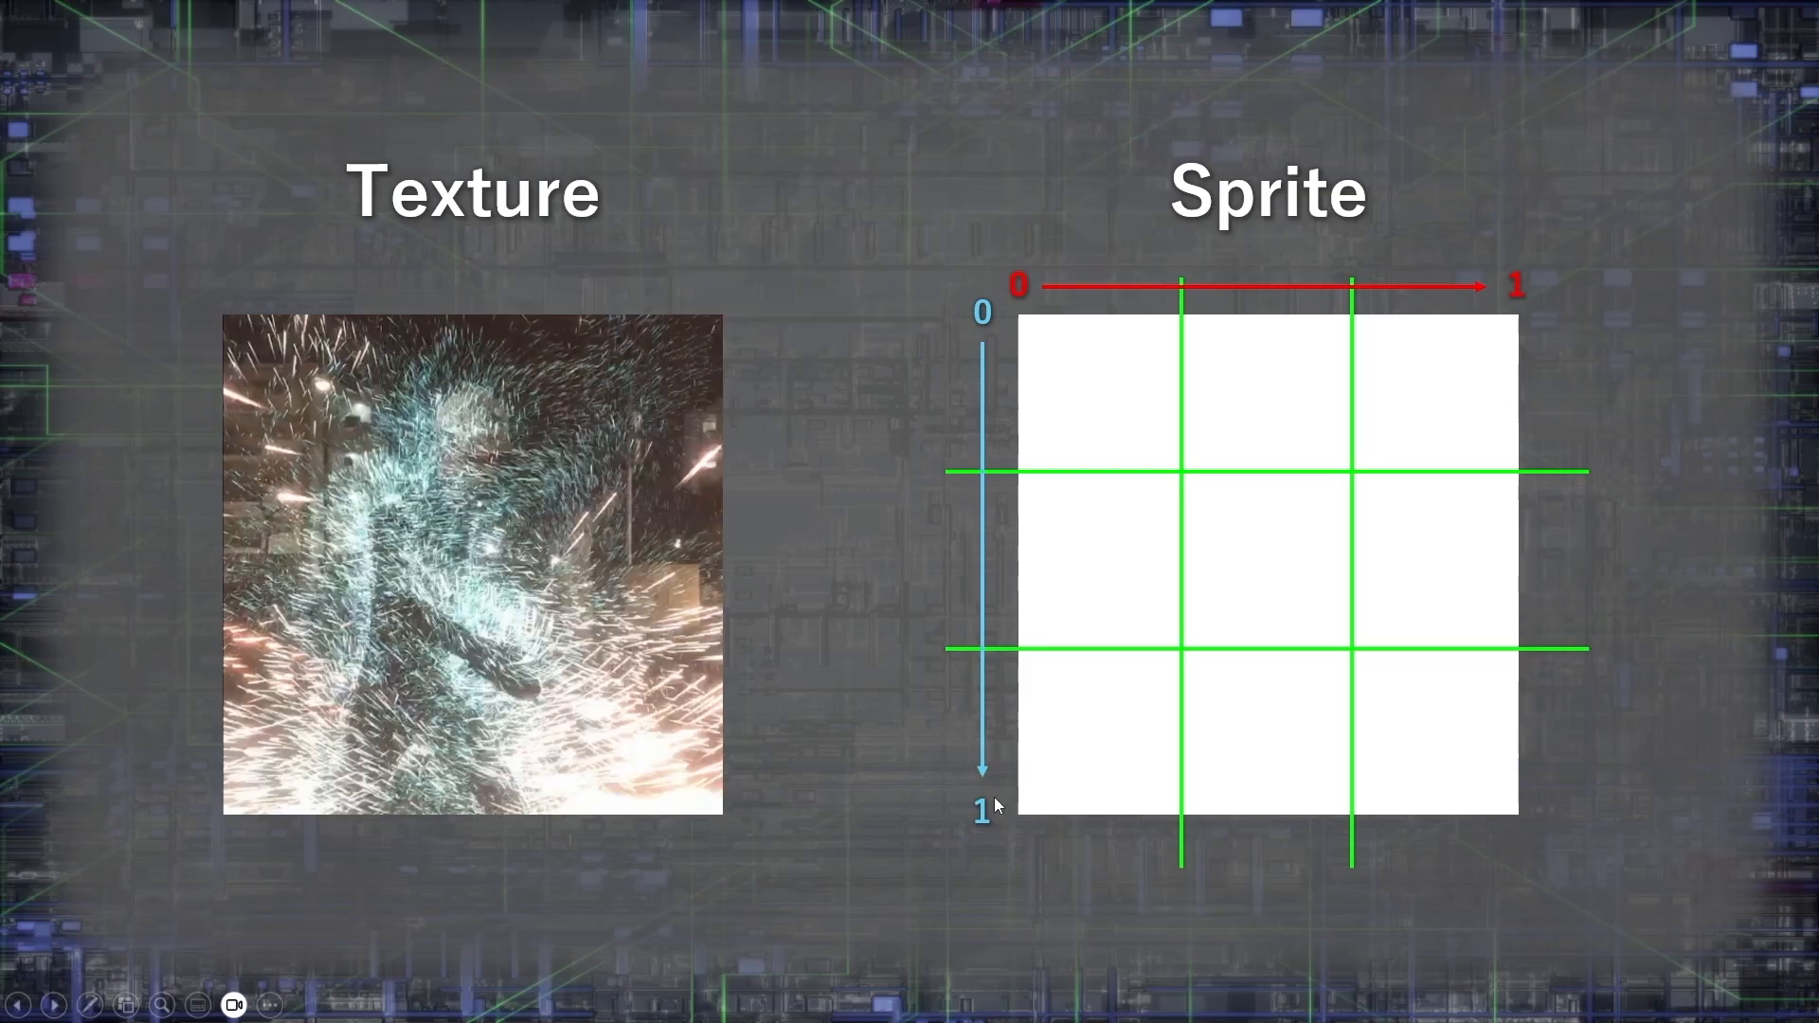
{"action": "key", "text": "Right"}
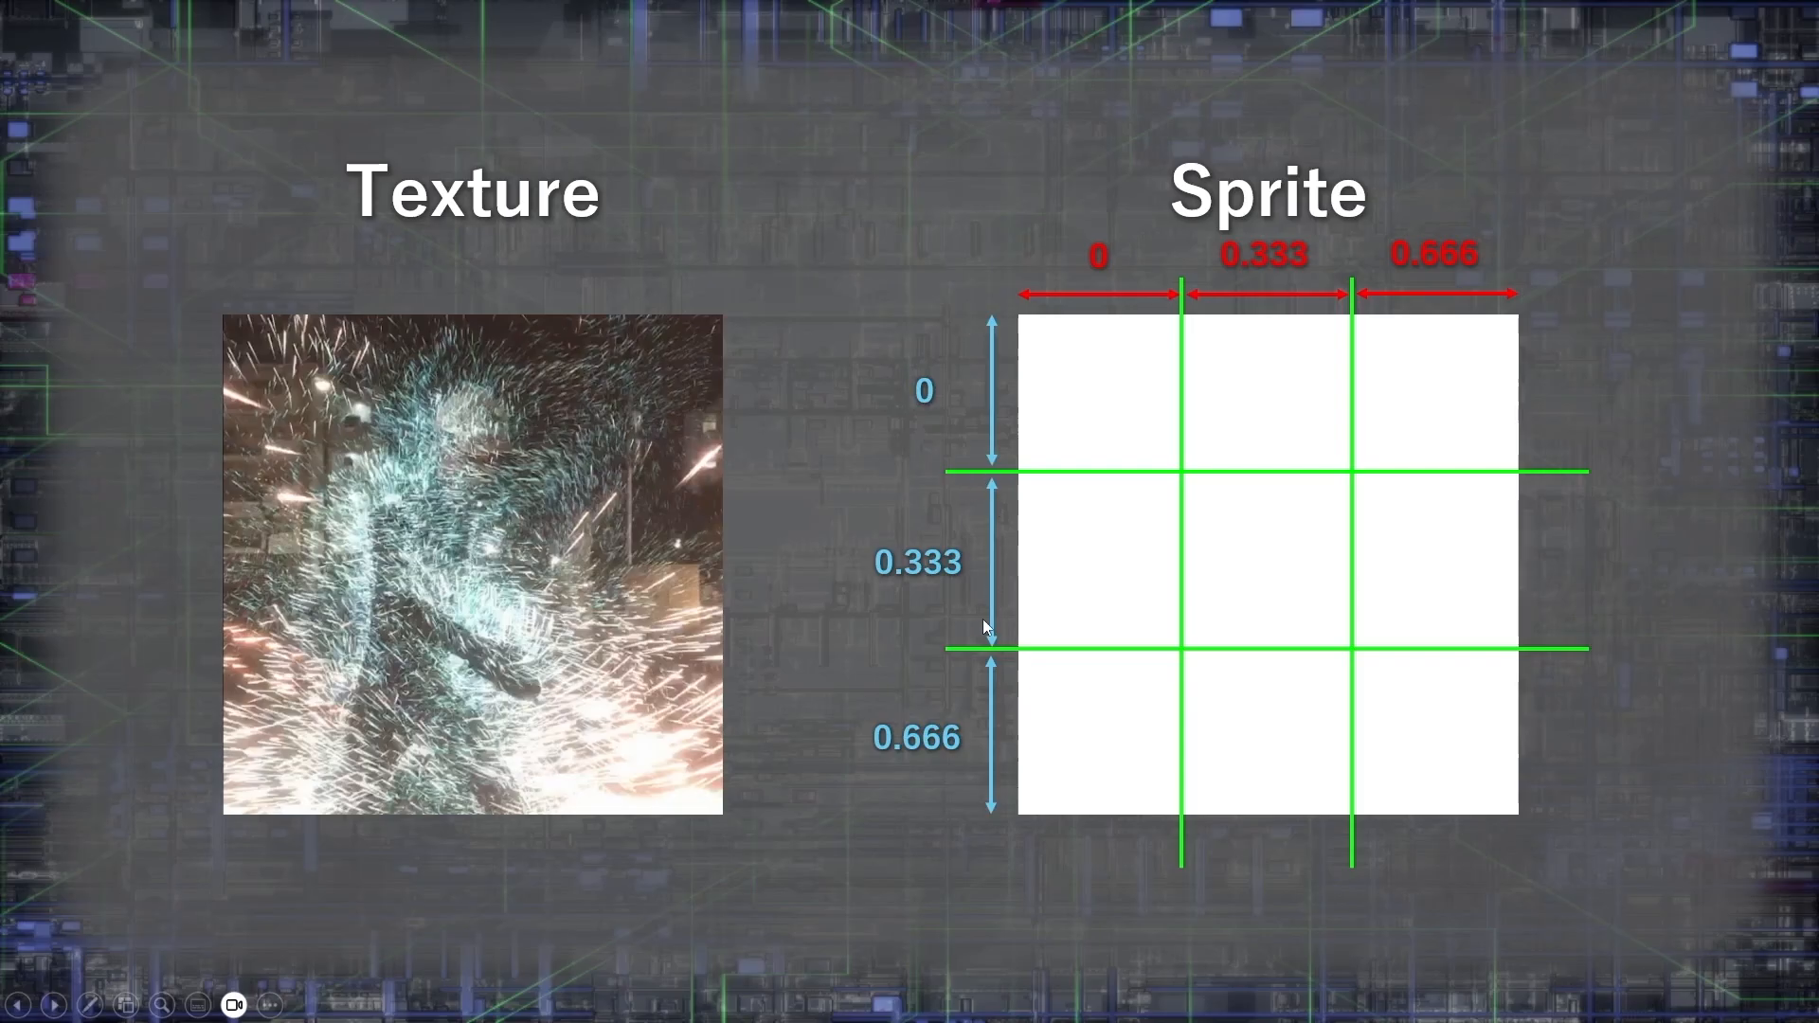
{"action": "left_click", "coordinate": [1654, 383]}
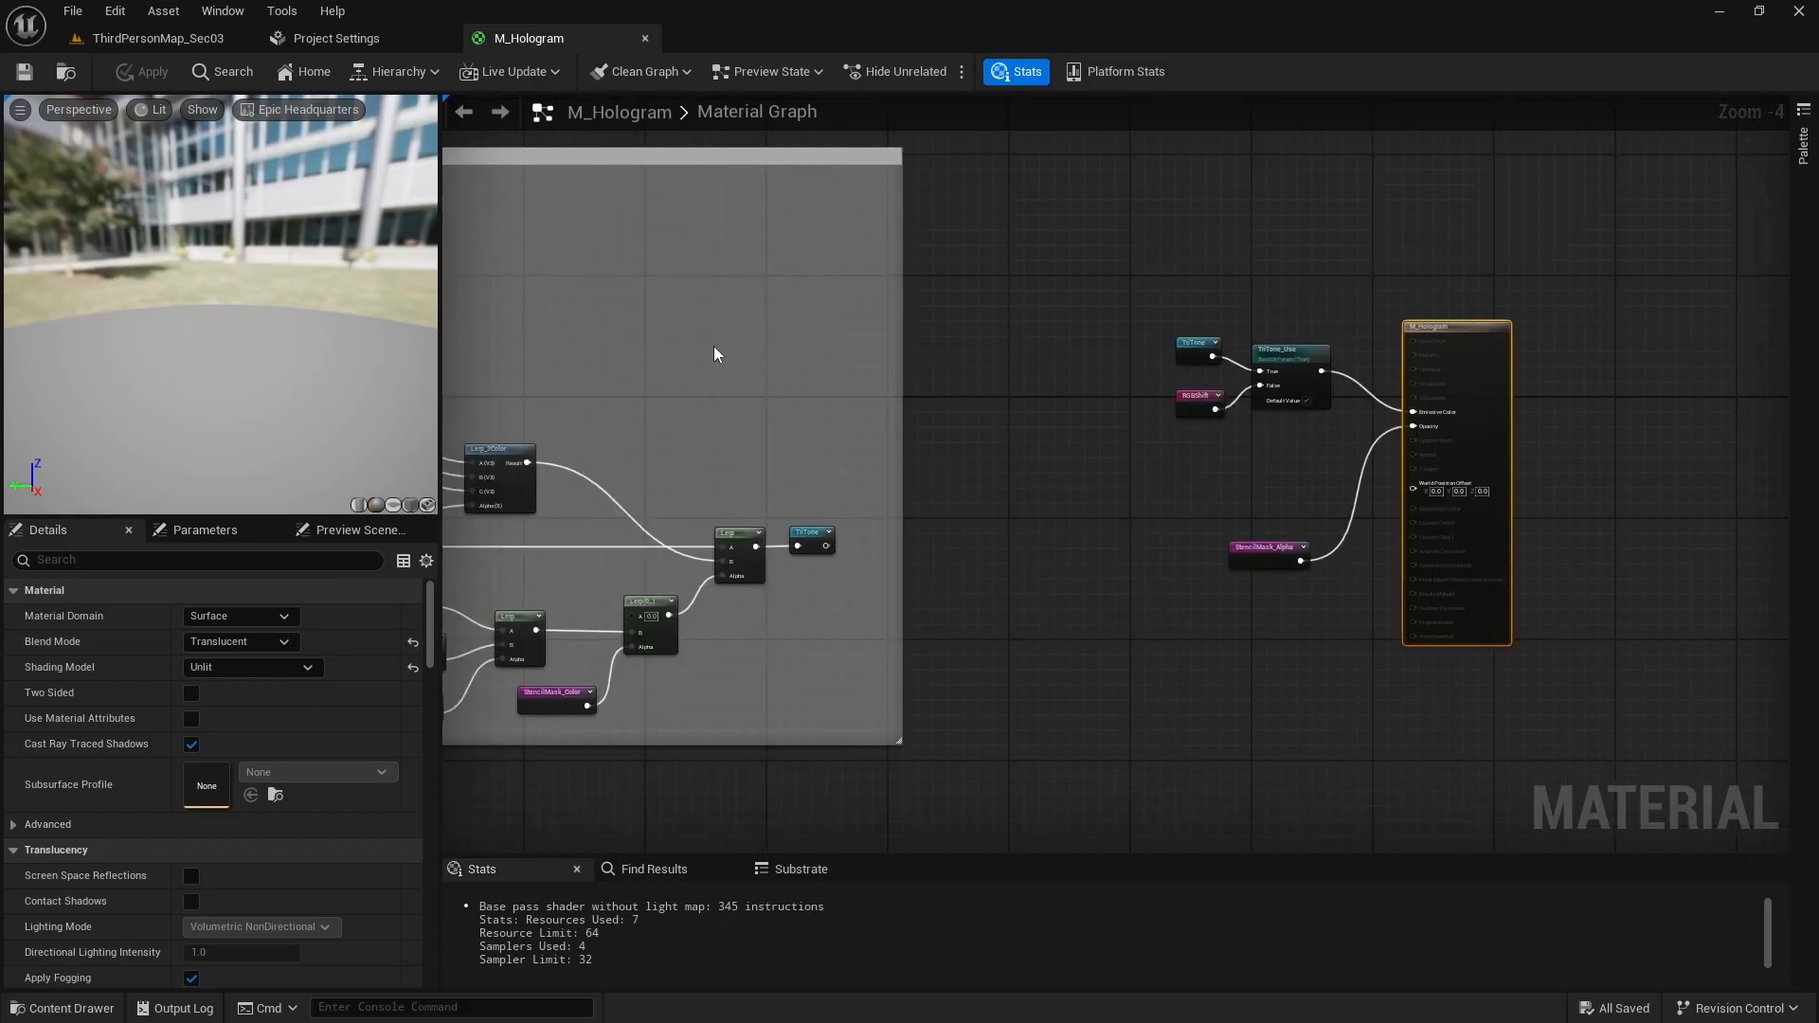
Step: Examine the Time group in the material graph, following how the FPS parameter feeds the Multiply, Floor and Divide nodes
{"action": "right_click_drag", "start_coordinate": [716, 350], "coordinate": [1378, 225]}
{"action": "scroll", "coordinate": [1364, 227], "scroll_direction": "down", "scroll_amount": 1}
{"action": "right_click_drag", "start_coordinate": [841, 443], "coordinate": [1489, 530]}
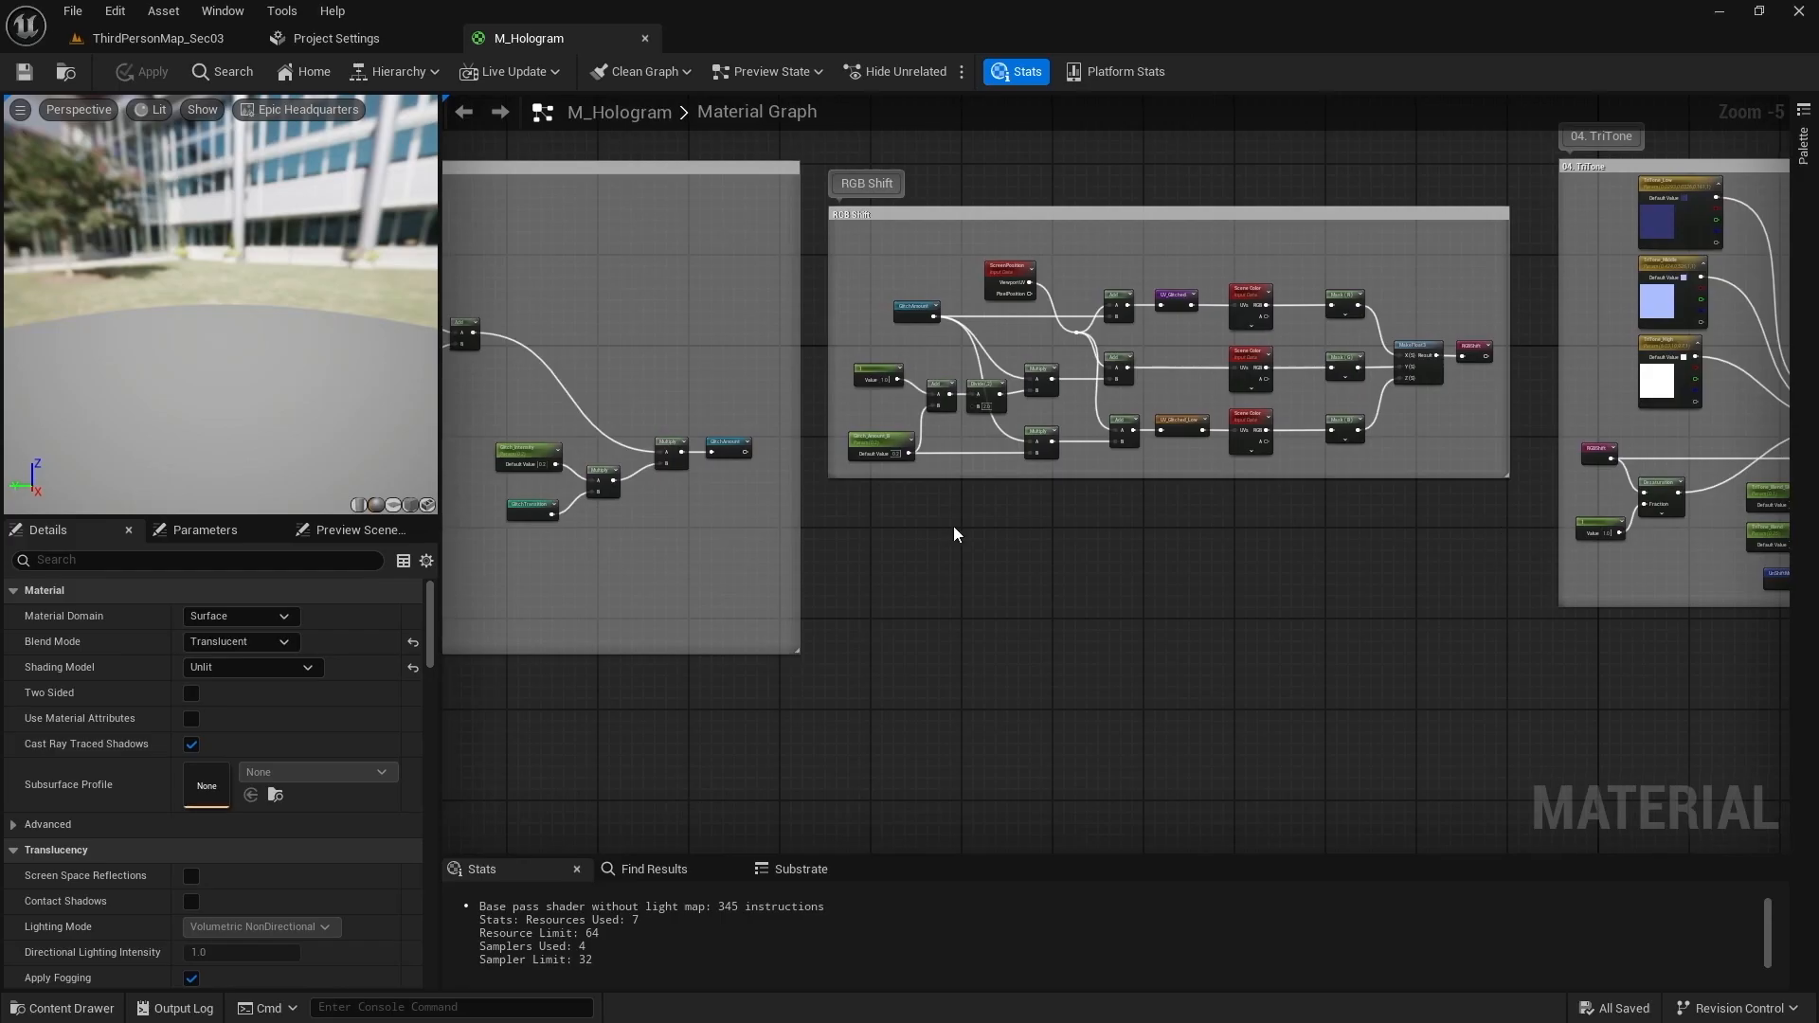
{"action": "right_click_drag", "start_coordinate": [960, 535], "coordinate": [1459, 639]}
{"action": "right_click_drag", "start_coordinate": [737, 529], "coordinate": [1595, 508]}
{"action": "right_click_drag", "start_coordinate": [918, 600], "coordinate": [1404, 524]}
{"action": "scroll", "coordinate": [834, 398], "scroll_direction": "up", "scroll_amount": 1}
{"action": "scroll", "coordinate": [851, 315], "scroll_direction": "up", "scroll_amount": 4}
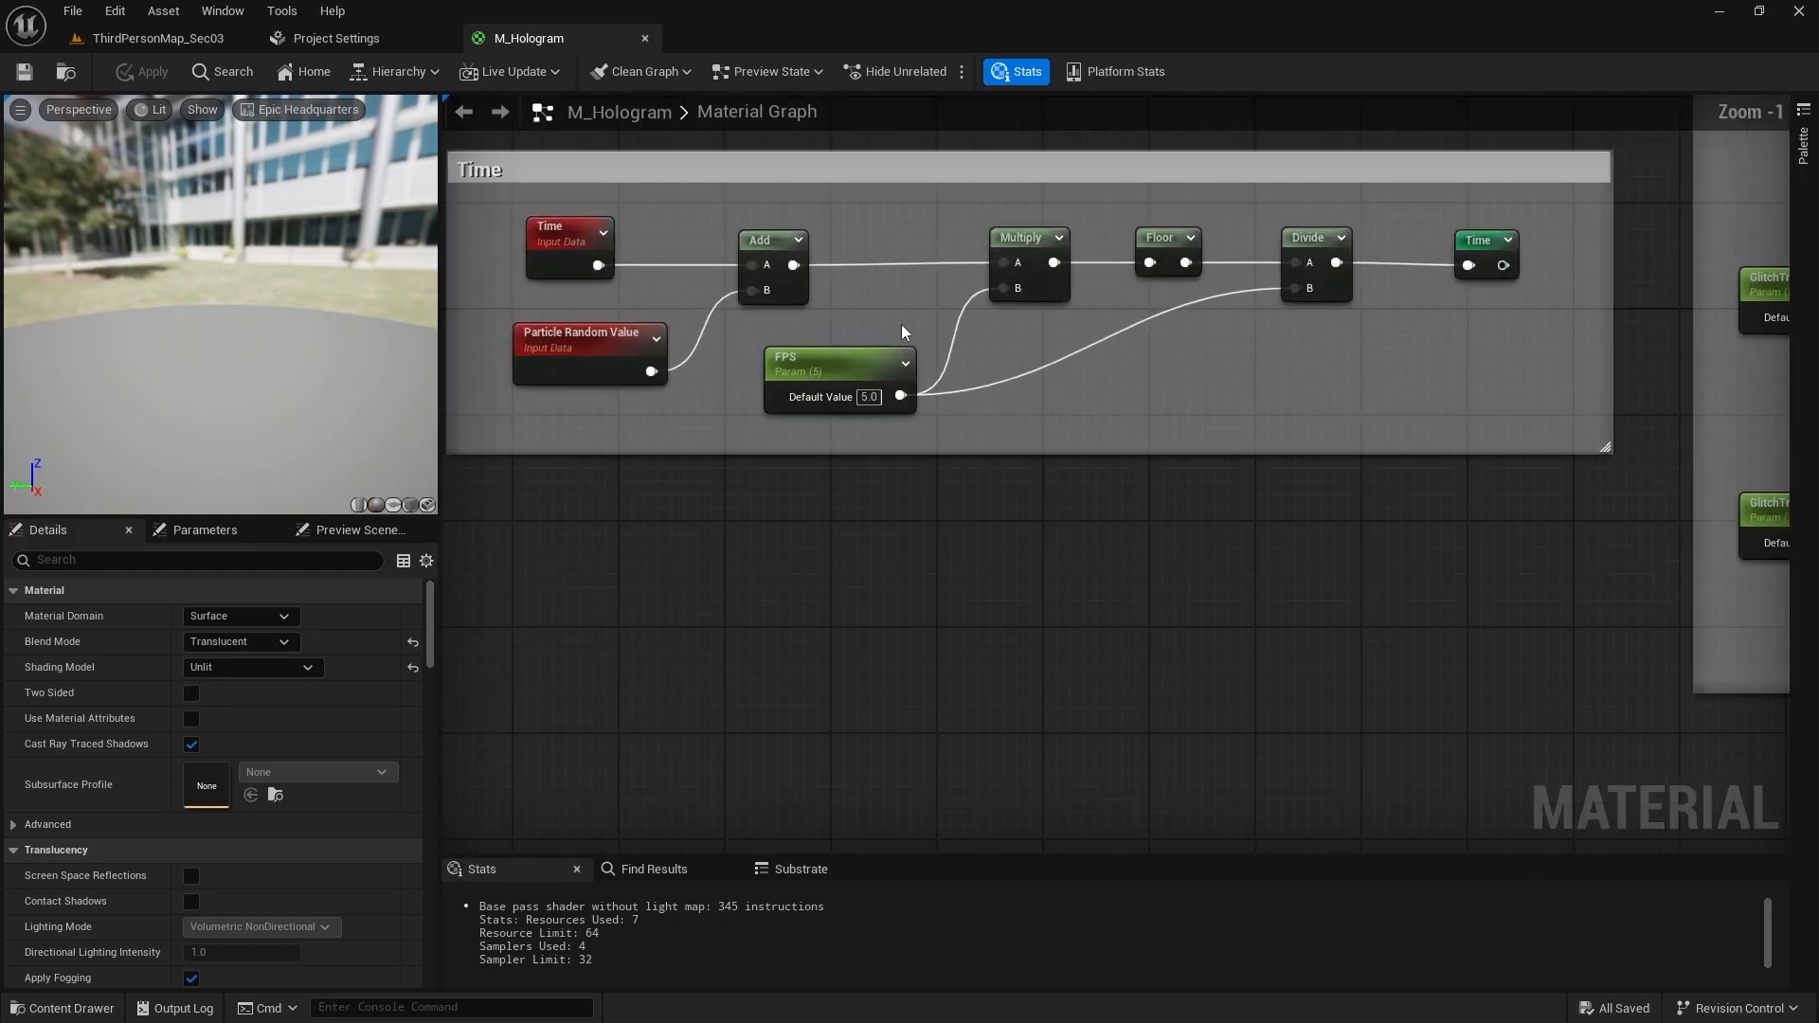
{"action": "left_click_drag", "start_coordinate": [792, 419], "coordinate": [1023, 512]}
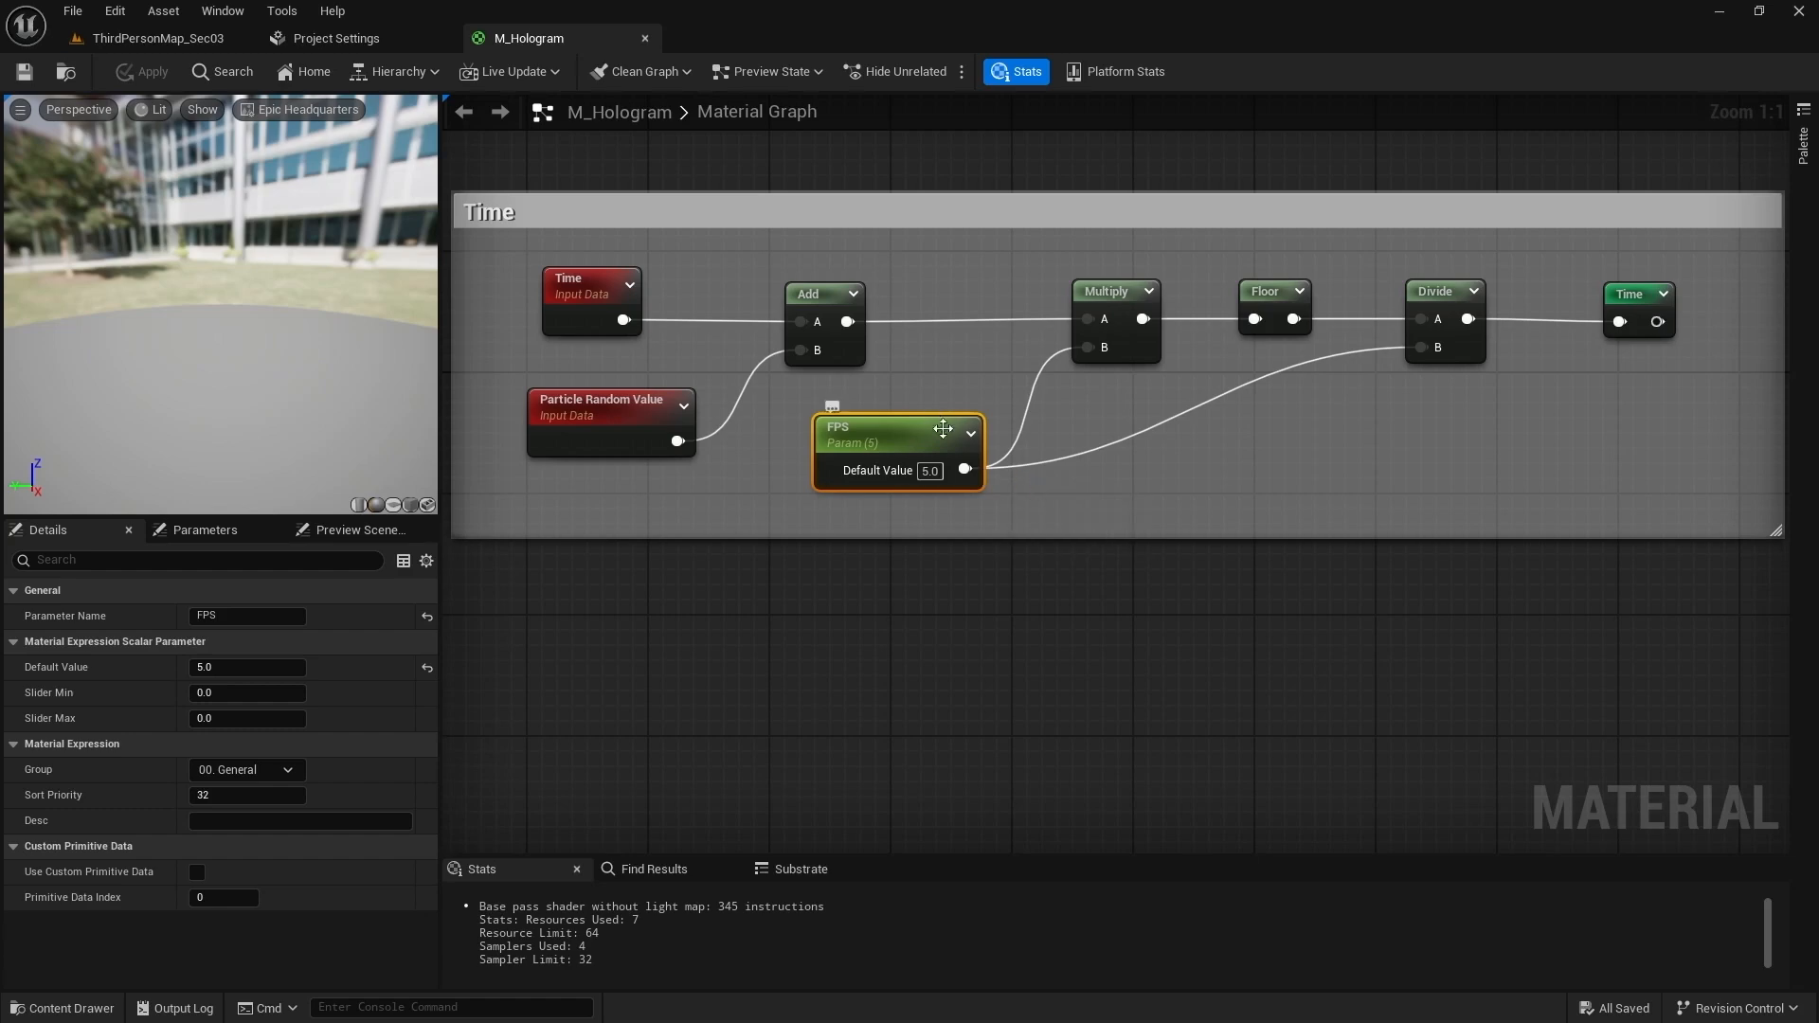
{"action": "right_click_drag", "start_coordinate": [1178, 427], "coordinate": [1143, 436]}
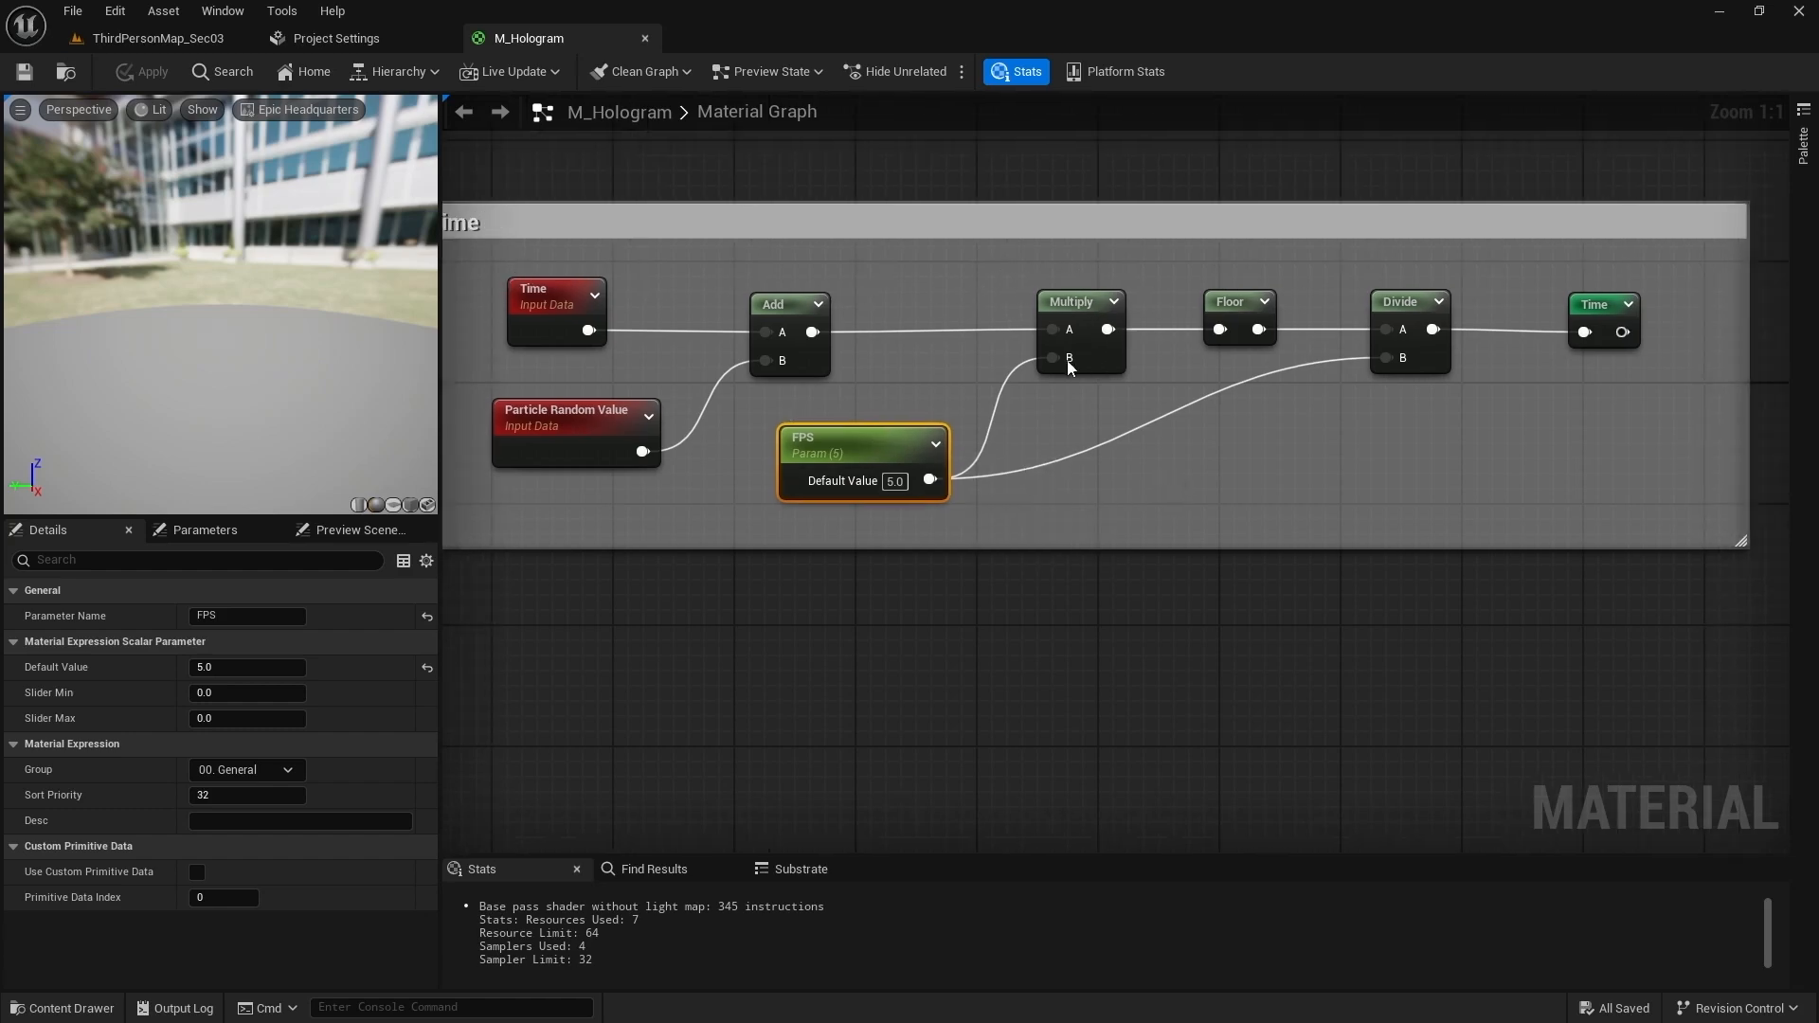
{"action": "right_click_drag", "start_coordinate": [1241, 451], "coordinate": [1146, 448]}
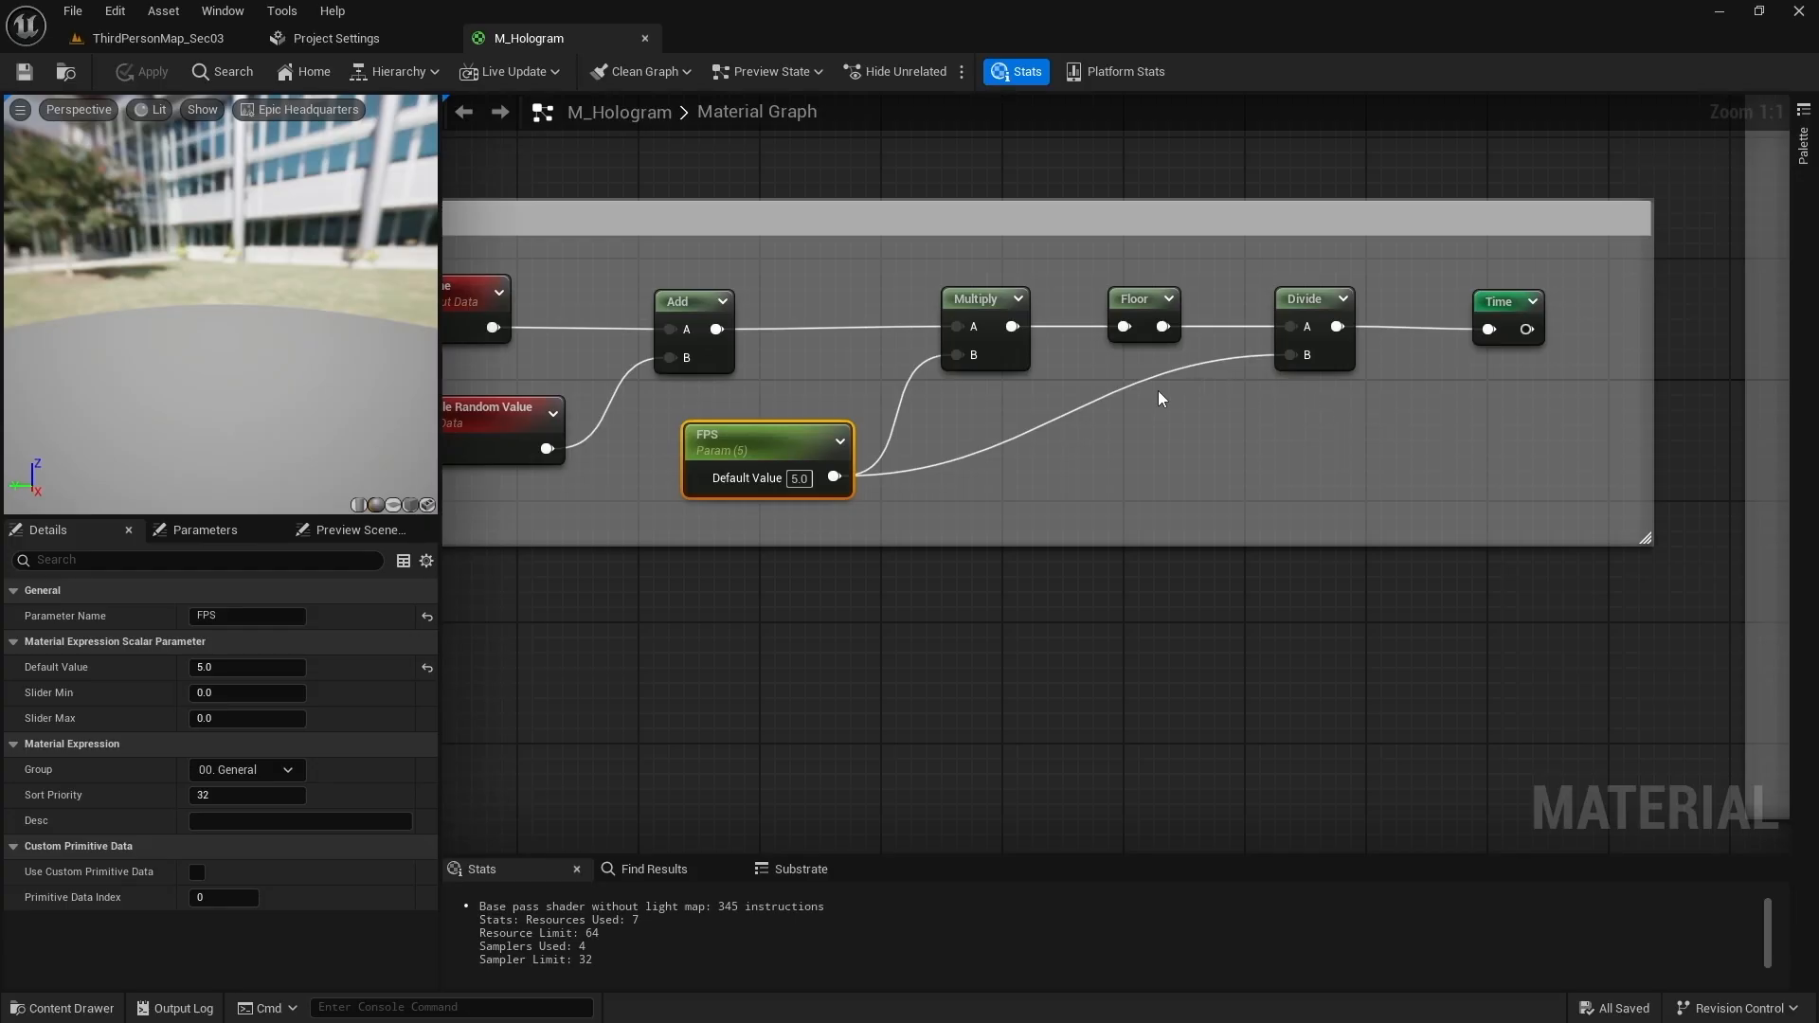
Step: Add the VR-Basic texture from the Section03 Texture folder as a Texture Sample in an empty area of the graph
{"action": "scroll", "coordinate": [1157, 393], "scroll_direction": "down", "scroll_amount": 6}
{"action": "right_click_drag", "start_coordinate": [1152, 395], "coordinate": [571, 496]}
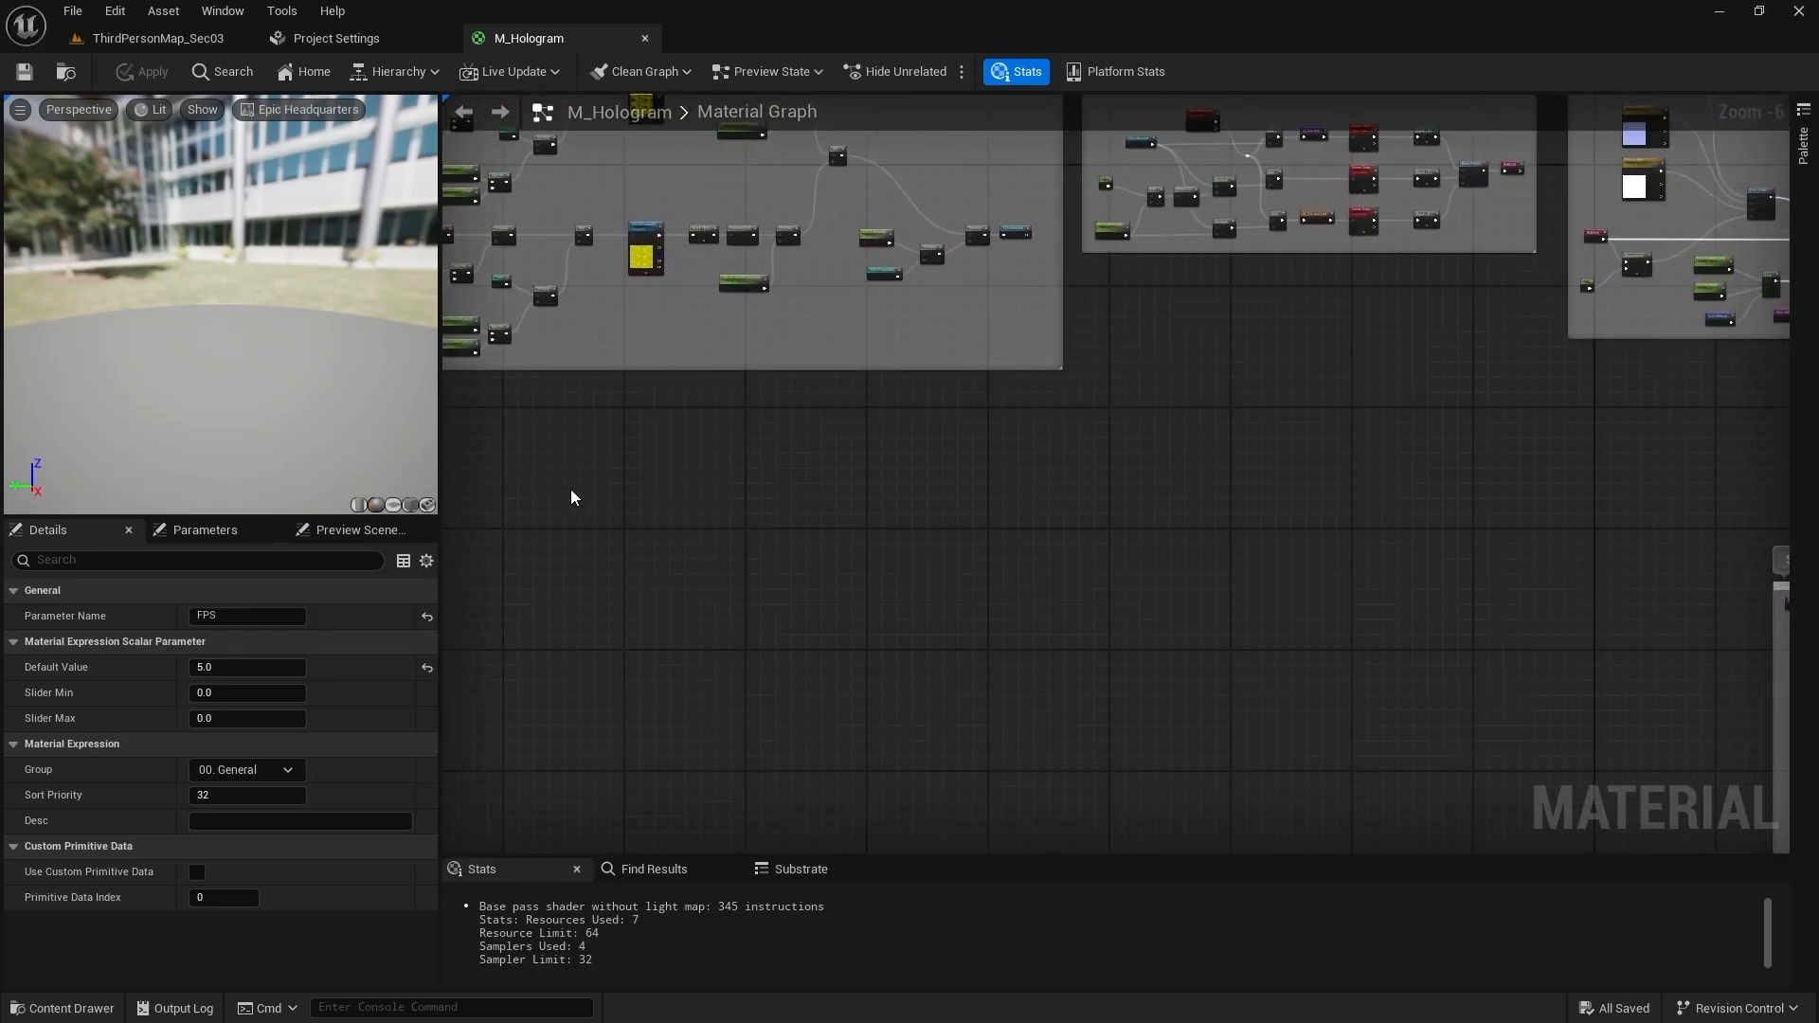
{"action": "right_click_drag", "start_coordinate": [1052, 550], "coordinate": [1121, 495]}
{"action": "right_click_drag", "start_coordinate": [1076, 639], "coordinate": [1045, 584]}
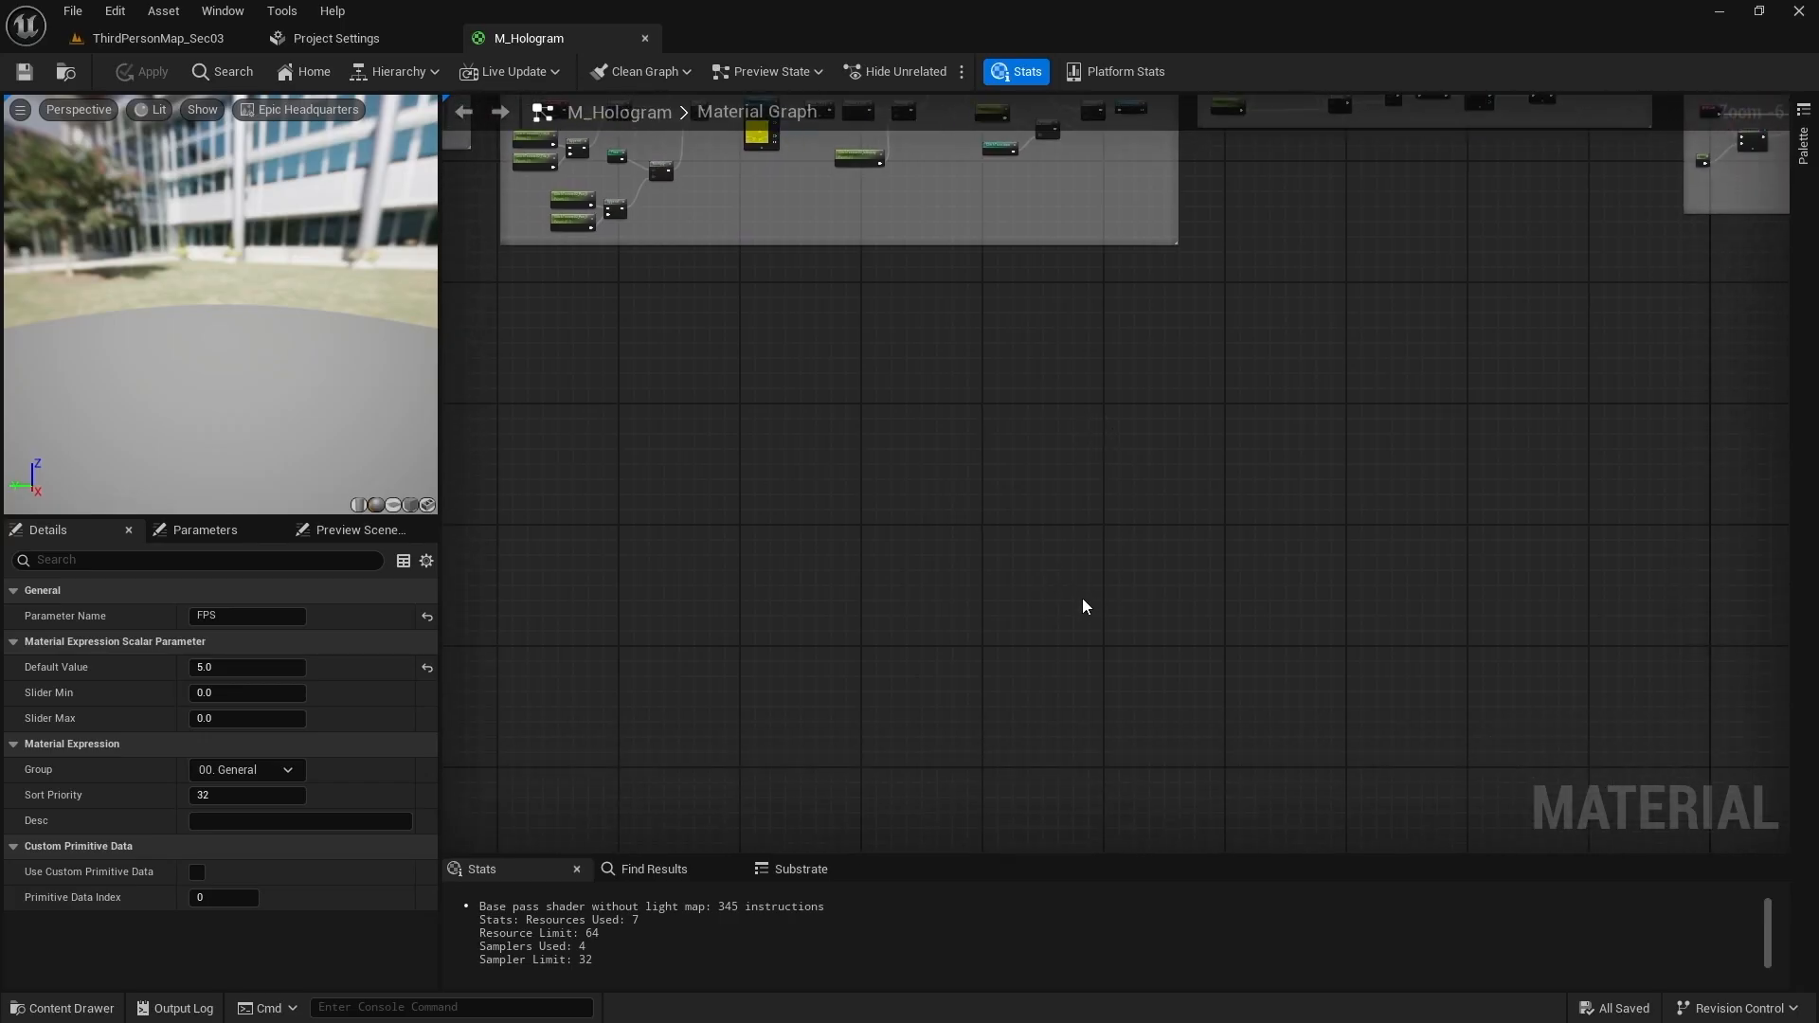
{"action": "key", "text": "ctrl+space"}
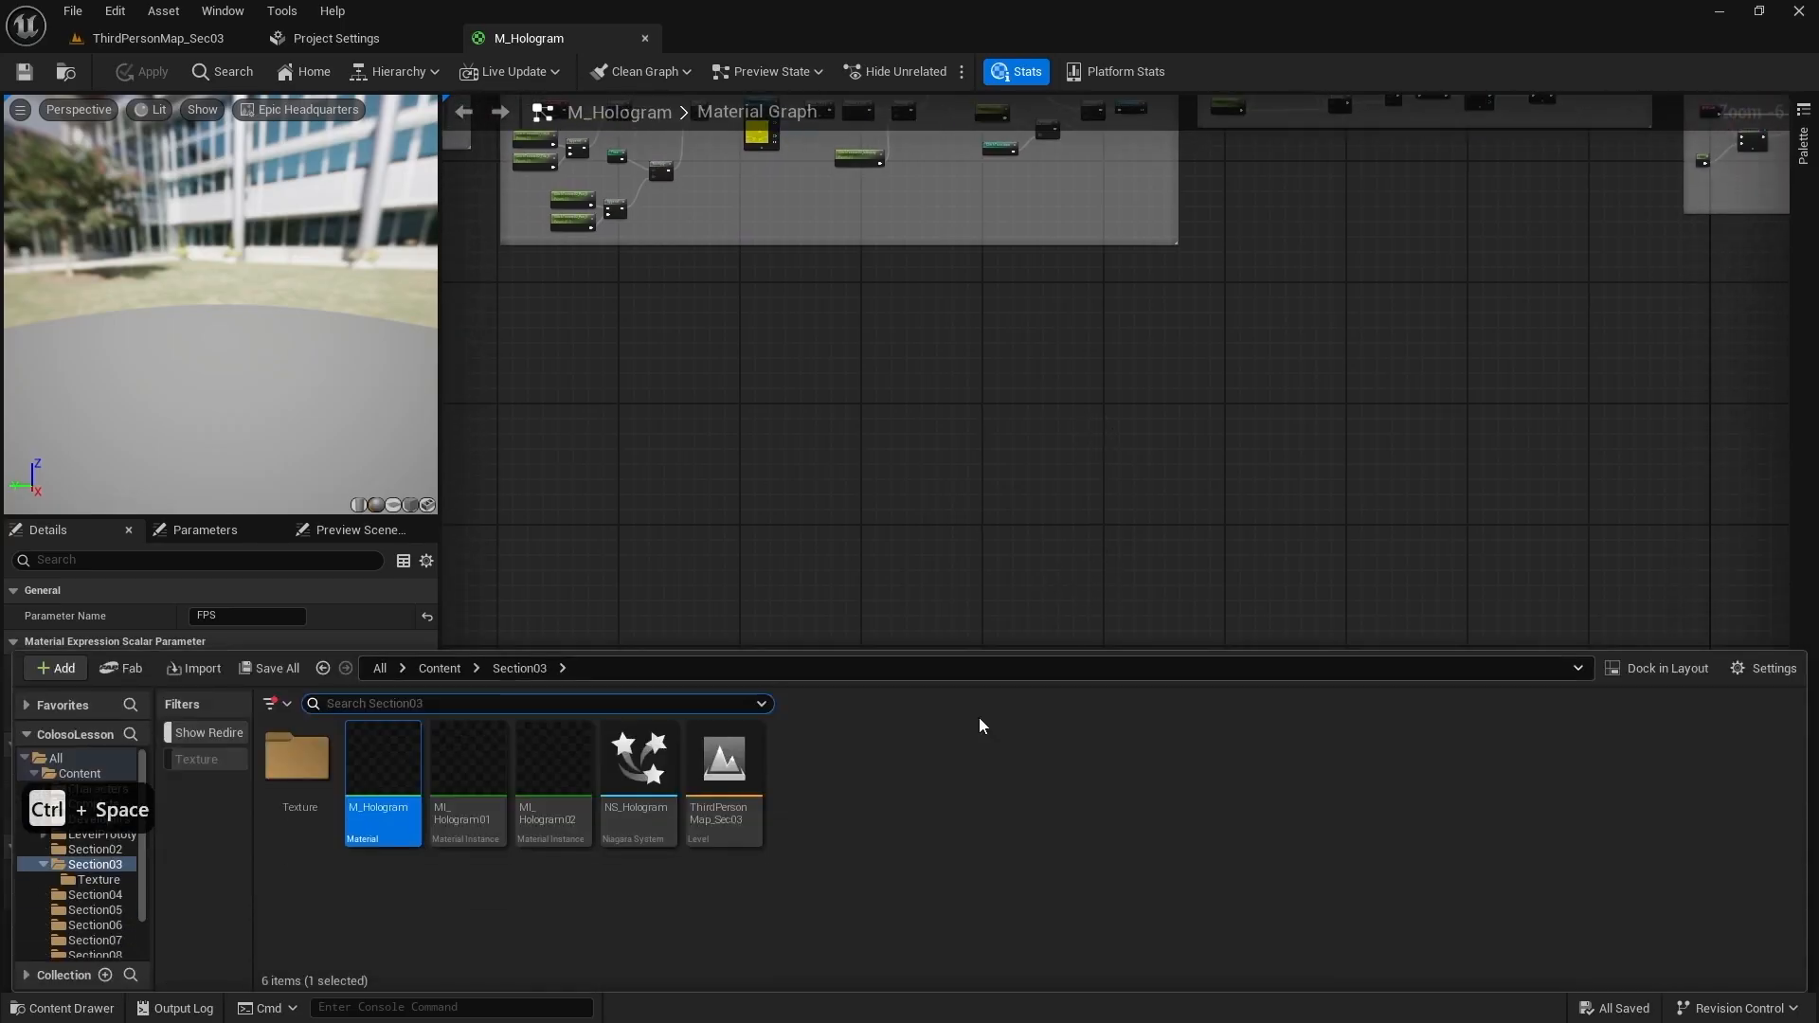
{"action": "left_click_drag", "start_coordinate": [809, 758], "coordinate": [966, 451]}
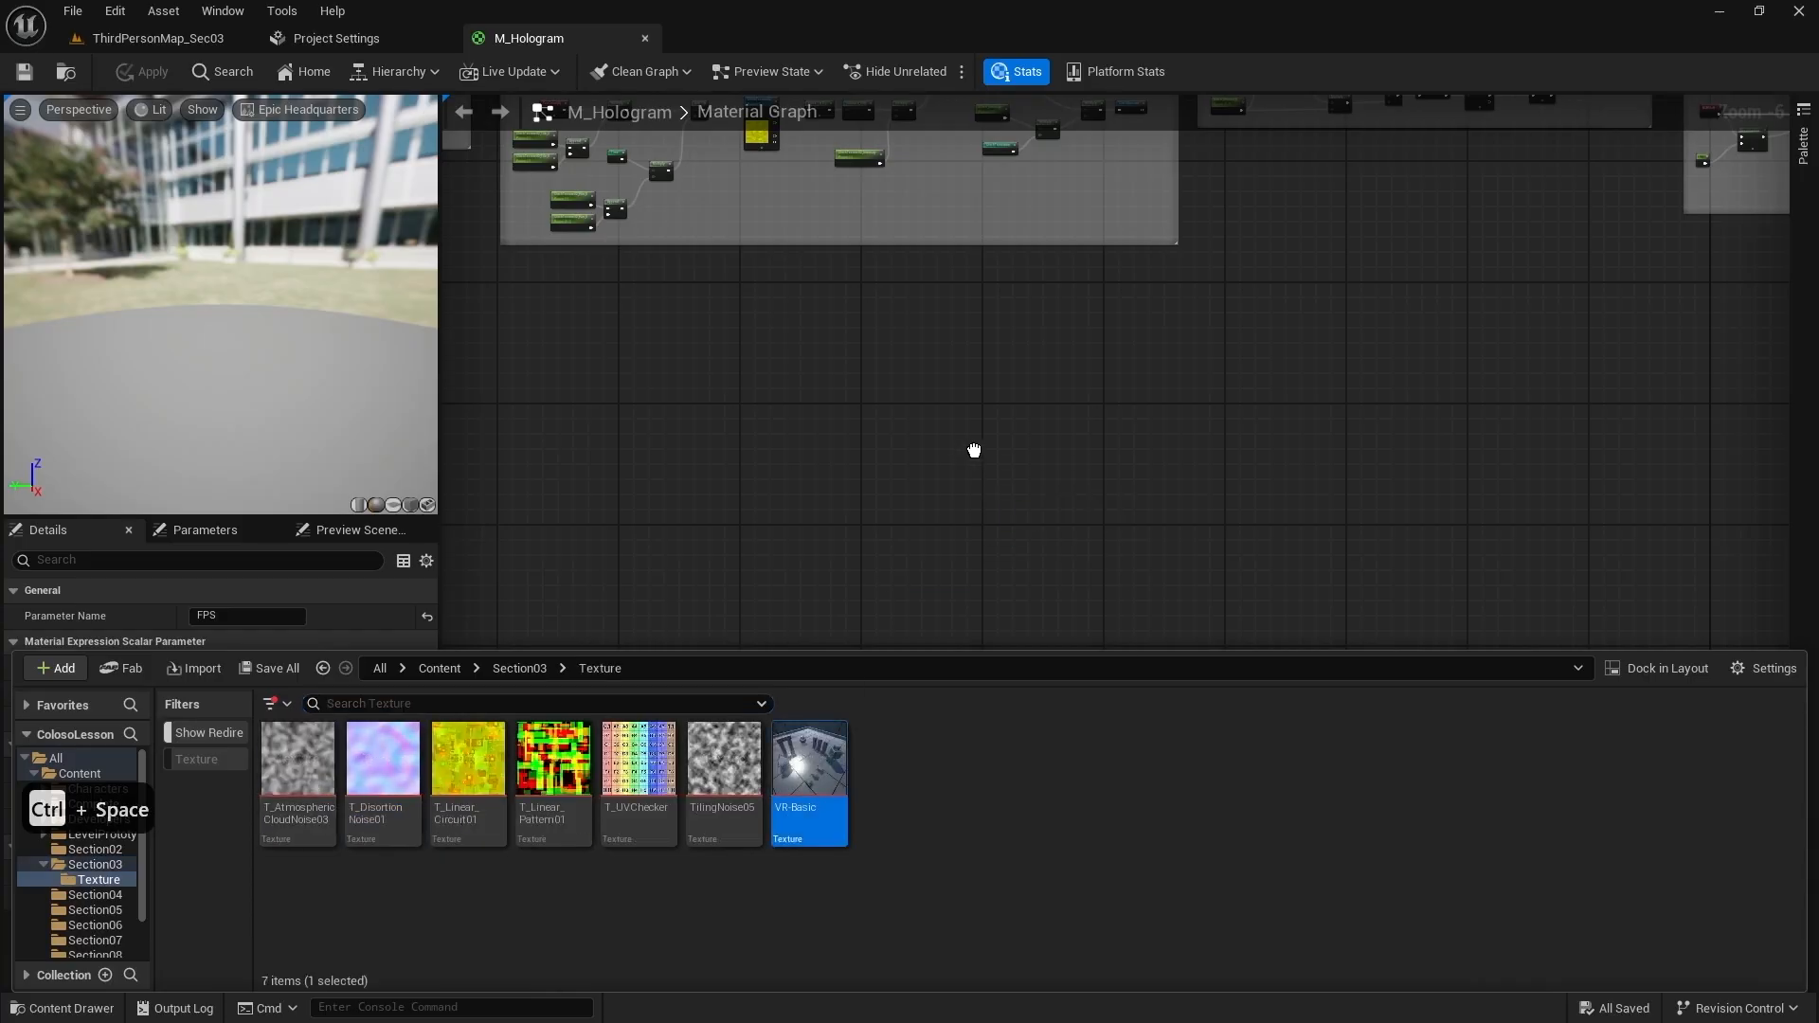
{"action": "right_click_drag", "start_coordinate": [974, 438], "coordinate": [1120, 514]}
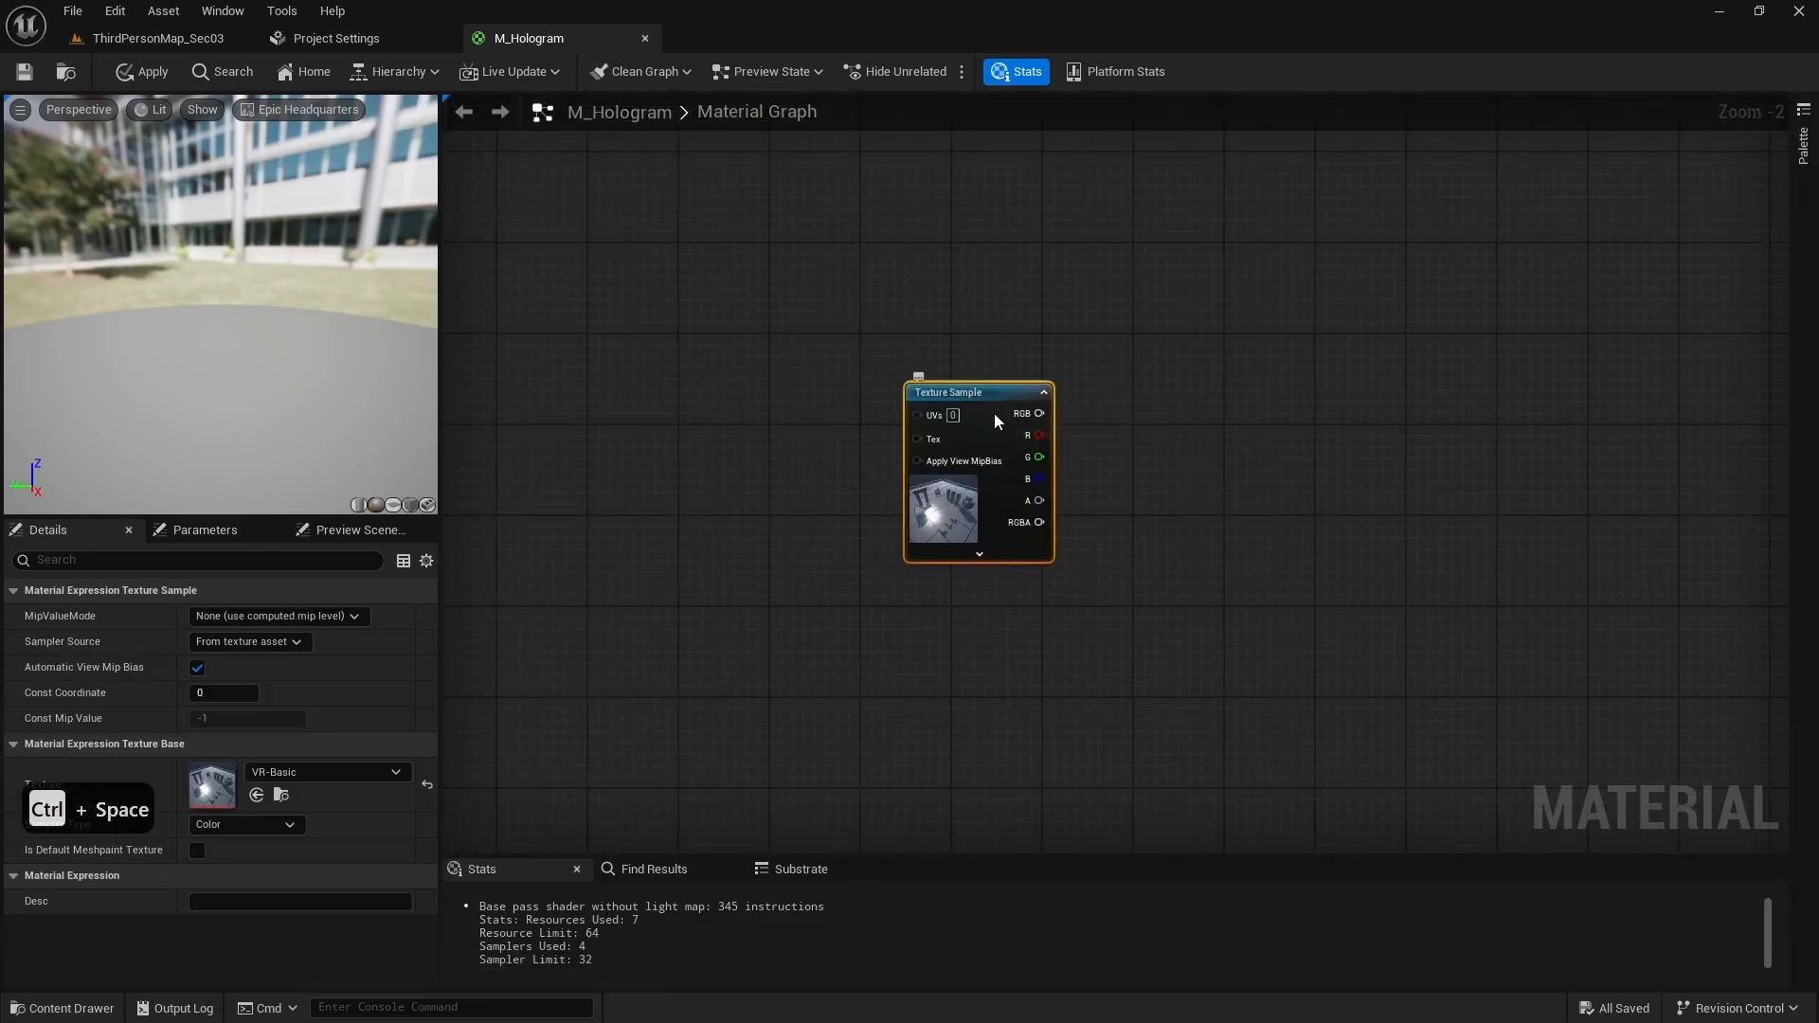
{"action": "right_click_drag", "start_coordinate": [993, 419], "coordinate": [1099, 412]}
Step: Preview the Texture Sample node on a plane mesh and enlarge the preview viewport
{"action": "right_click", "coordinate": [1106, 413]}
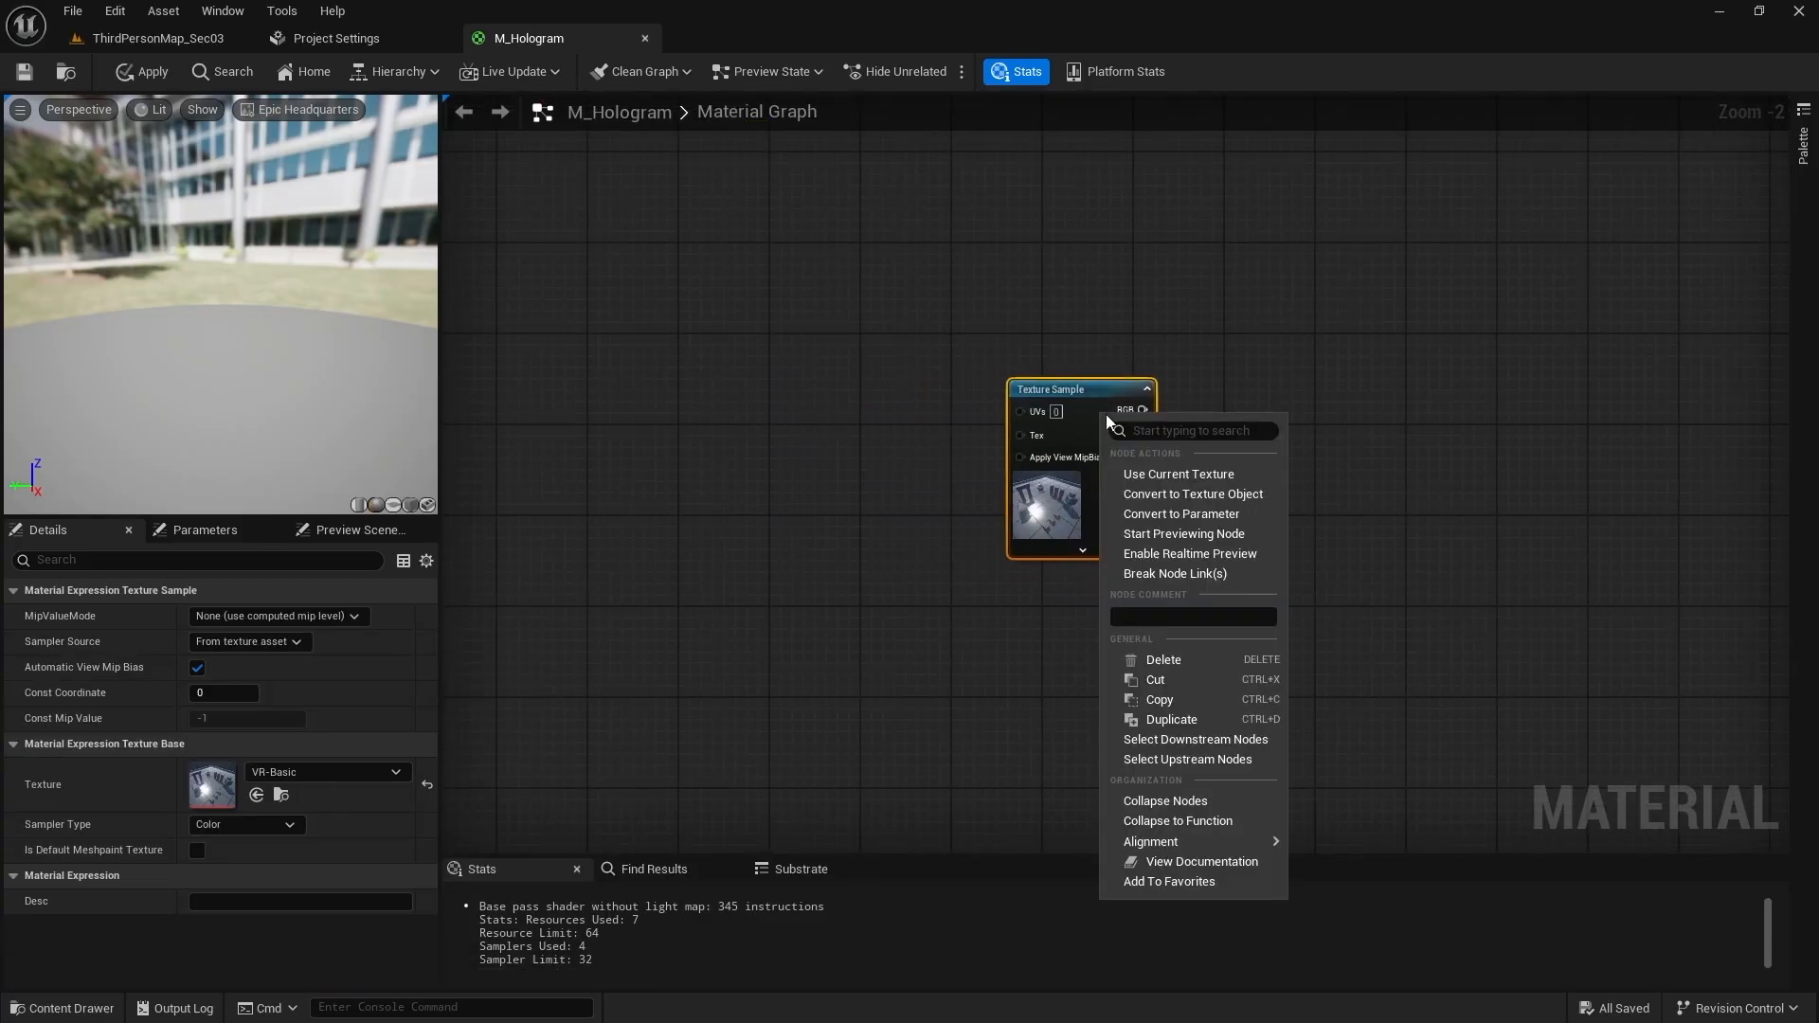
{"action": "left_click", "coordinate": [1186, 533]}
{"action": "left_click", "coordinate": [393, 504]}
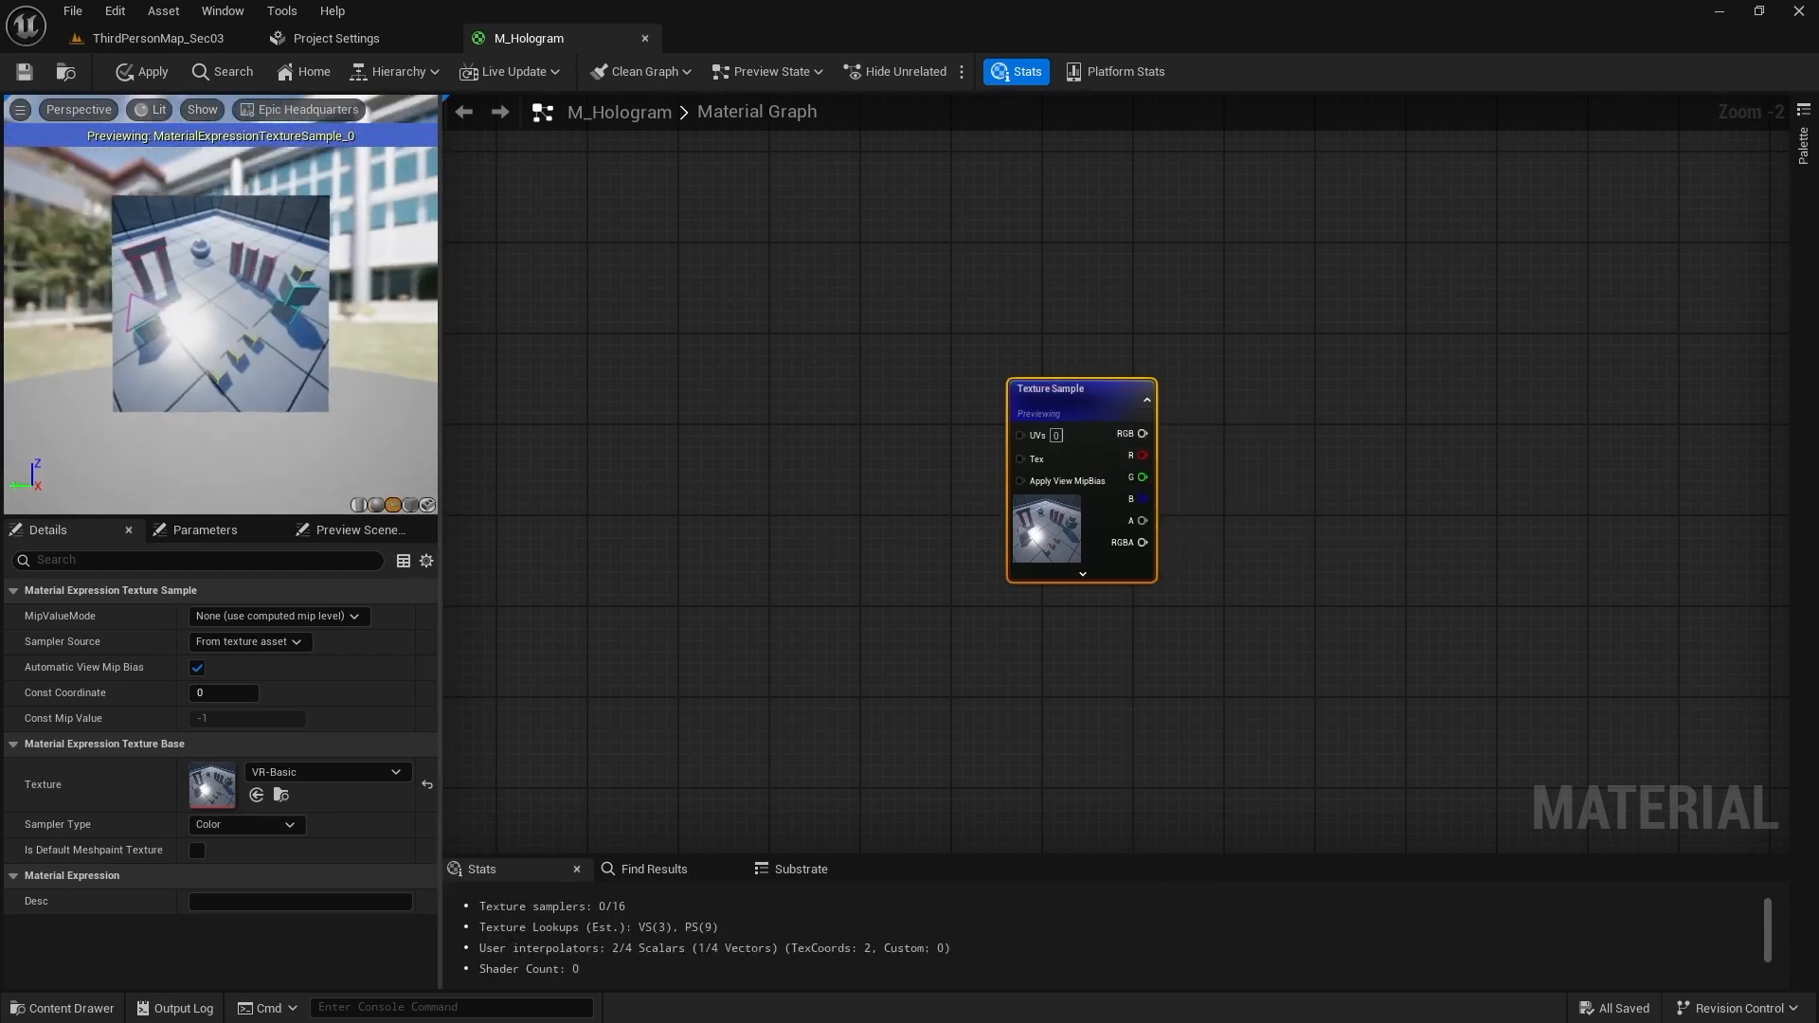
{"action": "left_click_drag", "start_coordinate": [440, 396], "coordinate": [541, 410]}
{"action": "left_click_drag", "start_coordinate": [347, 519], "coordinate": [347, 581]}
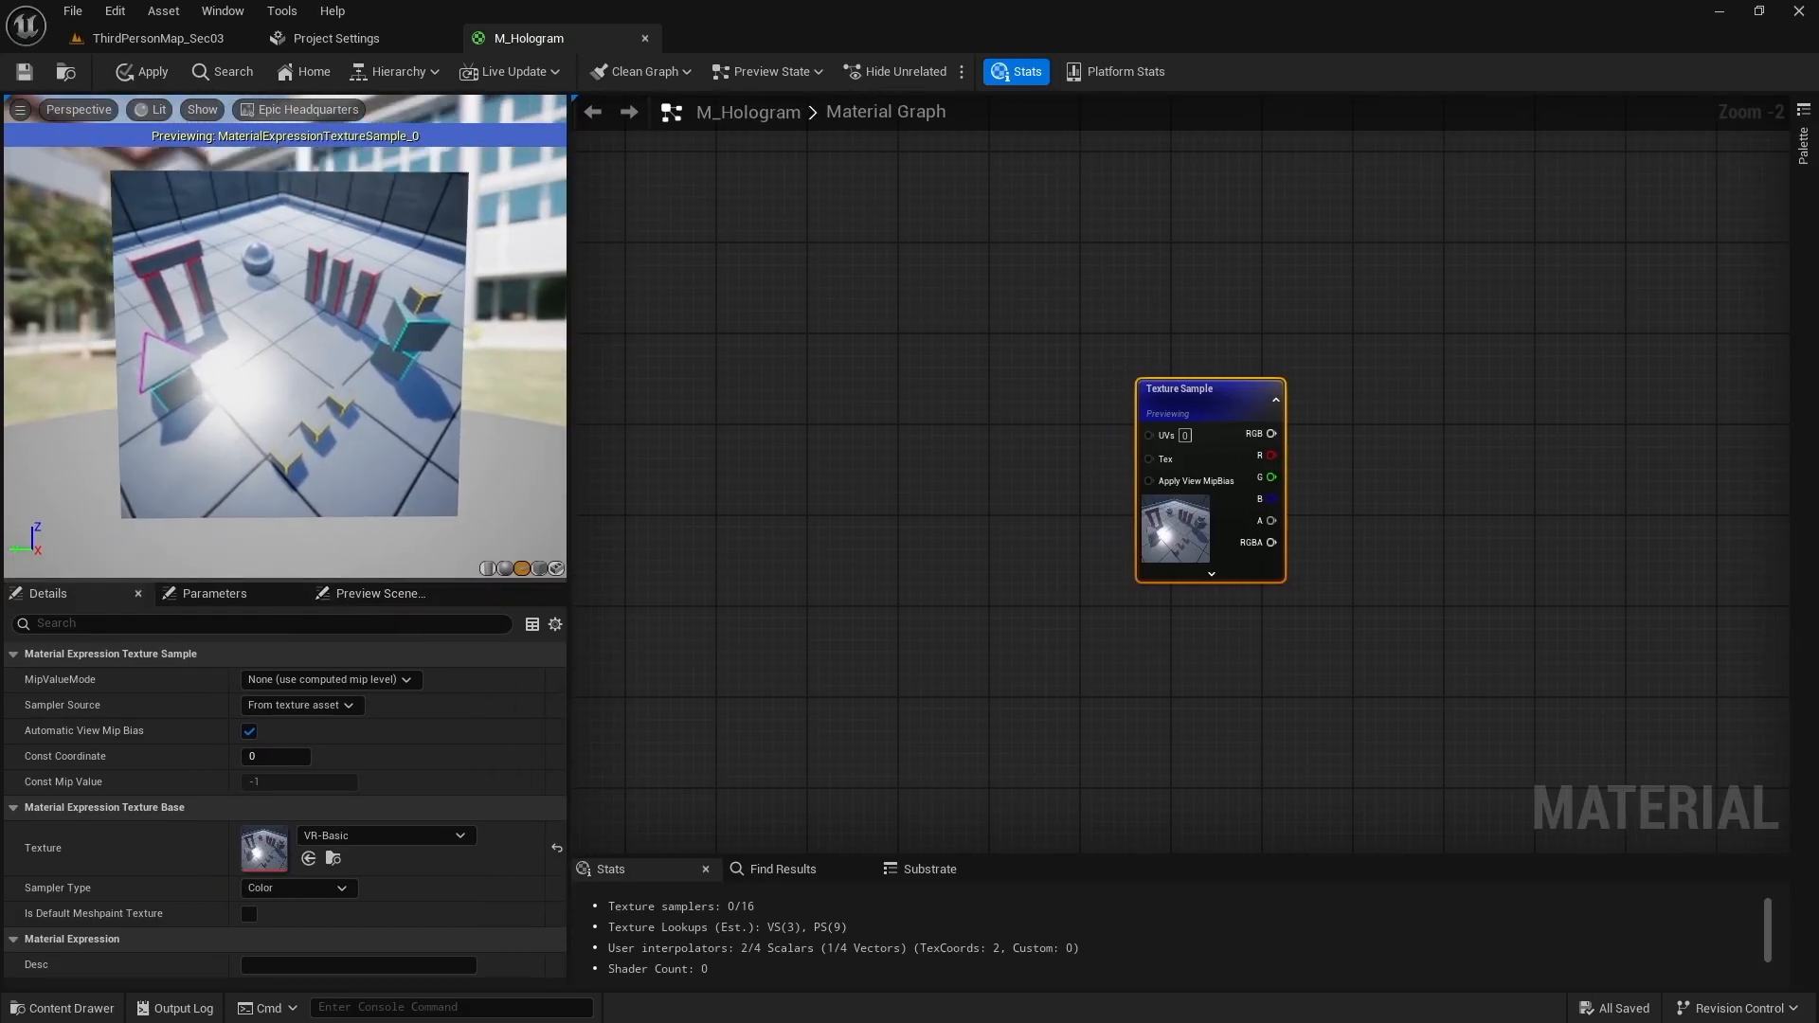
Step: Create a scalar parameter named Mosaic in the empty area before the Texture Sample
{"action": "right_click_drag", "start_coordinate": [701, 366], "coordinate": [837, 265]}
{"action": "left_click", "coordinate": [811, 426]}
{"action": "left_click", "coordinate": [832, 431]}
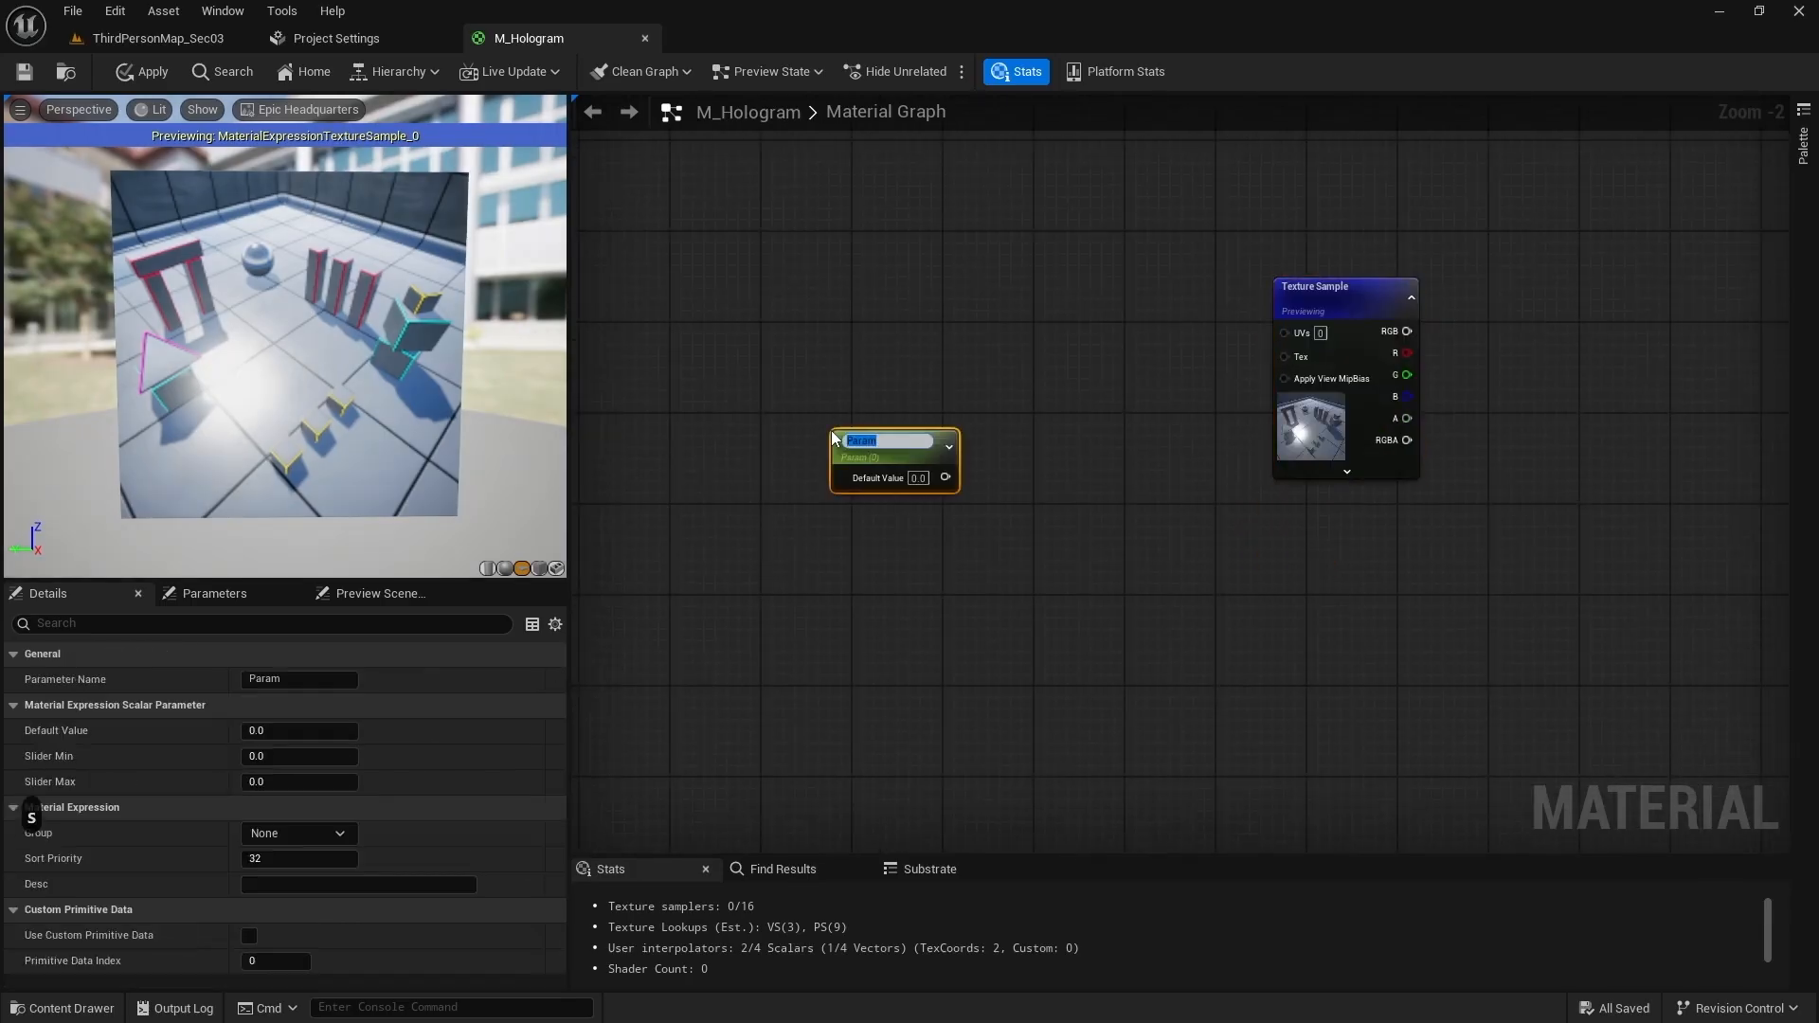
{"action": "type", "text": "Mosaic"}
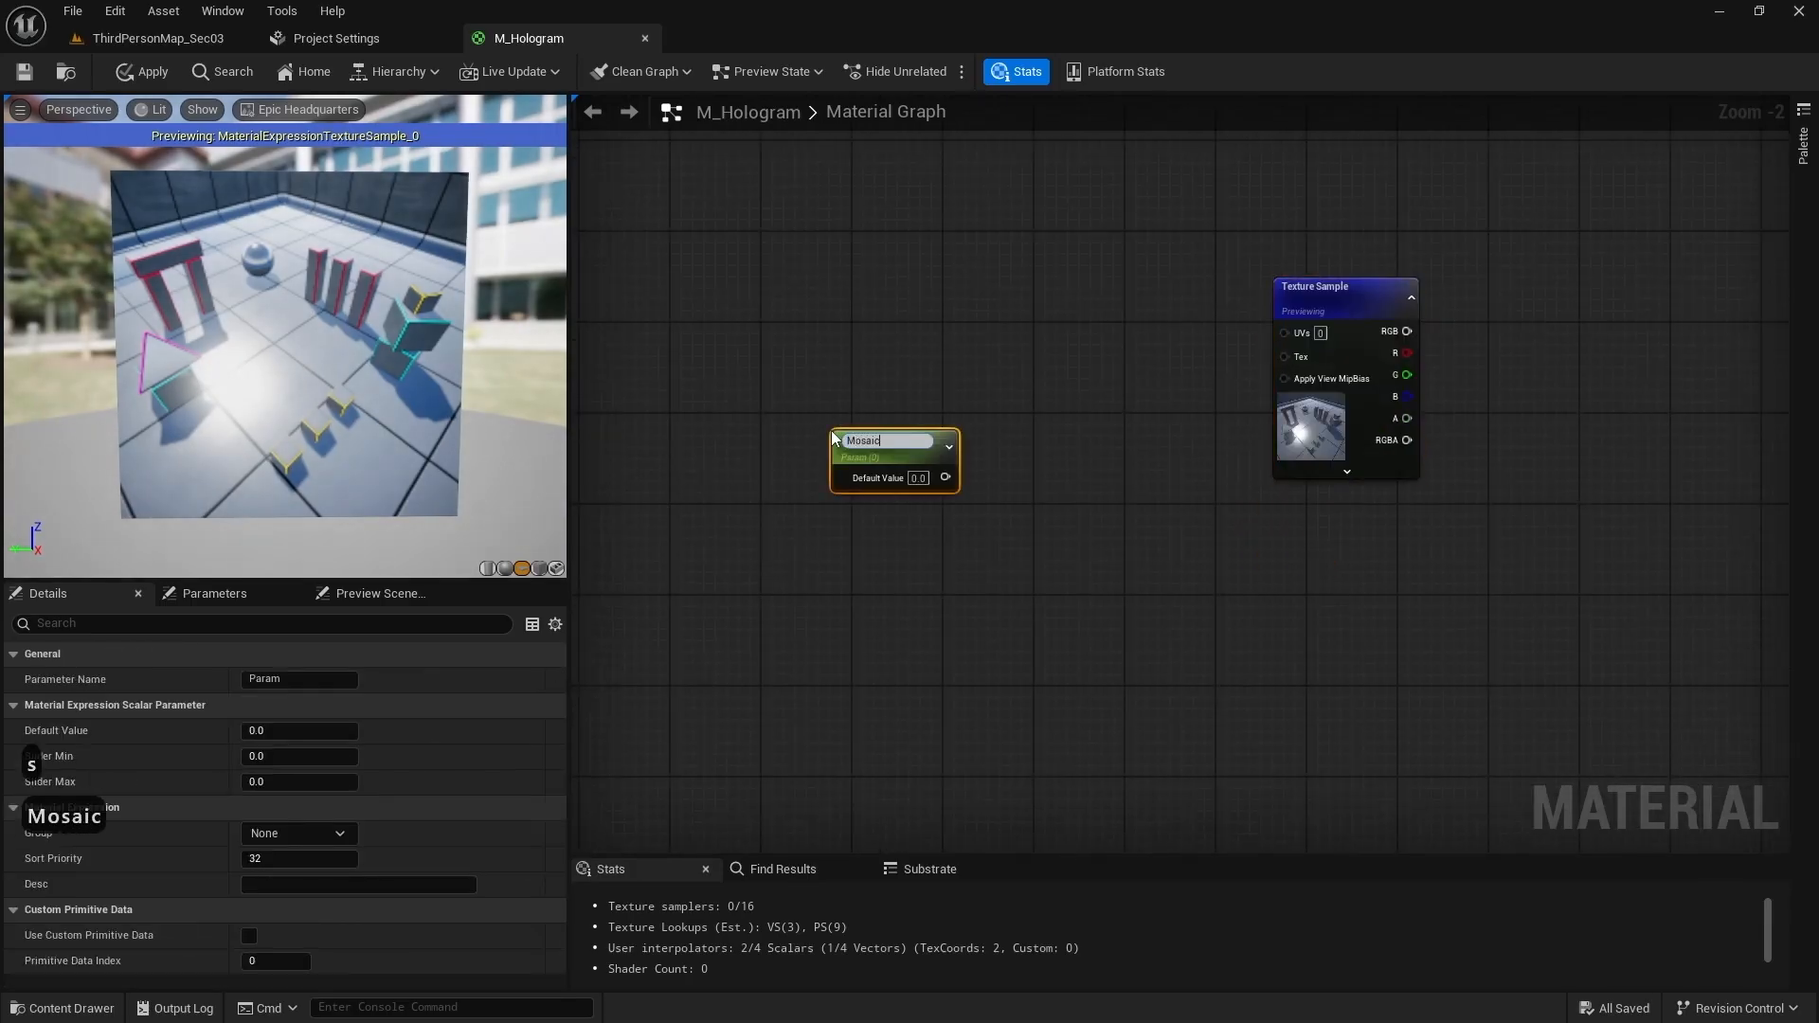
{"action": "key", "text": "Return"}
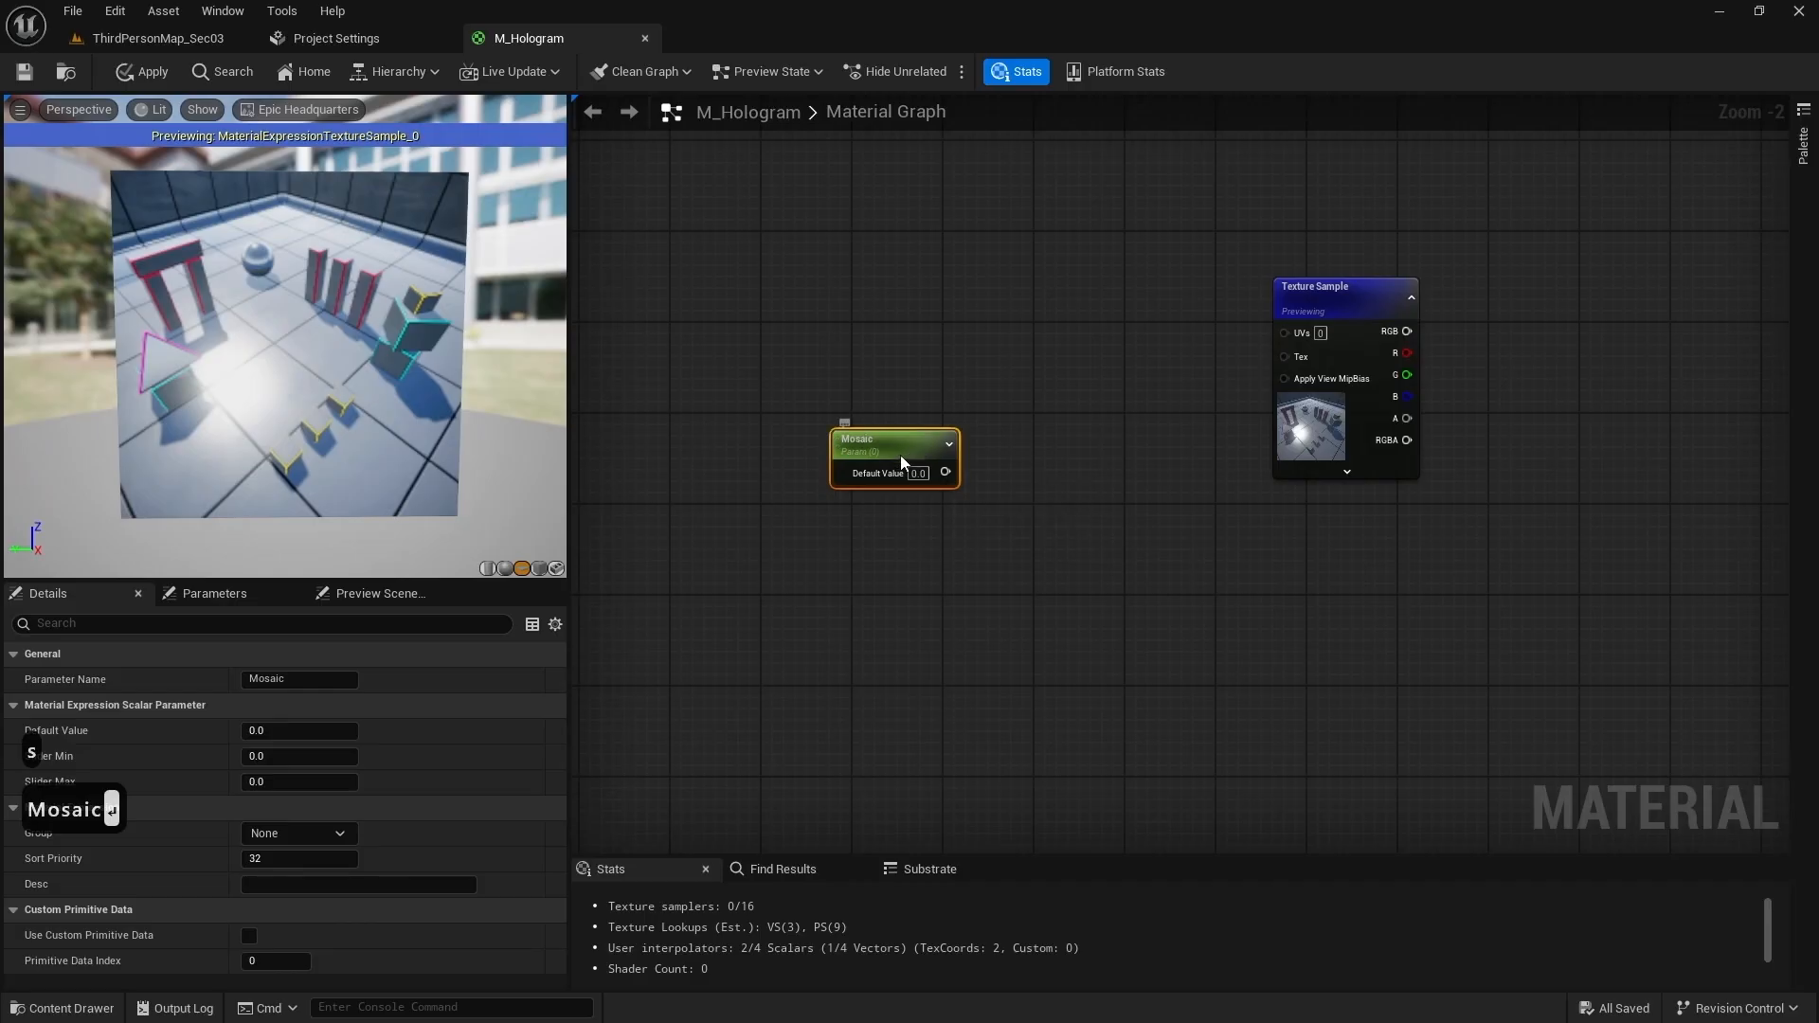
{"action": "left_click_drag", "start_coordinate": [910, 435], "coordinate": [852, 429]}
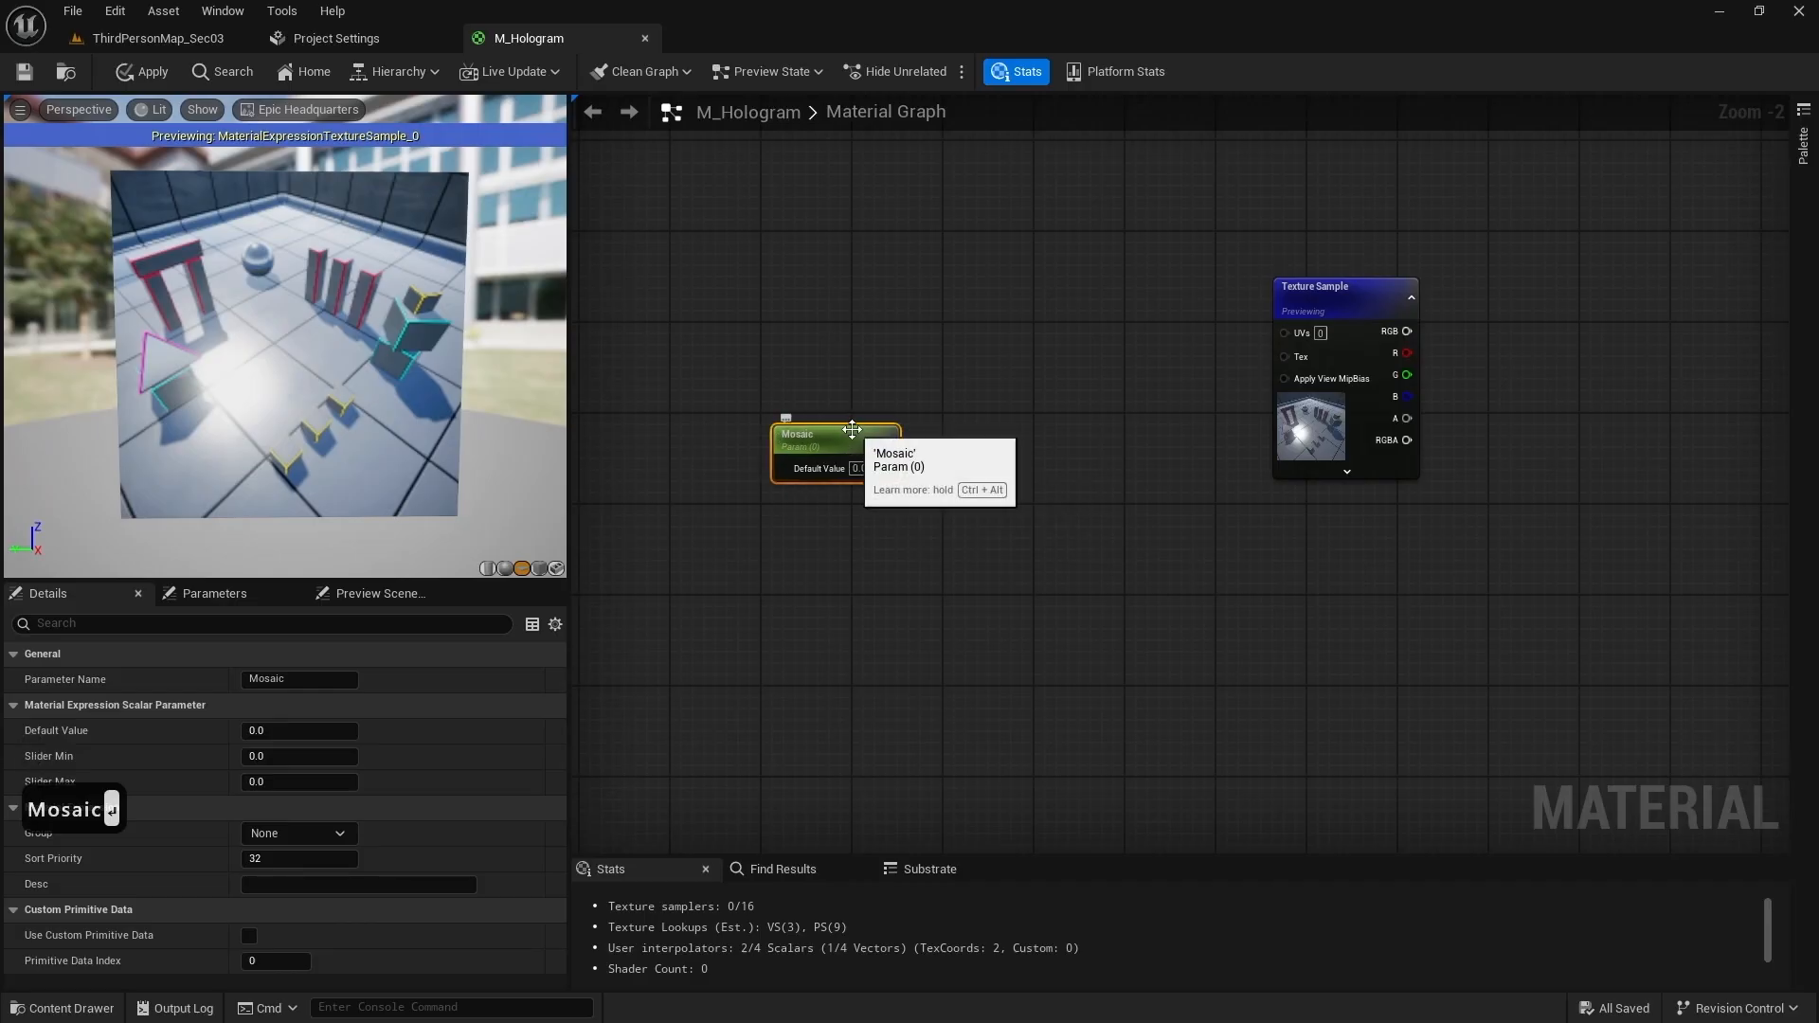
{"action": "right_click_drag", "start_coordinate": [925, 417], "coordinate": [1012, 402]}
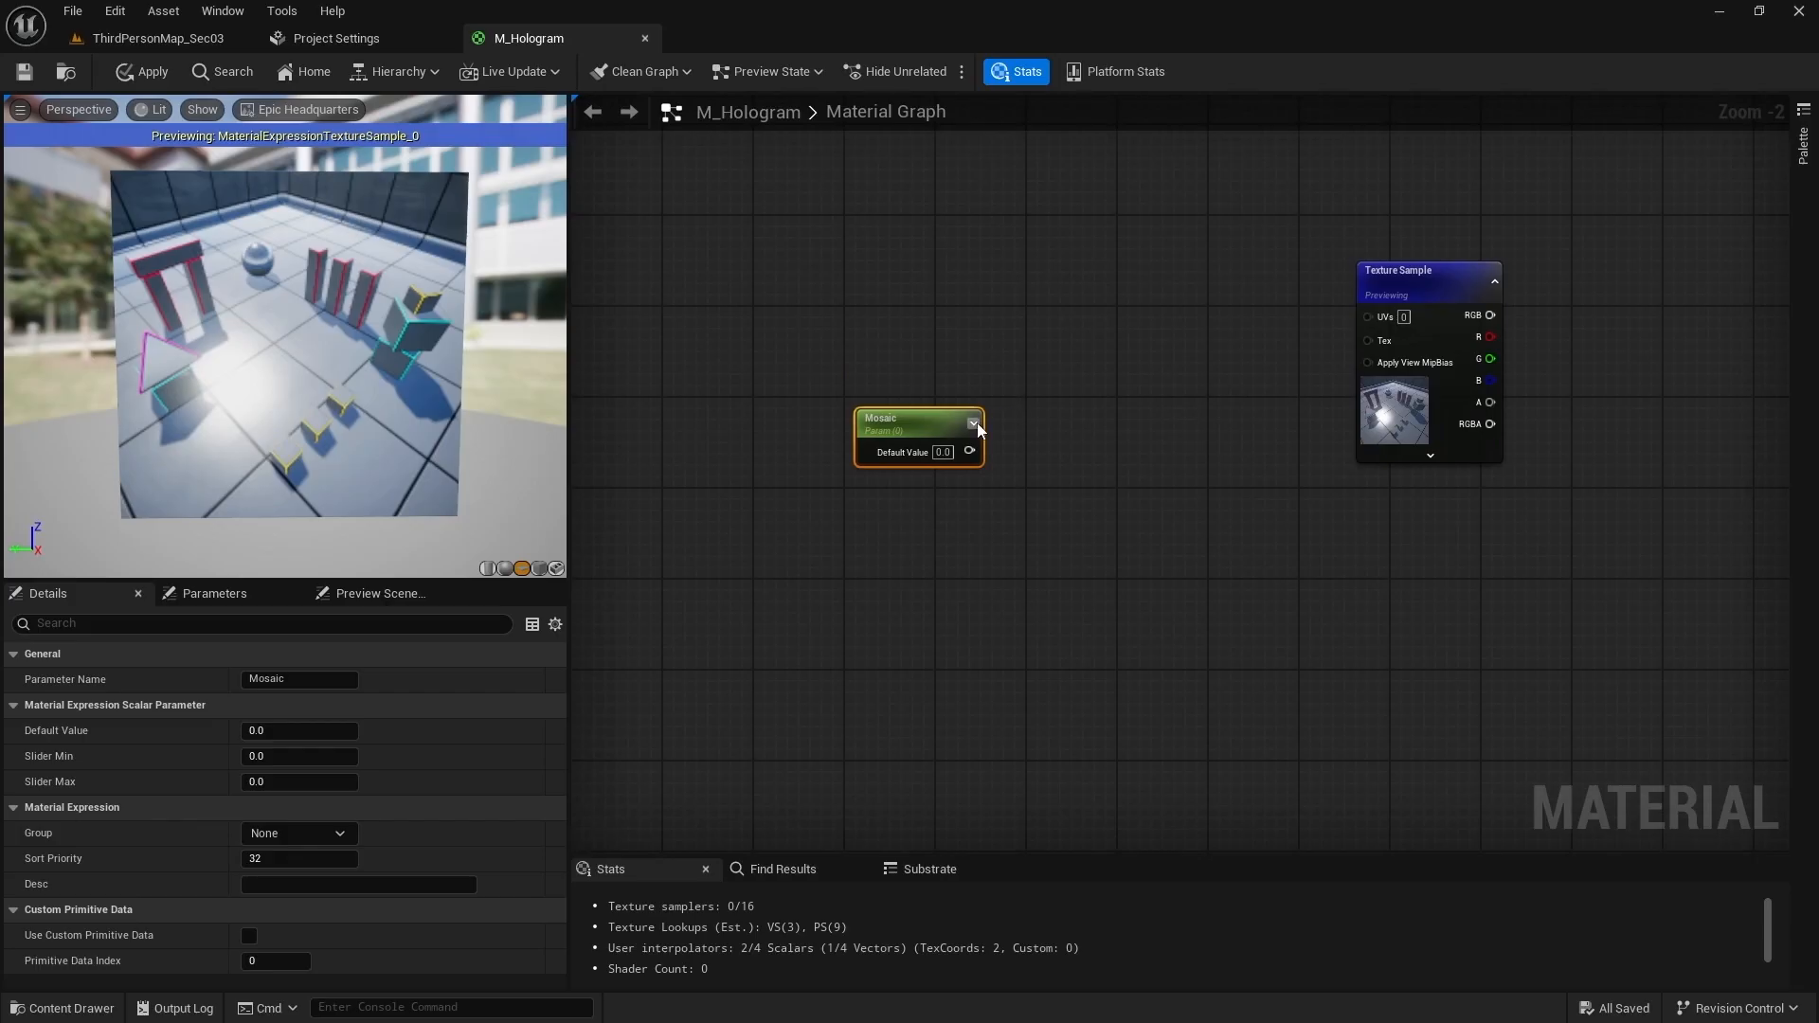
Step: Set the Mosaic parameter's default value to 100 and reposition its node farther from the Texture Sample
{"action": "scroll", "coordinate": [969, 456], "scroll_direction": "up", "scroll_amount": 1}
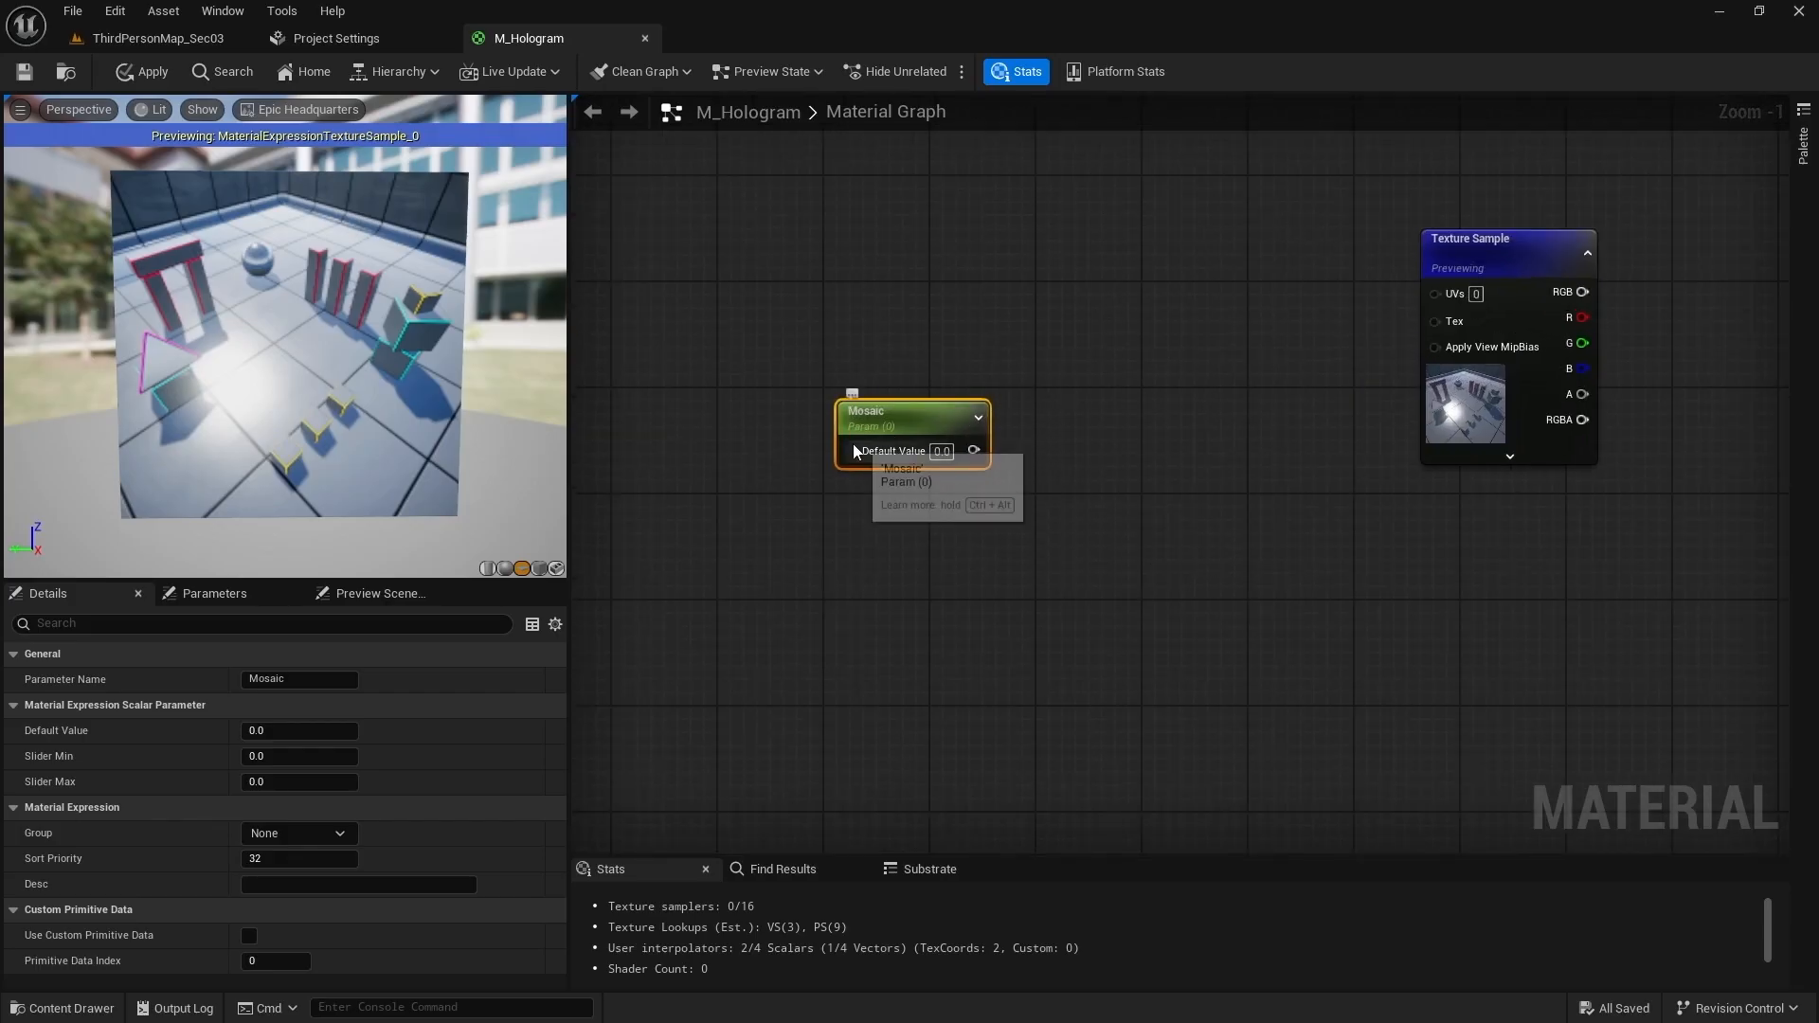
{"action": "left_click", "coordinate": [942, 450]}
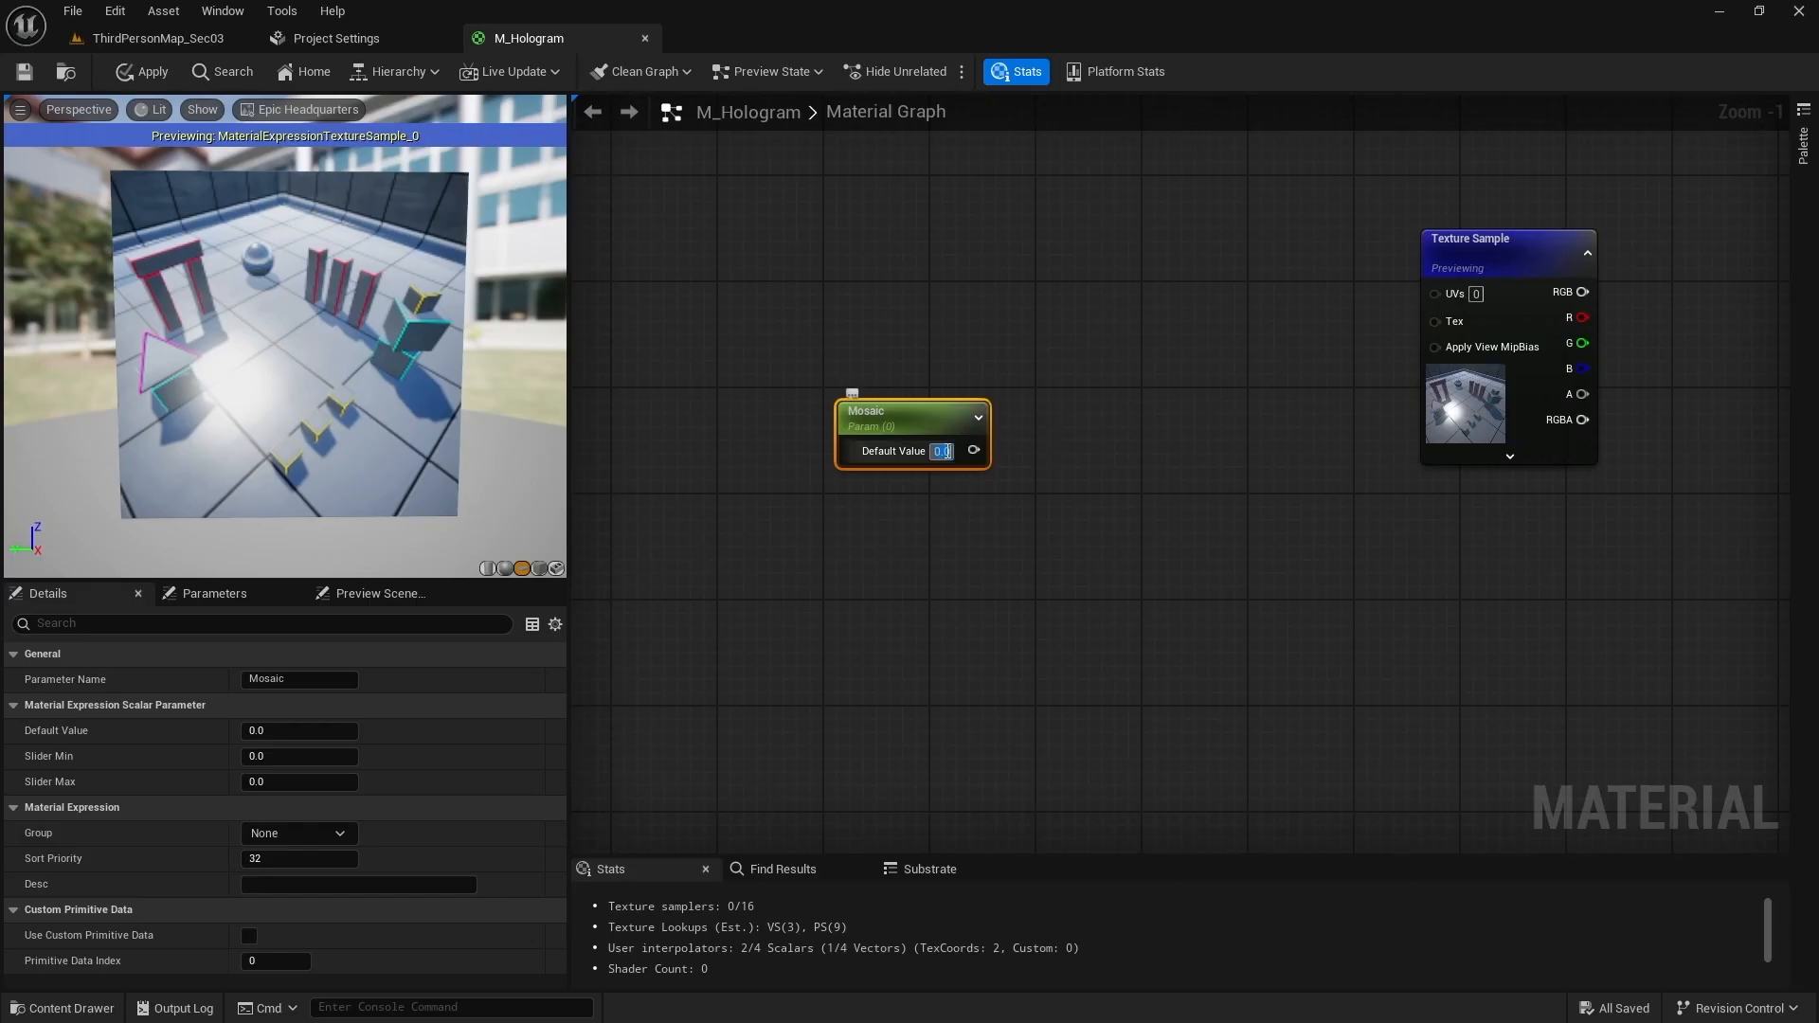
{"action": "type", "text": "100"}
{"action": "key", "text": "Return"}
{"action": "right_click_drag", "start_coordinate": [1146, 432], "coordinate": [1189, 431]}
{"action": "left_click_drag", "start_coordinate": [972, 420], "coordinate": [862, 493]}
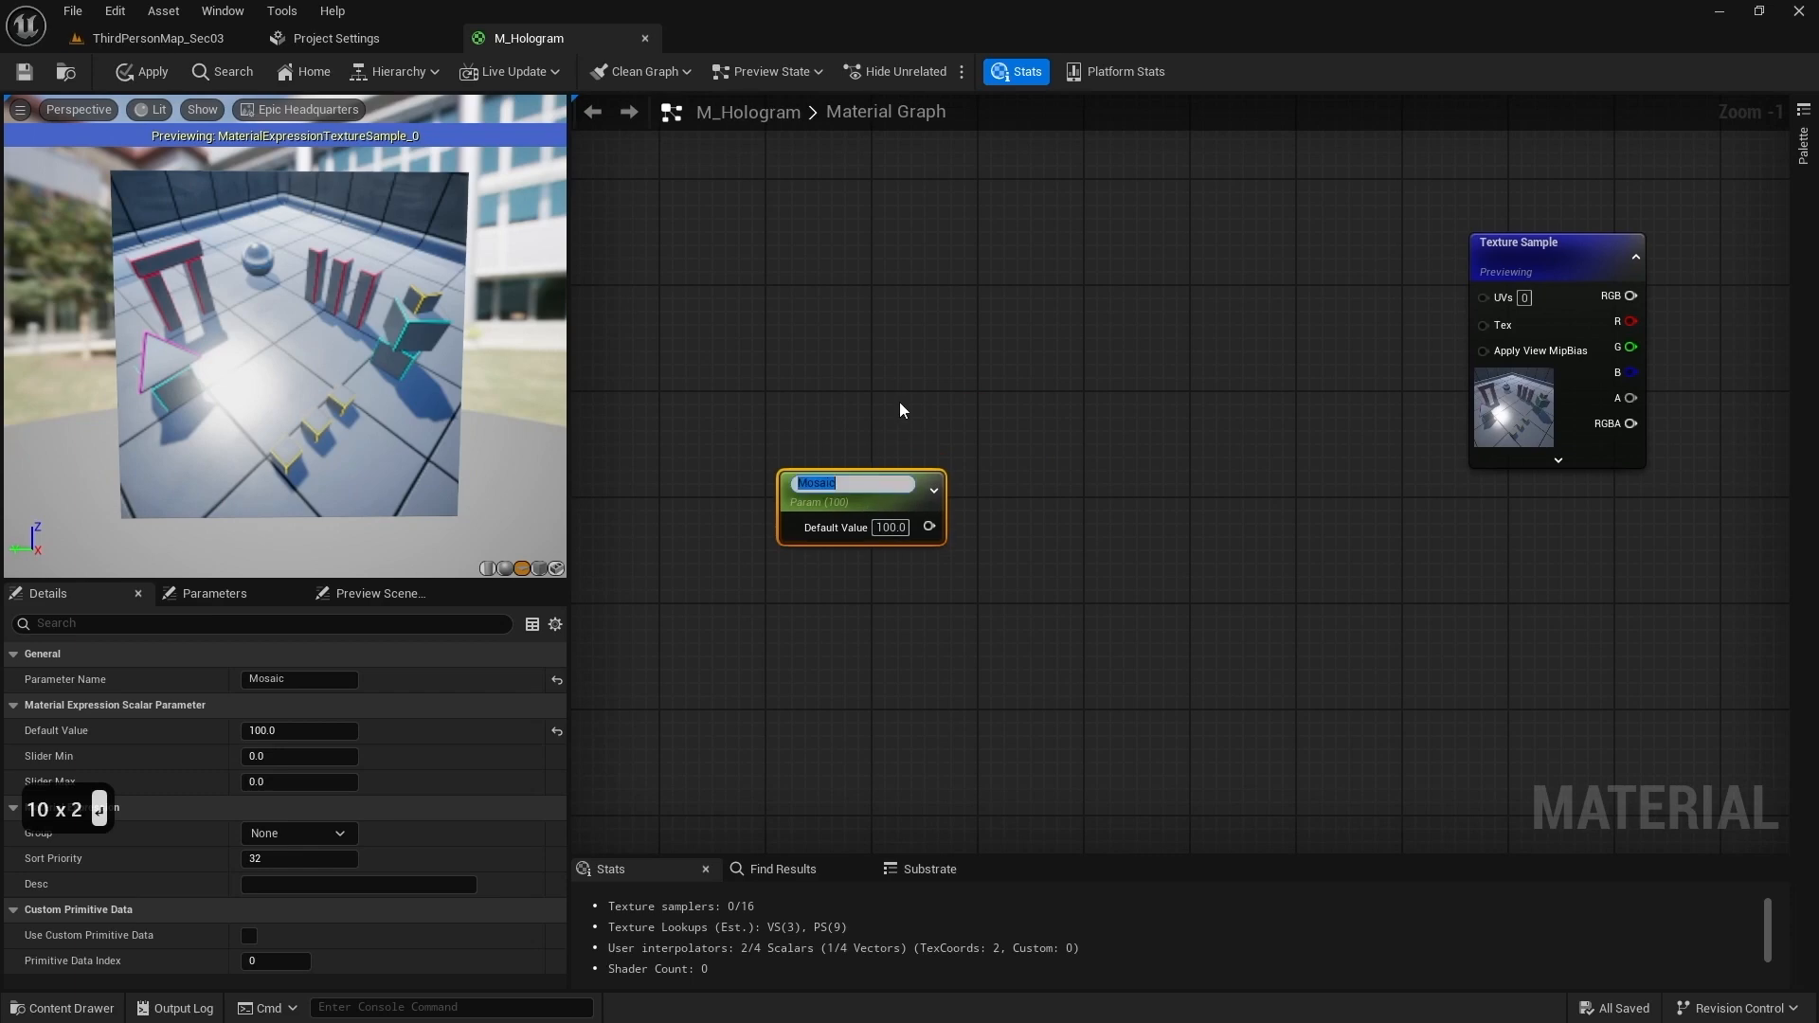
{"action": "left_click", "coordinate": [899, 403]}
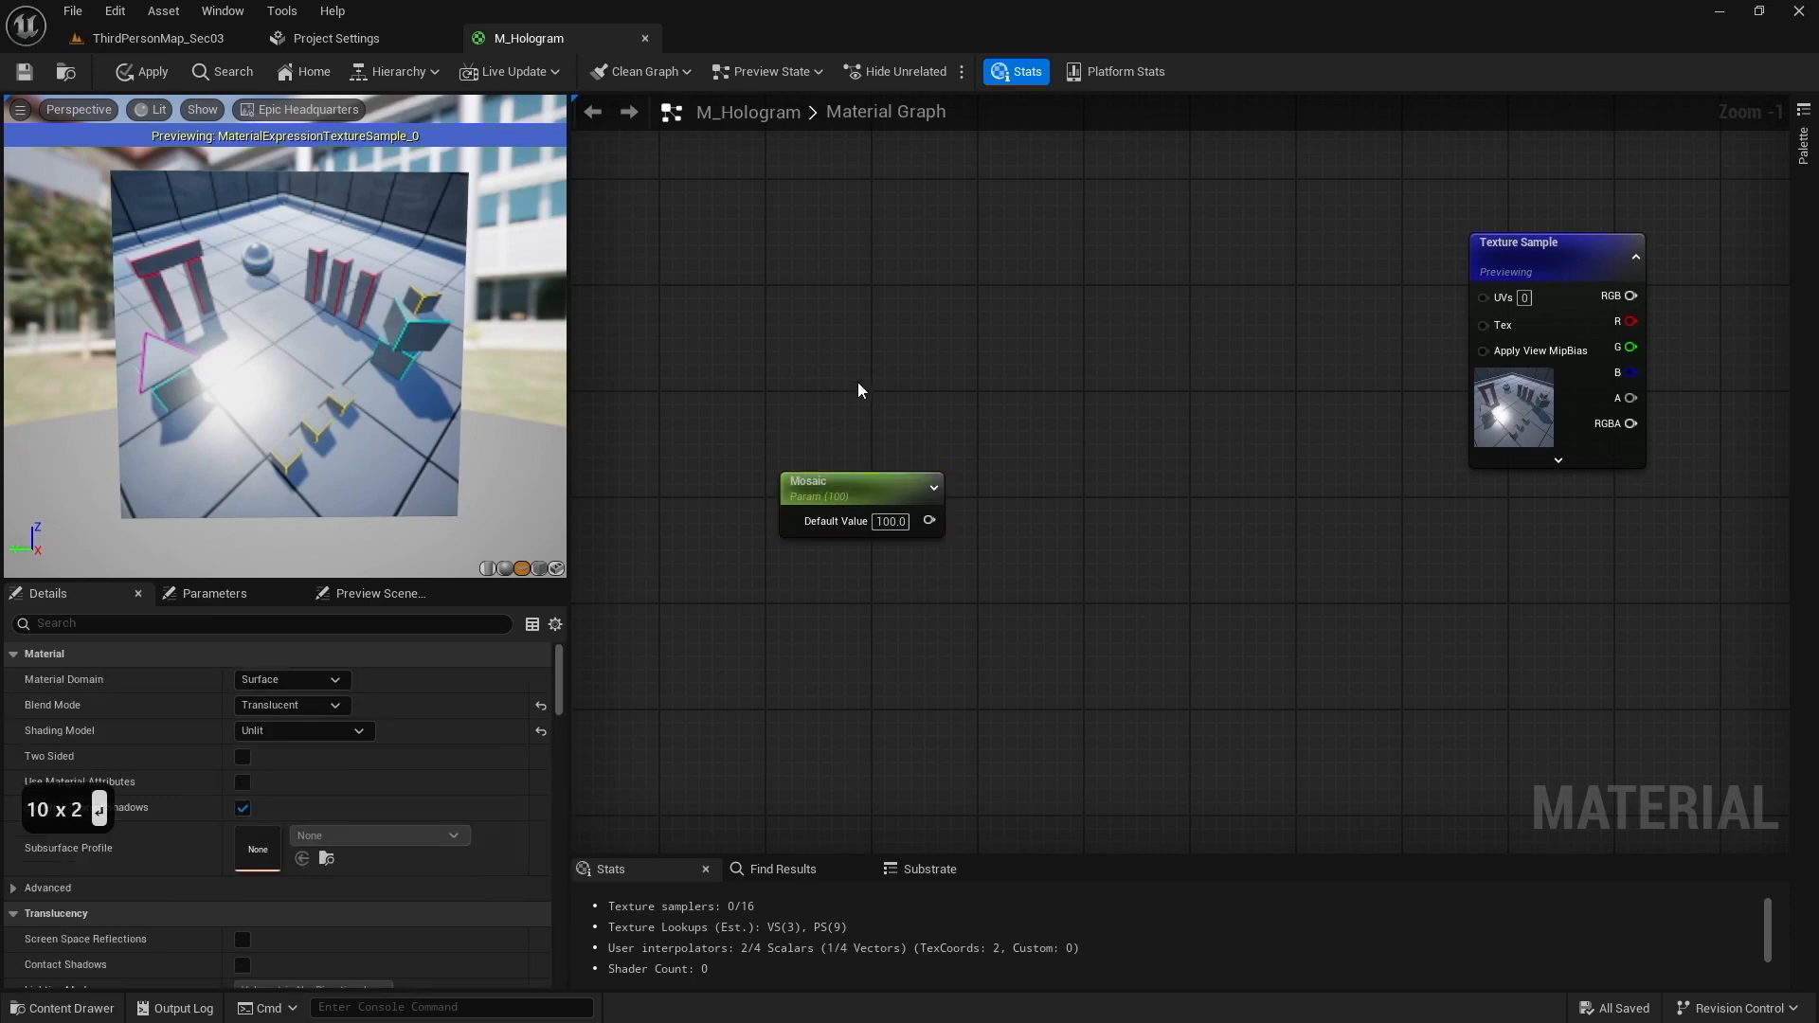
Step: Add a TexCoord node above Mosaic and multiply it by the Mosaic parameter with a Multiply node
{"action": "key", "text": "u"}
{"action": "left_click", "coordinate": [862, 329]}
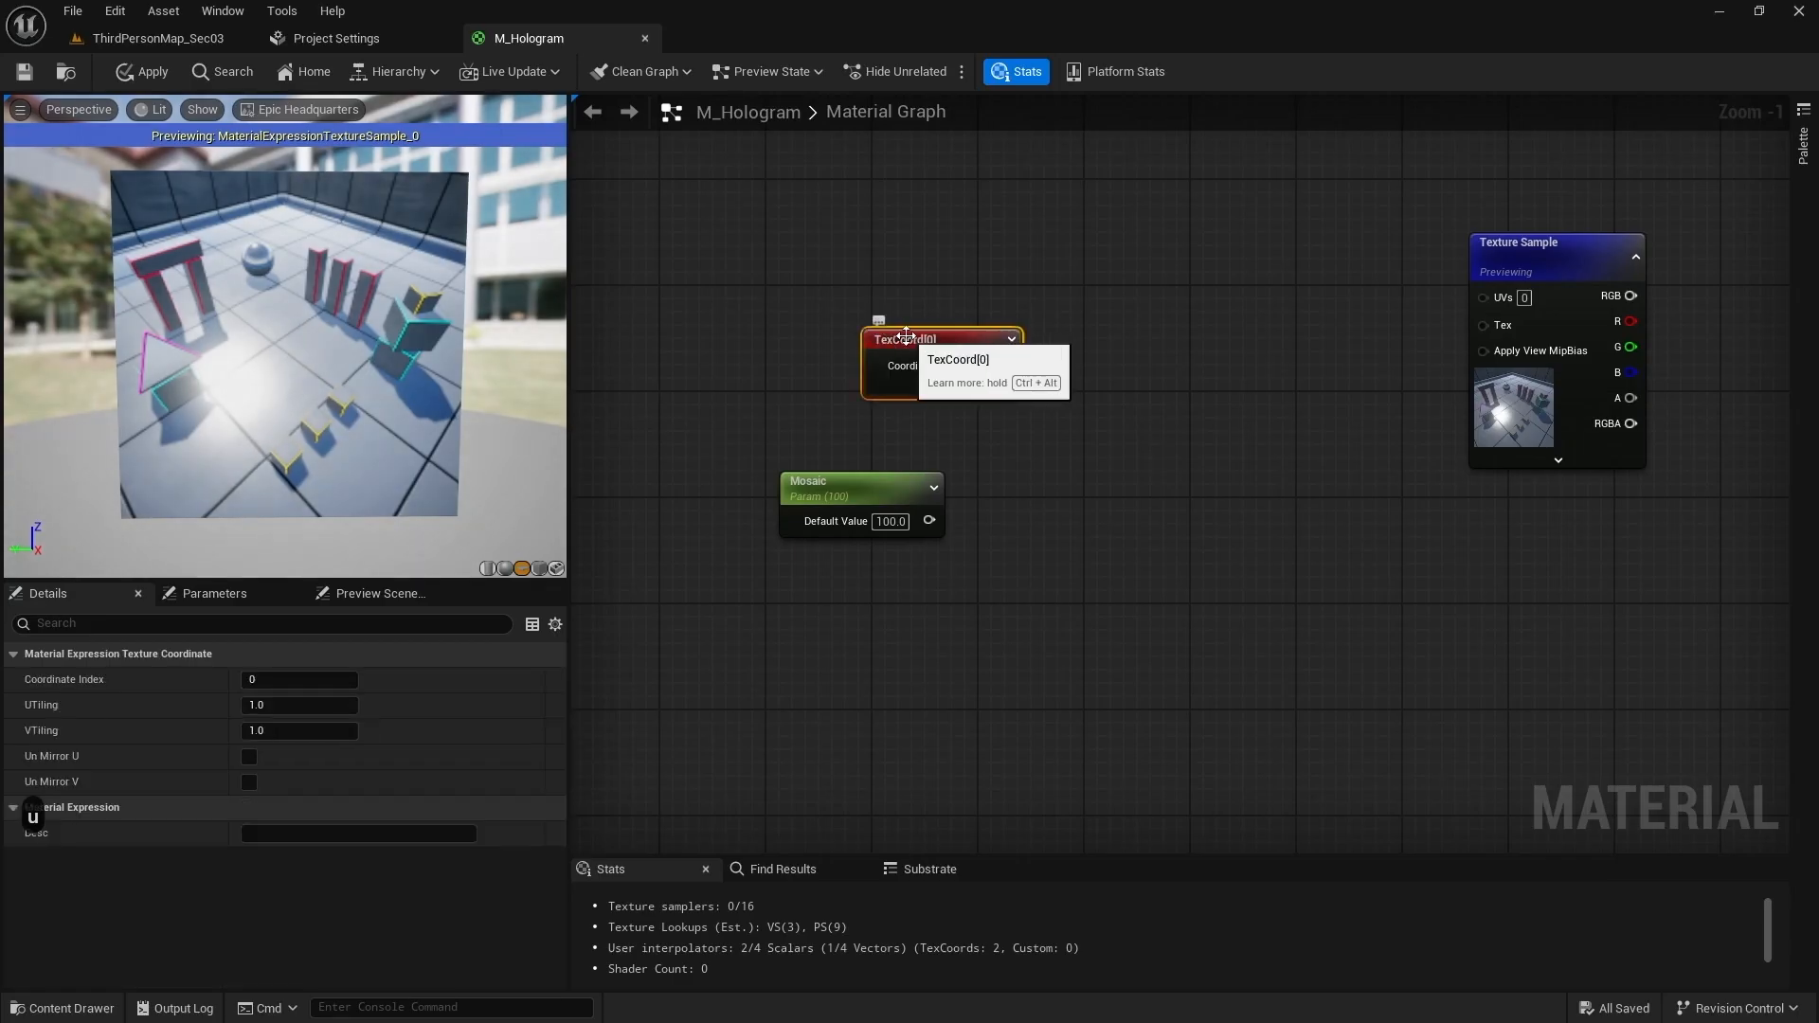
{"action": "left_click_drag", "start_coordinate": [905, 336], "coordinate": [822, 334]}
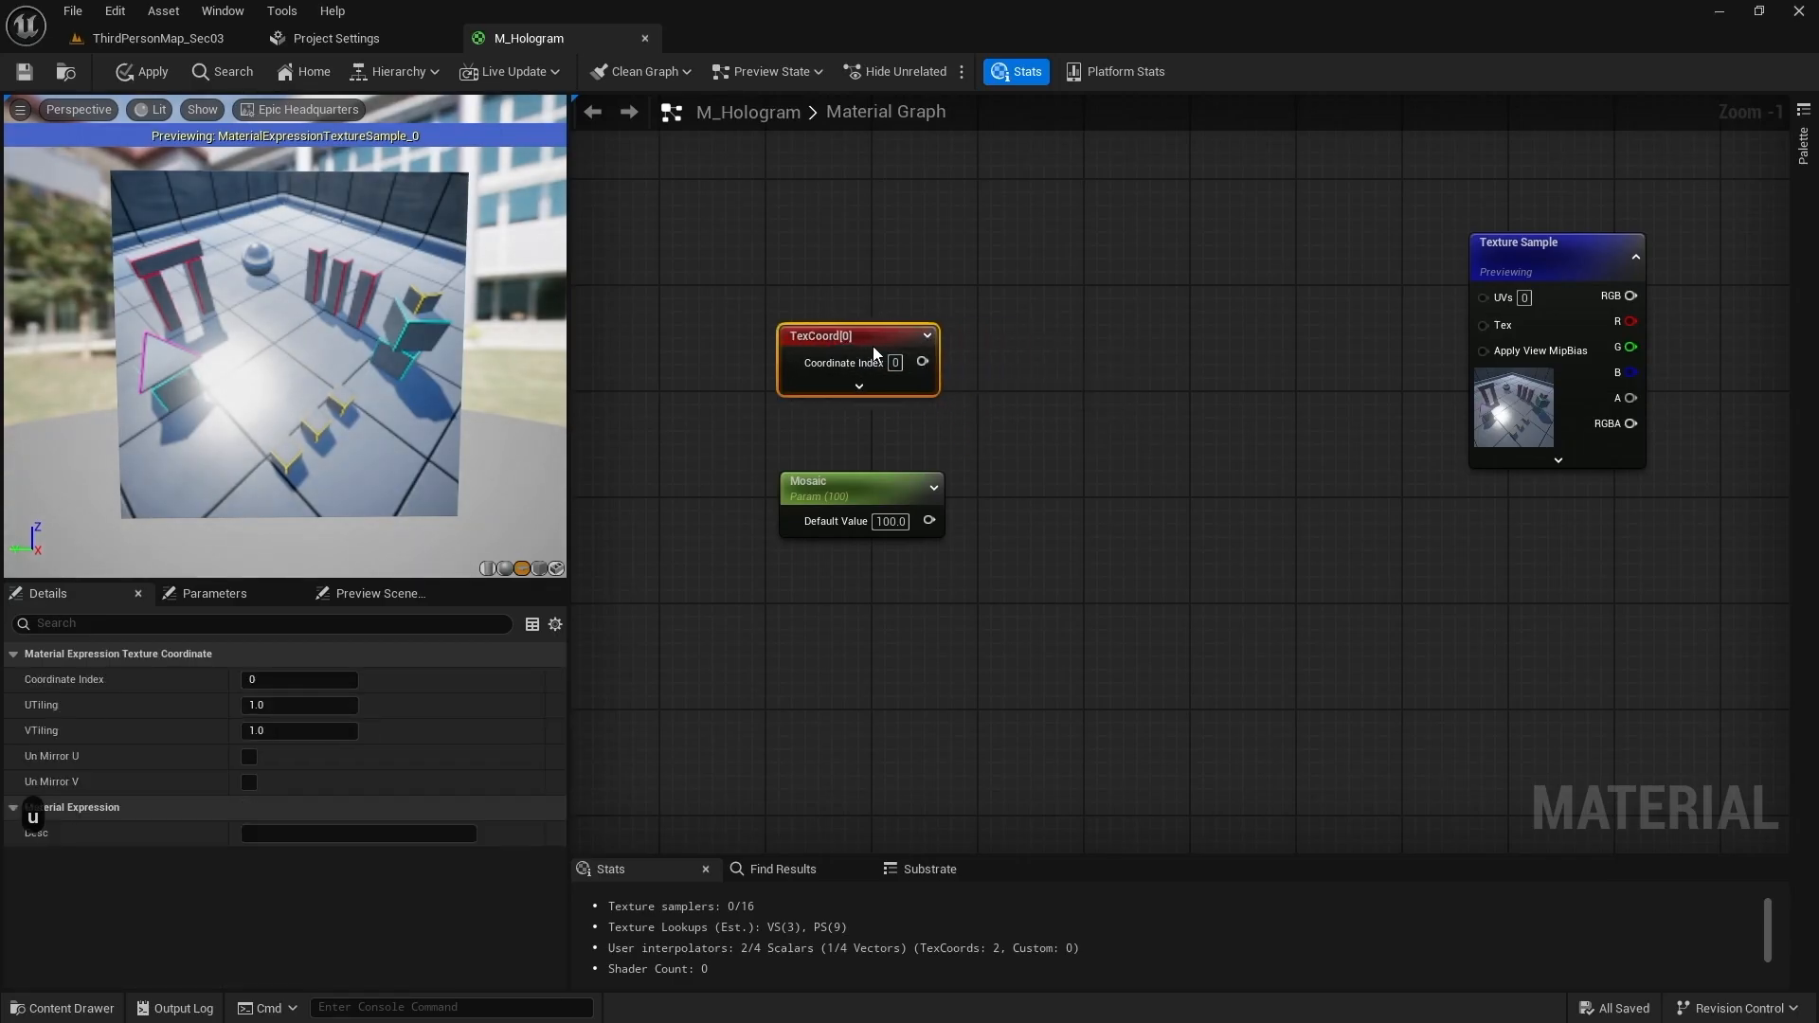
{"action": "left_click", "coordinate": [1065, 388]}
{"action": "key", "text": "m"}
{"action": "left_click", "coordinate": [1004, 373]}
{"action": "left_click_drag", "start_coordinate": [923, 362], "coordinate": [1011, 409]}
{"action": "left_click_drag", "start_coordinate": [929, 520], "coordinate": [1116, 371]}
Step: Feed the Multiply result through a Floor node into a Divide node, with Mosaic connected to the Divide's B input
{"action": "type", "text": "floor"}
{"action": "key", "text": "Return"}
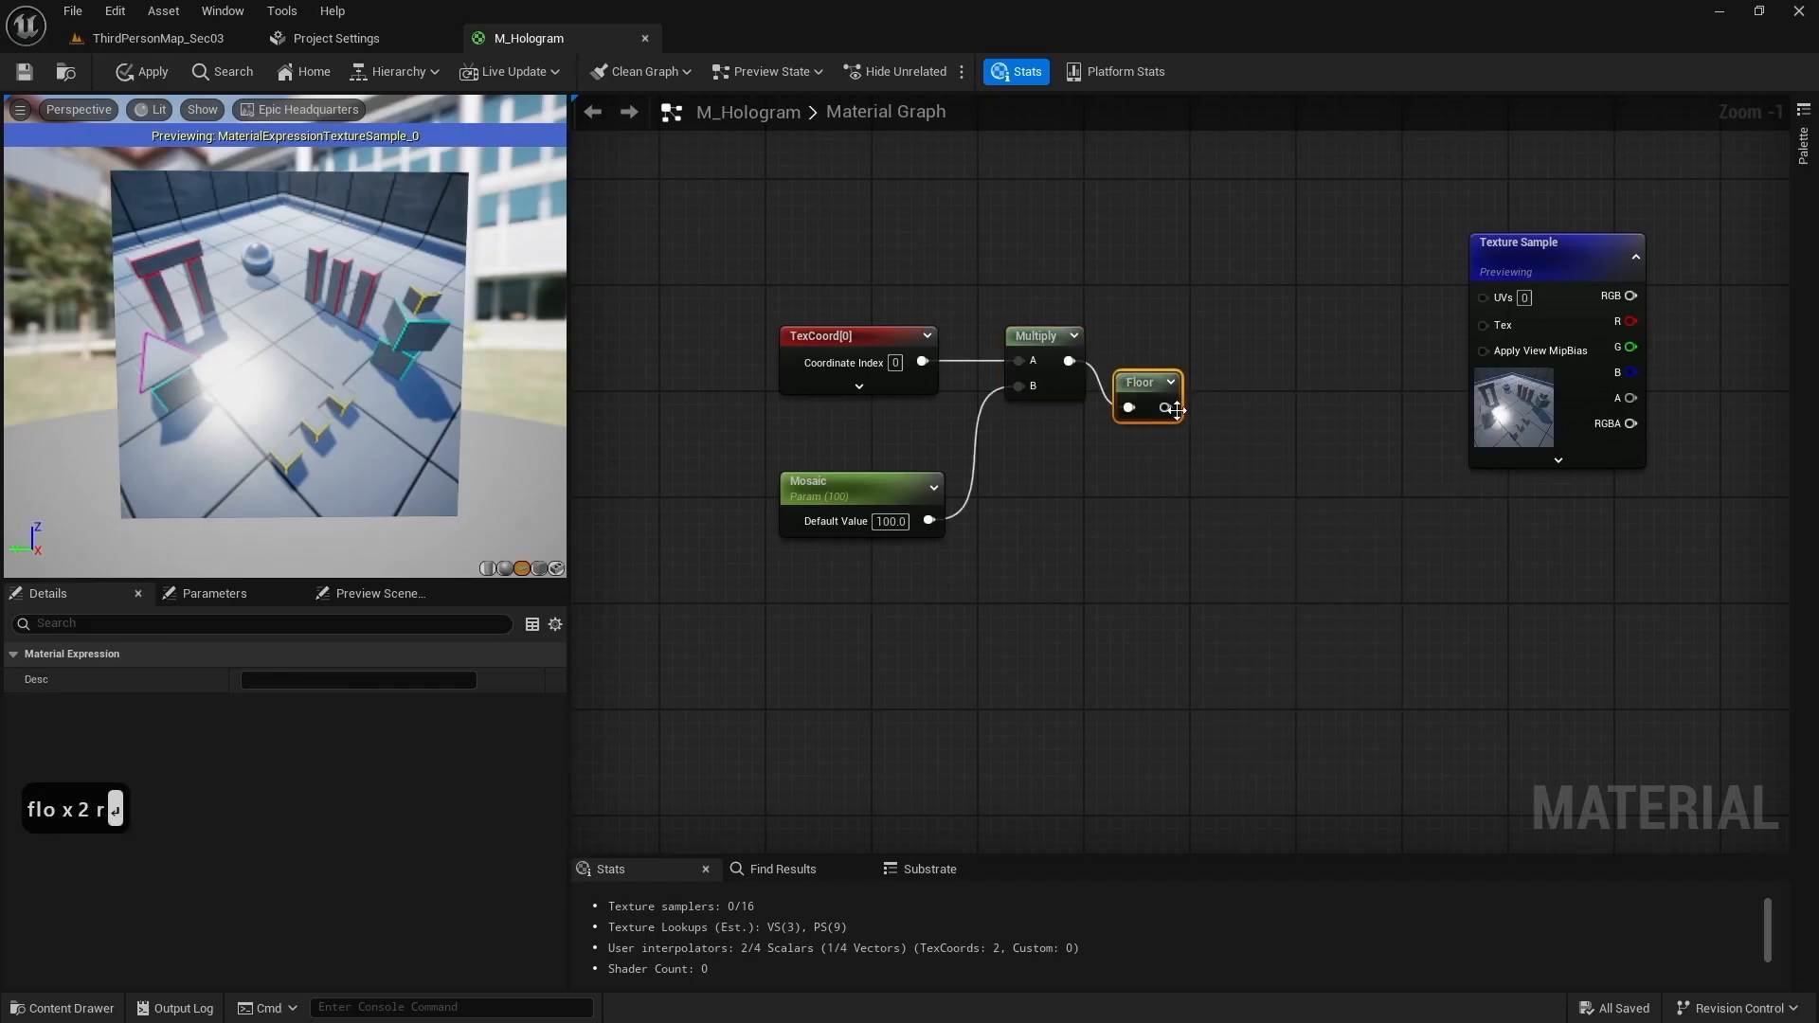
{"action": "left_click_drag", "start_coordinate": [1134, 389], "coordinate": [1247, 345]}
{"action": "type", "text": "div"}
{"action": "key", "text": "Return"}
{"action": "left_click_drag", "start_coordinate": [915, 520], "coordinate": [1232, 390]}
Step: Connect the Divide output to the Texture Sample's UVs, align the nodes, and check the preview plane
{"action": "right_click_drag", "start_coordinate": [1352, 454], "coordinate": [1128, 485]}
{"action": "left_click_drag", "start_coordinate": [1360, 301], "coordinate": [1356, 344]}
{"action": "right_click_drag", "start_coordinate": [1120, 301], "coordinate": [1319, 231]}
{"action": "left_click_drag", "start_coordinate": [1235, 356], "coordinate": [1385, 360]}
{"action": "left_click_drag", "start_coordinate": [1383, 374], "coordinate": [1418, 318]}
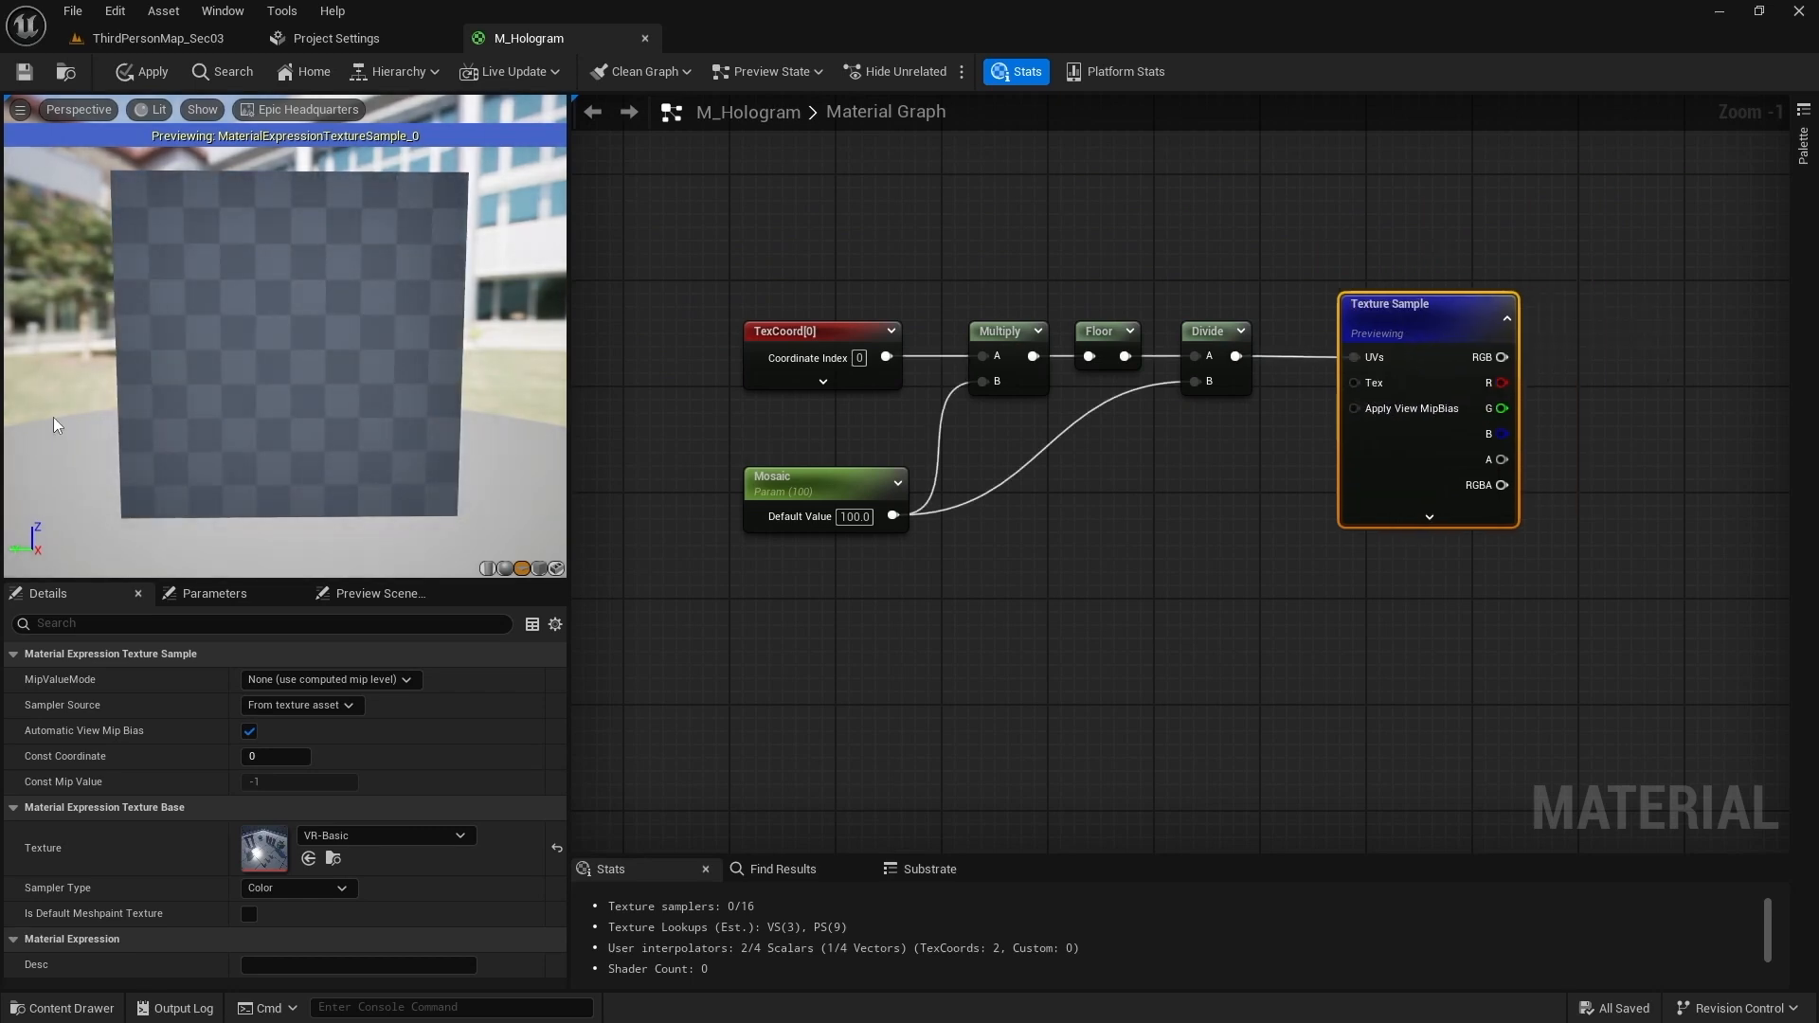
{"action": "mouse_move", "coordinate": [382, 424]}
{"action": "left_mouse_down"}
{"action": "mouse_move", "coordinate": [351, 417]}
{"action": "mouse_move", "coordinate": [398, 419]}
{"action": "mouse_move", "coordinate": [383, 417]}
{"action": "left_mouse_up"}
{"action": "left_click_drag", "start_coordinate": [315, 360], "coordinate": [314, 360]}
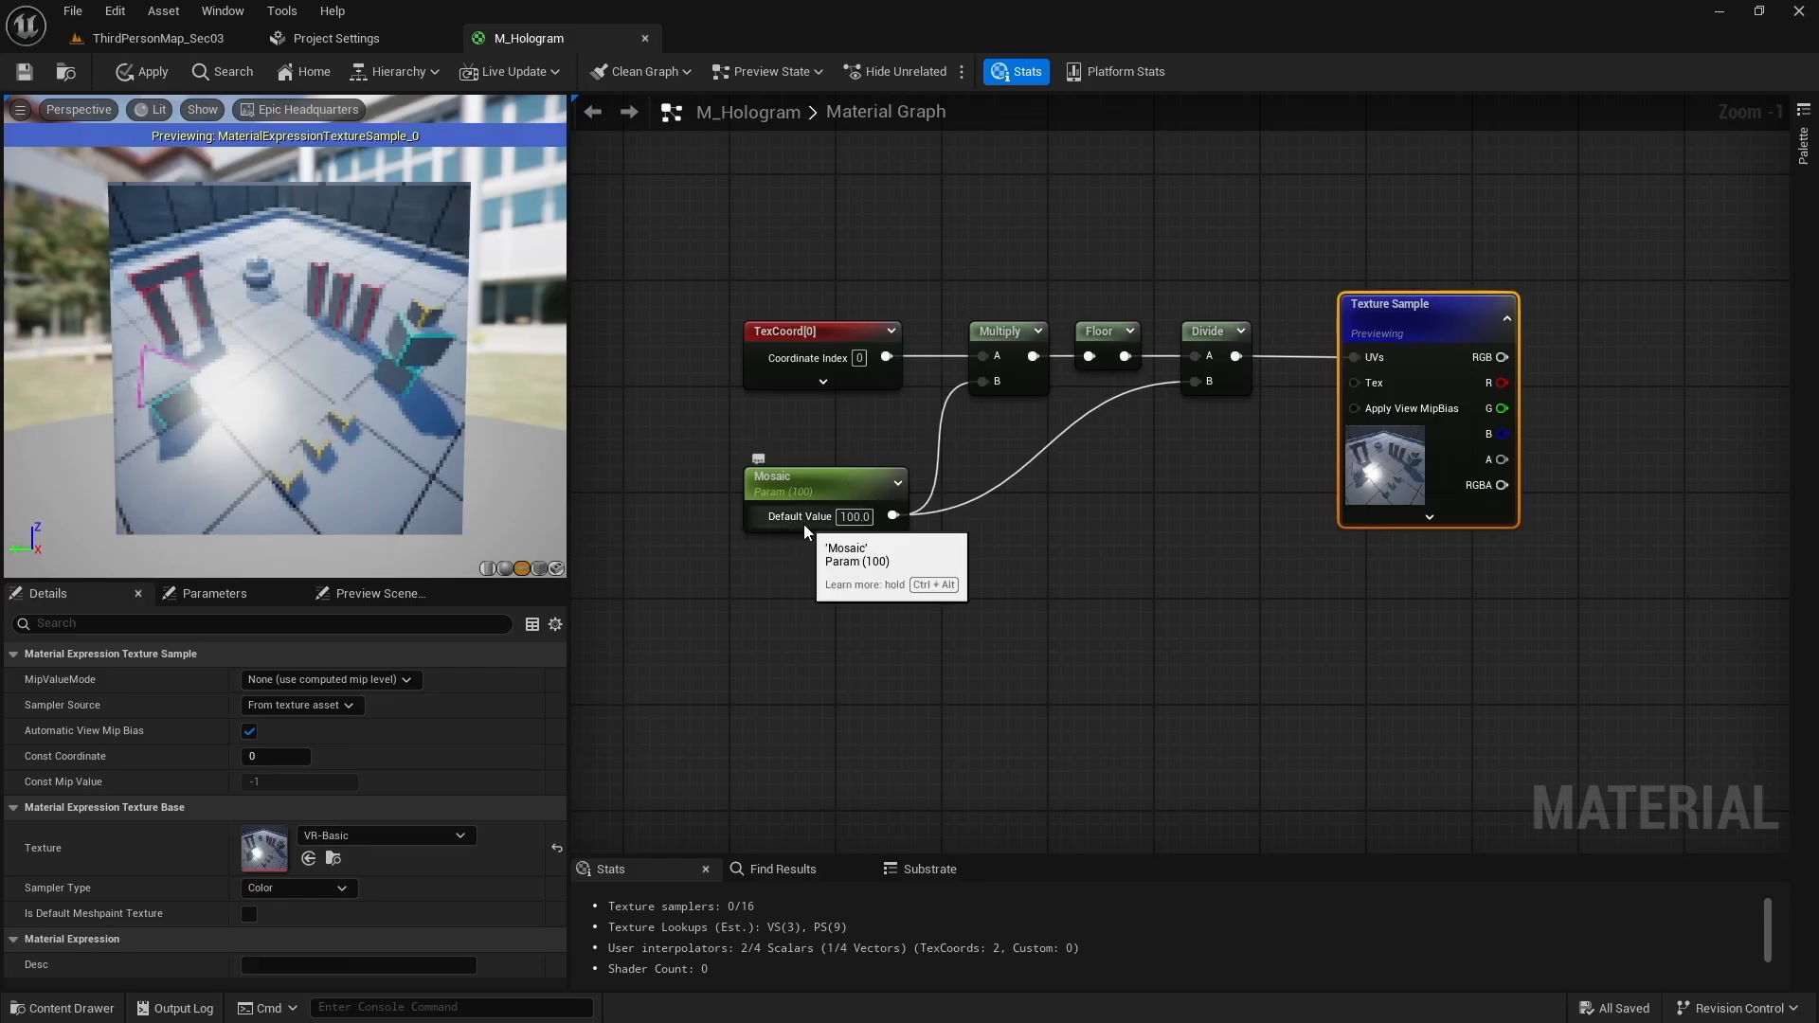
Step: Set the Mosaic parameter's default value to 200
{"action": "left_click", "coordinate": [851, 516]}
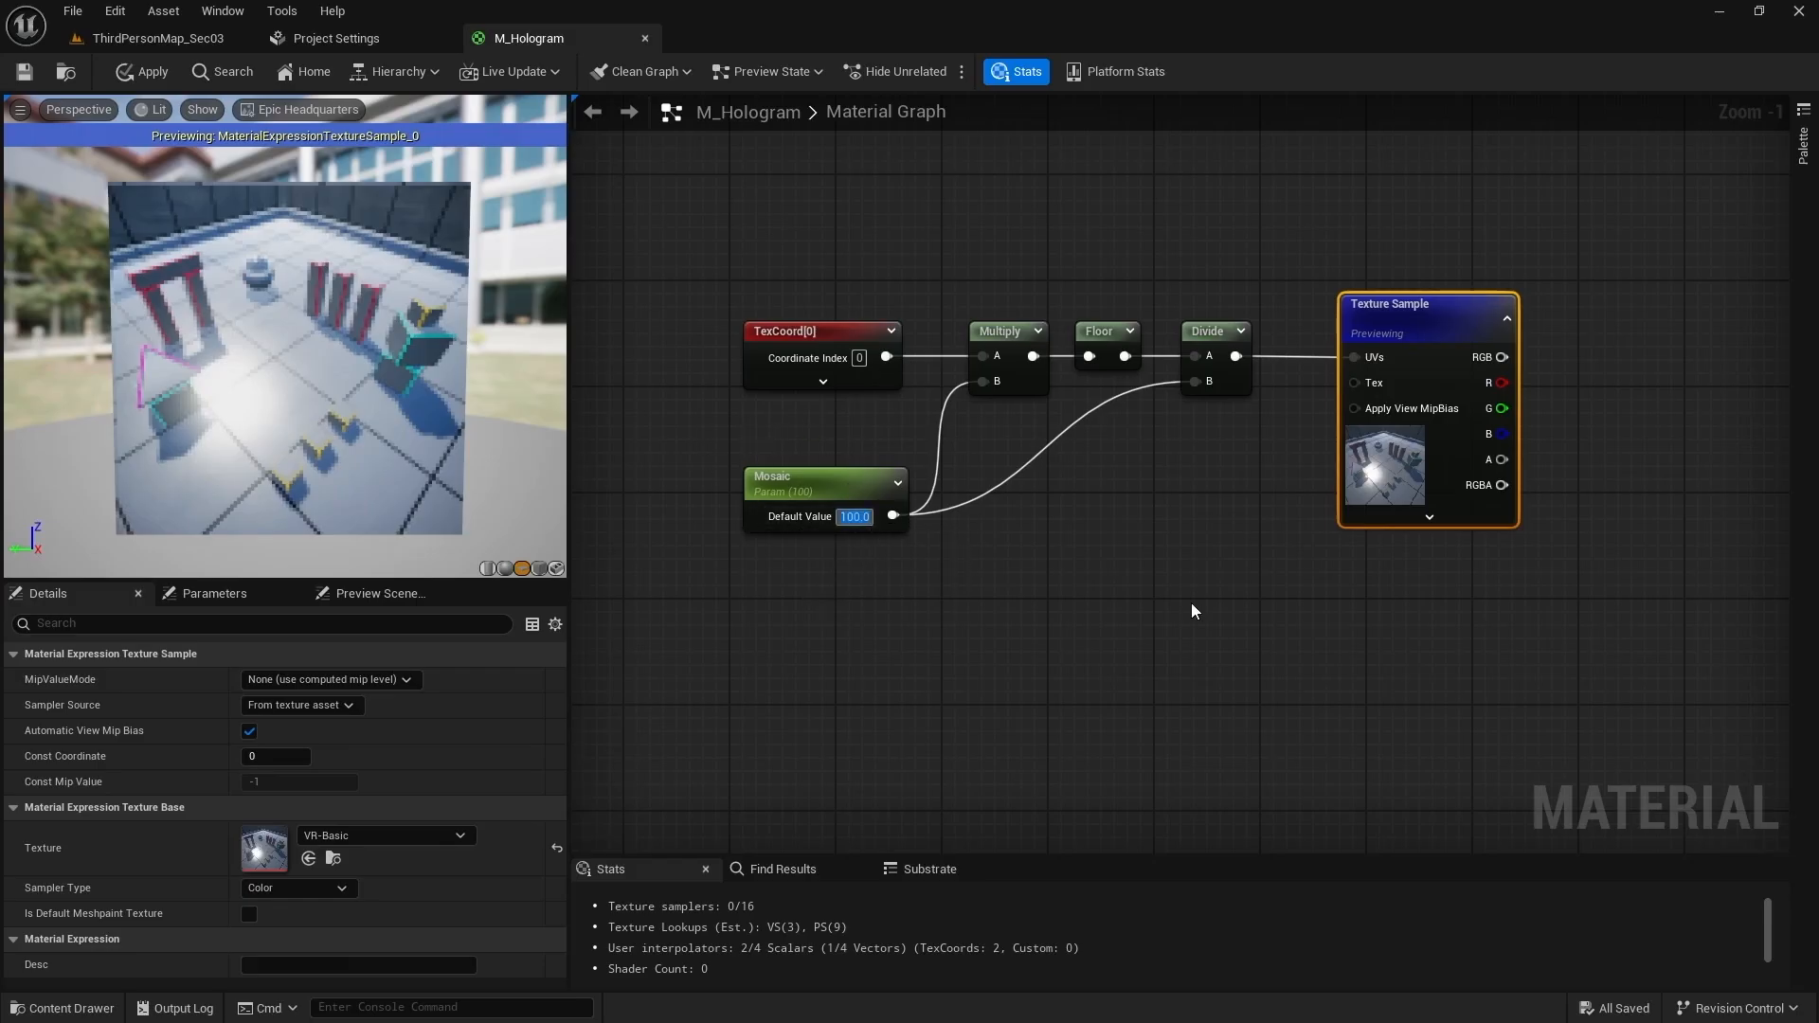
{"action": "key", "text": "BackSpace"}
{"action": "type", "text": "2"}
{"action": "key", "text": "Return"}
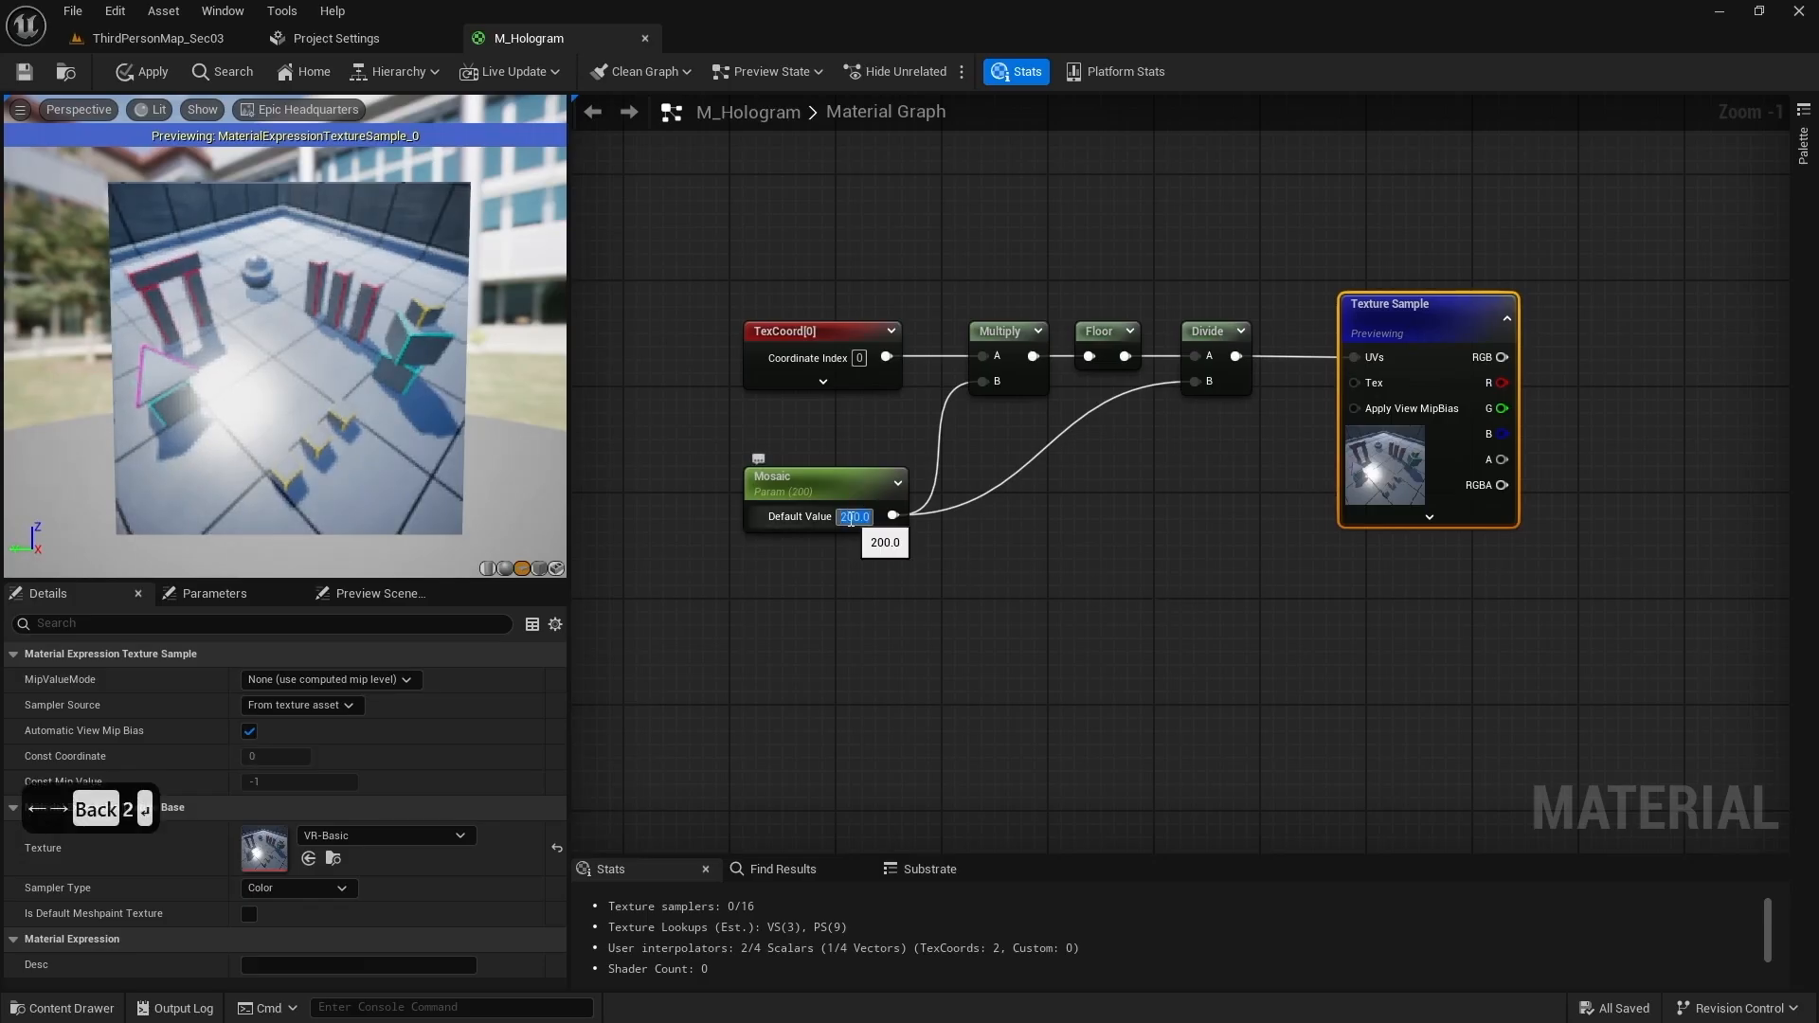
Step: Set the Mosaic parameter's default value to 50
{"action": "key", "text": "Left"}
{"action": "key", "text": "BackSpace"}
{"action": "key", "text": "BackSpace"}
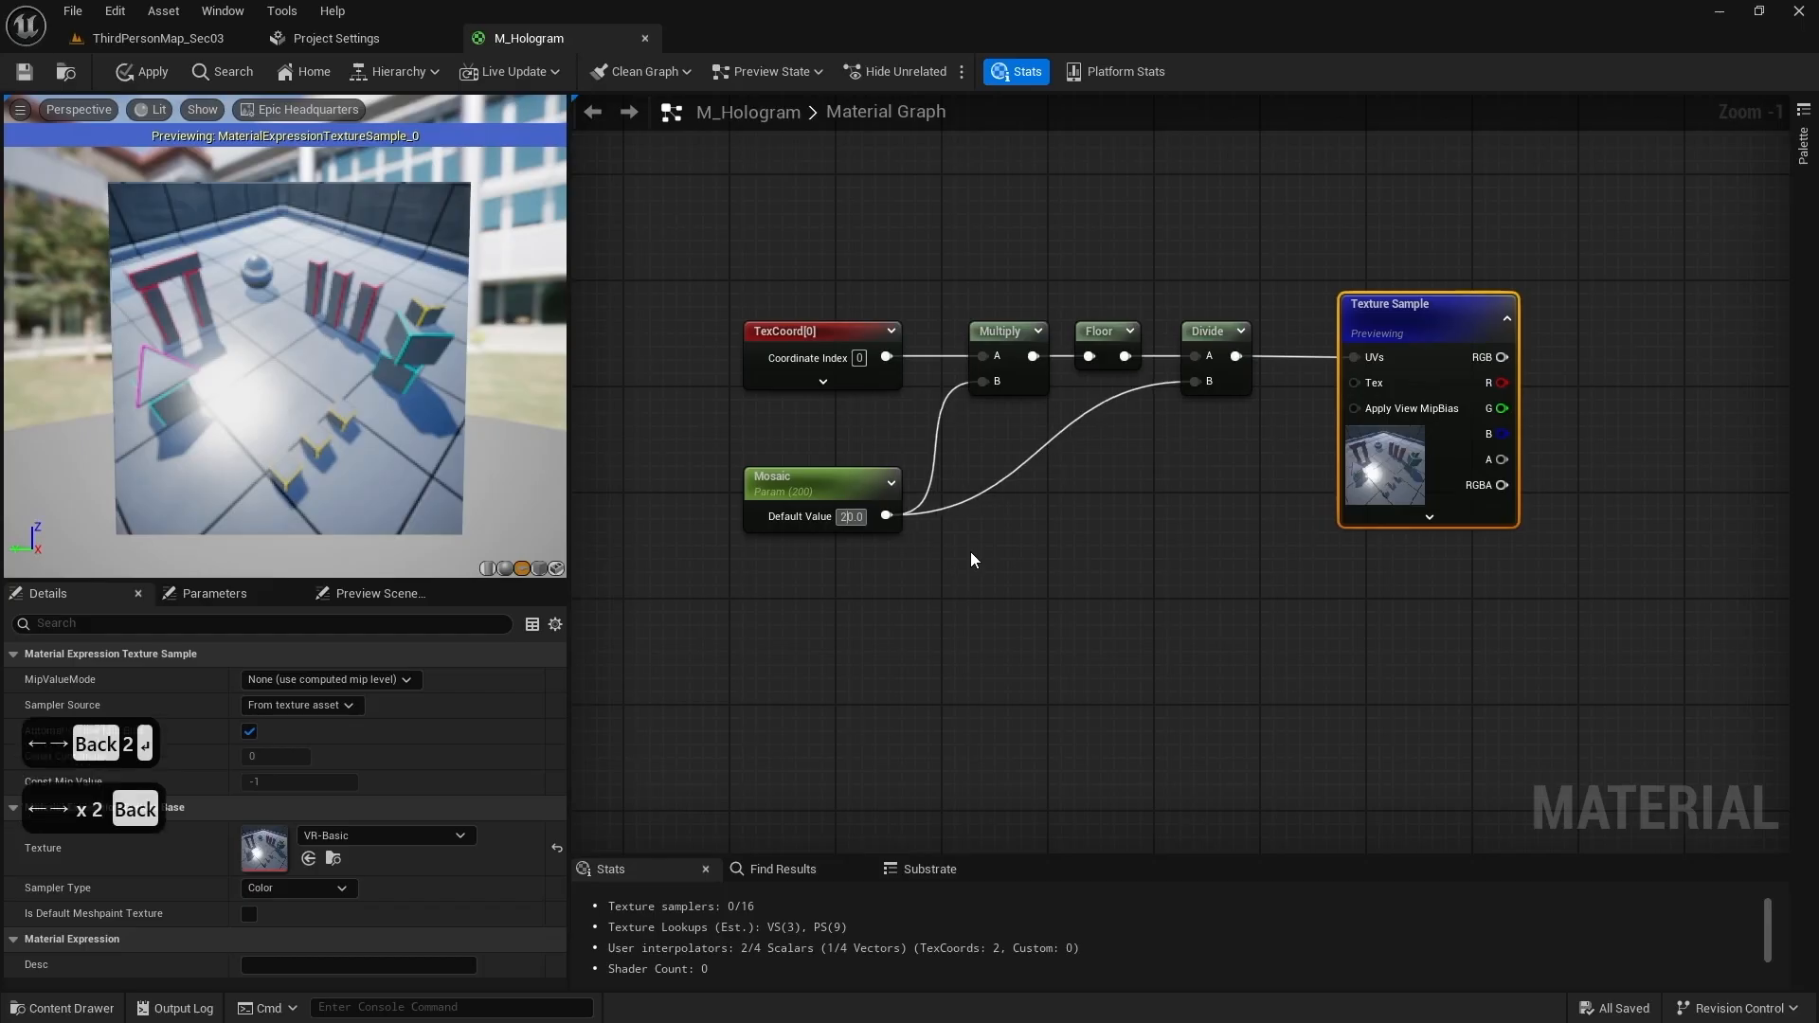
{"action": "type", "text": "5"}
{"action": "key", "text": "Return"}
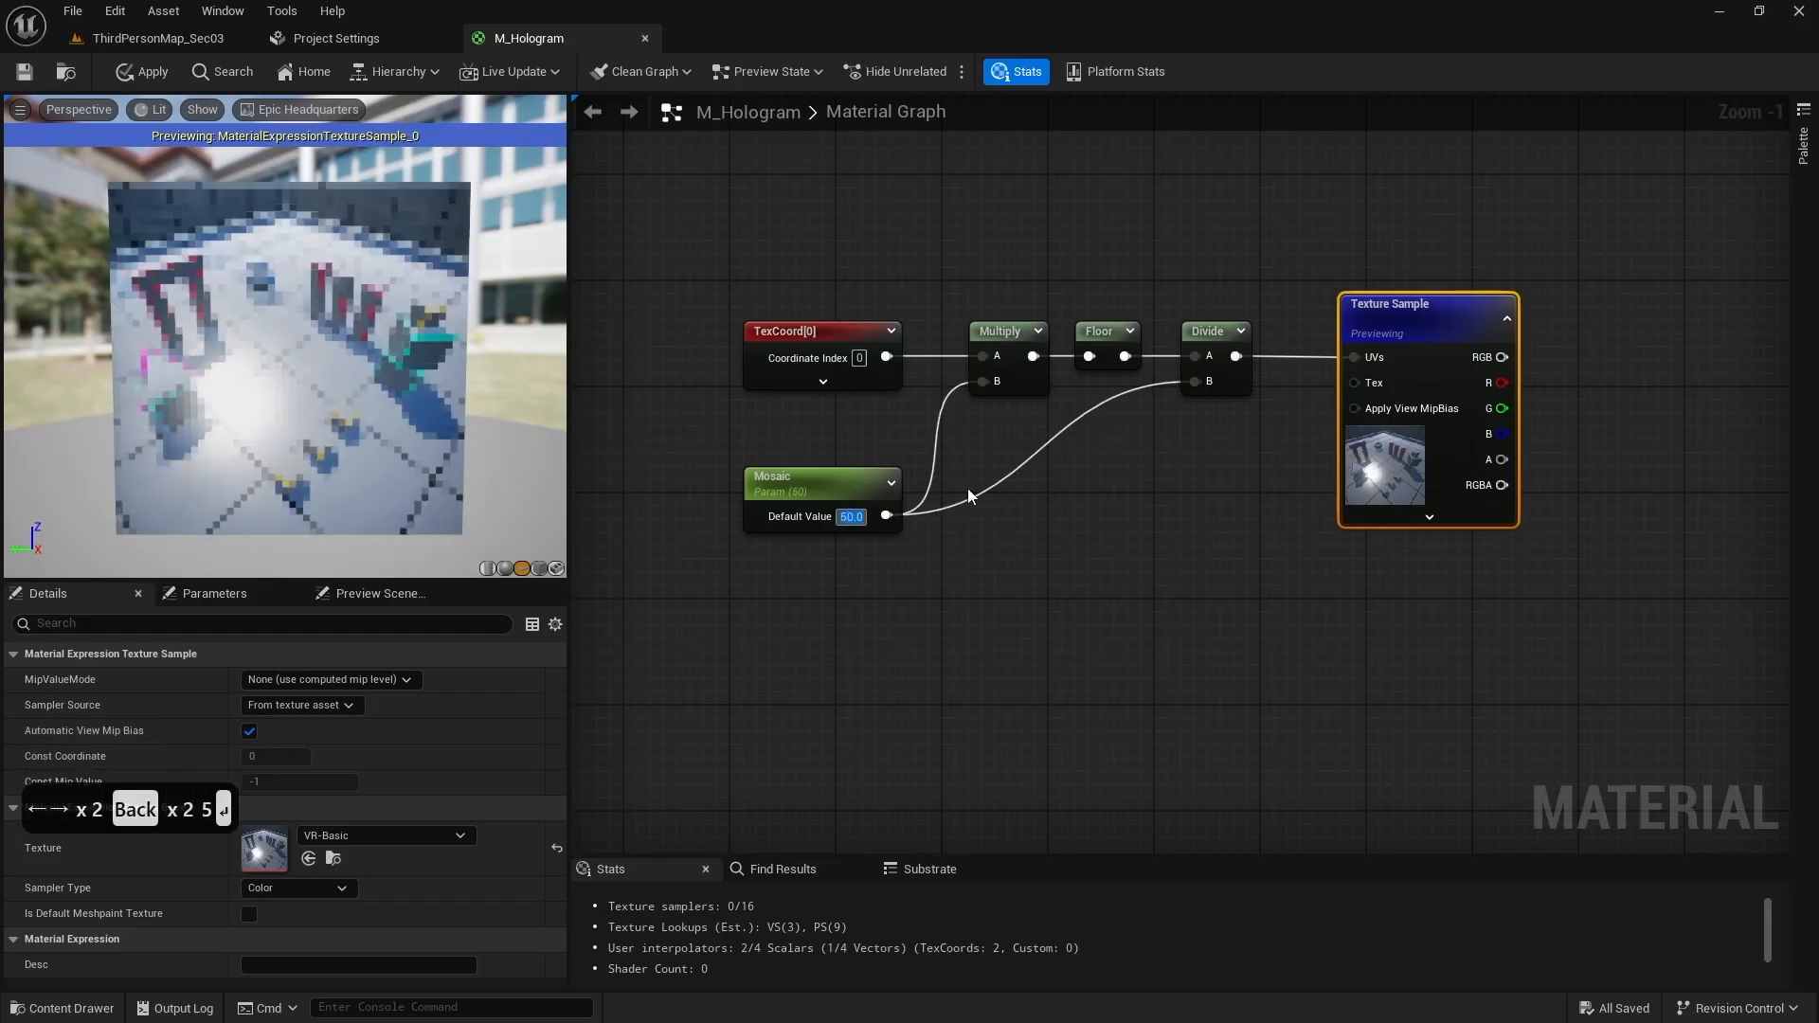
Step: Set the Mosaic parameter's default value to 20
{"action": "key", "text": "Left"}
{"action": "key", "text": "Left"}
{"action": "key", "text": "BackSpace"}
{"action": "type", "text": "2"}
{"action": "key", "text": "Return"}
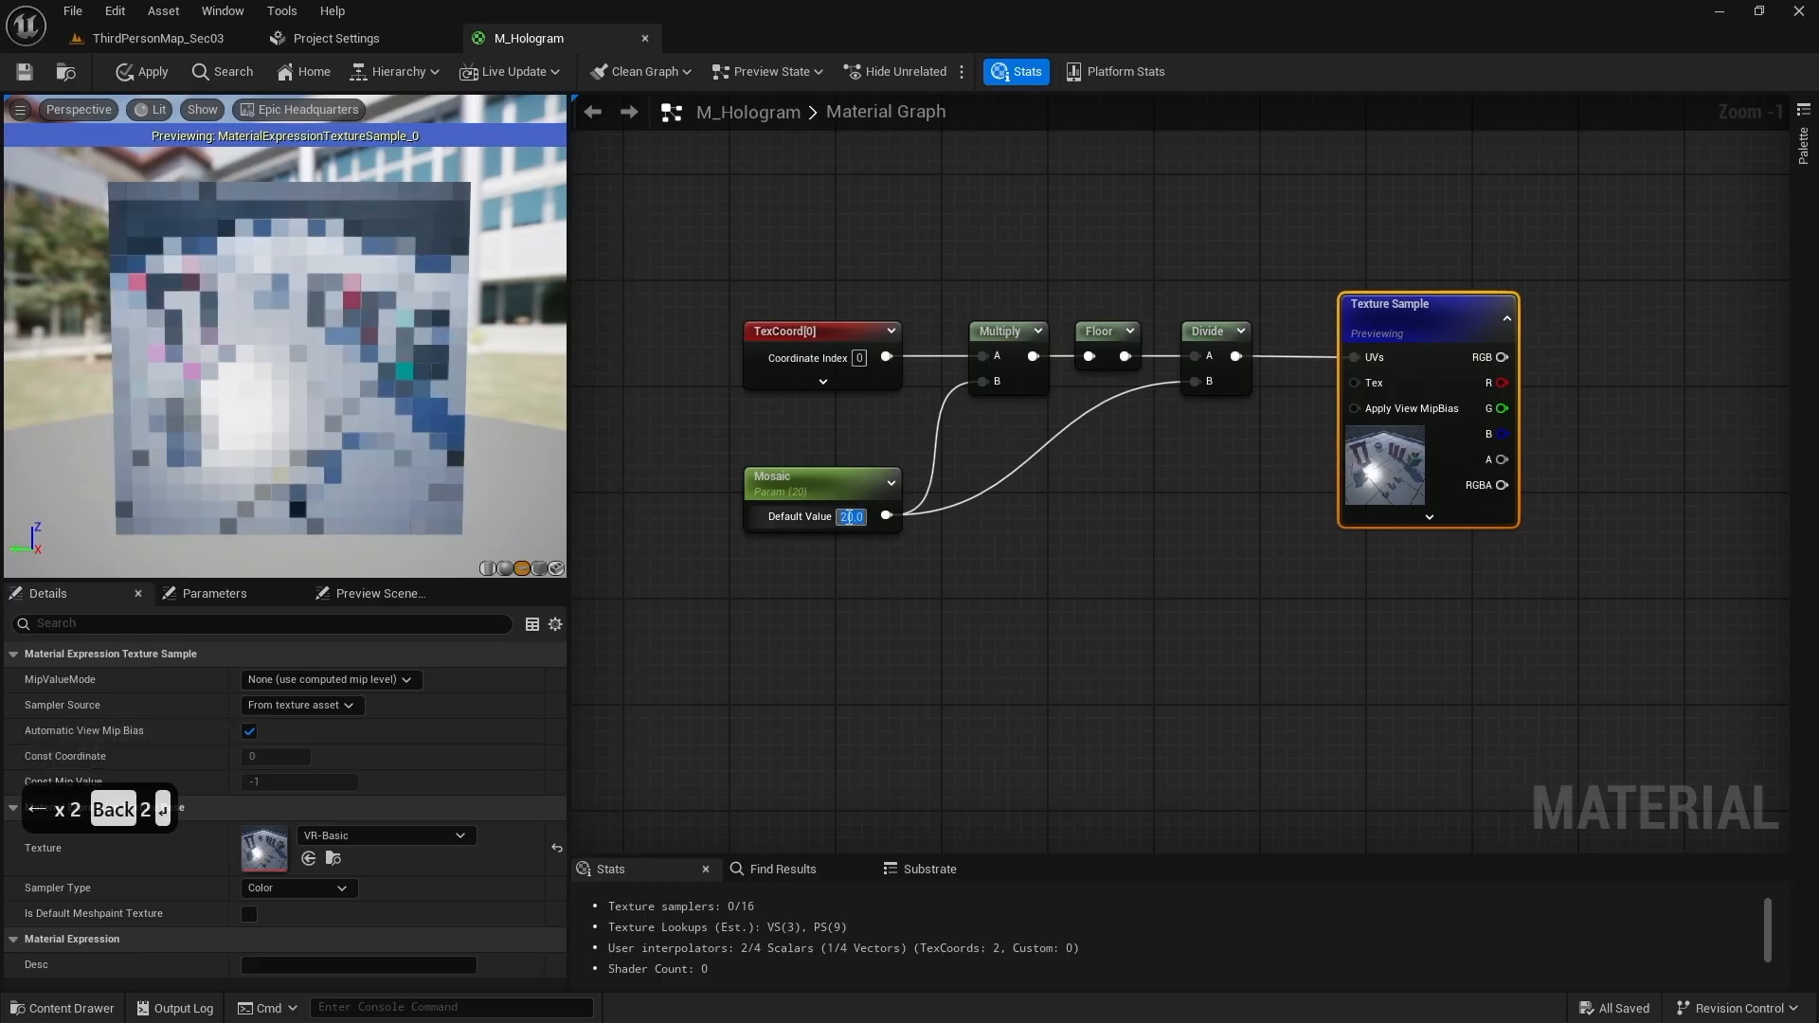
Step: Set the Mosaic parameter's default value to 30
{"action": "key", "text": "BackSpace"}
{"action": "type", "text": "3"}
{"action": "key", "text": "Return"}
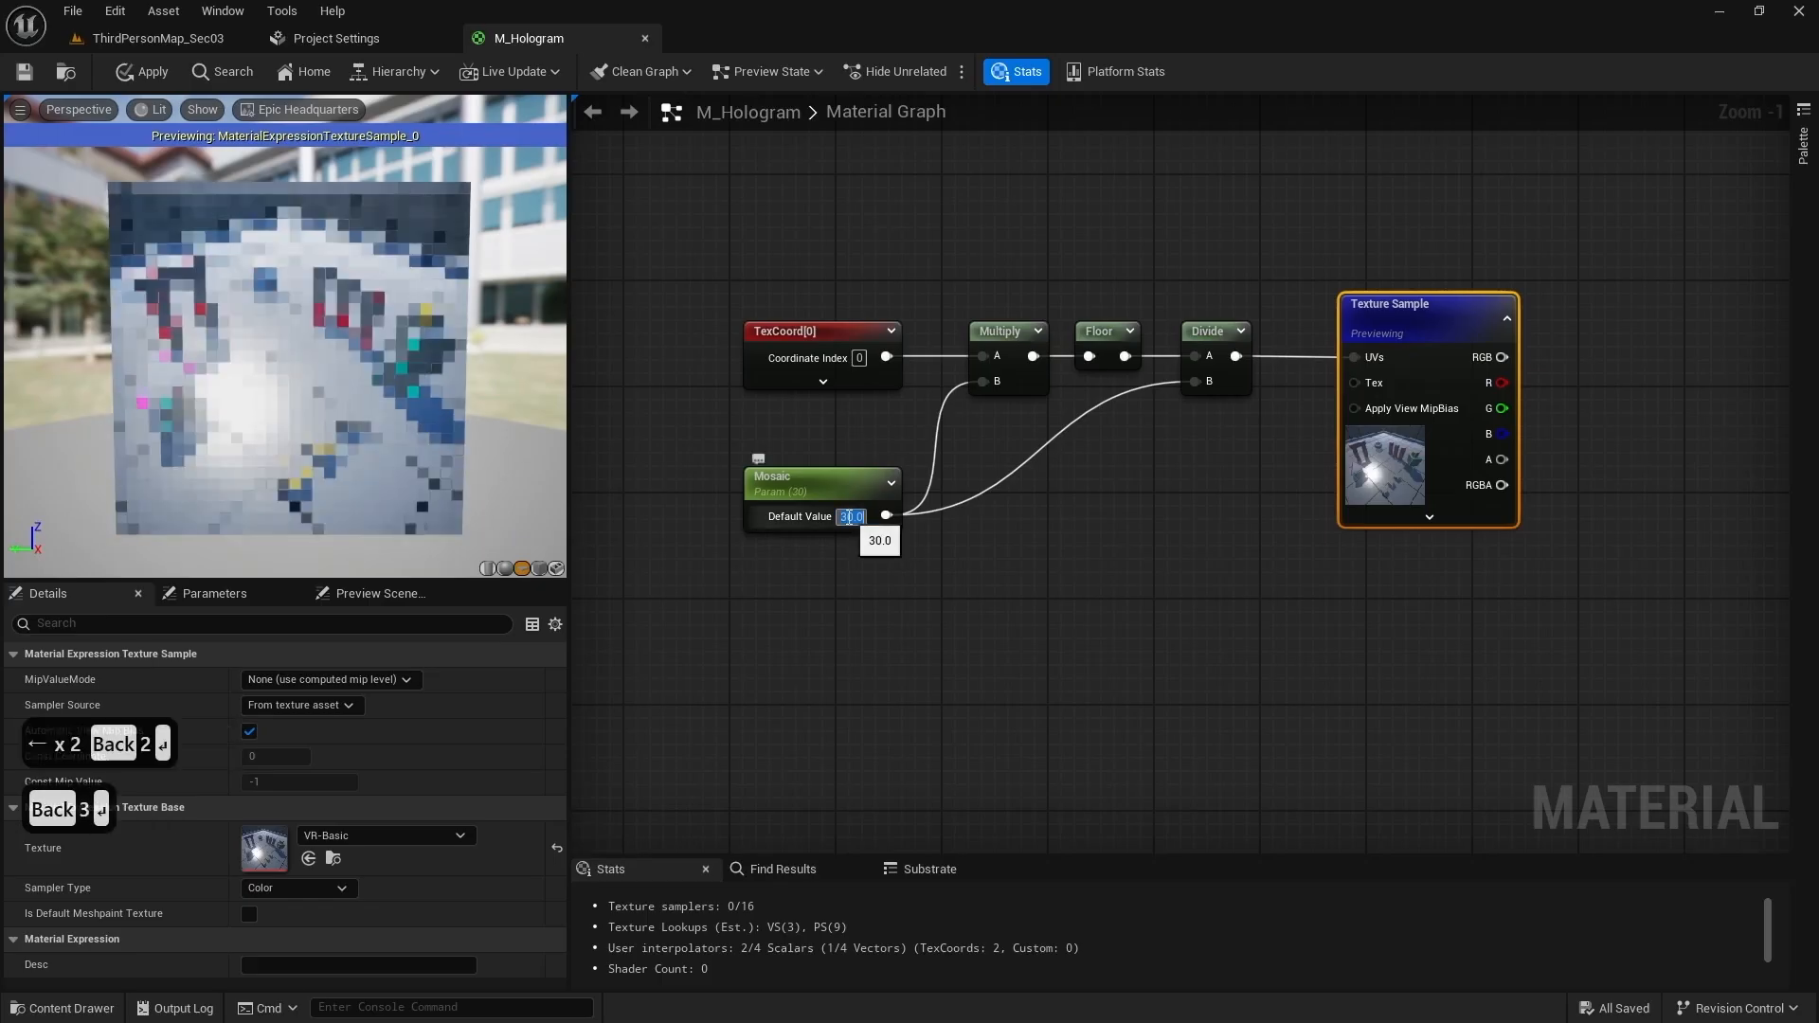
Step: Add a reroute node on the Mosaic output wire, feed both the Multiply and Divide B inputs from it, and reposition Mosaic
{"action": "right_click_drag", "start_coordinate": [862, 519], "coordinate": [812, 471]}
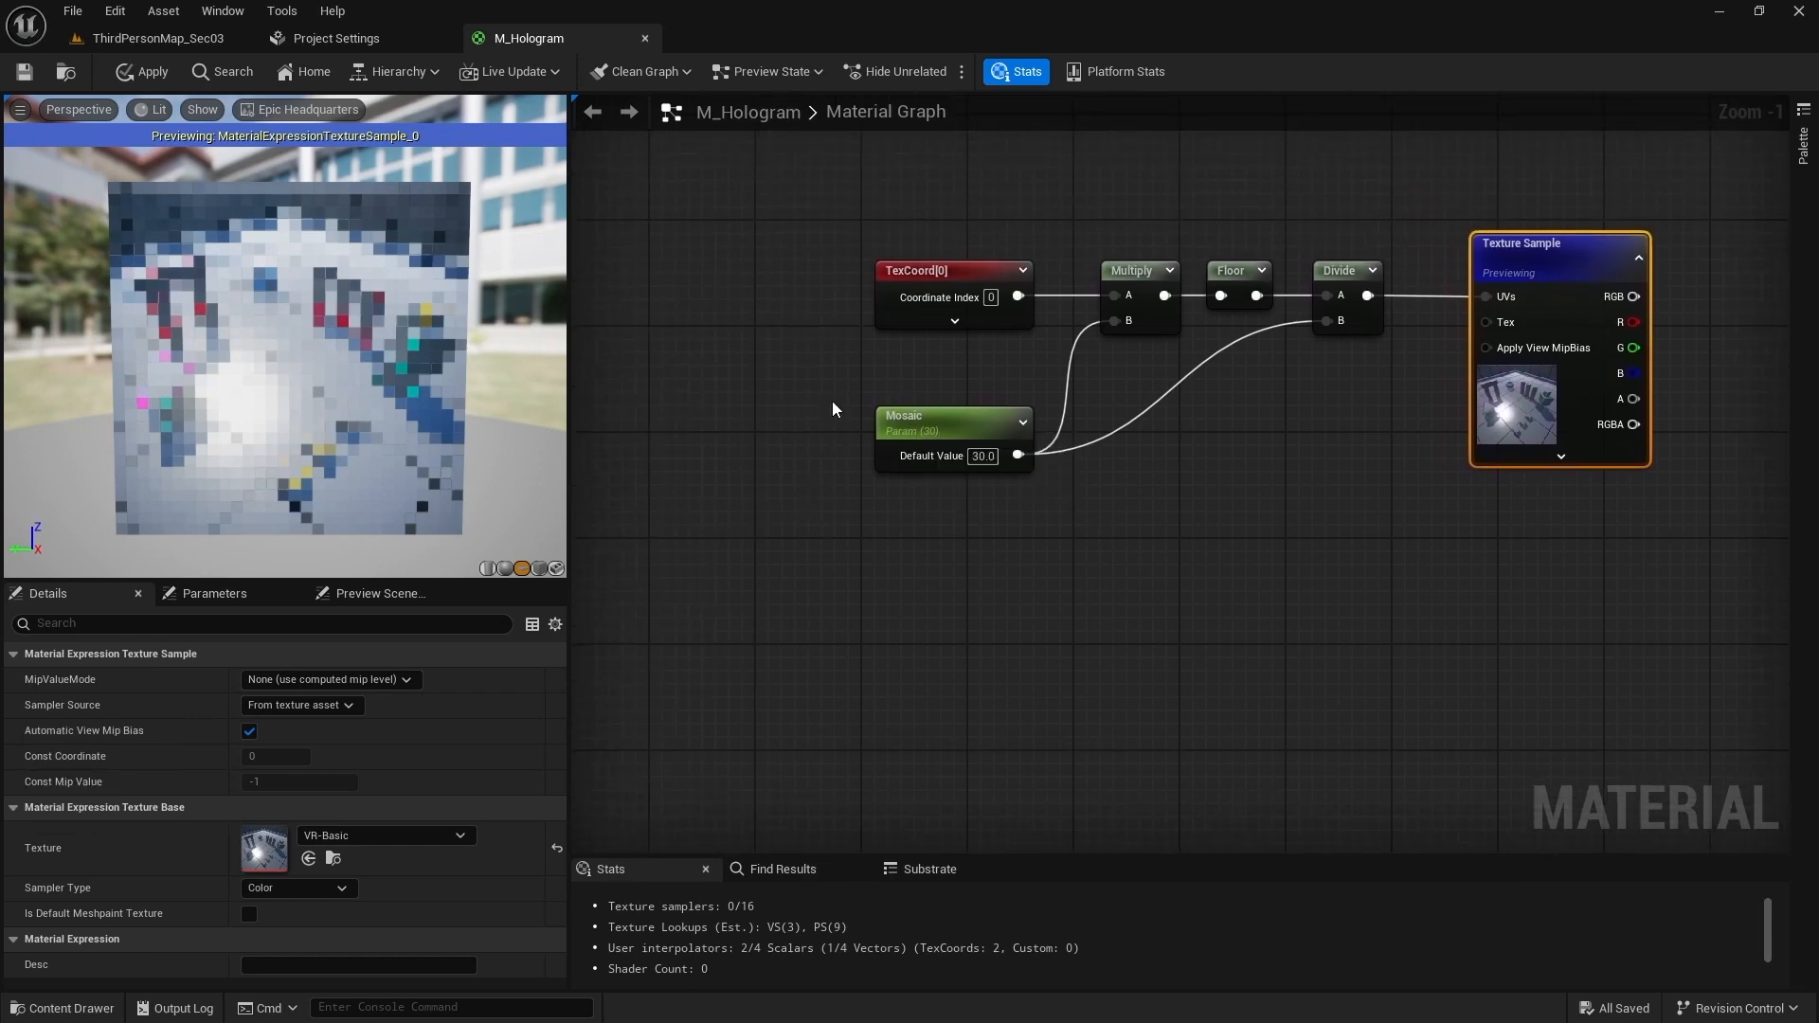
{"action": "right_click_drag", "start_coordinate": [836, 407], "coordinate": [833, 320]}
{"action": "left_click_drag", "start_coordinate": [940, 338], "coordinate": [873, 332]}
{"action": "scroll", "coordinate": [1044, 328], "scroll_direction": "up", "scroll_amount": 1}
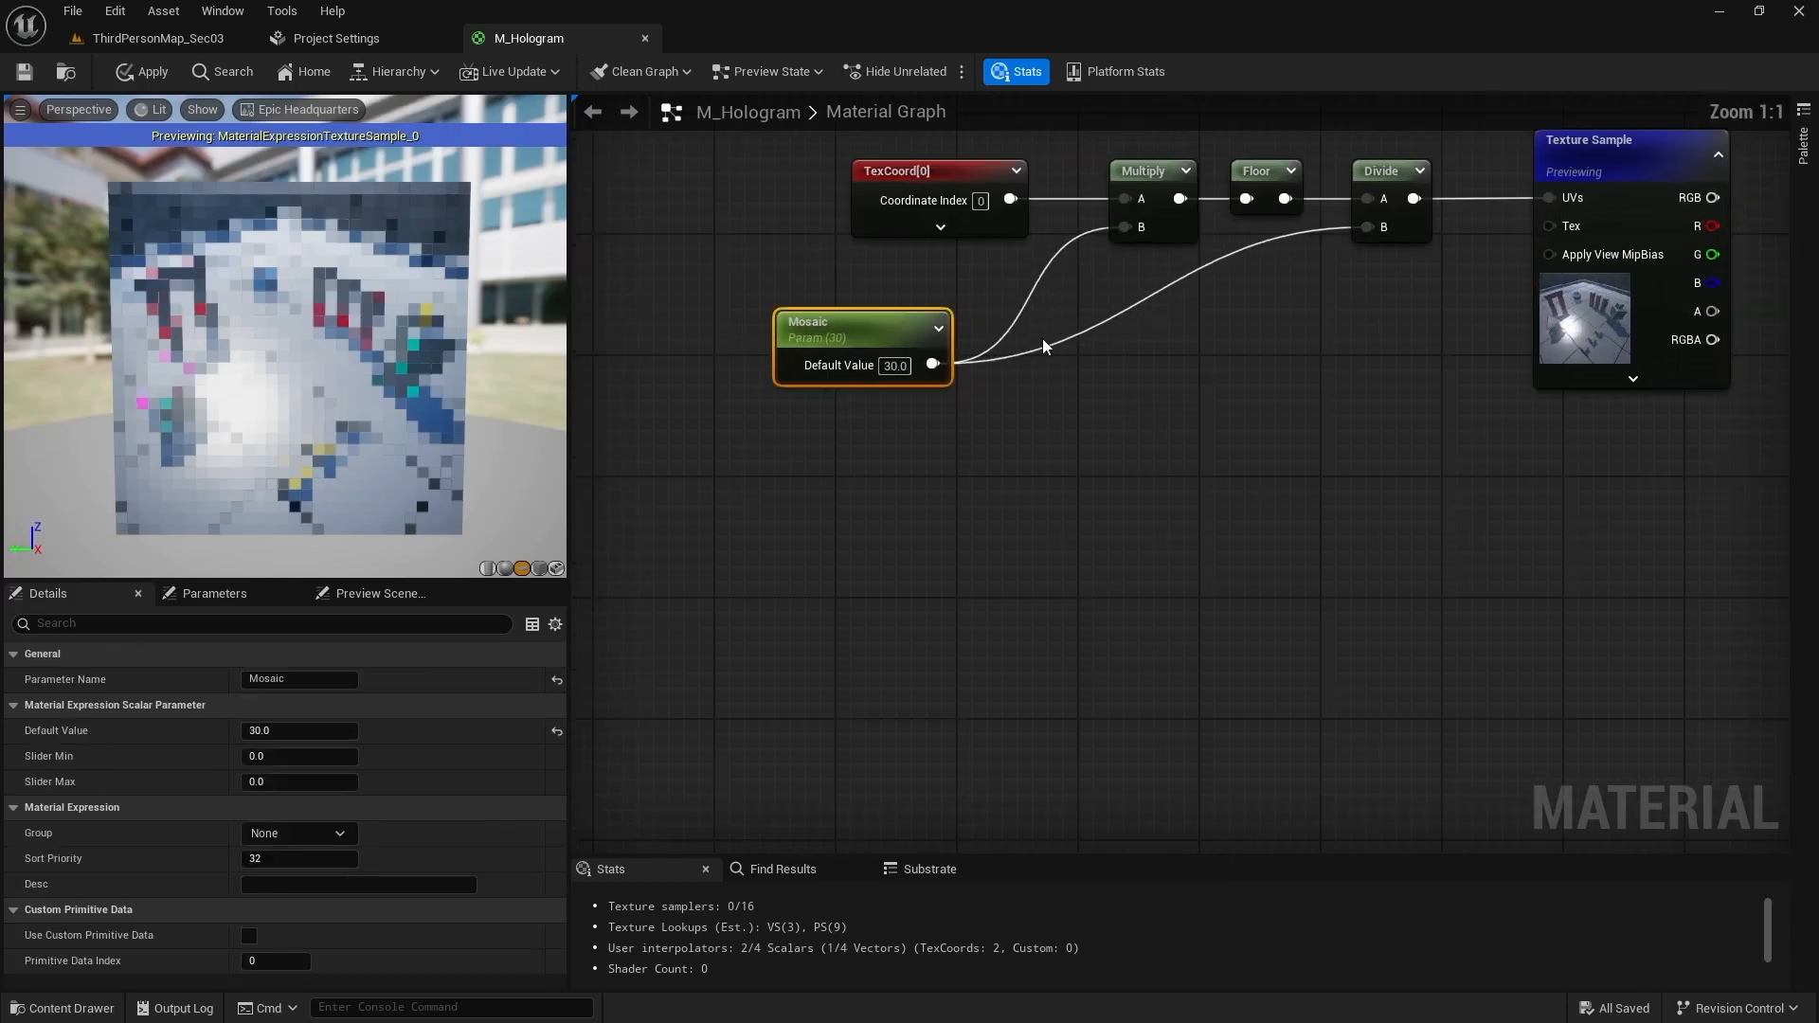
{"action": "left_click", "coordinate": [1023, 309]}
{"action": "double_click", "coordinate": [1023, 308]}
{"action": "left_click_drag", "start_coordinate": [1023, 309], "coordinate": [1364, 230]}
{"action": "left_click_drag", "start_coordinate": [874, 335], "coordinate": [873, 304]}
Step: Add a Lerp node below the Mosaic parameter with A set to 200 and B set to 15
{"action": "right_click_drag", "start_coordinate": [877, 483], "coordinate": [1089, 481]}
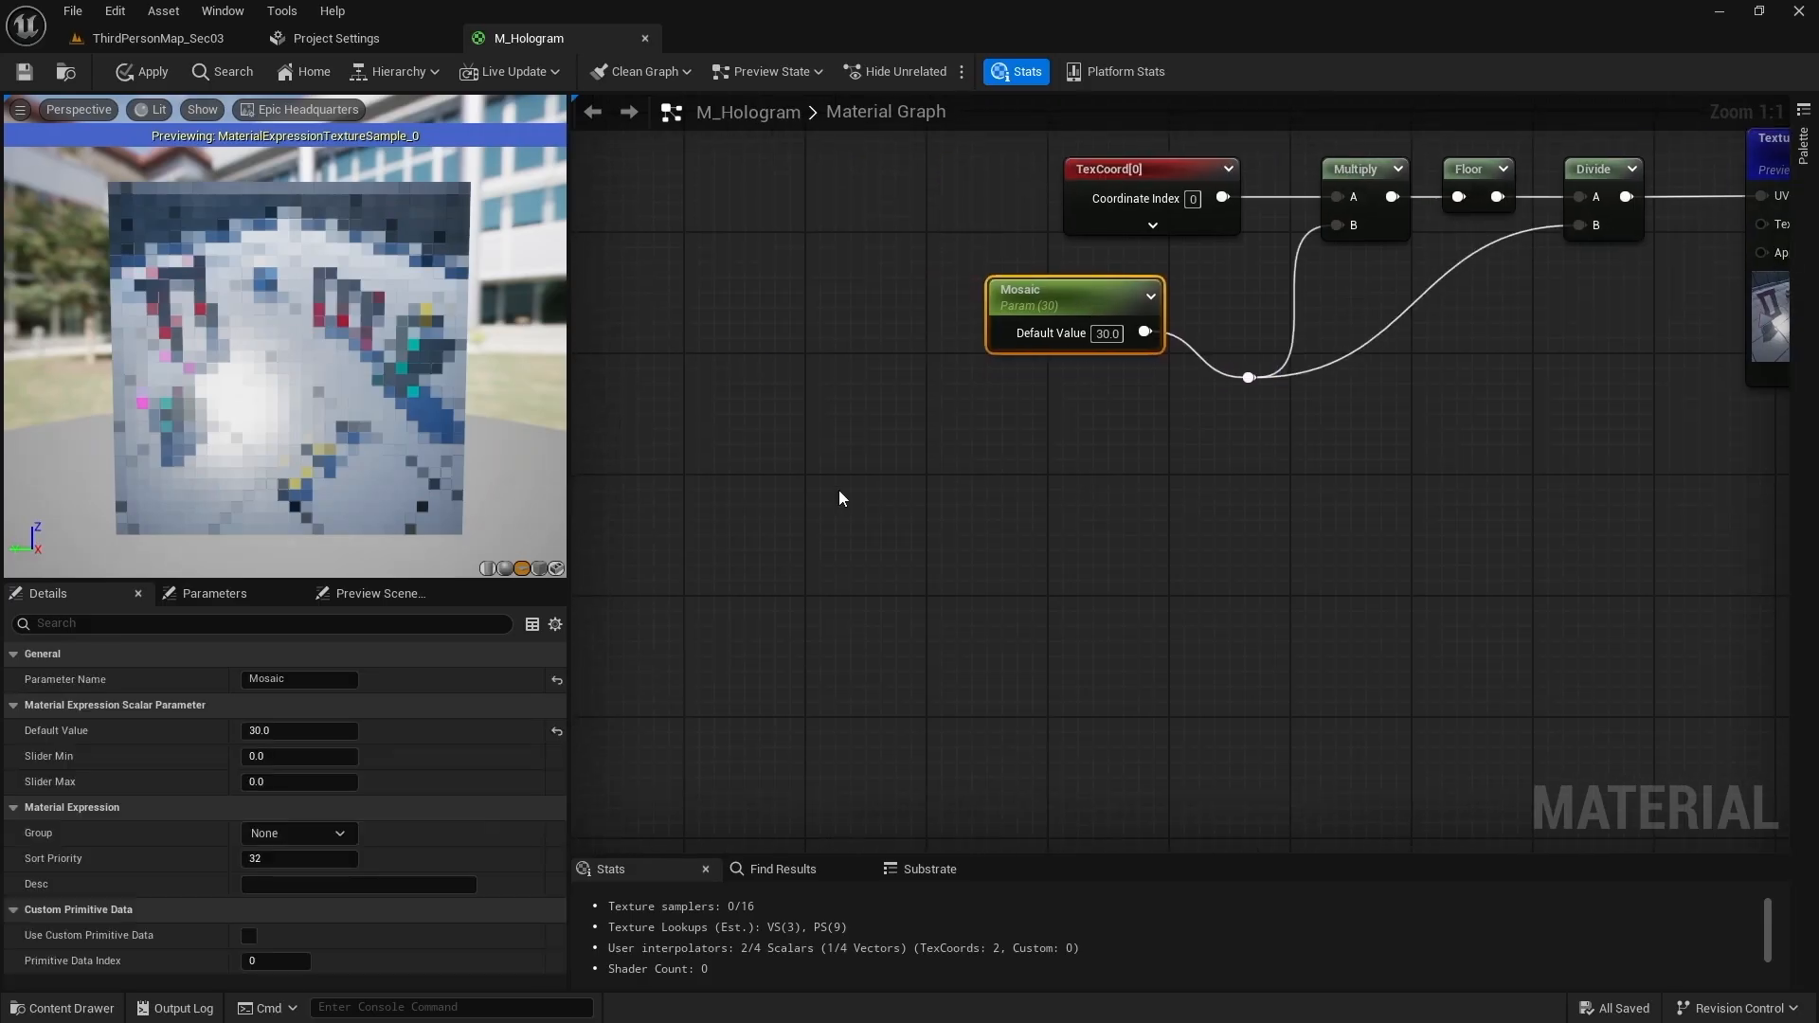
{"action": "key", "text": "Tab"}
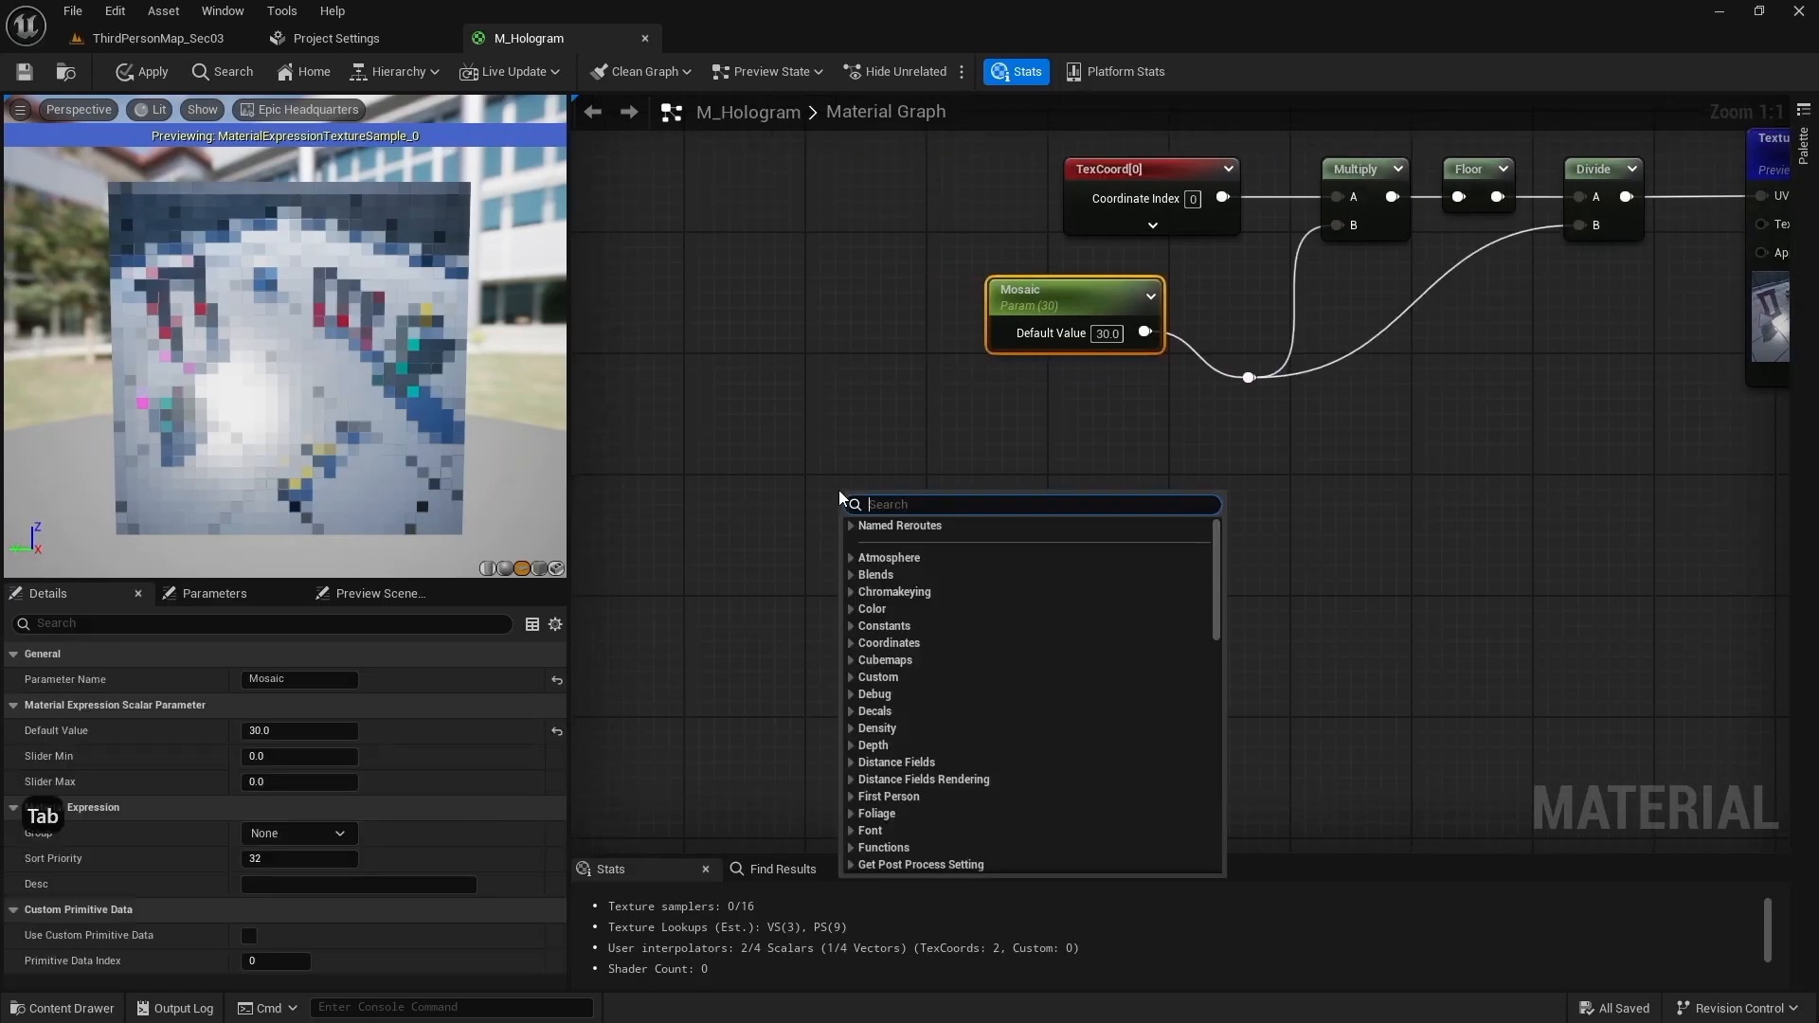
{"action": "left_click", "coordinate": [1096, 449]}
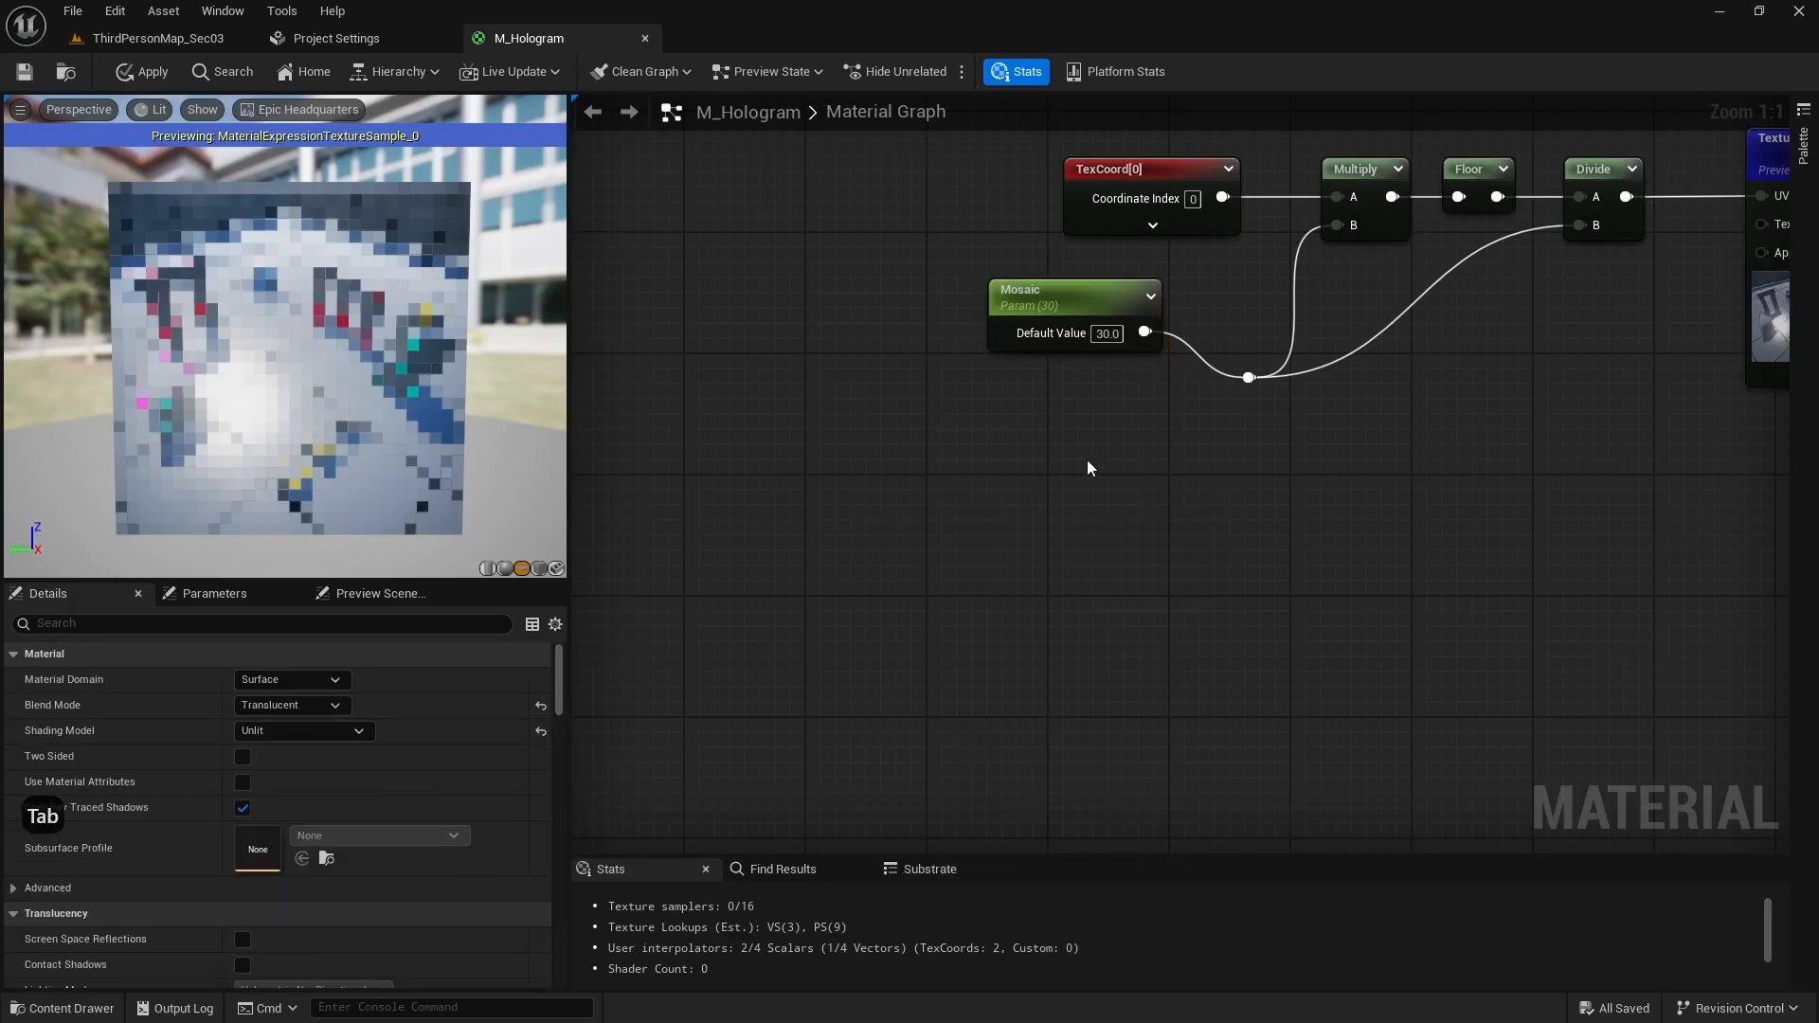
{"action": "left_click", "coordinate": [1087, 468]}
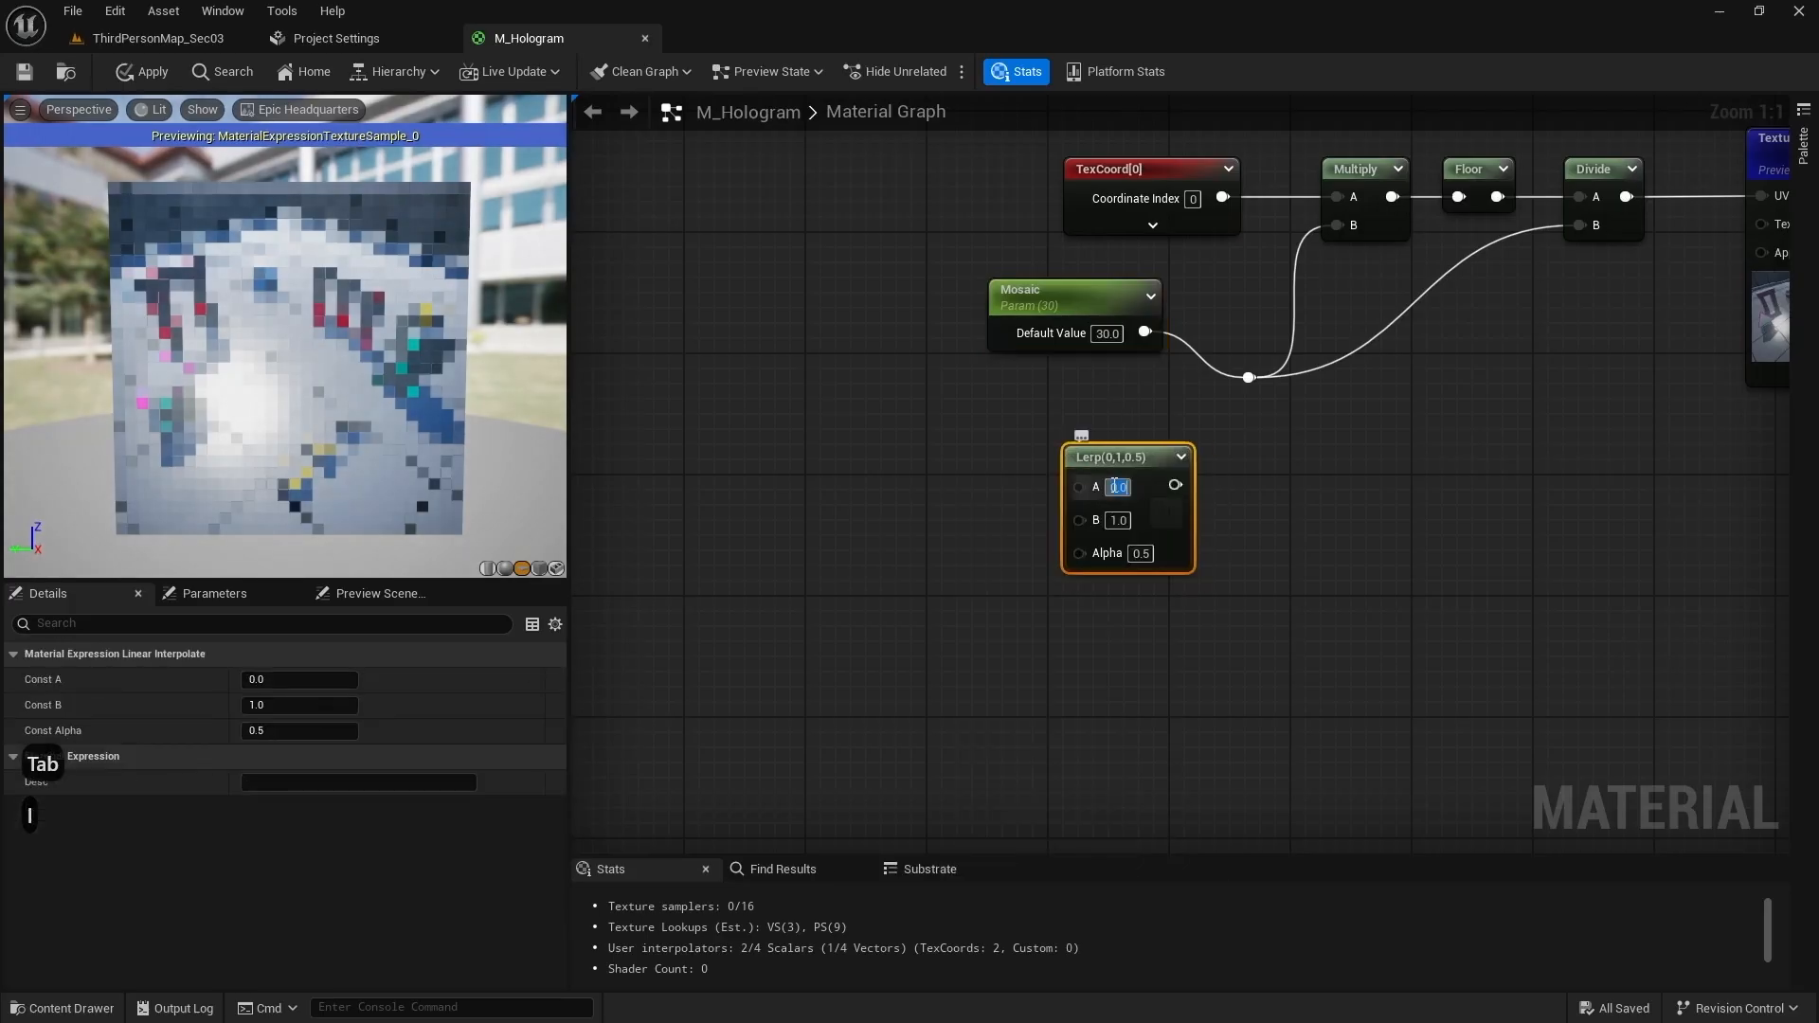
{"action": "left_click", "coordinate": [1115, 486]}
{"action": "type", "text": "200"}
{"action": "key", "text": "Return"}
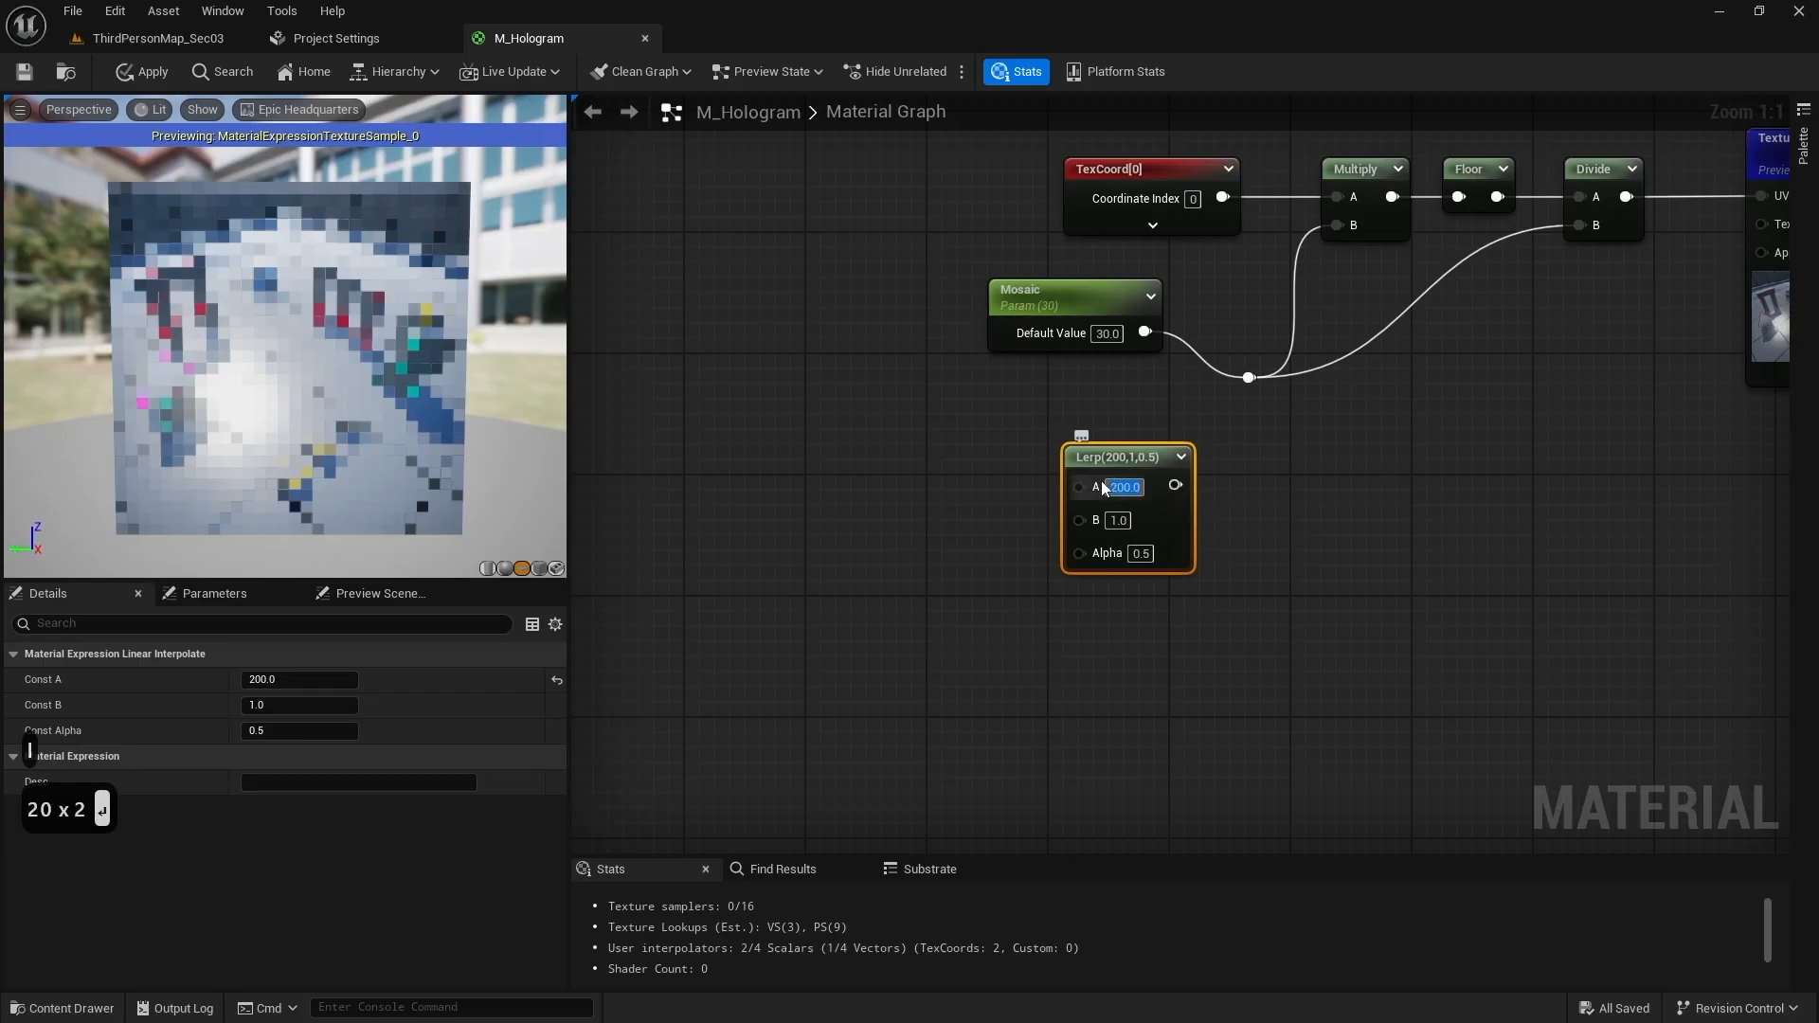
{"action": "left_click", "coordinate": [1117, 520]}
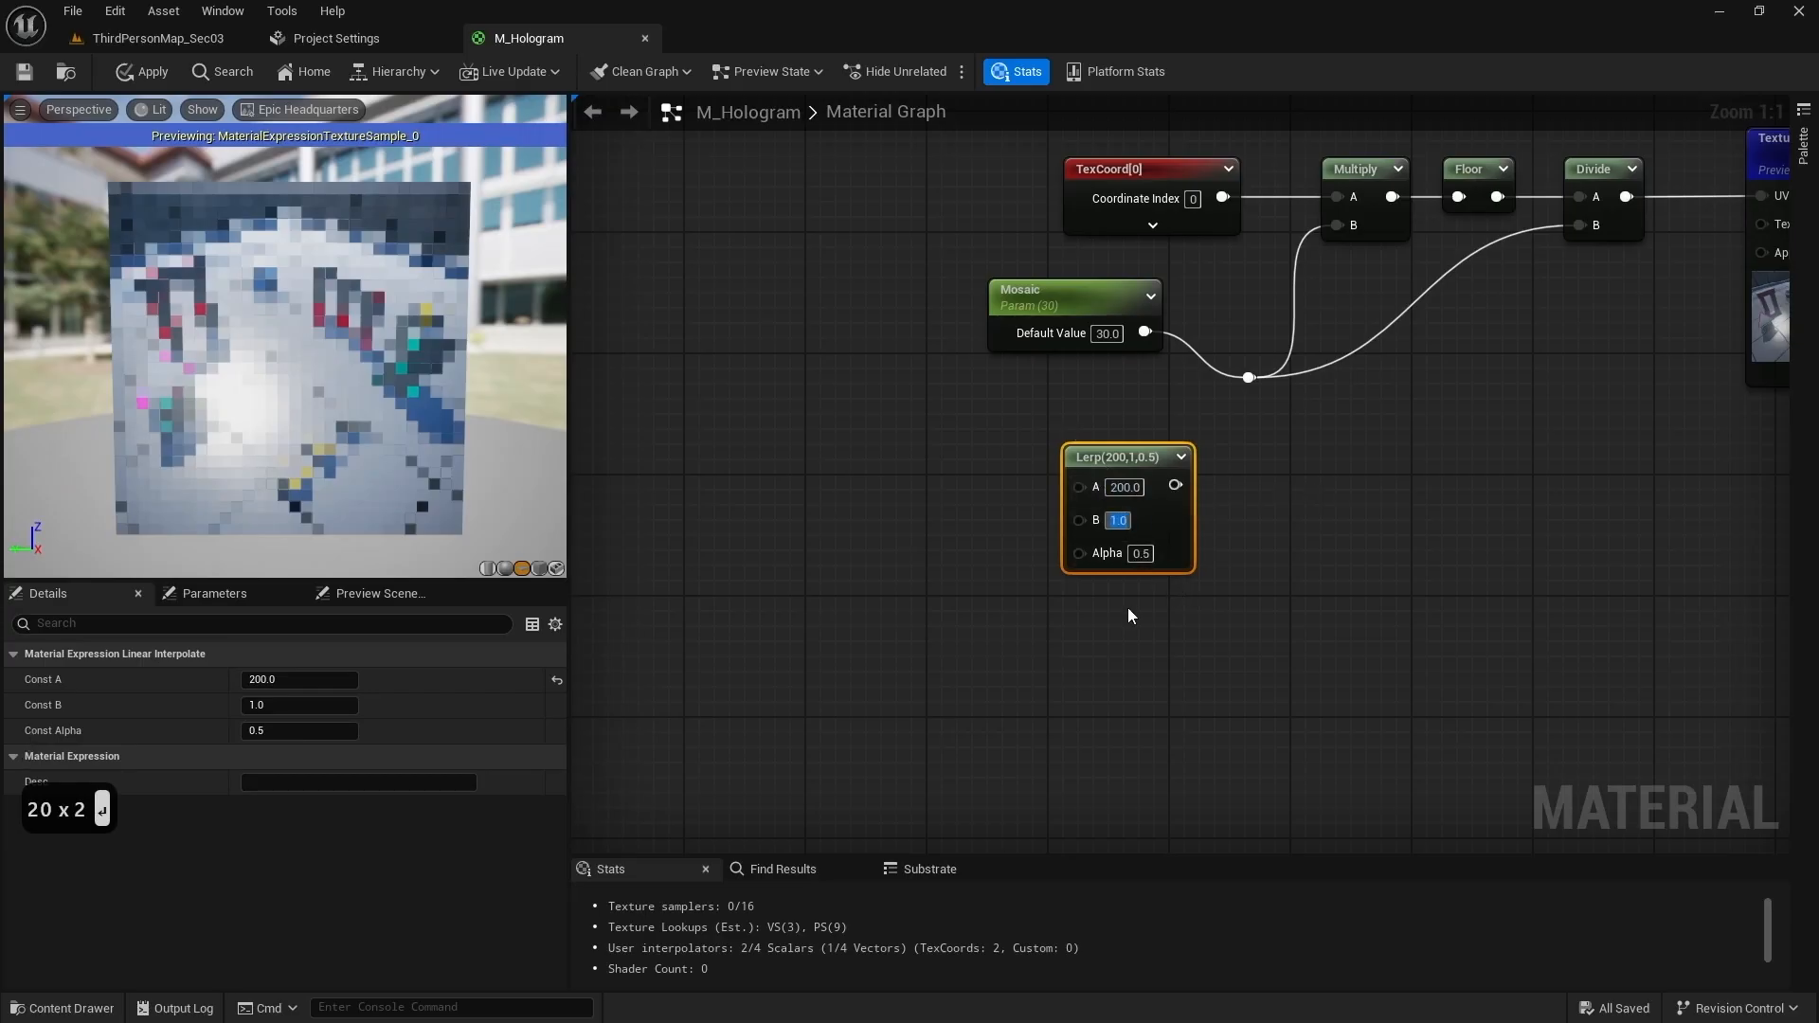
{"action": "type", "text": "15"}
{"action": "left_click", "coordinate": [1106, 631]}
{"action": "left_click_drag", "start_coordinate": [1114, 462], "coordinate": [1099, 447]}
Step: Add a Time node, pass it through a Frac node, and connect Frac to the Lerp's Alpha input
{"action": "right_click_drag", "start_coordinate": [959, 511], "coordinate": [1123, 477]}
{"action": "right_click", "coordinate": [840, 513]}
{"action": "type", "text": "time"}
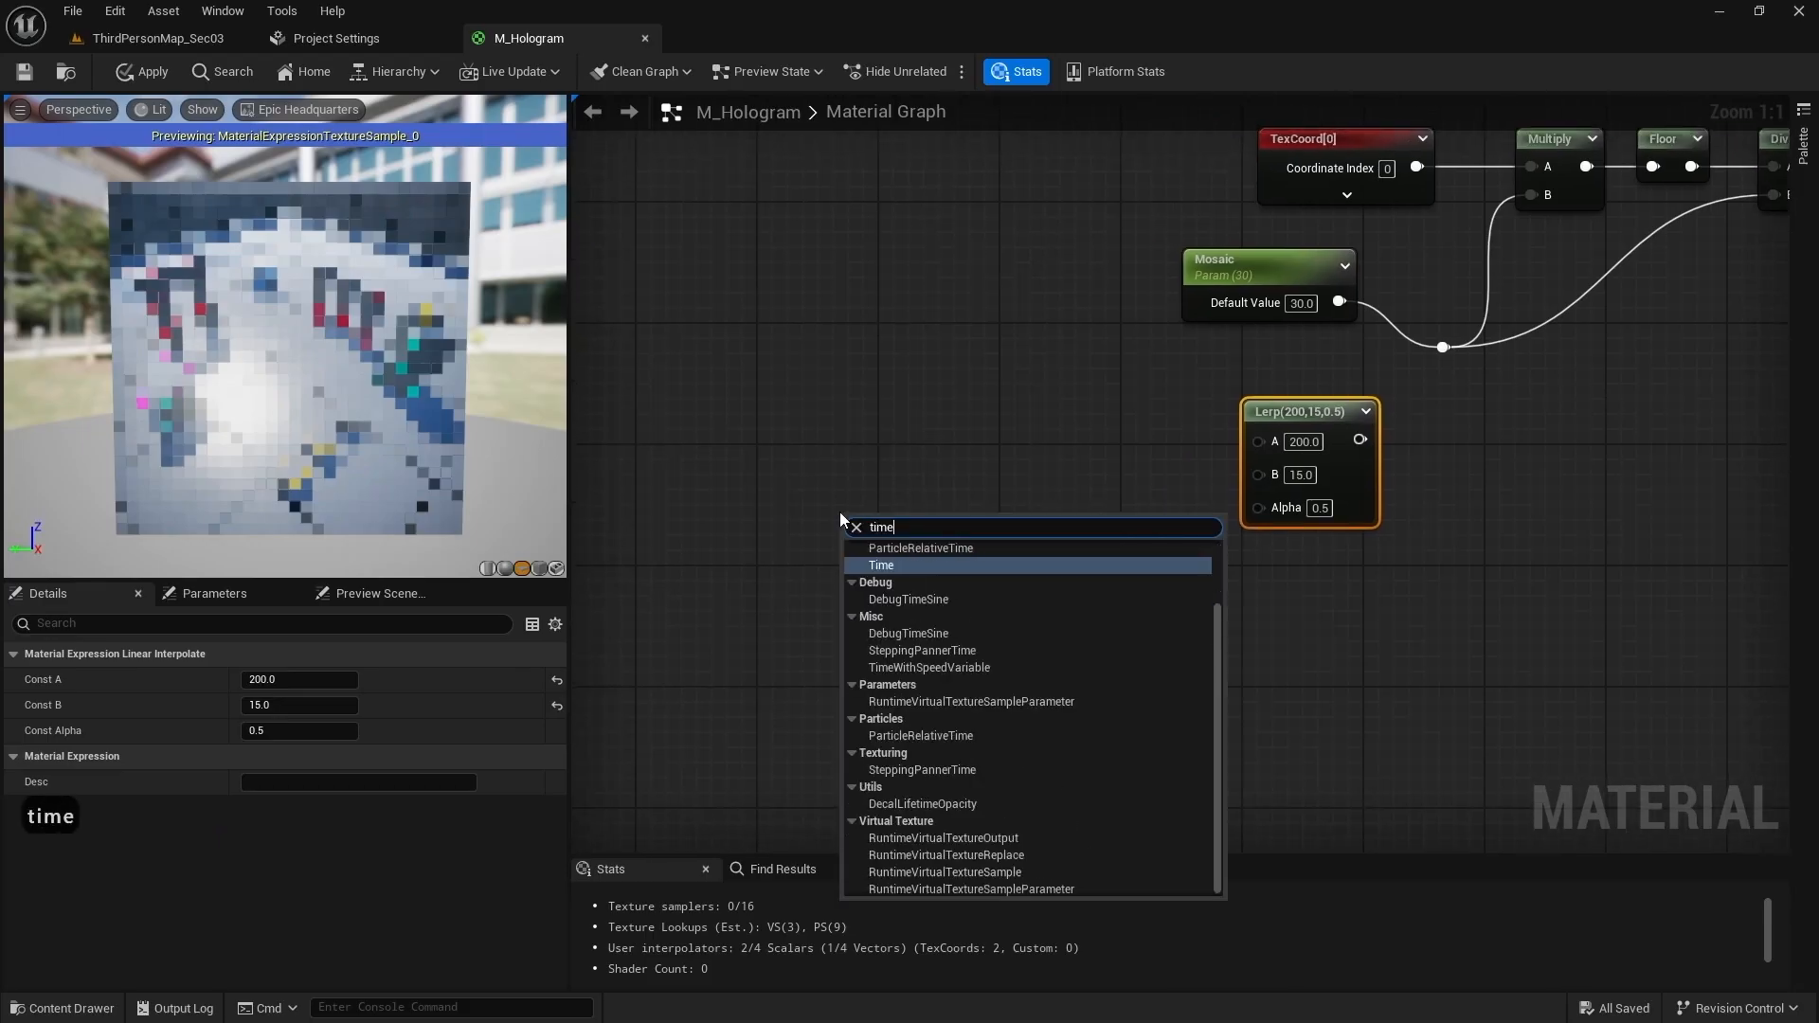
{"action": "key", "text": "Return"}
{"action": "left_click_drag", "start_coordinate": [921, 565], "coordinate": [991, 554]}
{"action": "type", "text": "frac"}
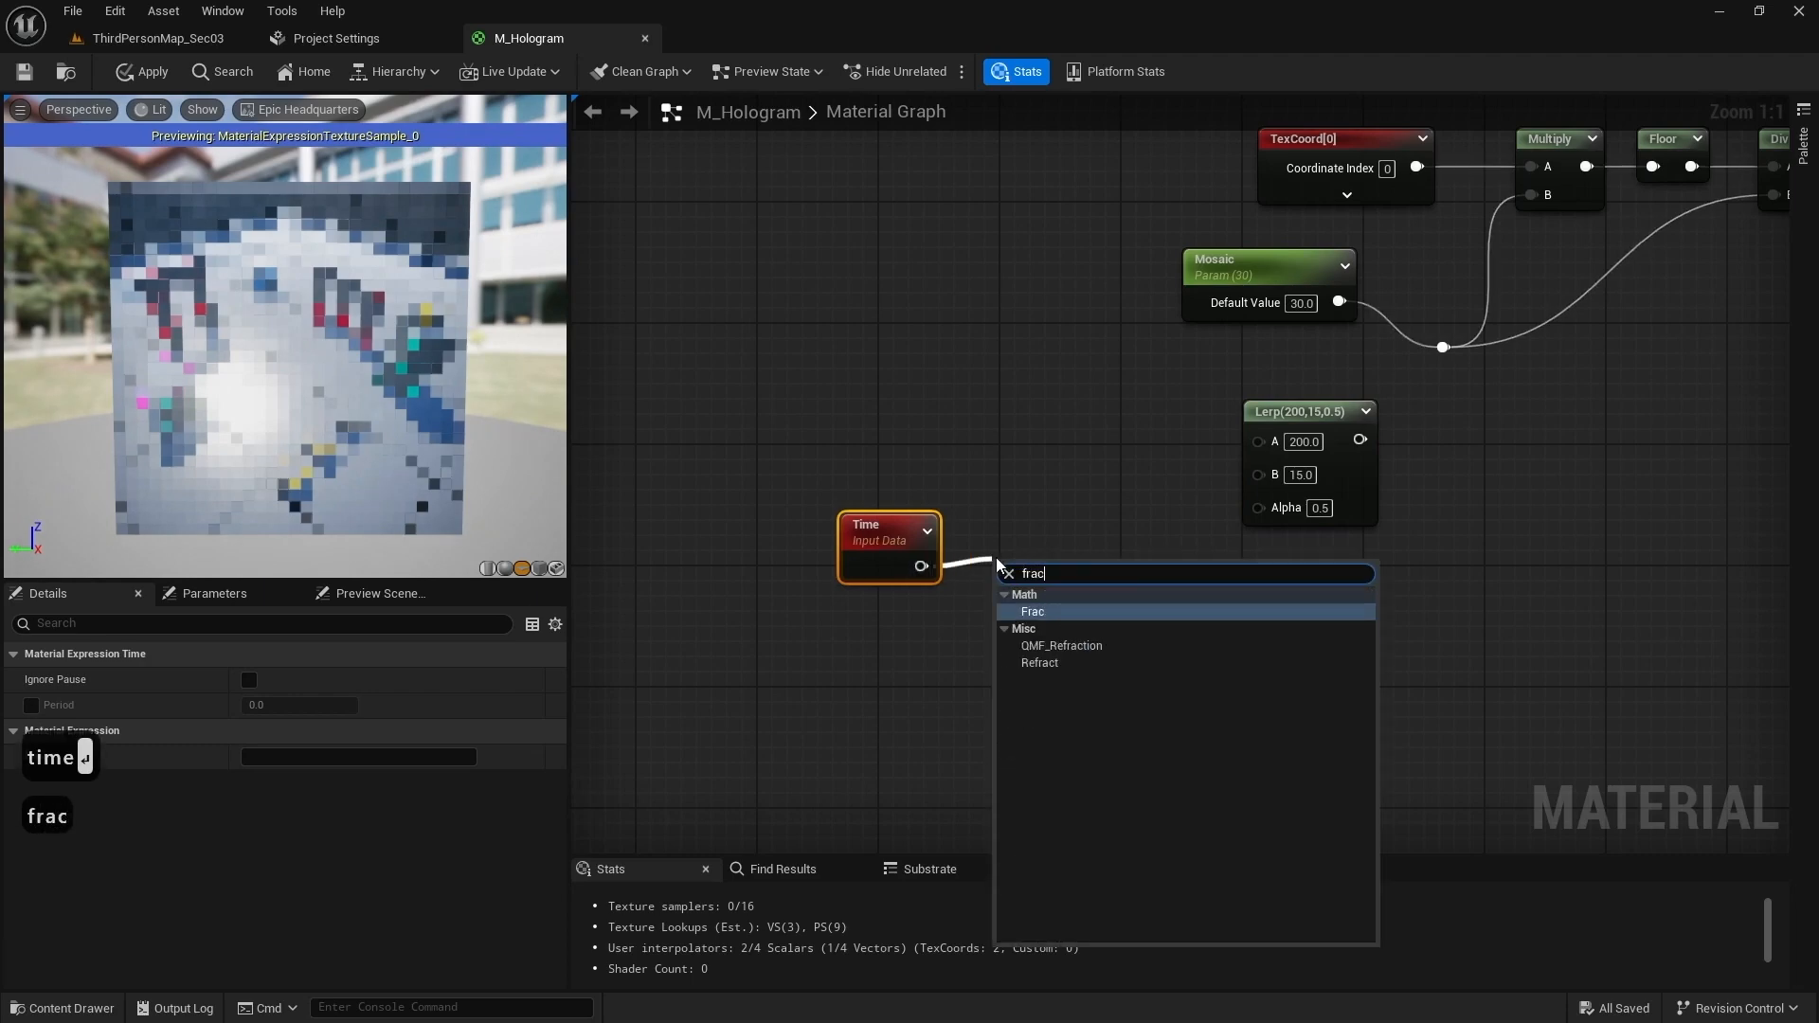
{"action": "left_click", "coordinate": [1030, 612]}
{"action": "left_click_drag", "start_coordinate": [1038, 574], "coordinate": [1258, 508]}
Step: Arrange the Time, Frac and Lerp nodes, and connect the Lerp output to the reroute node in place of Mosaic
{"action": "right_click_drag", "start_coordinate": [1357, 442], "coordinate": [1292, 464]}
{"action": "right_click_drag", "start_coordinate": [902, 488], "coordinate": [985, 489]}
{"action": "left_click_drag", "start_coordinate": [911, 512], "coordinate": [1100, 570]}
{"action": "left_click", "coordinate": [1152, 483]}
{"action": "right_click_drag", "start_coordinate": [1152, 483], "coordinate": [1194, 533]}
{"action": "left_click_drag", "start_coordinate": [831, 526], "coordinate": [997, 659]}
{"action": "left_click_drag", "start_coordinate": [964, 582], "coordinate": [950, 625]}
{"action": "left_click", "coordinate": [1291, 520]}
{"action": "right_click_drag", "start_coordinate": [1291, 520], "coordinate": [1259, 572]}
{"action": "left_click_drag", "start_coordinate": [1194, 546], "coordinate": [1292, 456]}
{"action": "right_click_drag", "start_coordinate": [836, 526], "coordinate": [966, 463]}
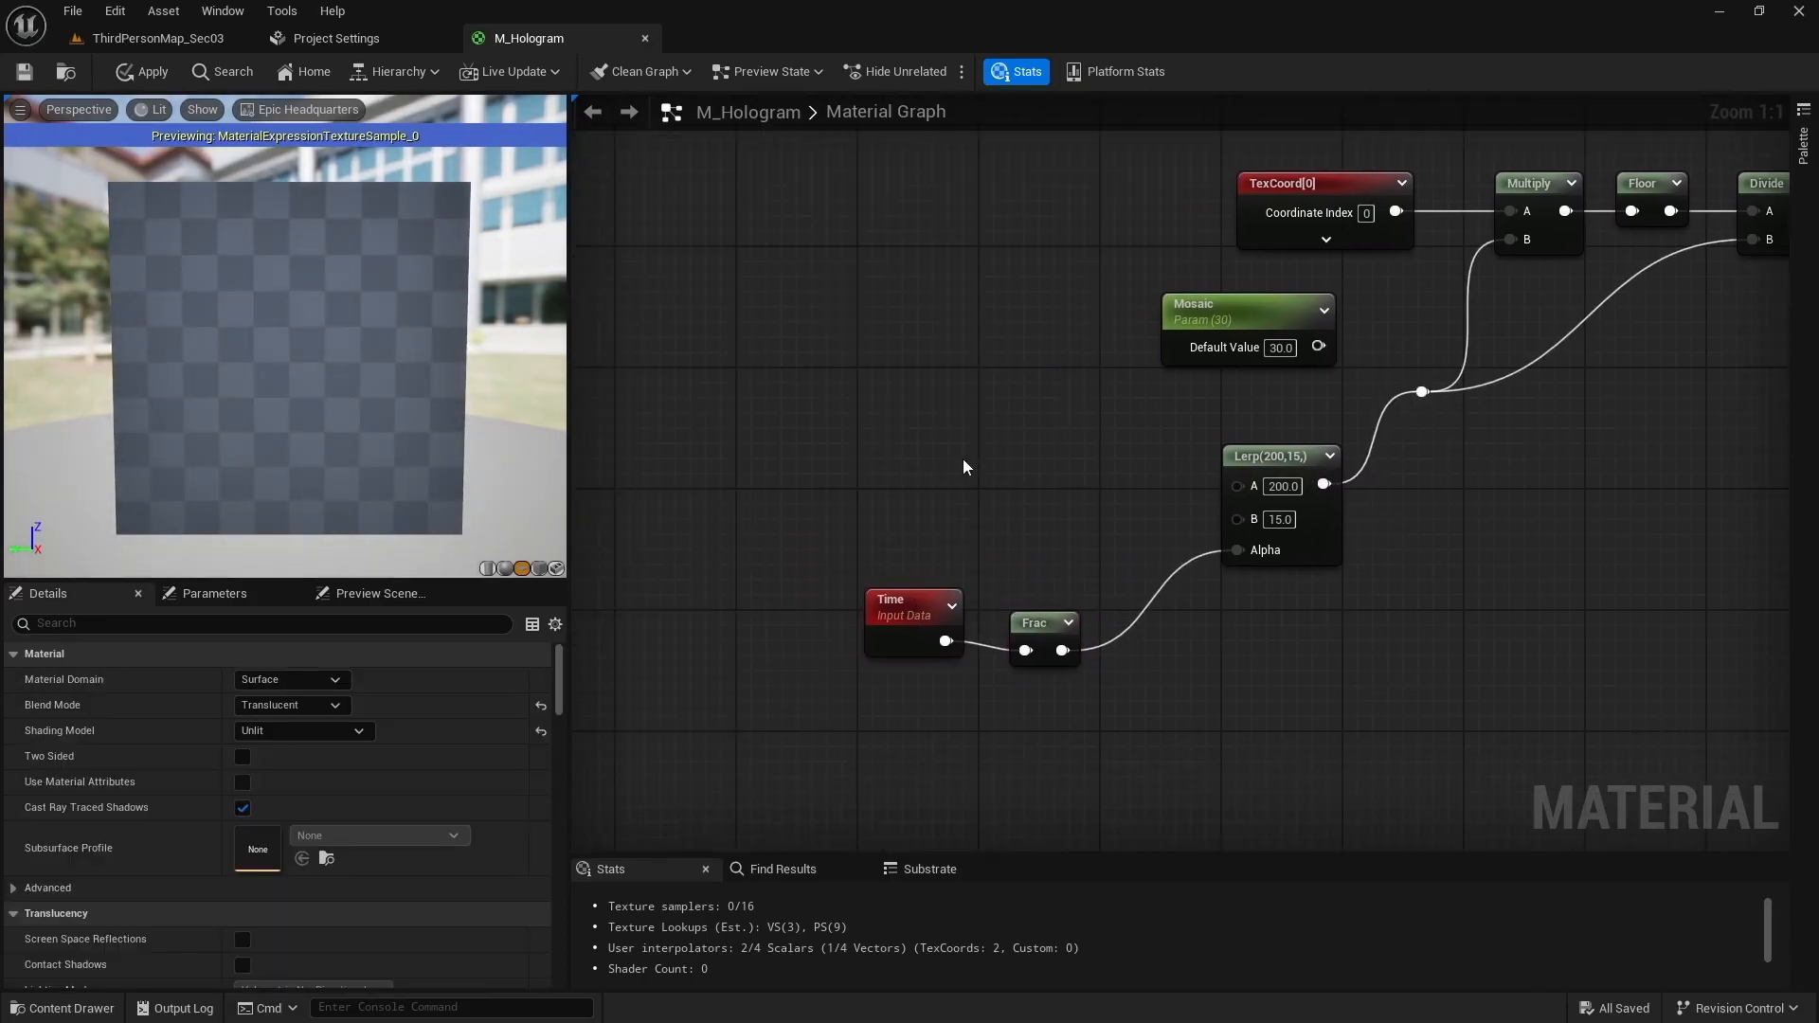
{"action": "right_click_drag", "start_coordinate": [923, 609], "coordinate": [1066, 473]}
{"action": "left_click_drag", "start_coordinate": [1066, 474], "coordinate": [933, 519]}
{"action": "type", "text": "mul"}
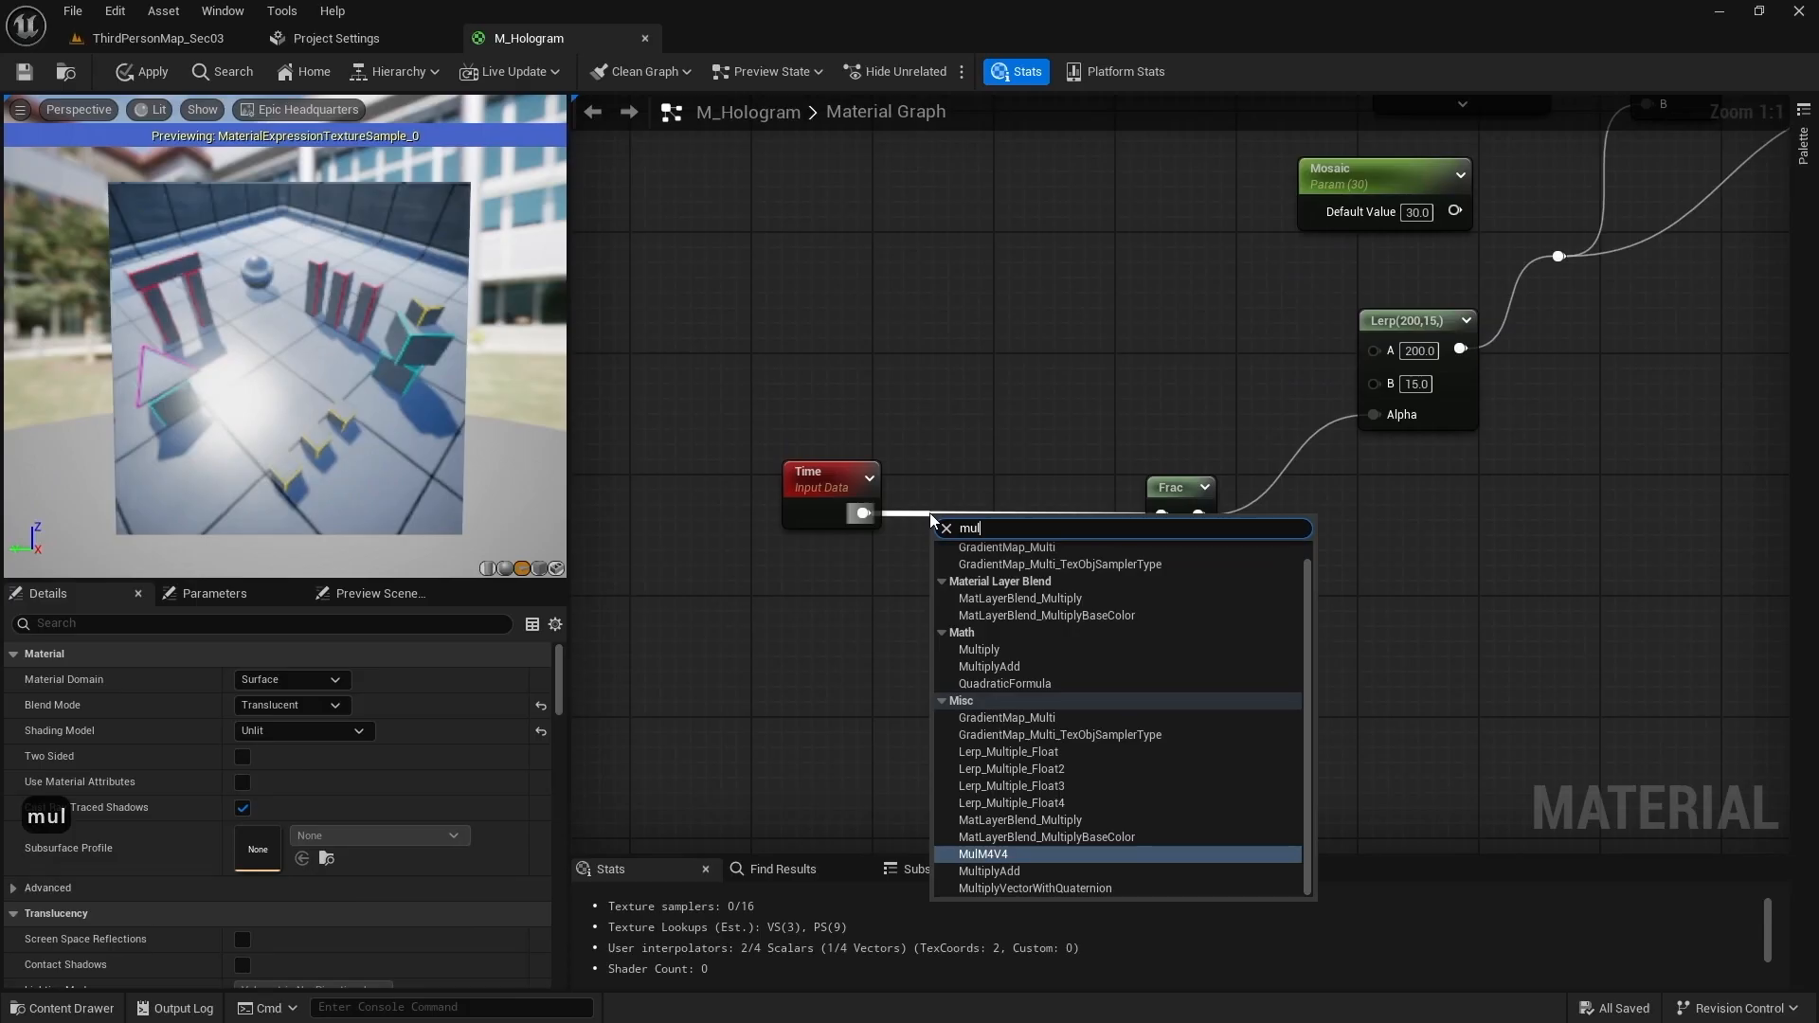
{"action": "left_click", "coordinate": [1019, 423]}
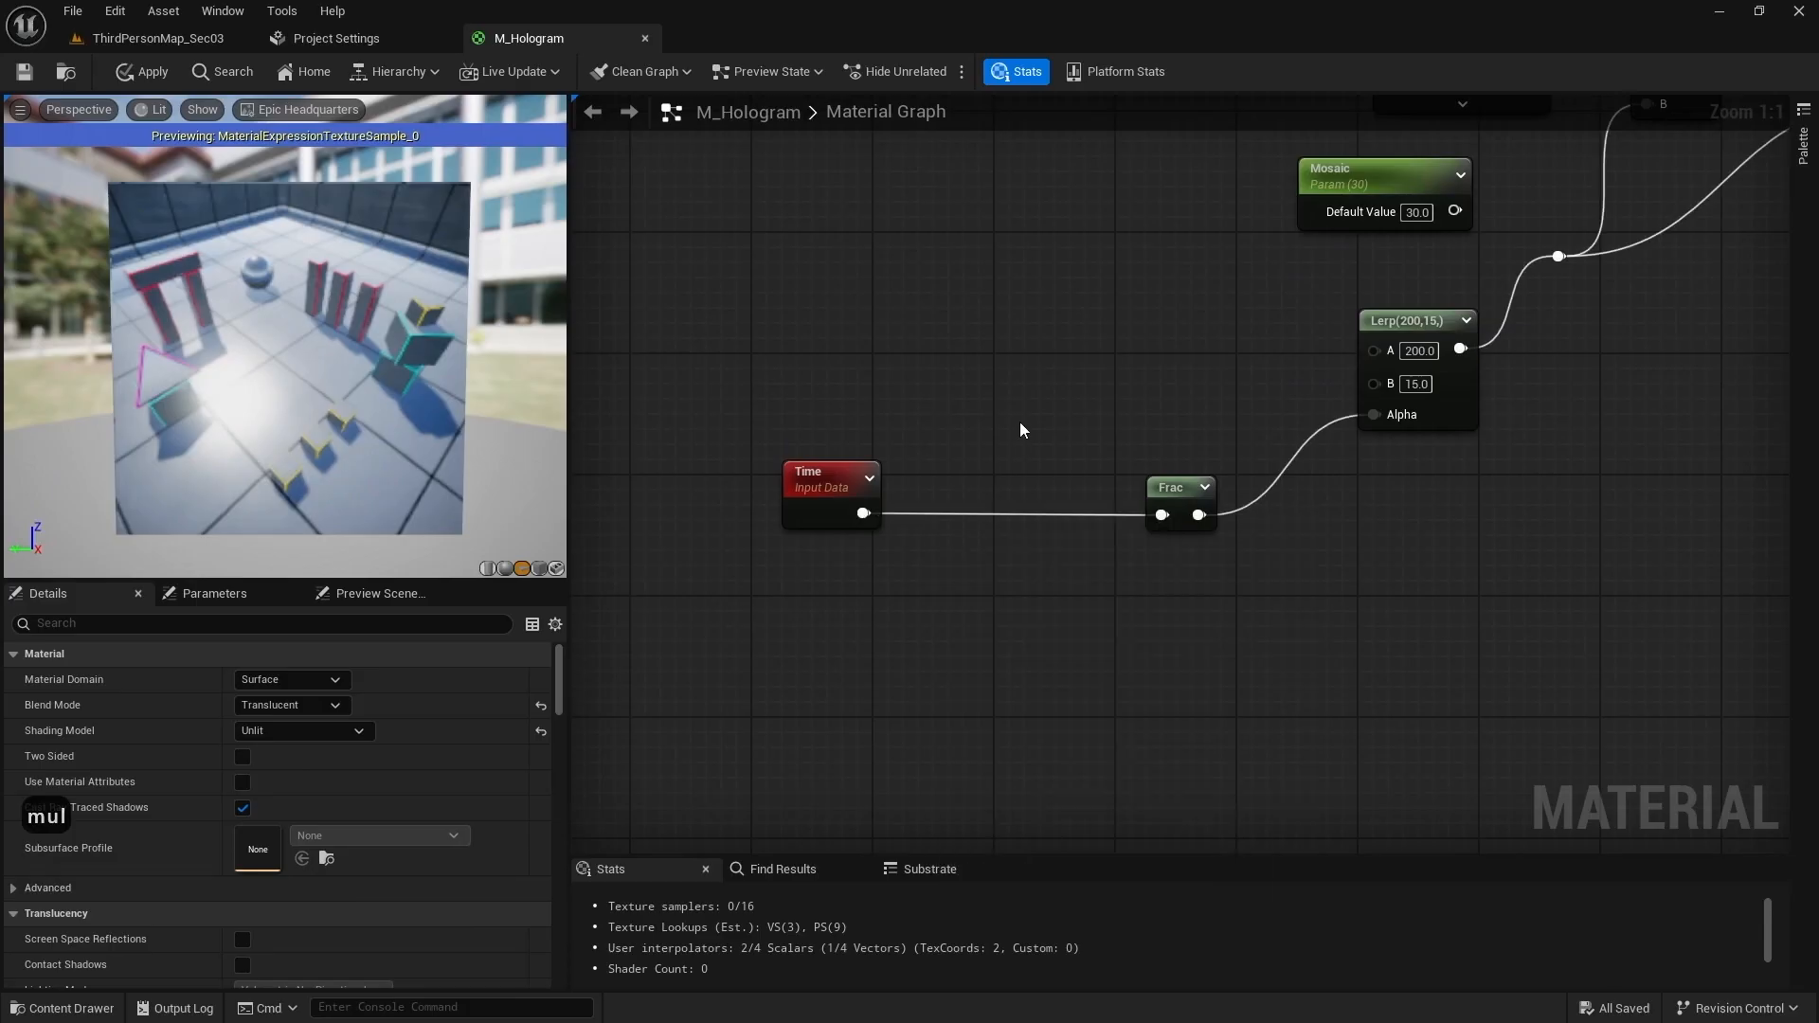
Step: Insert a Multiply node with B set to 0.3 between the Time and Frac nodes
{"action": "key", "text": "m"}
{"action": "left_click", "coordinate": [991, 462]}
{"action": "left_click_drag", "start_coordinate": [863, 513], "coordinate": [1005, 502]}
{"action": "left_click_drag", "start_coordinate": [1037, 477], "coordinate": [993, 491]}
{"action": "left_click", "coordinate": [999, 545]}
{"action": "type", "text": ".3"}
{"action": "key", "text": "Return"}
{"action": "left_click_drag", "start_coordinate": [1049, 514], "coordinate": [1162, 515]}
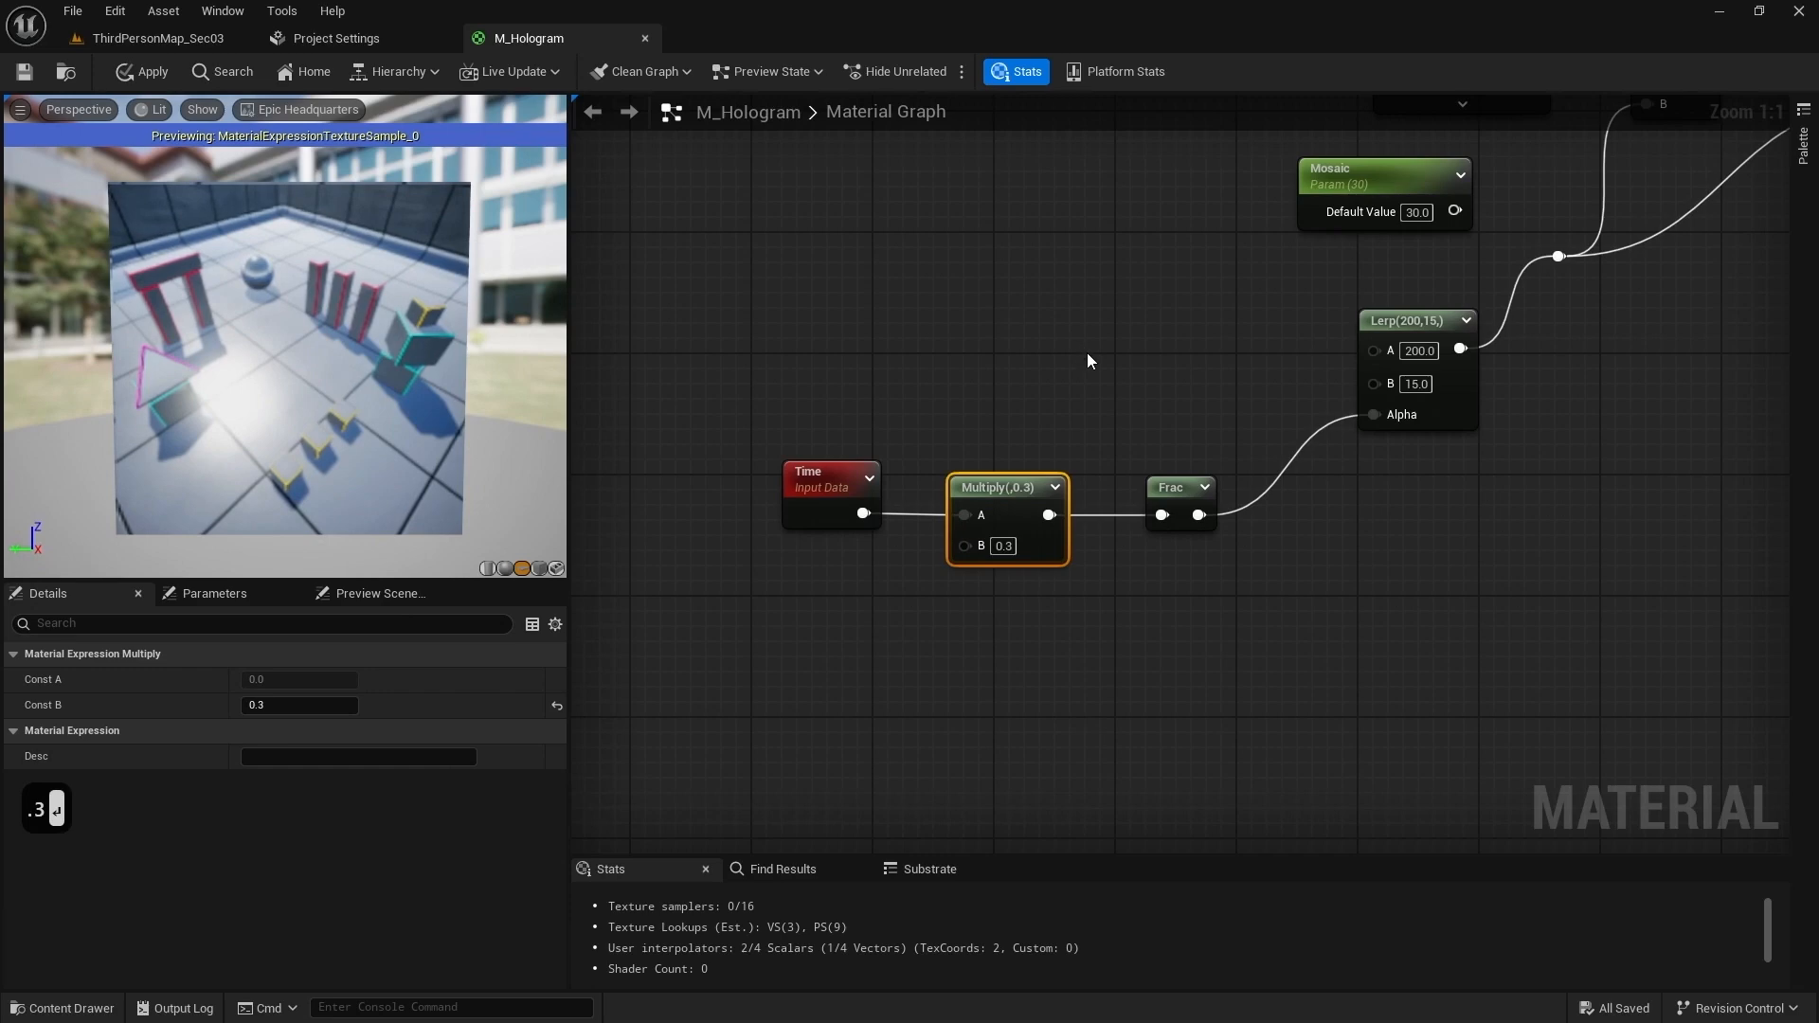
Step: Move the Time node away from the 0.3 Multiply to make room for more nodes between them
{"action": "right_click_drag", "start_coordinate": [1087, 352], "coordinate": [1125, 422]}
{"action": "right_click_drag", "start_coordinate": [952, 474], "coordinate": [988, 409]}
{"action": "left_click", "coordinate": [912, 406]}
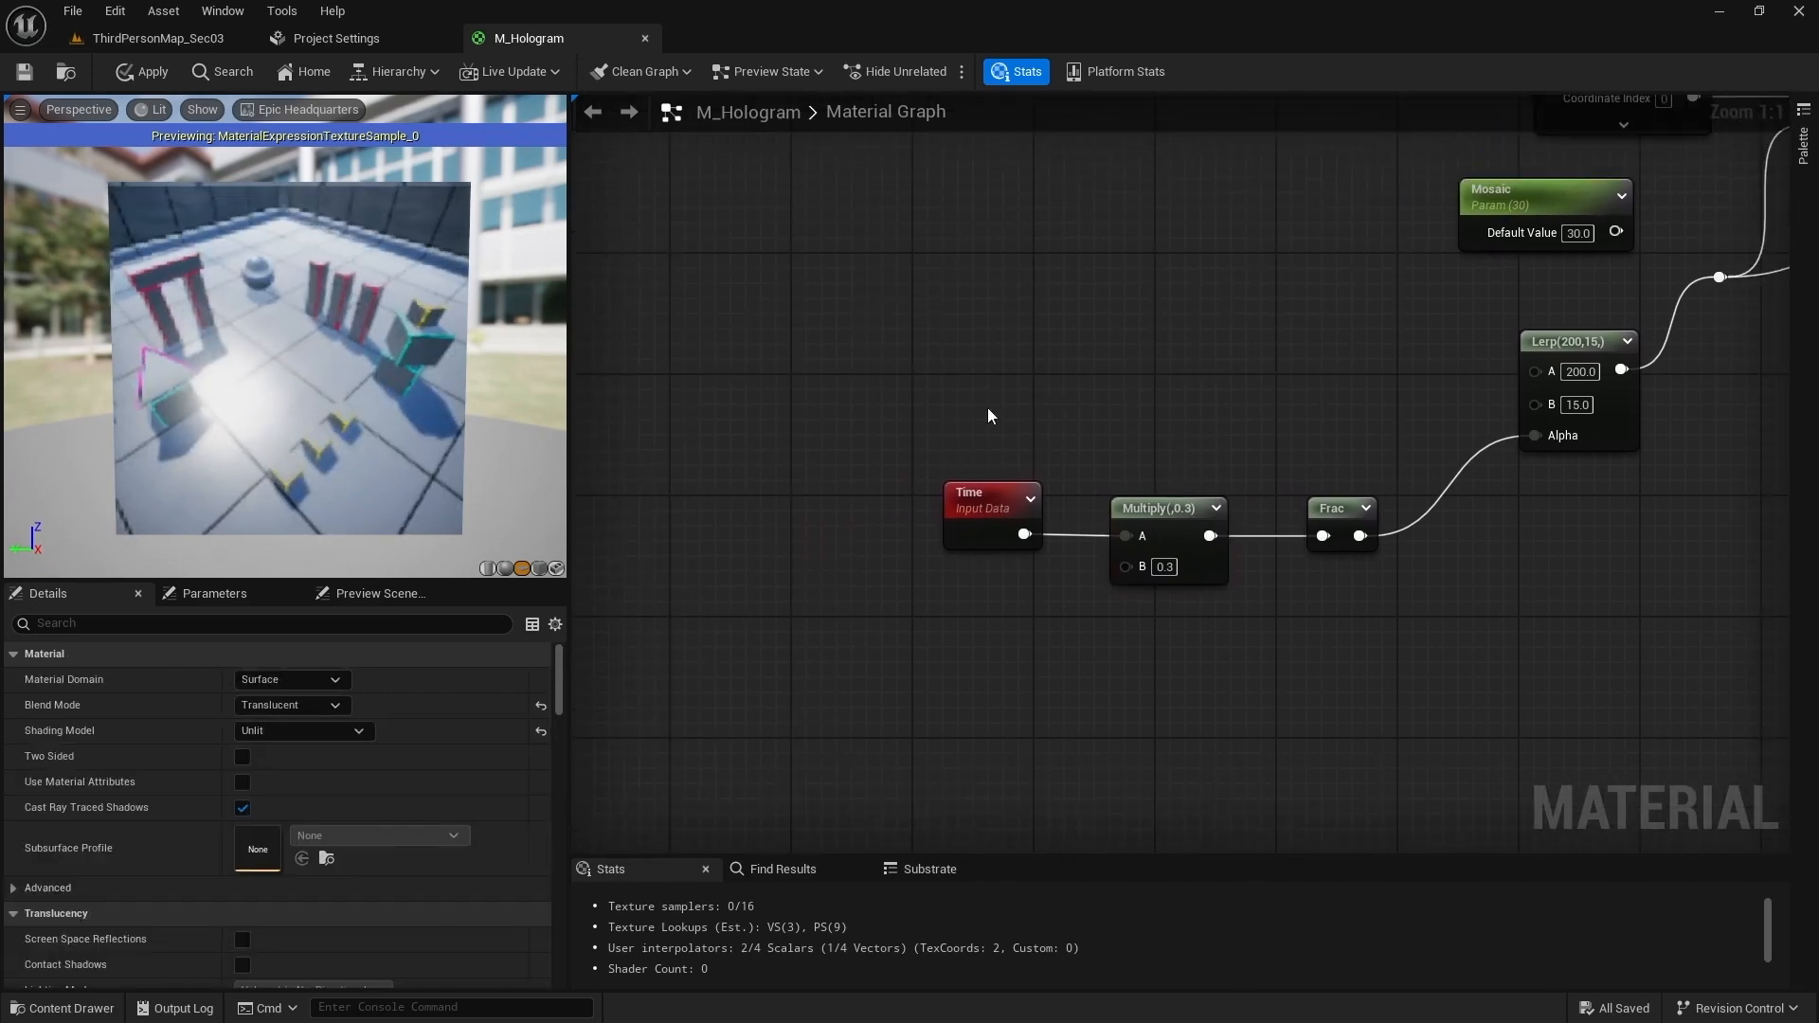
{"action": "right_click_drag", "start_coordinate": [973, 402], "coordinate": [1076, 337]}
{"action": "left_click_drag", "start_coordinate": [1076, 406], "coordinate": [648, 354]}
{"action": "right_click_drag", "start_coordinate": [800, 475], "coordinate": [1000, 432]}
{"action": "left_click_drag", "start_coordinate": [831, 311], "coordinate": [758, 390]}
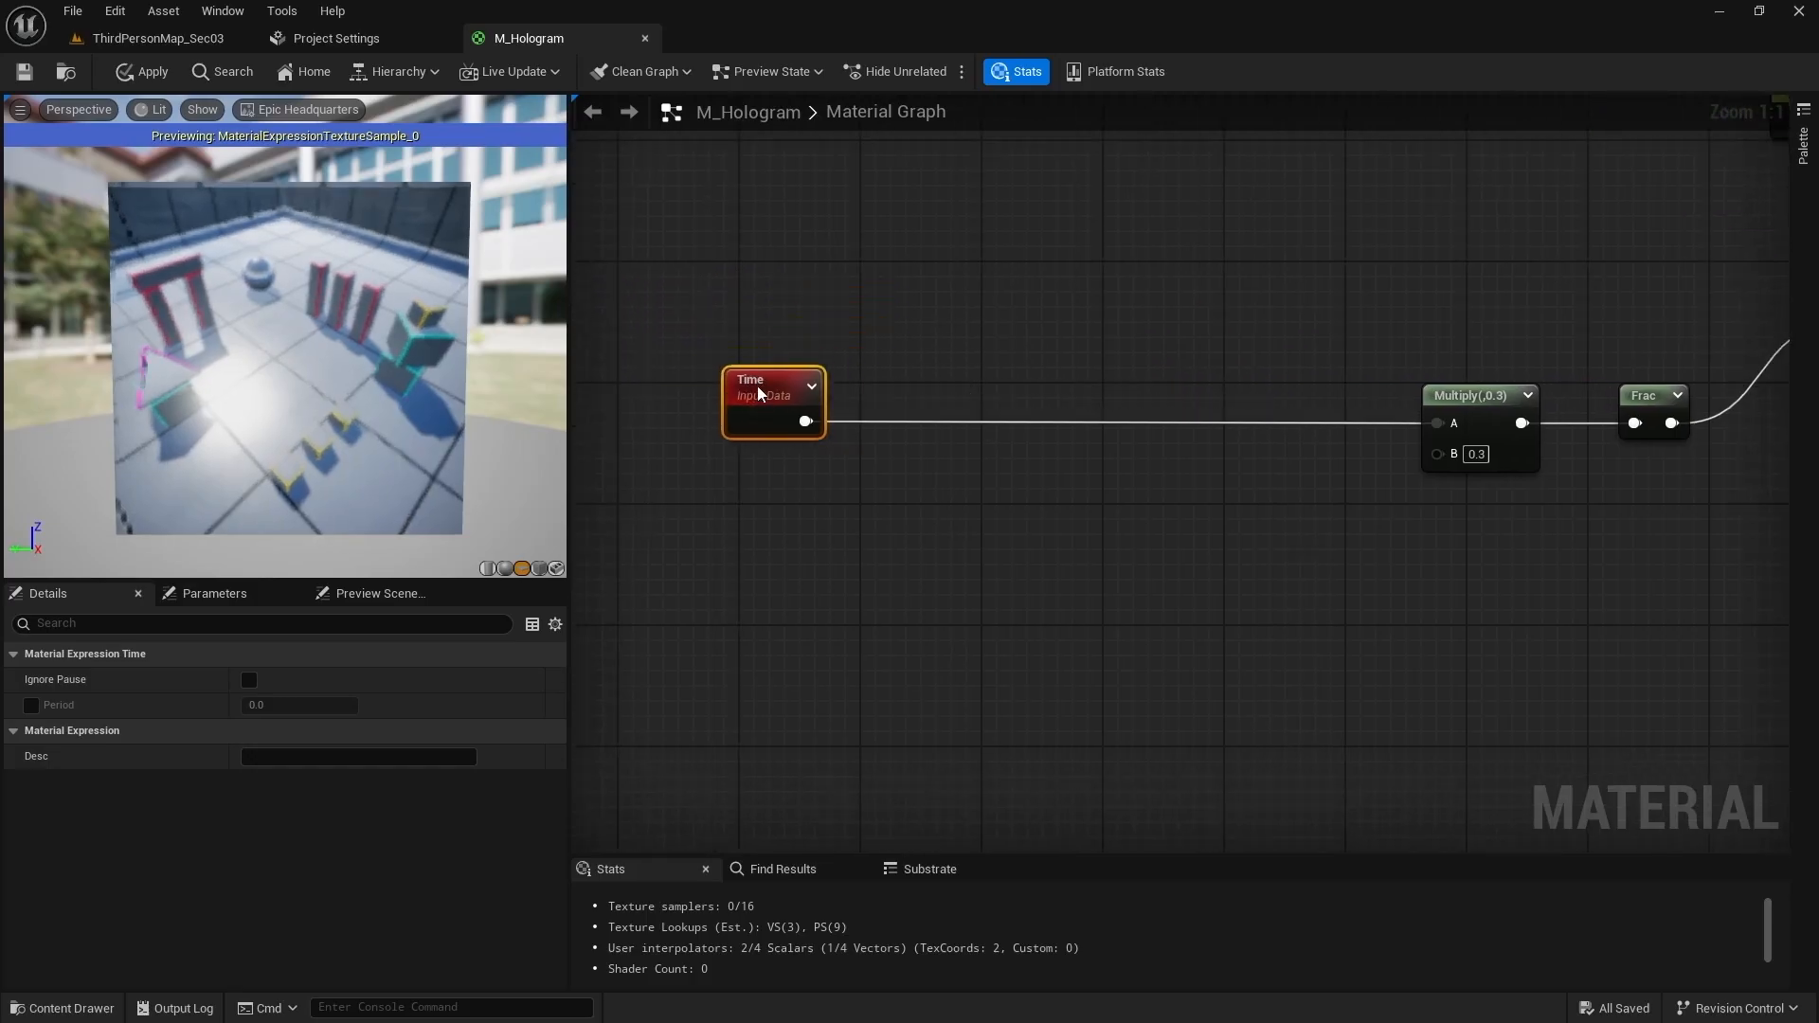
{"action": "left_click", "coordinate": [895, 474]}
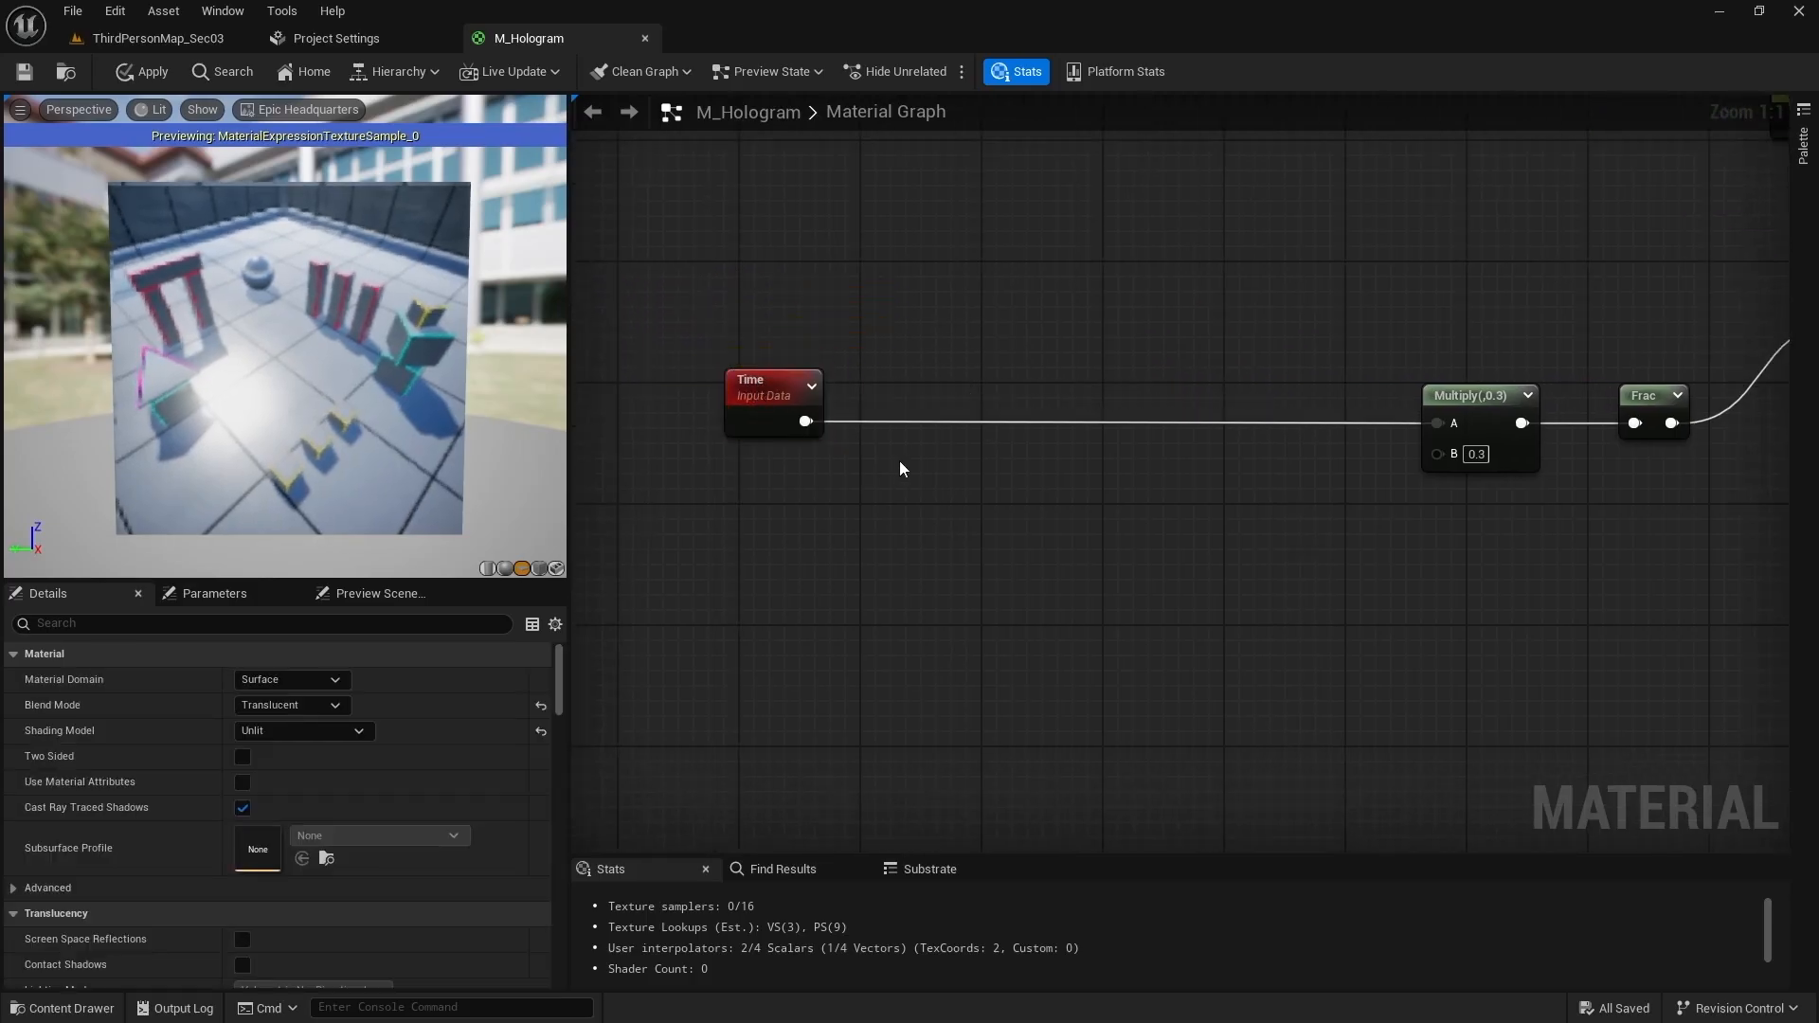
Step: Add a second Multiply node with Time connected to A and a new constant of 6 connected to B
{"action": "key", "text": "m"}
{"action": "left_click", "coordinate": [900, 462]}
{"action": "left_click_drag", "start_coordinate": [930, 466], "coordinate": [930, 403]}
{"action": "left_click_drag", "start_coordinate": [805, 422], "coordinate": [922, 428]}
{"action": "key", "text": "1"}
{"action": "left_click", "coordinate": [788, 519]}
{"action": "left_click_drag", "start_coordinate": [863, 559], "coordinate": [1080, 445]}
{"action": "type", "text": "6"}
{"action": "left_click", "coordinate": [811, 595]}
Step: Feed the second Multiply through a Floor node into a Divide node, with the constant 6 connected to the Divide's B input
{"action": "type", "text": "floo"}
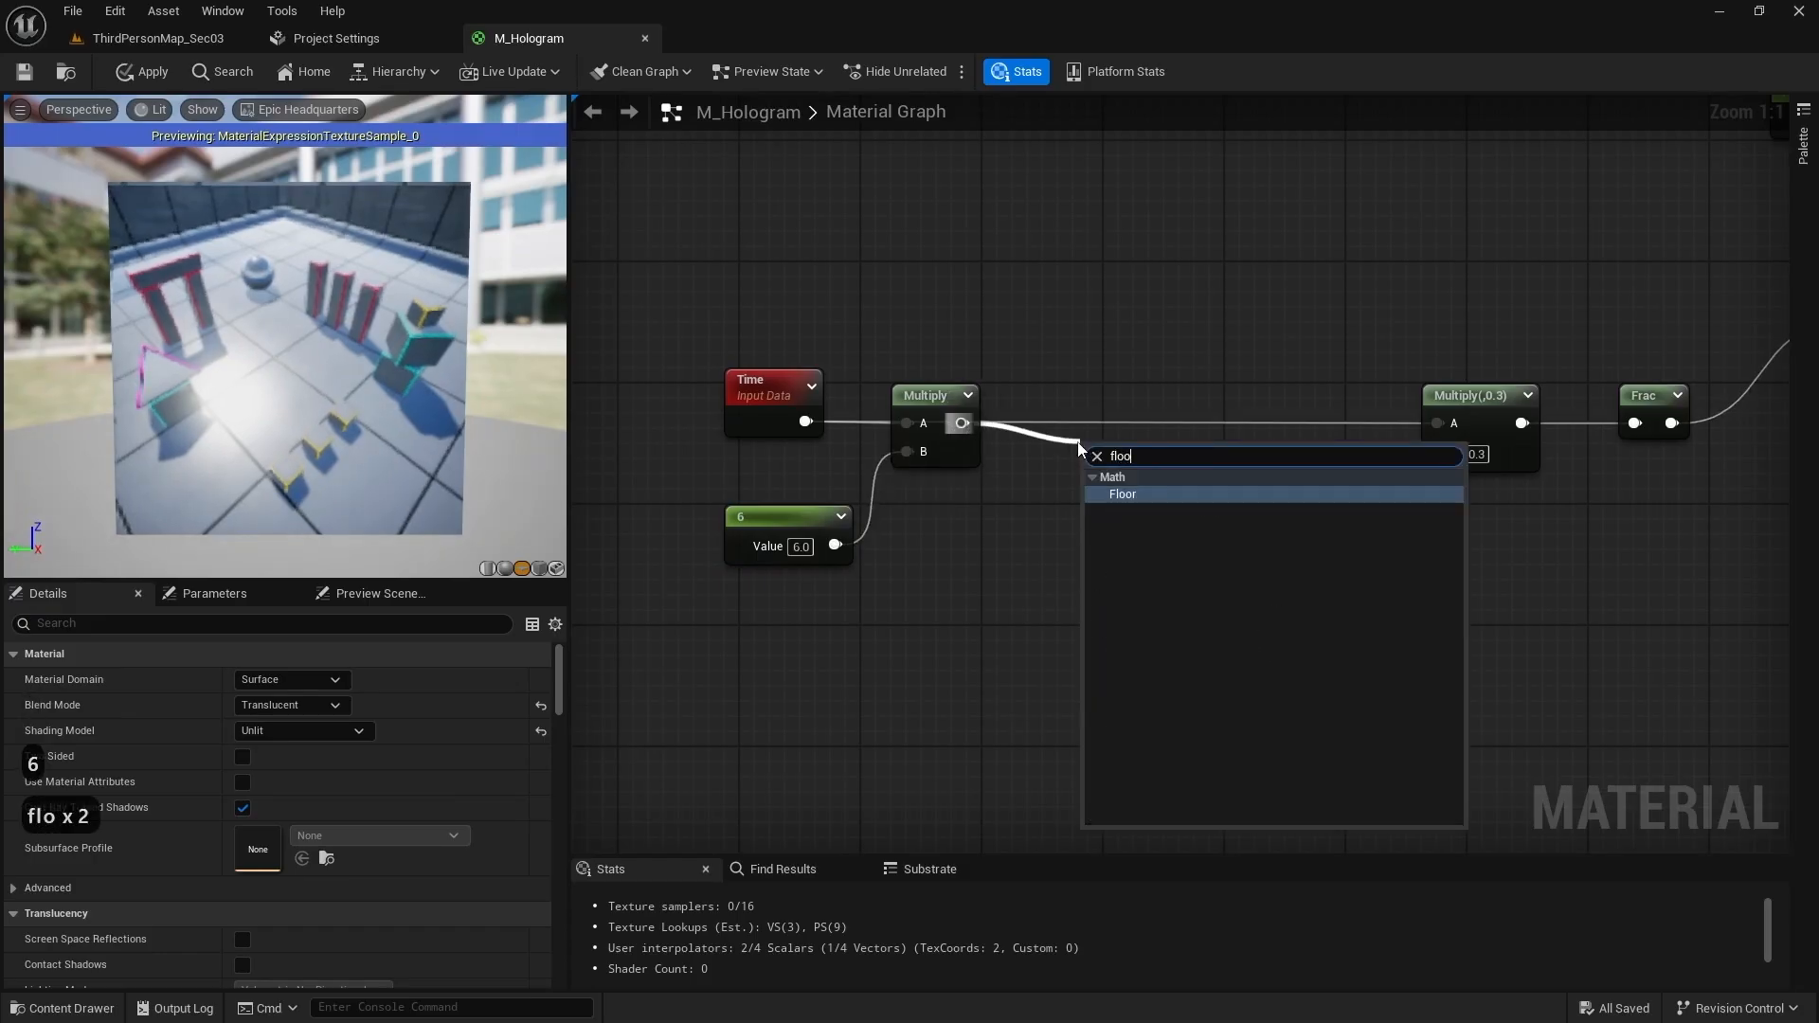
{"action": "key", "text": "Return"}
{"action": "left_click_drag", "start_coordinate": [1096, 458], "coordinate": [1168, 423]}
{"action": "type", "text": "div"}
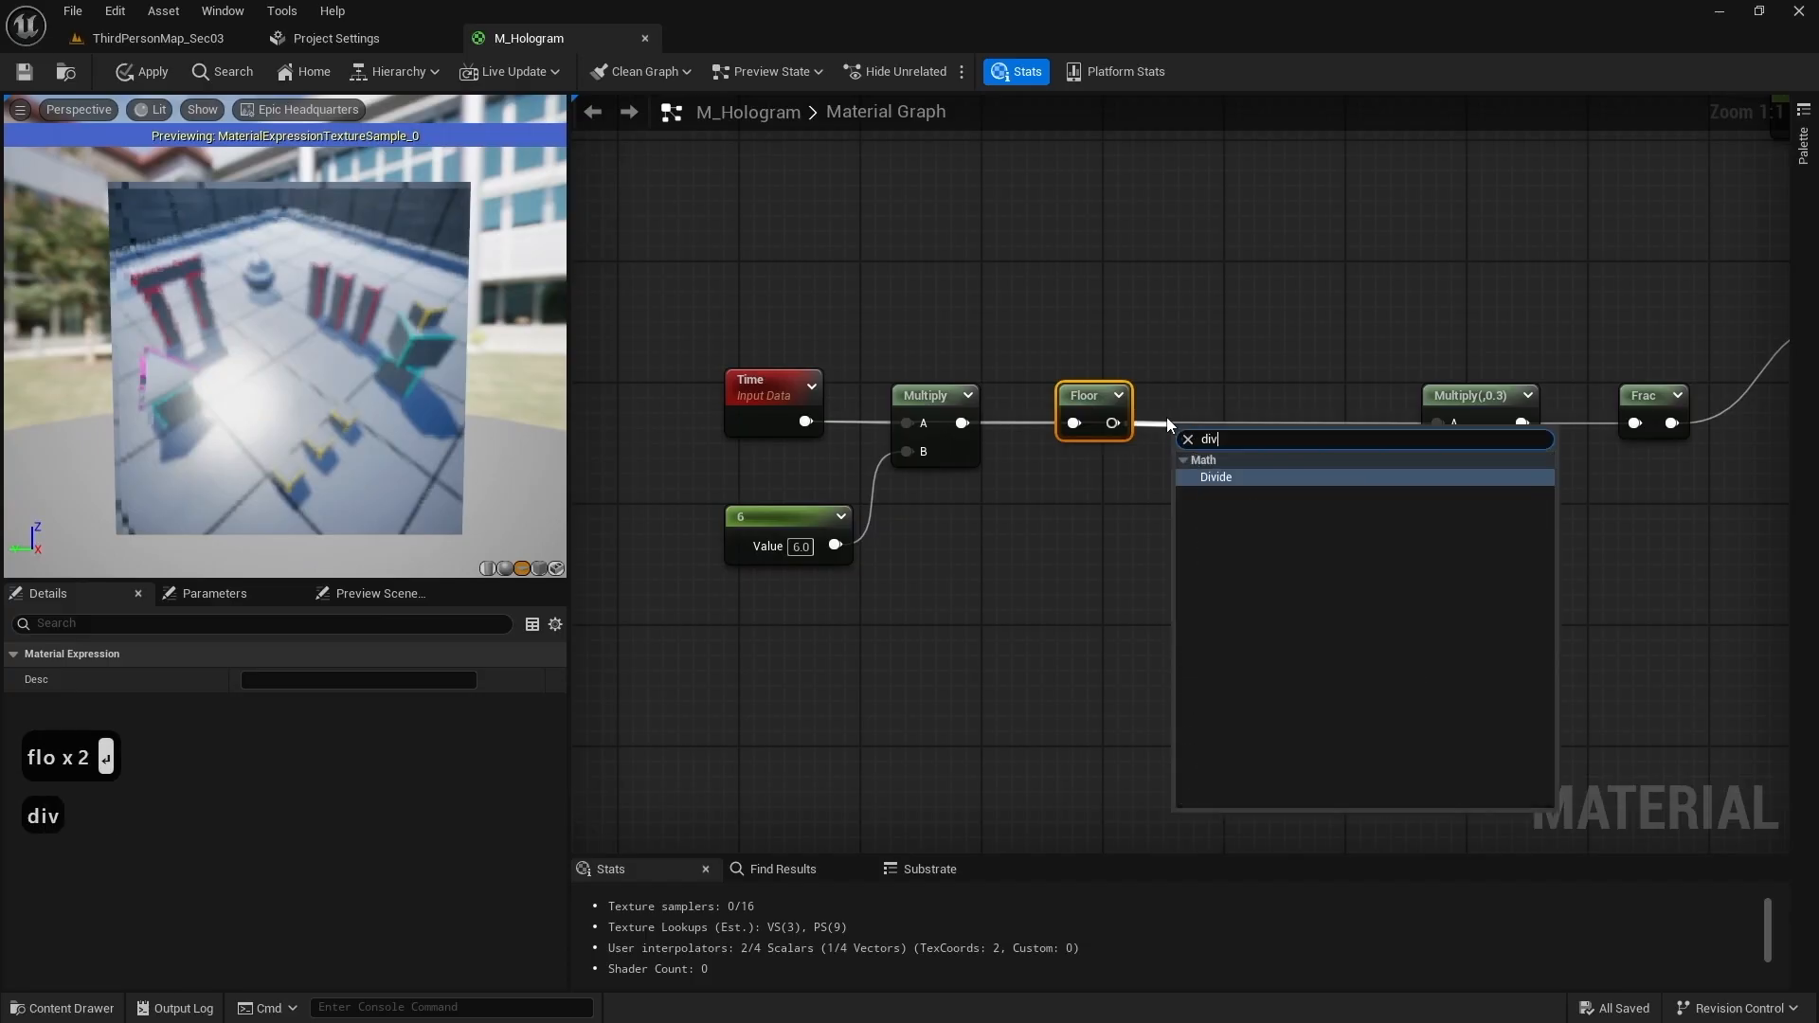
{"action": "key", "text": "Return"}
{"action": "left_click_drag", "start_coordinate": [1204, 449], "coordinate": [1242, 407]}
{"action": "left_click_drag", "start_coordinate": [834, 545], "coordinate": [1372, 545]}
{"action": "left_click", "coordinate": [1391, 502]}
Step: Place the 0.3 Multiply between Time and the second Multiply, and connect its output to the second Multiply's A input
{"action": "left_click_drag", "start_coordinate": [1463, 413], "coordinate": [1025, 262]}
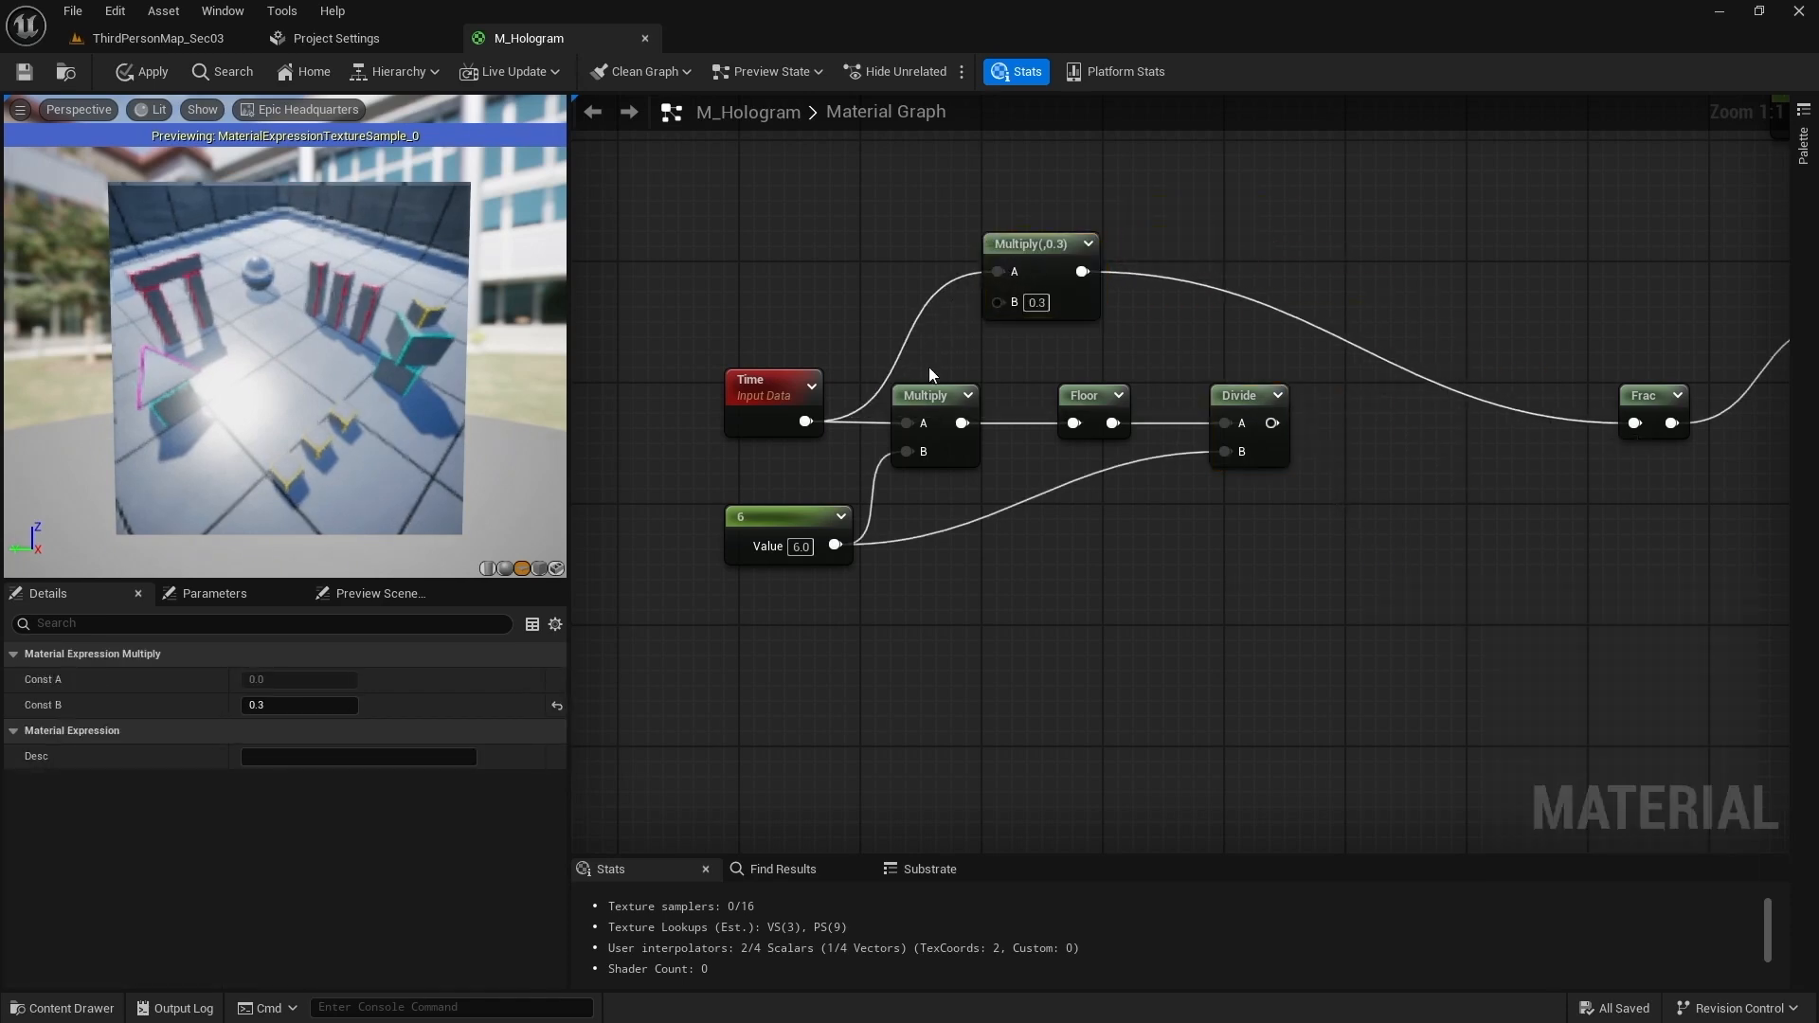
{"action": "left_click_drag", "start_coordinate": [928, 367], "coordinate": [1259, 445]}
{"action": "left_click_drag", "start_coordinate": [782, 455], "coordinate": [1243, 527], "text": "shift"}
{"action": "left_click_drag", "start_coordinate": [930, 401], "coordinate": [1187, 402]}
{"action": "left_click_drag", "start_coordinate": [1037, 251], "coordinate": [1159, 423]}
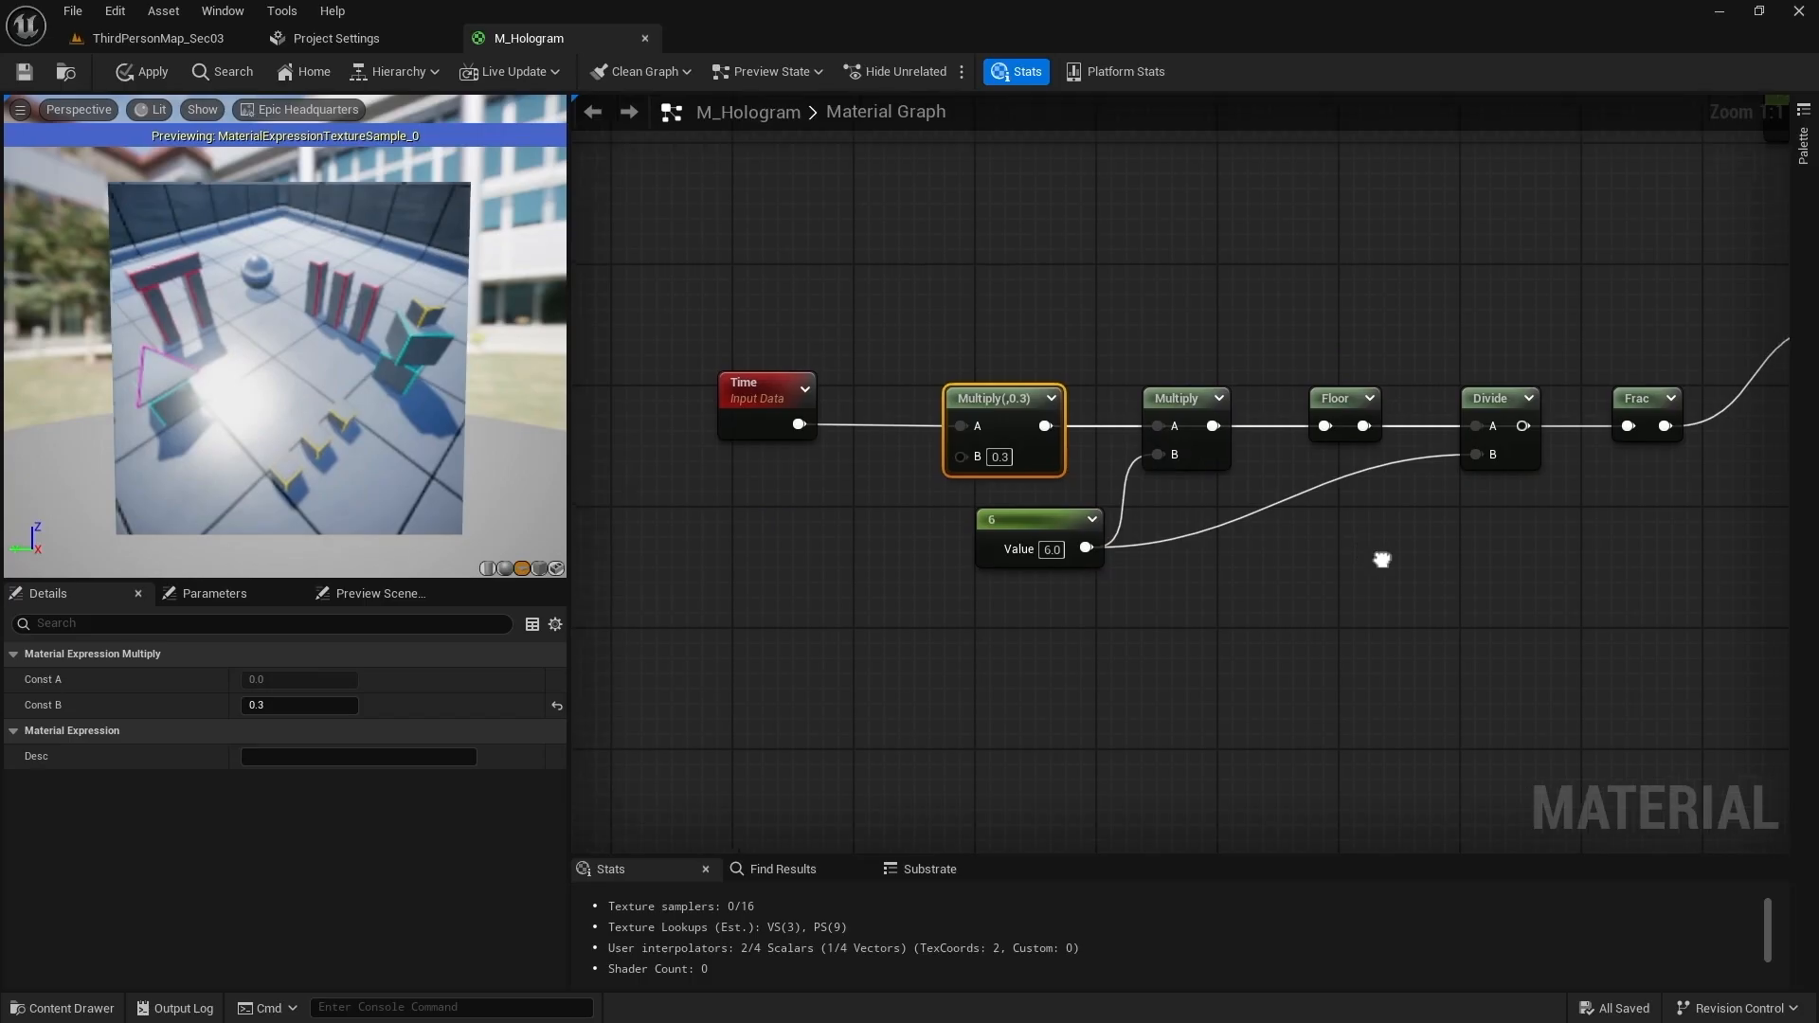
Step: Connect the Divide output to the Frac node and check the animated preview plane
{"action": "right_click_drag", "start_coordinate": [1380, 556], "coordinate": [1179, 571]}
{"action": "left_click_drag", "start_coordinate": [1327, 438], "coordinate": [1432, 438]}
{"action": "left_click", "coordinate": [1384, 521]}
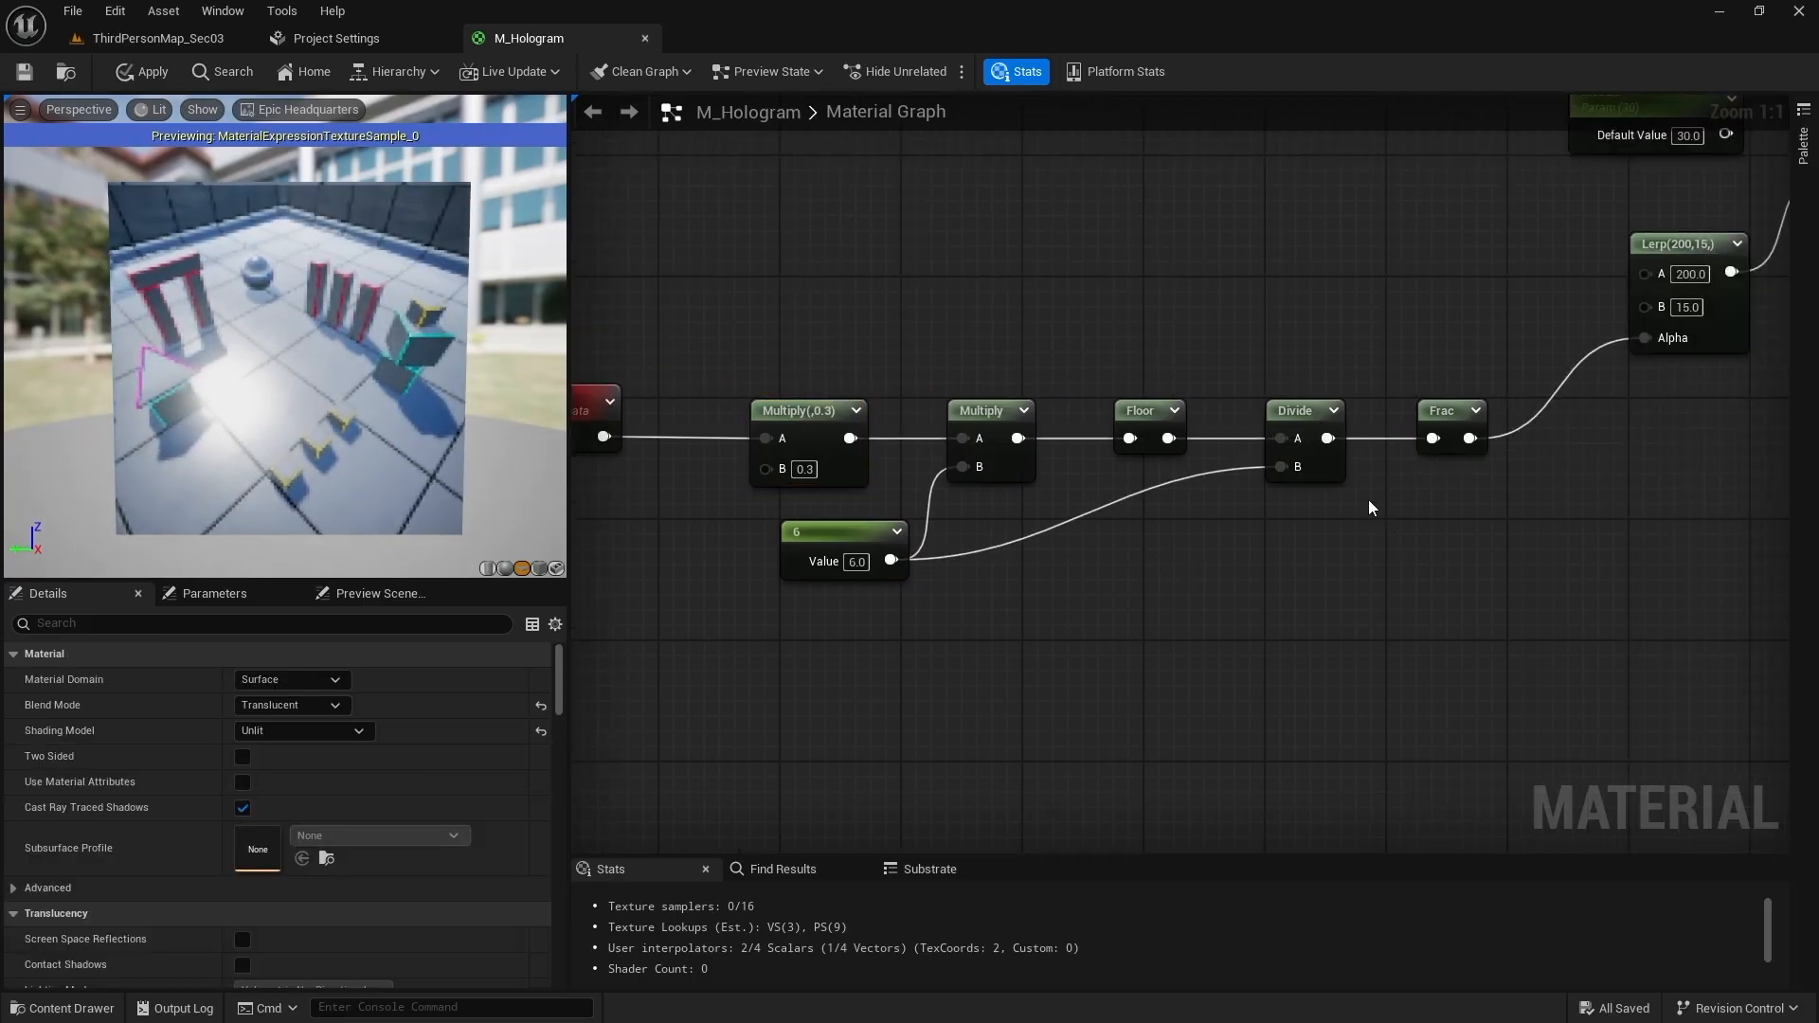
{"action": "mouse_move", "coordinate": [252, 369]}
{"action": "left_mouse_down"}
{"action": "mouse_move", "coordinate": [275, 368]}
{"action": "mouse_move", "coordinate": [252, 368]}
{"action": "left_mouse_up"}
Step: Select the whole node chain from Time to Frac and move it further away from the Lerp node
{"action": "scroll", "coordinate": [898, 396], "scroll_direction": "down", "scroll_amount": 1}
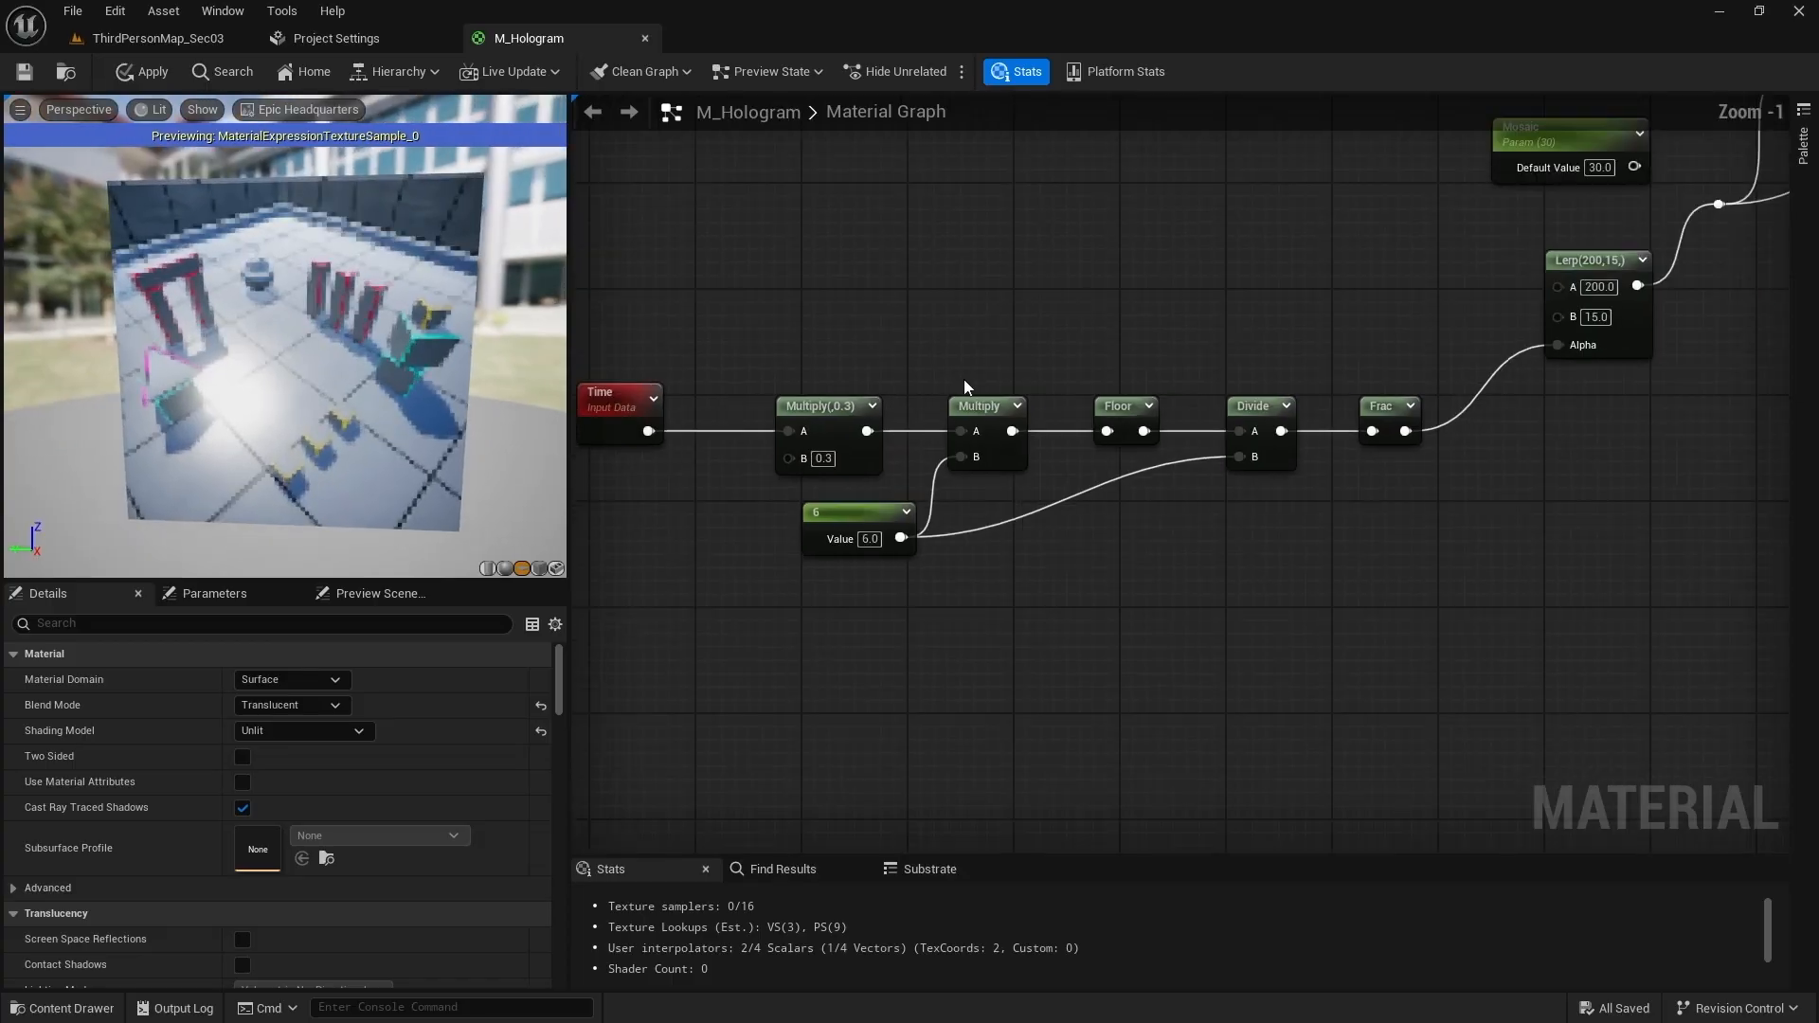
{"action": "right_click_drag", "start_coordinate": [608, 322], "coordinate": [759, 333]}
{"action": "left_click_drag", "start_coordinate": [748, 339], "coordinate": [1610, 575]}
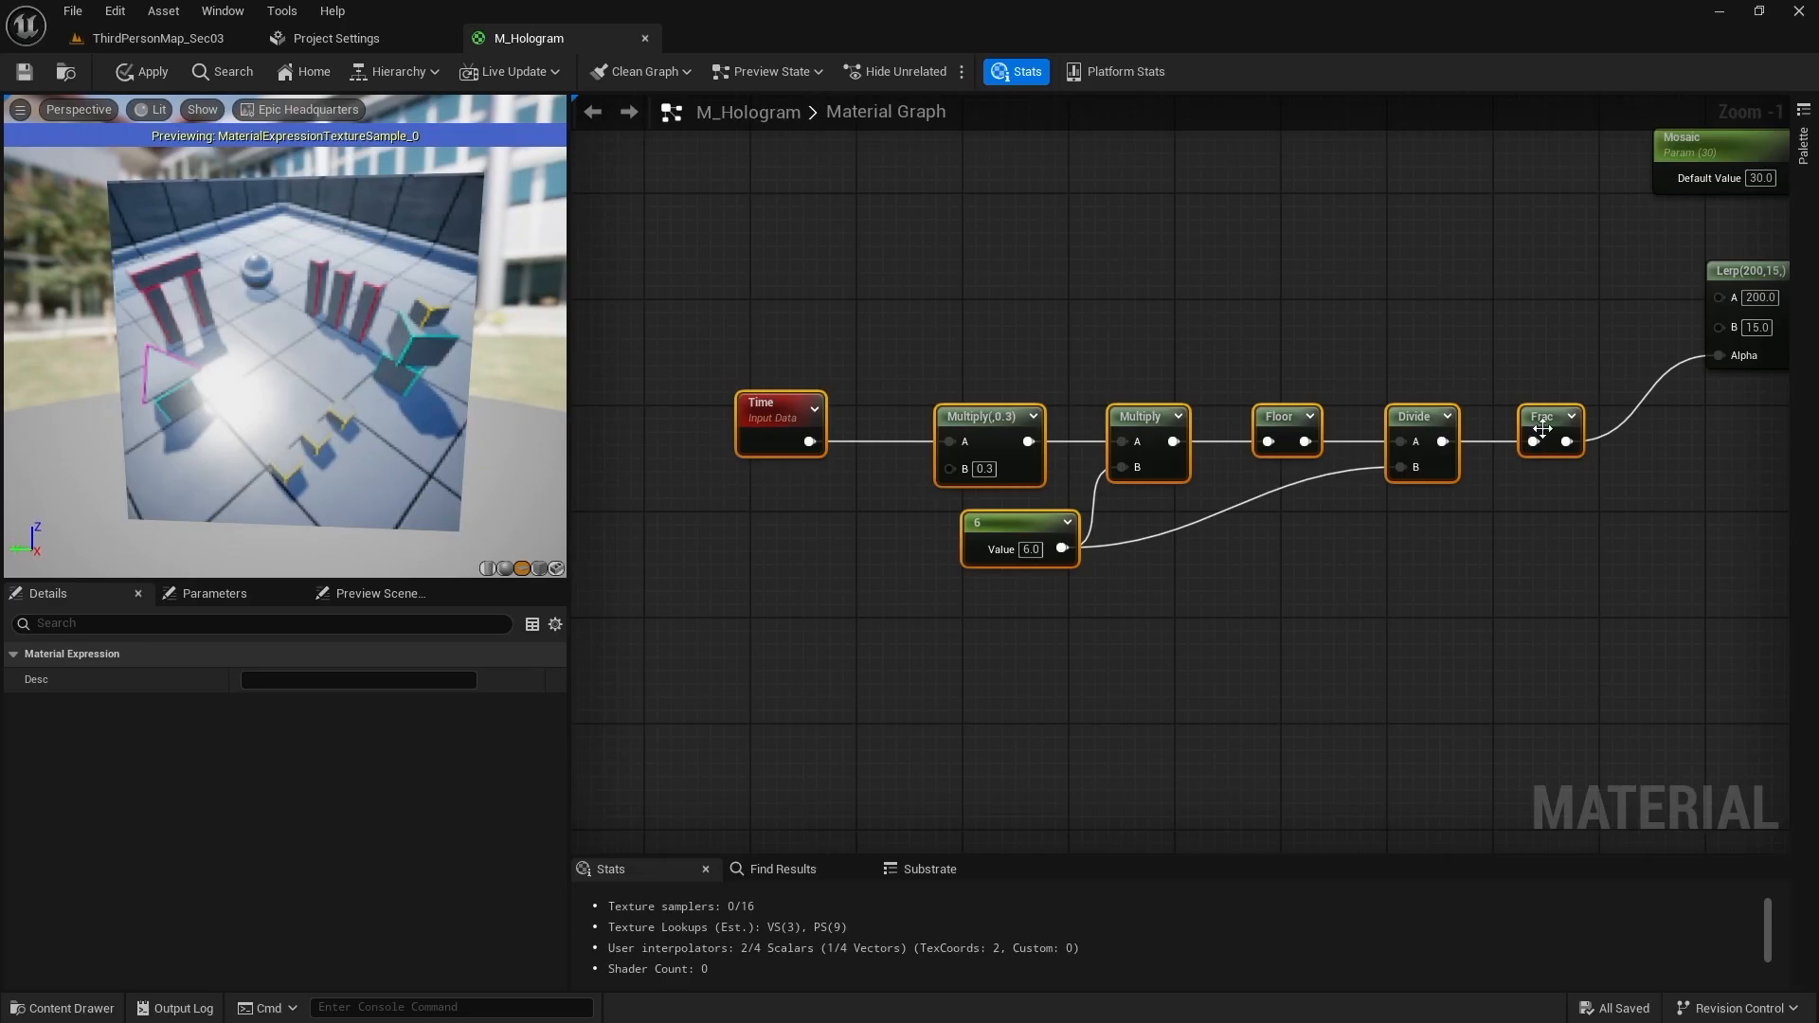
{"action": "left_click_drag", "start_coordinate": [1546, 418], "coordinate": [1481, 429]}
{"action": "right_click_drag", "start_coordinate": [1646, 426], "coordinate": [1202, 497]}
Step: Insert a Power node with an exponent of 0.5 between Frac and the Lerp's Alpha input
{"action": "scroll", "coordinate": [1237, 494], "scroll_direction": "up", "scroll_amount": 1}
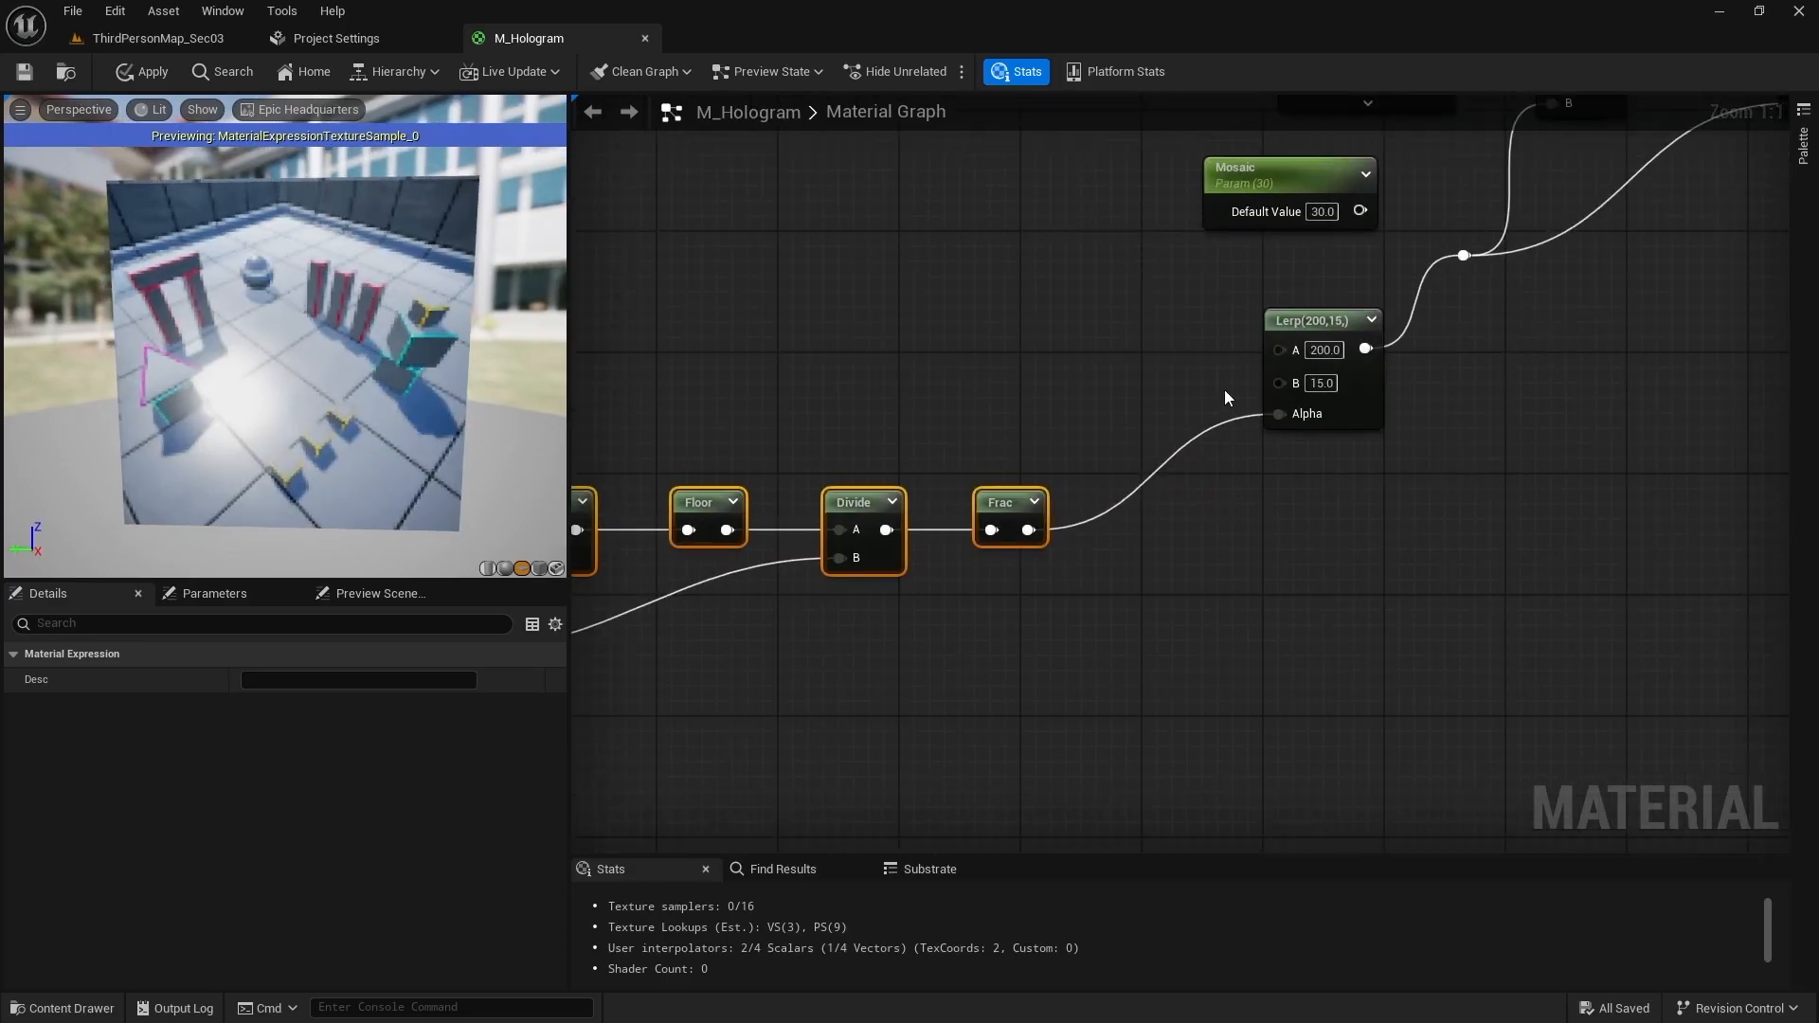
{"action": "right_click_drag", "start_coordinate": [1133, 442], "coordinate": [1092, 409]}
{"action": "left_click", "coordinate": [1042, 339]}
{"action": "left_click_drag", "start_coordinate": [1028, 474], "coordinate": [1085, 481]}
{"action": "type", "text": "power"}
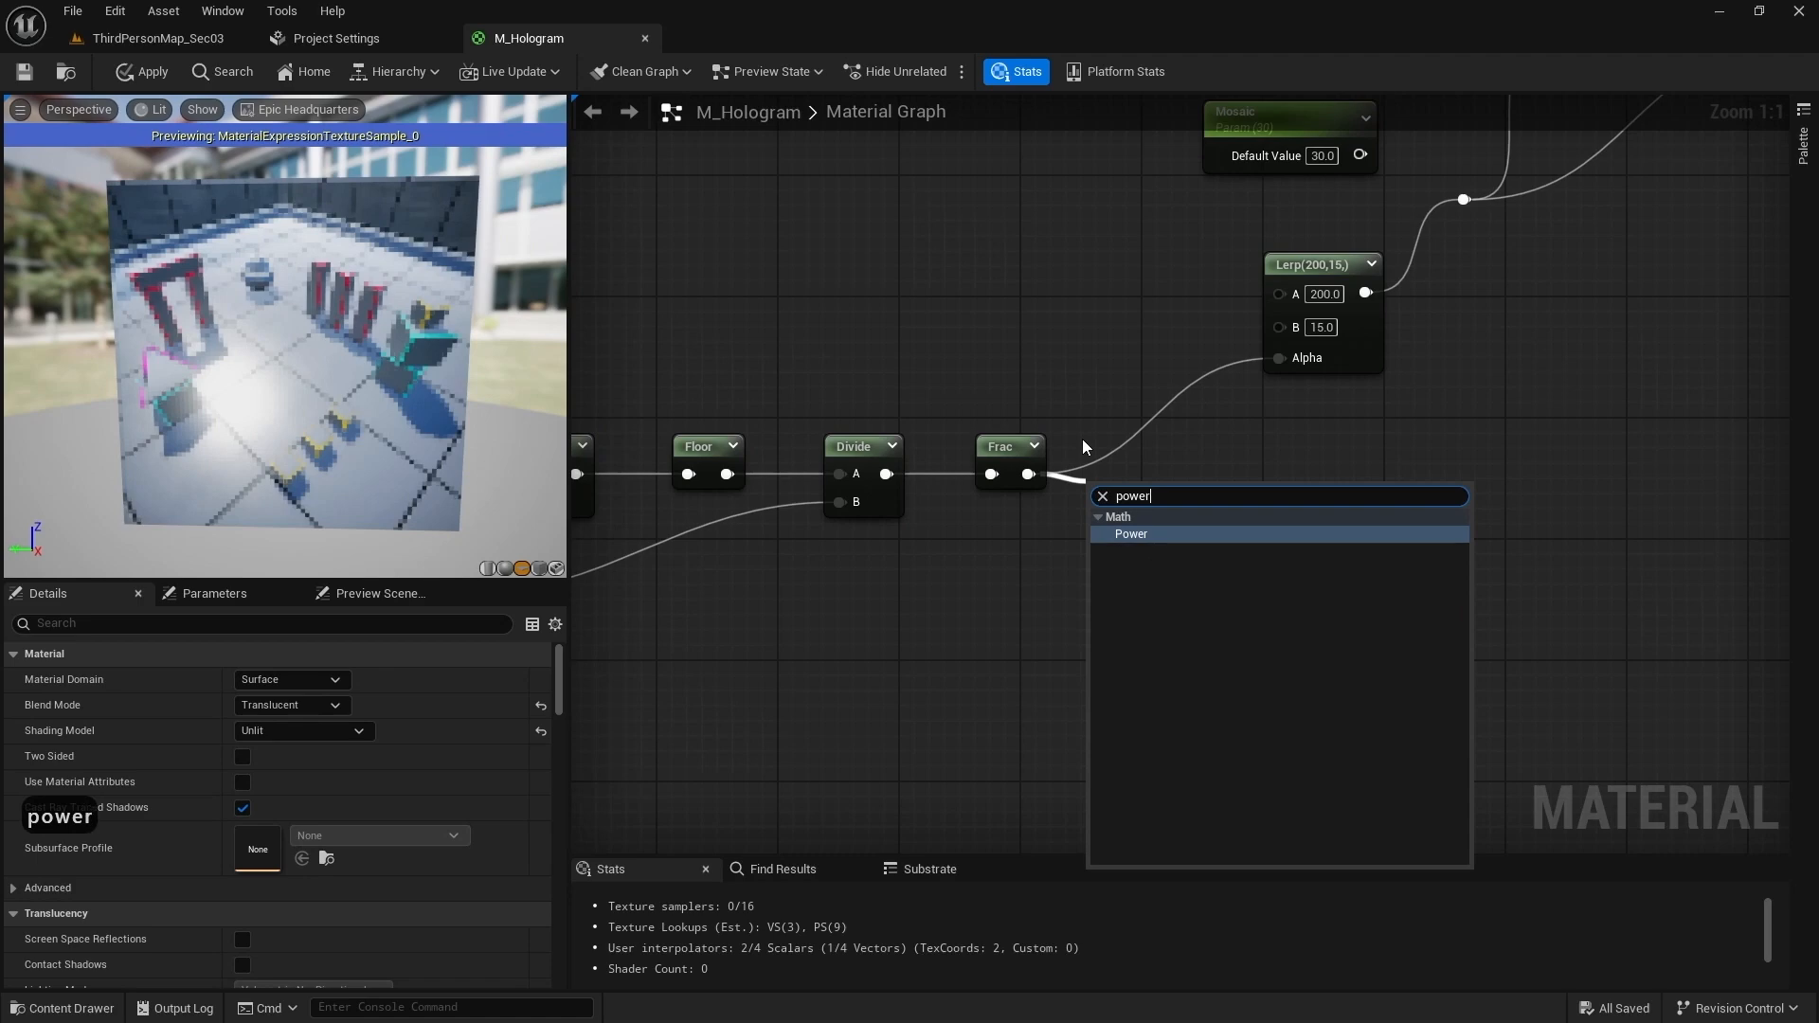
{"action": "key", "text": "Return"}
{"action": "left_click_drag", "start_coordinate": [1165, 566], "coordinate": [1160, 521]}
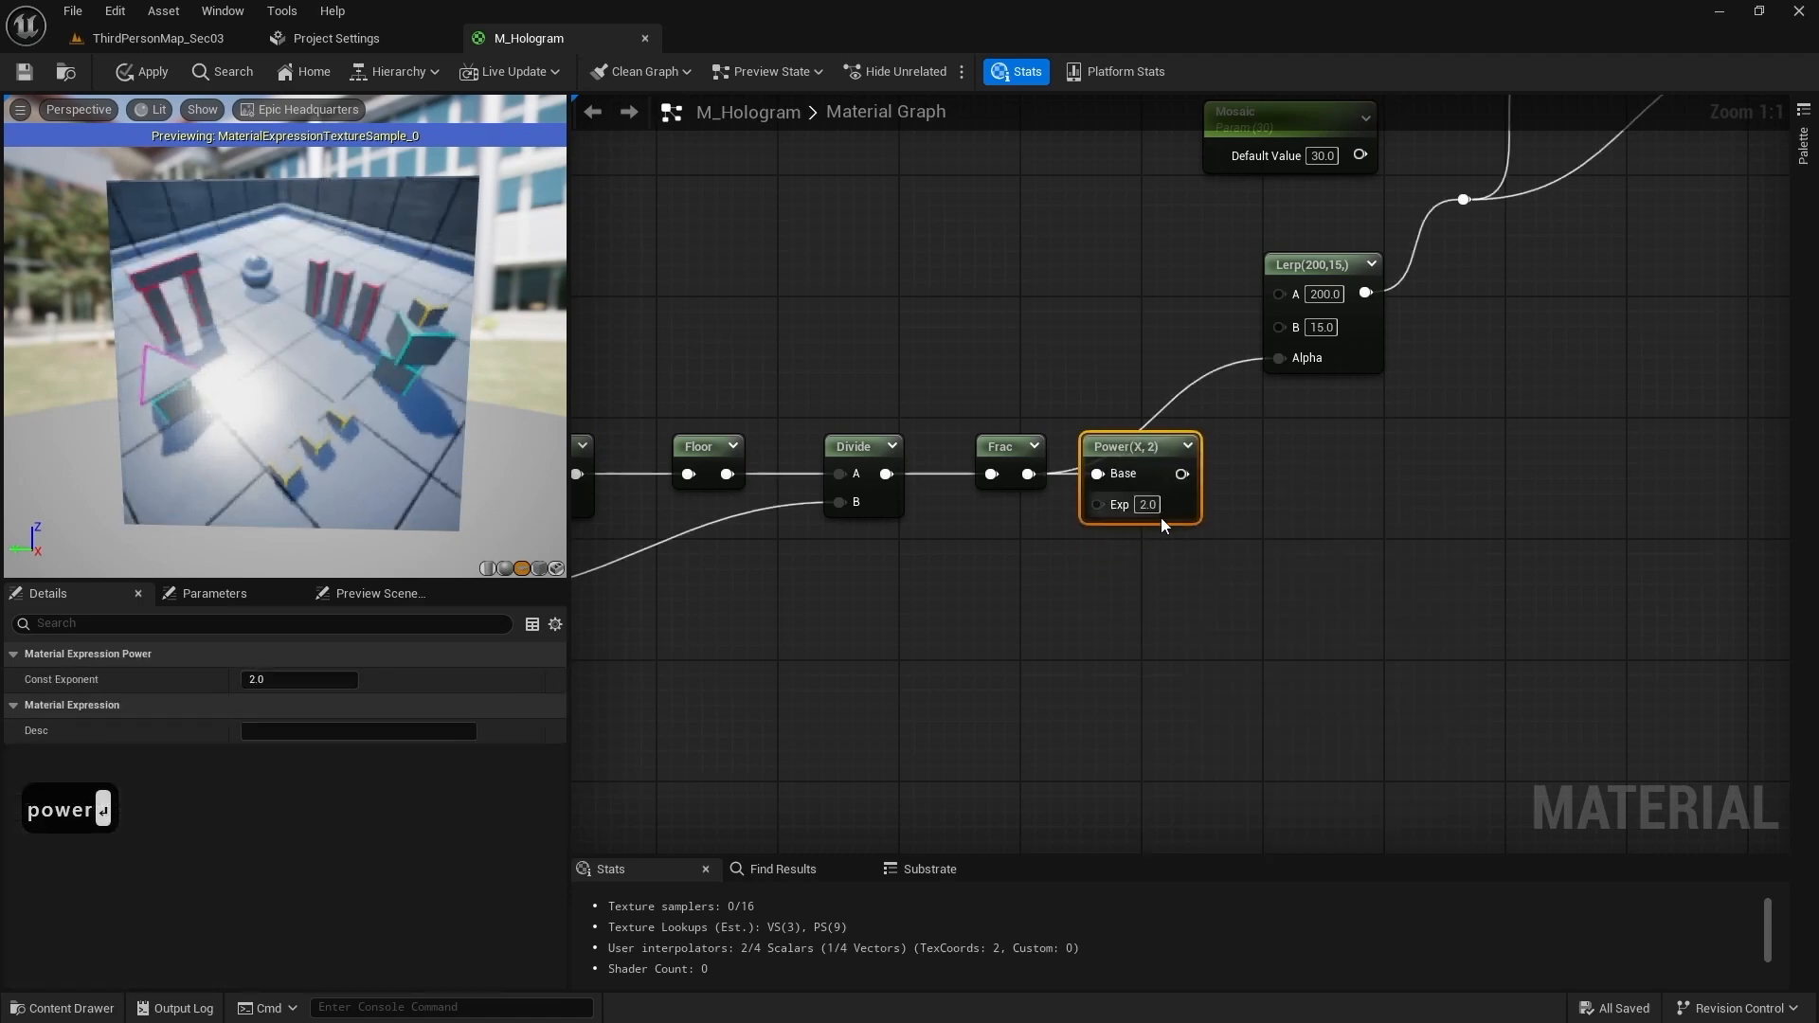
{"action": "type", "text": ".5"}
{"action": "key", "text": "Return"}
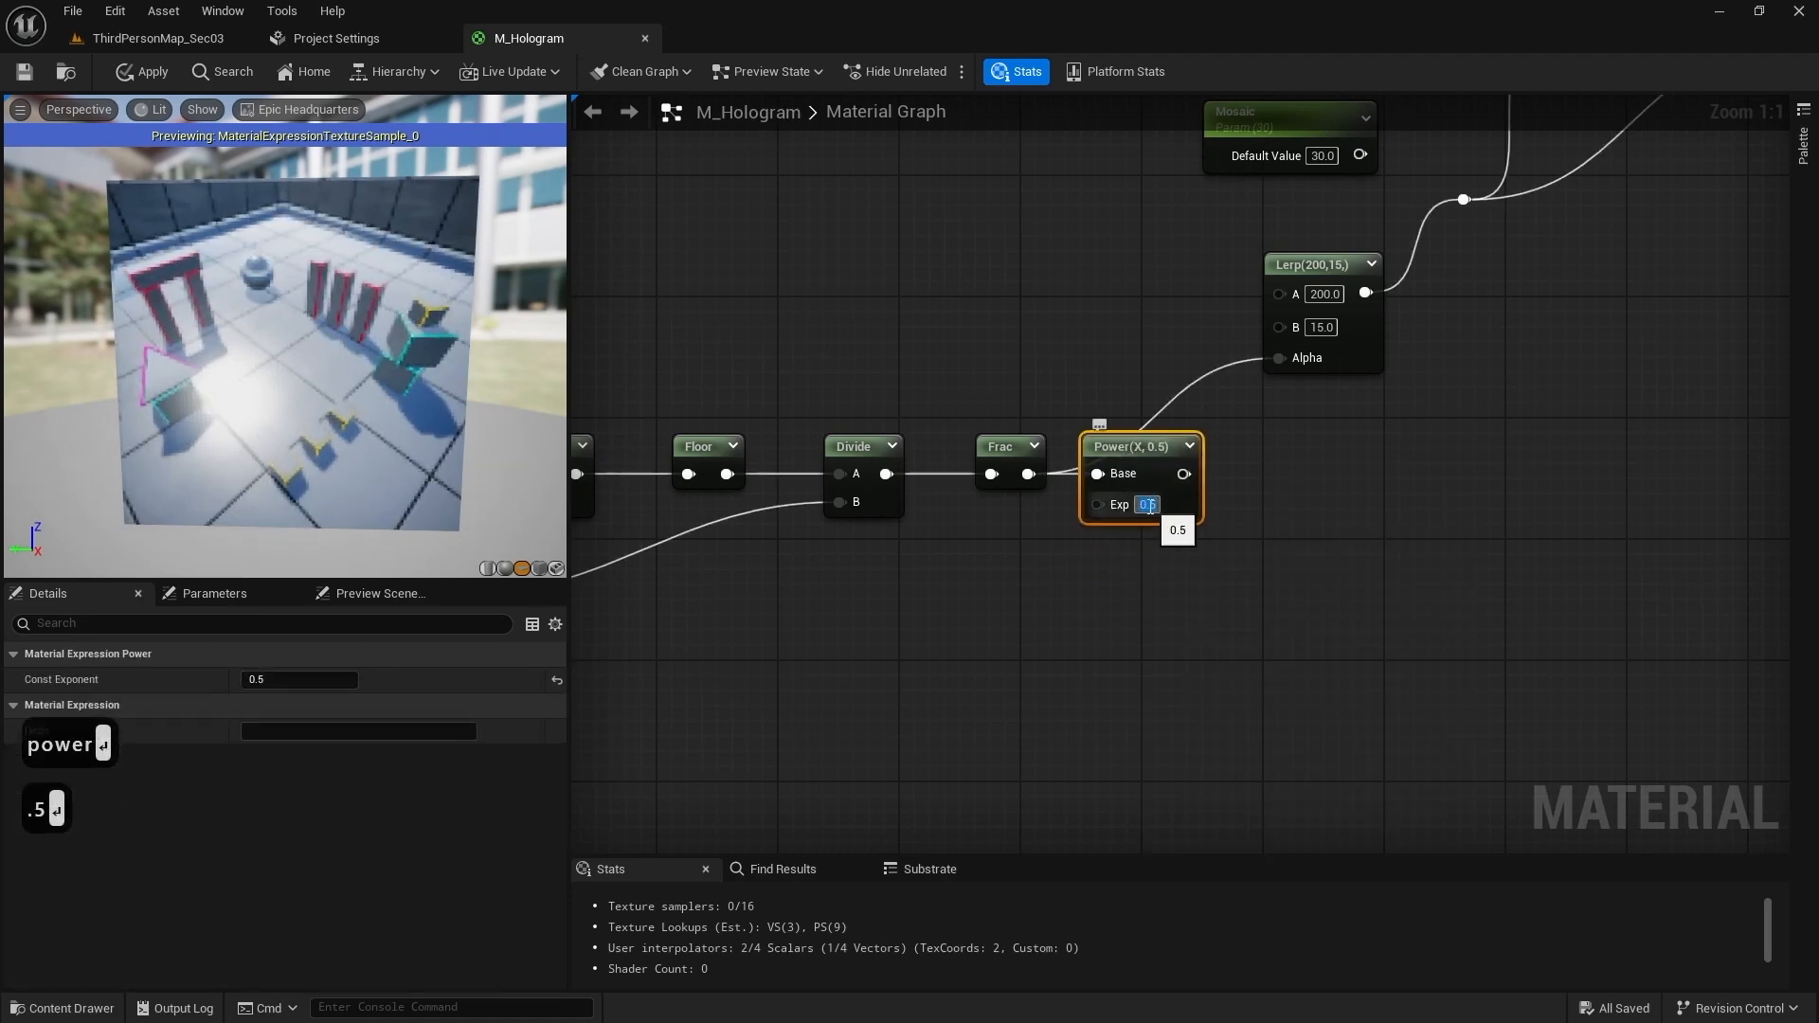
{"action": "left_click", "coordinate": [1219, 465]}
{"action": "left_click_drag", "start_coordinate": [1184, 473], "coordinate": [1279, 358]}
Step: Examine the node chain from the 0.3 Multiply through Power and Lerp to the Texture Sample, along with the animated preview
{"action": "scroll", "coordinate": [985, 302], "scroll_direction": "down", "scroll_amount": 1}
{"action": "right_click_drag", "start_coordinate": [978, 305], "coordinate": [1168, 373]}
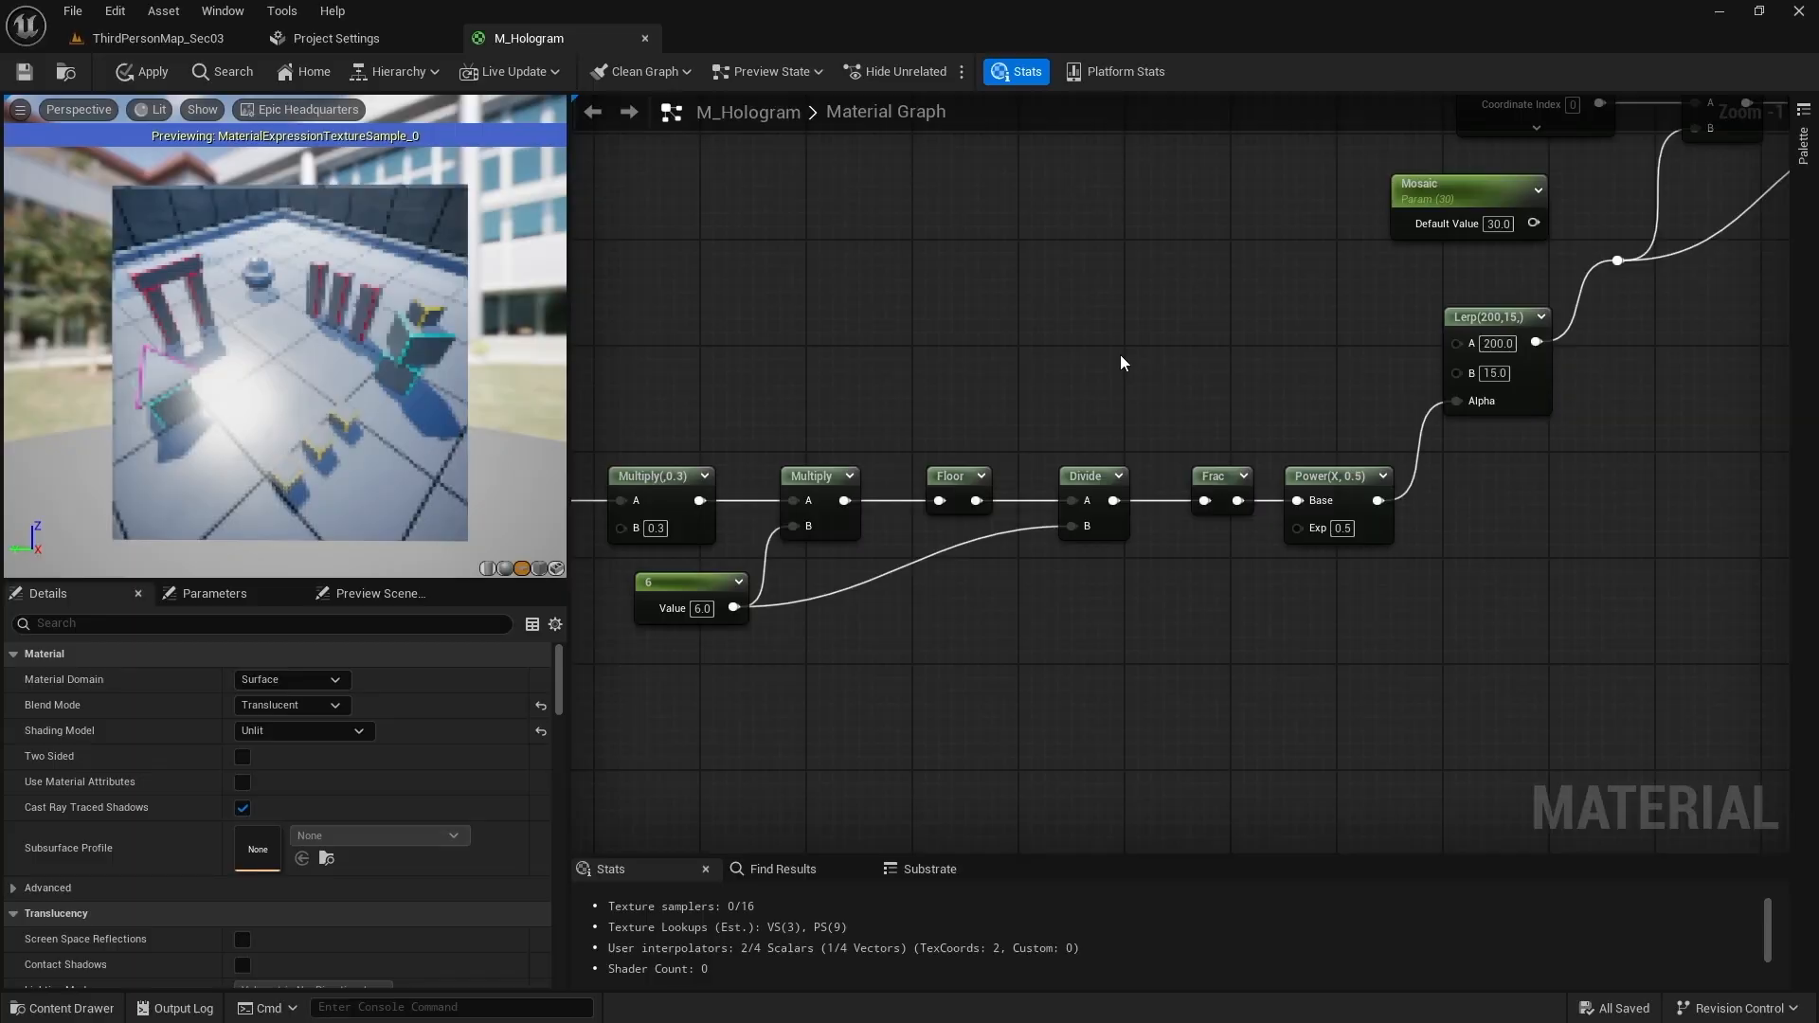
{"action": "right_click_drag", "start_coordinate": [1120, 351], "coordinate": [510, 582]}
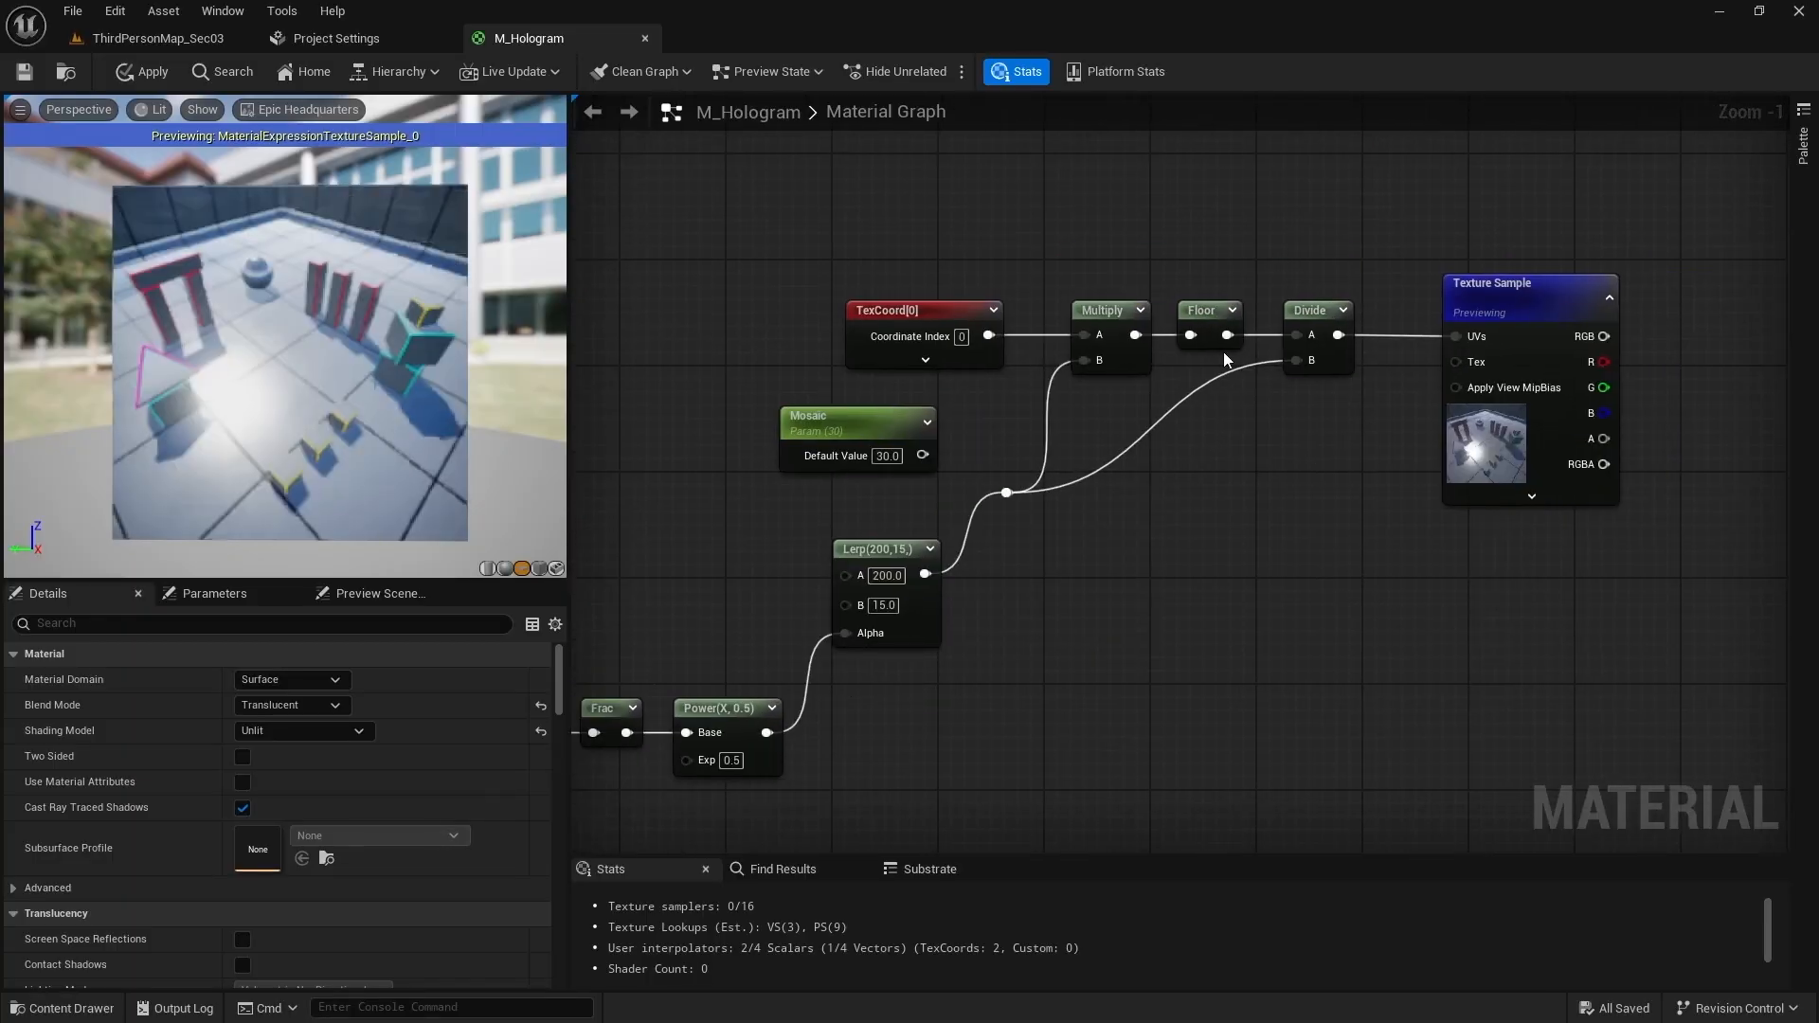
{"action": "left_click_drag", "start_coordinate": [1168, 269], "coordinate": [1243, 355]}
{"action": "left_click", "coordinate": [1222, 441]}
{"action": "right_click_drag", "start_coordinate": [1212, 442], "coordinate": [1350, 388]}
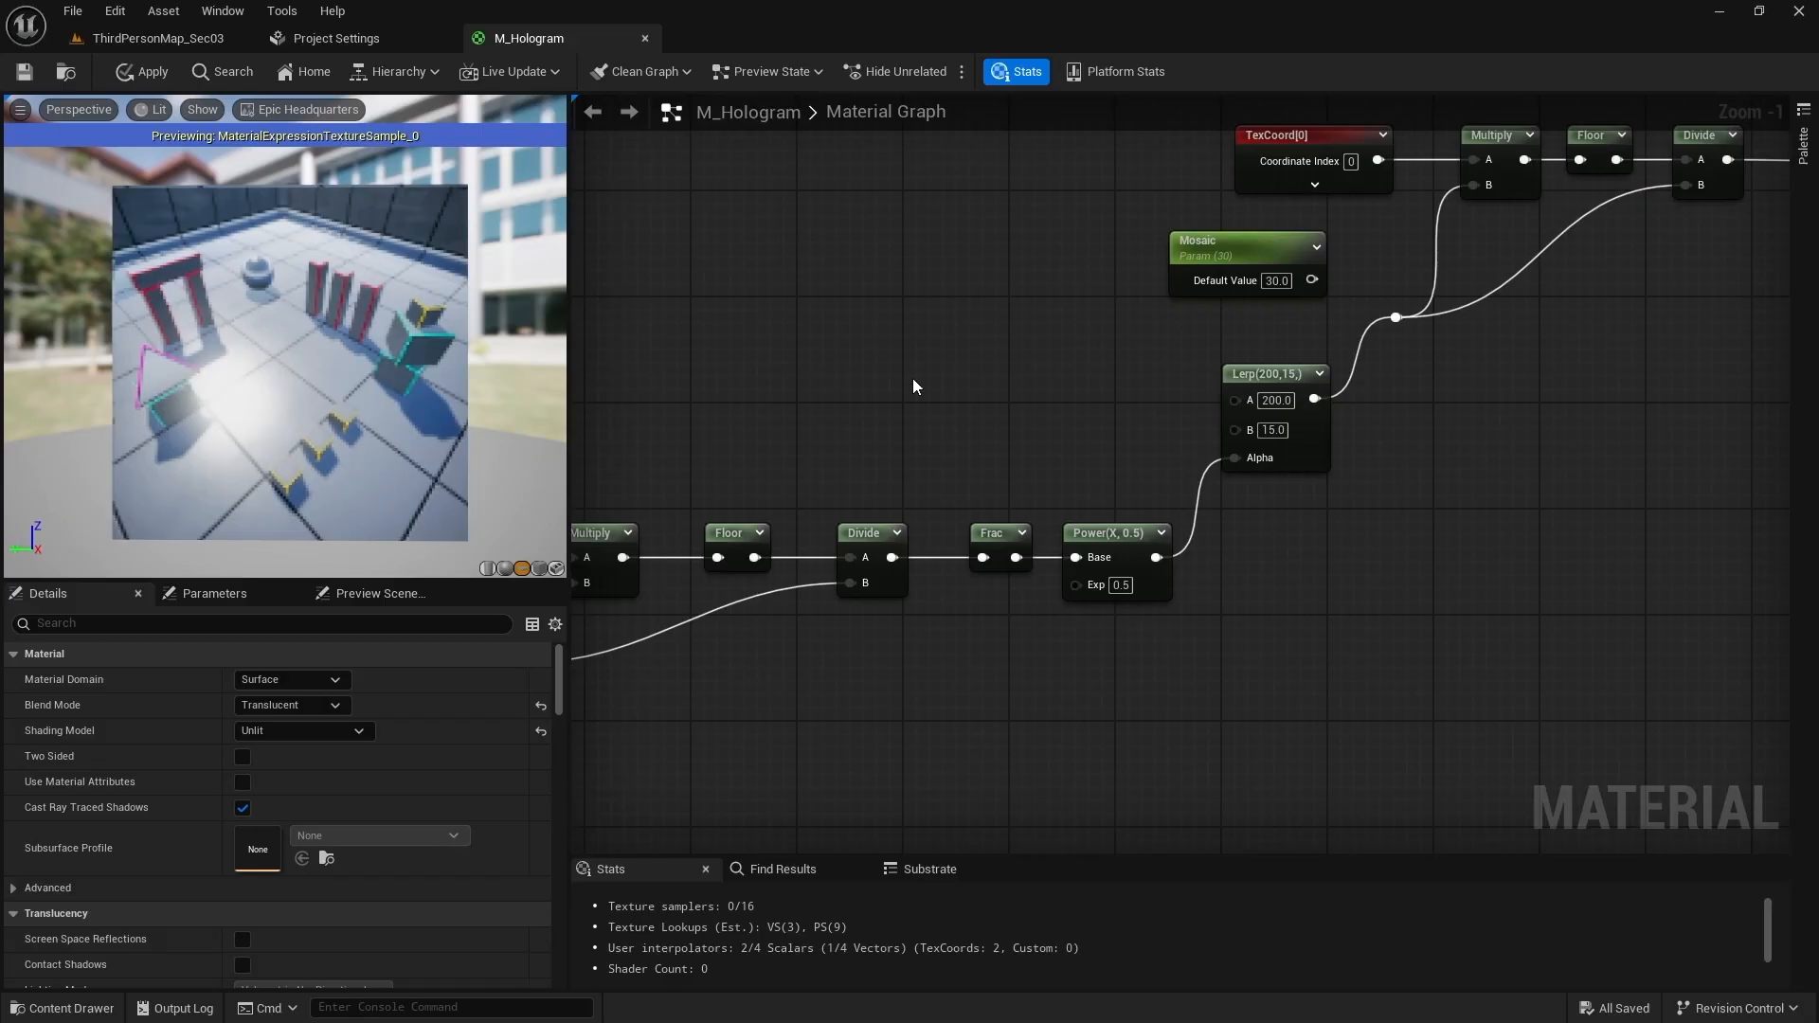
{"action": "right_click_drag", "start_coordinate": [949, 360], "coordinate": [810, 409]}
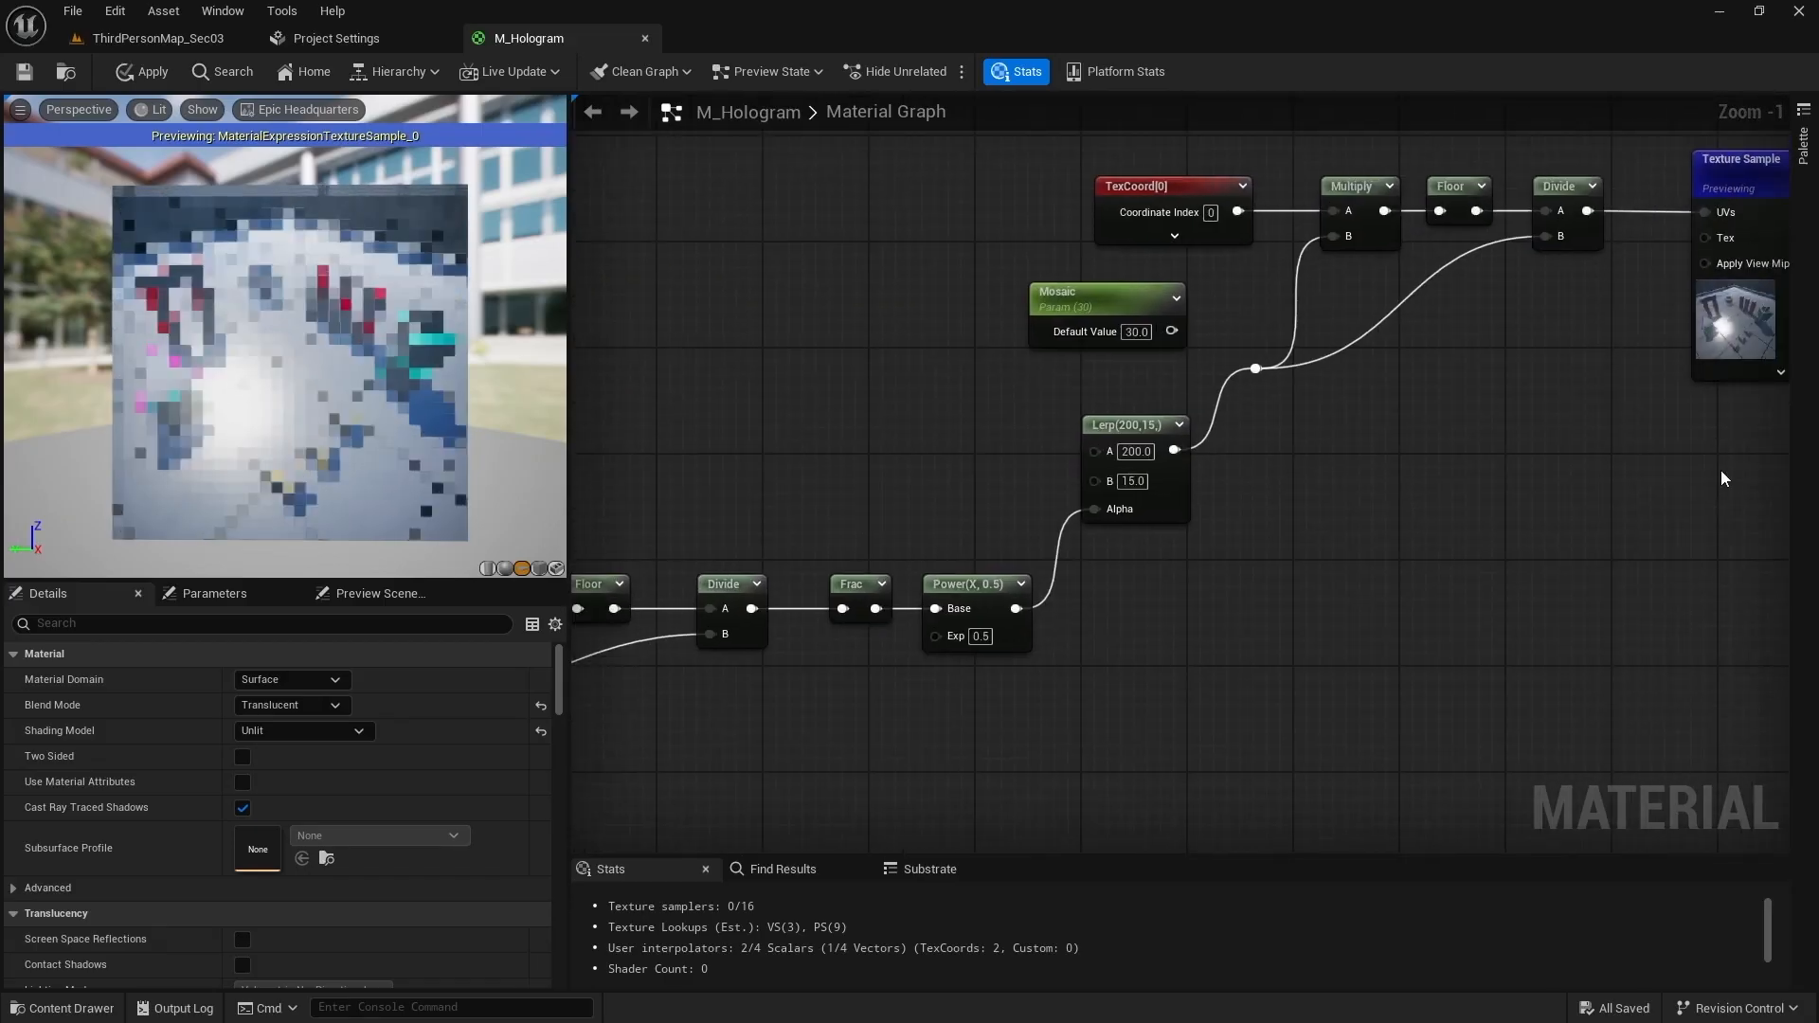
{"action": "right_click_drag", "start_coordinate": [1722, 473], "coordinate": [1593, 483]}
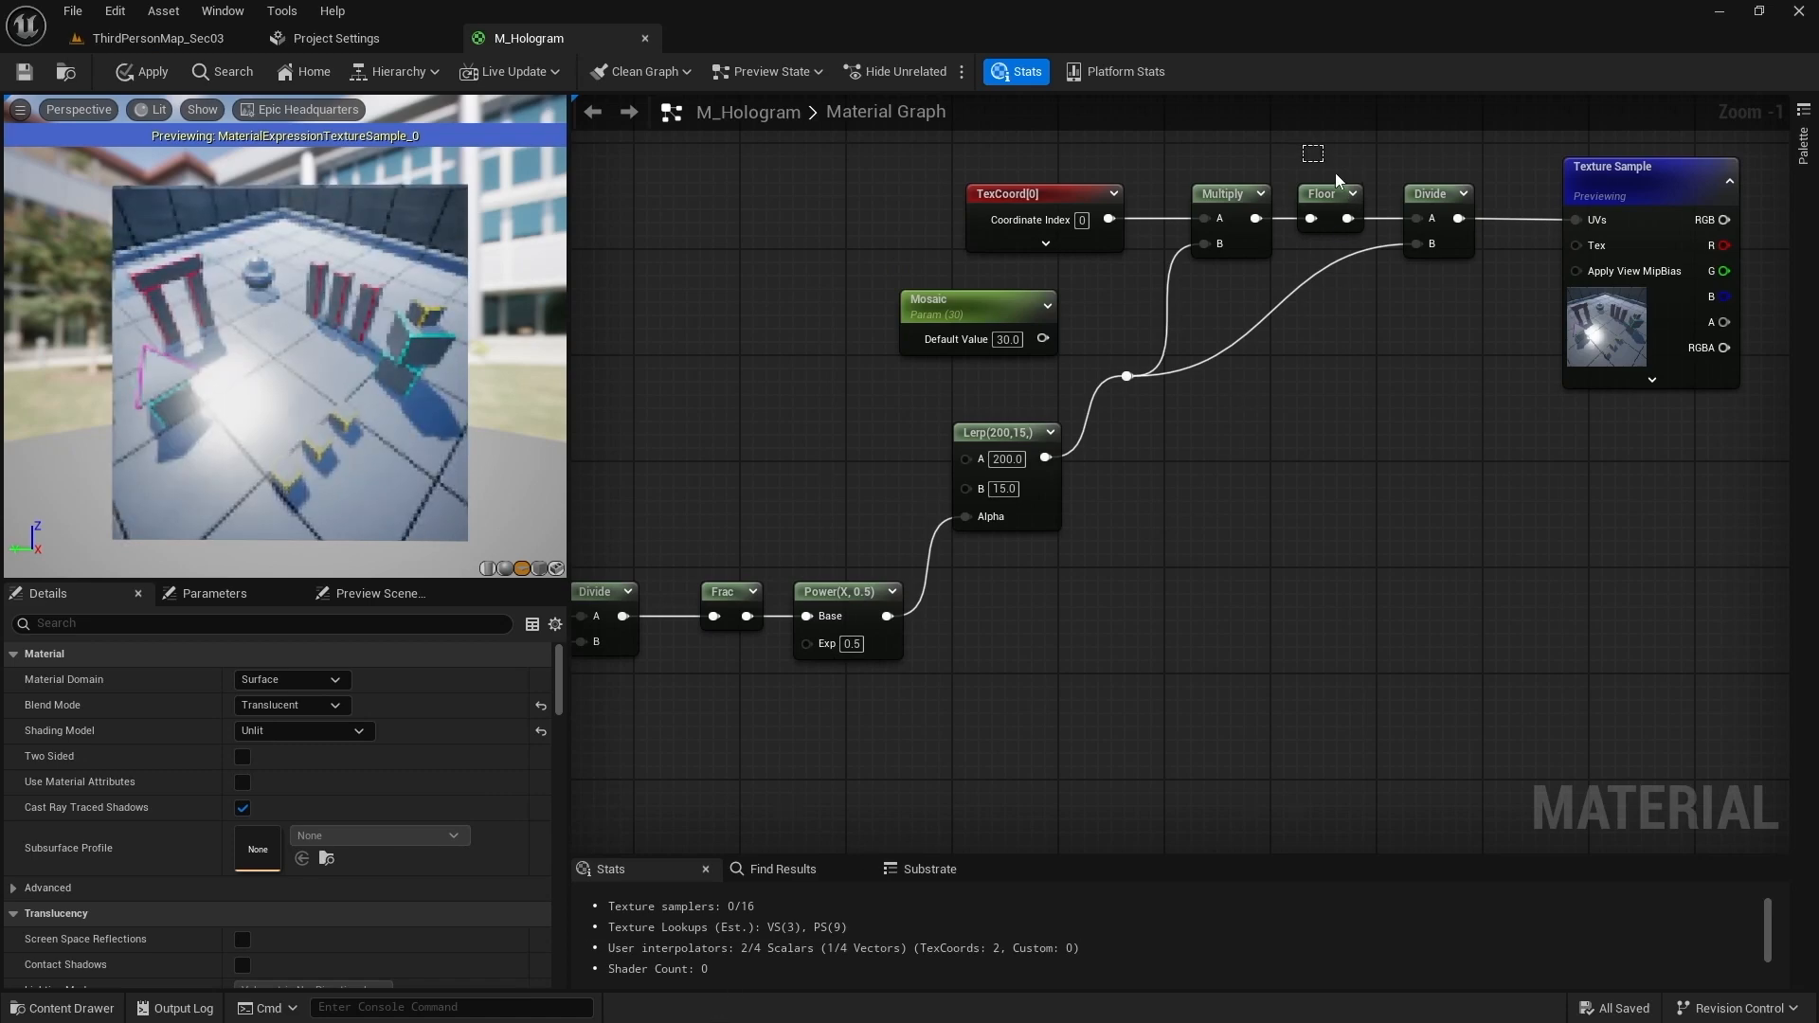
{"action": "left_click", "coordinate": [1321, 201]}
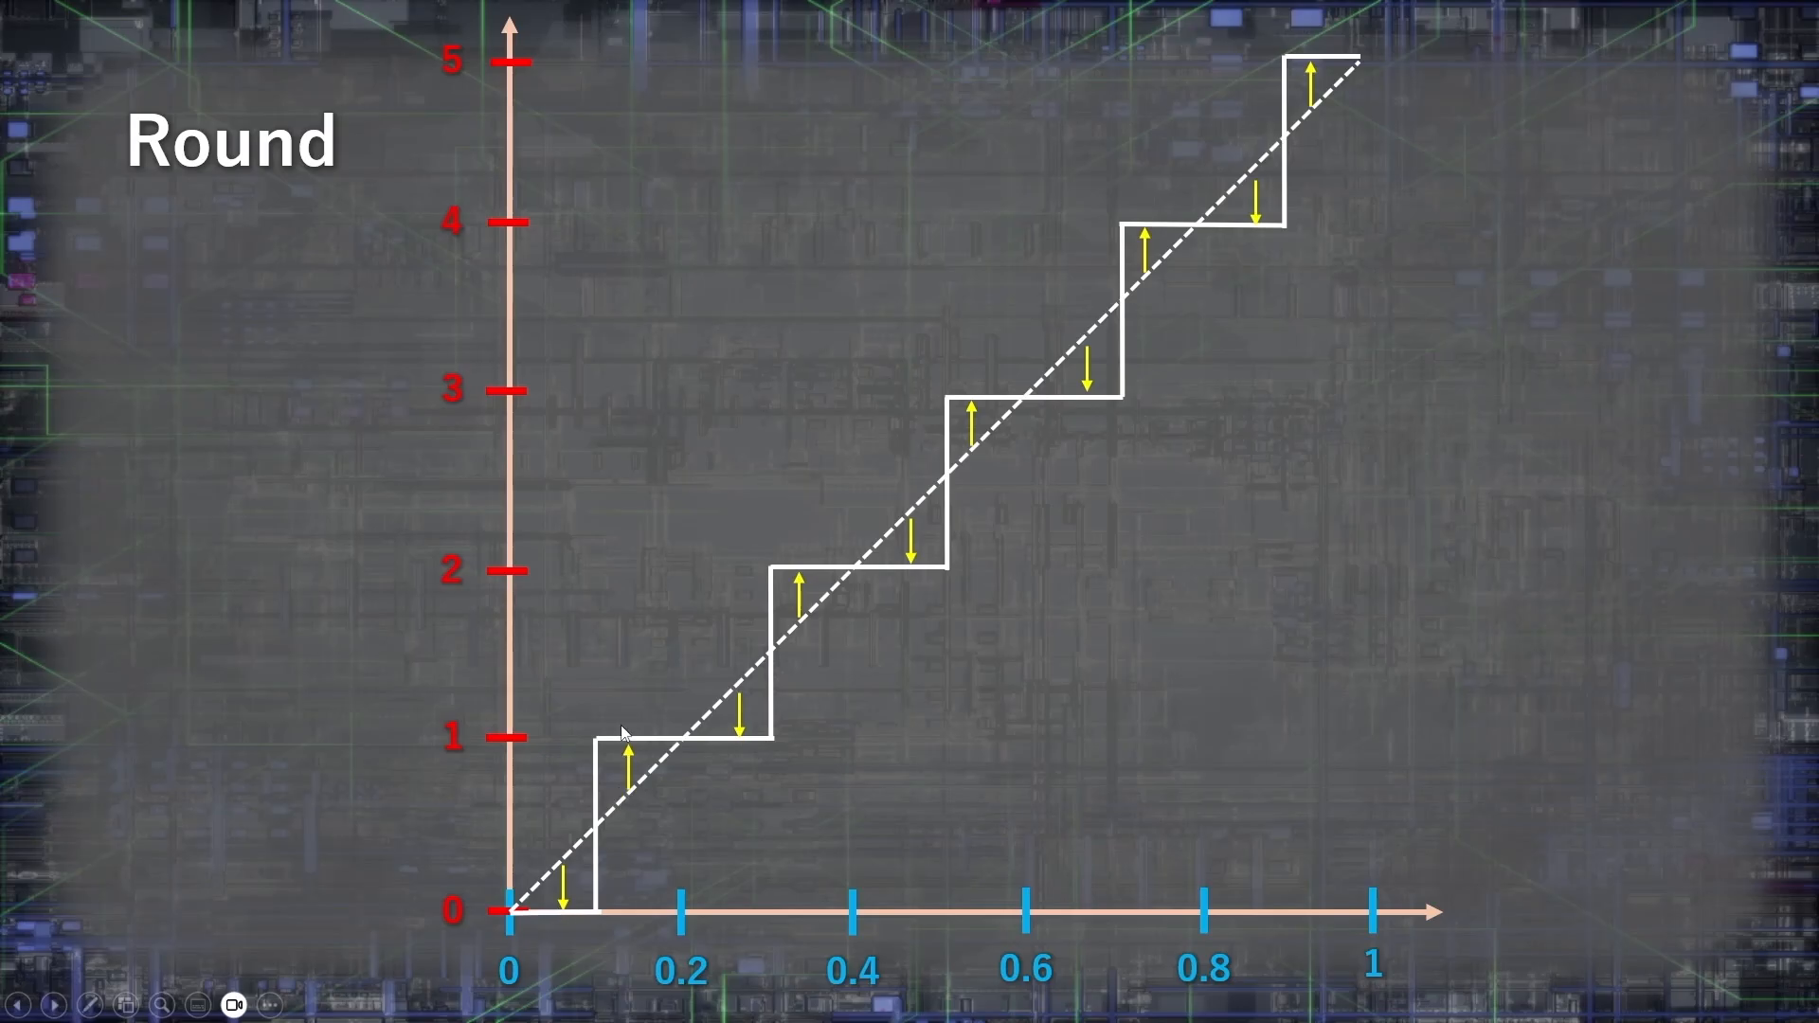
{"action": "left_click", "coordinate": [1623, 446]}
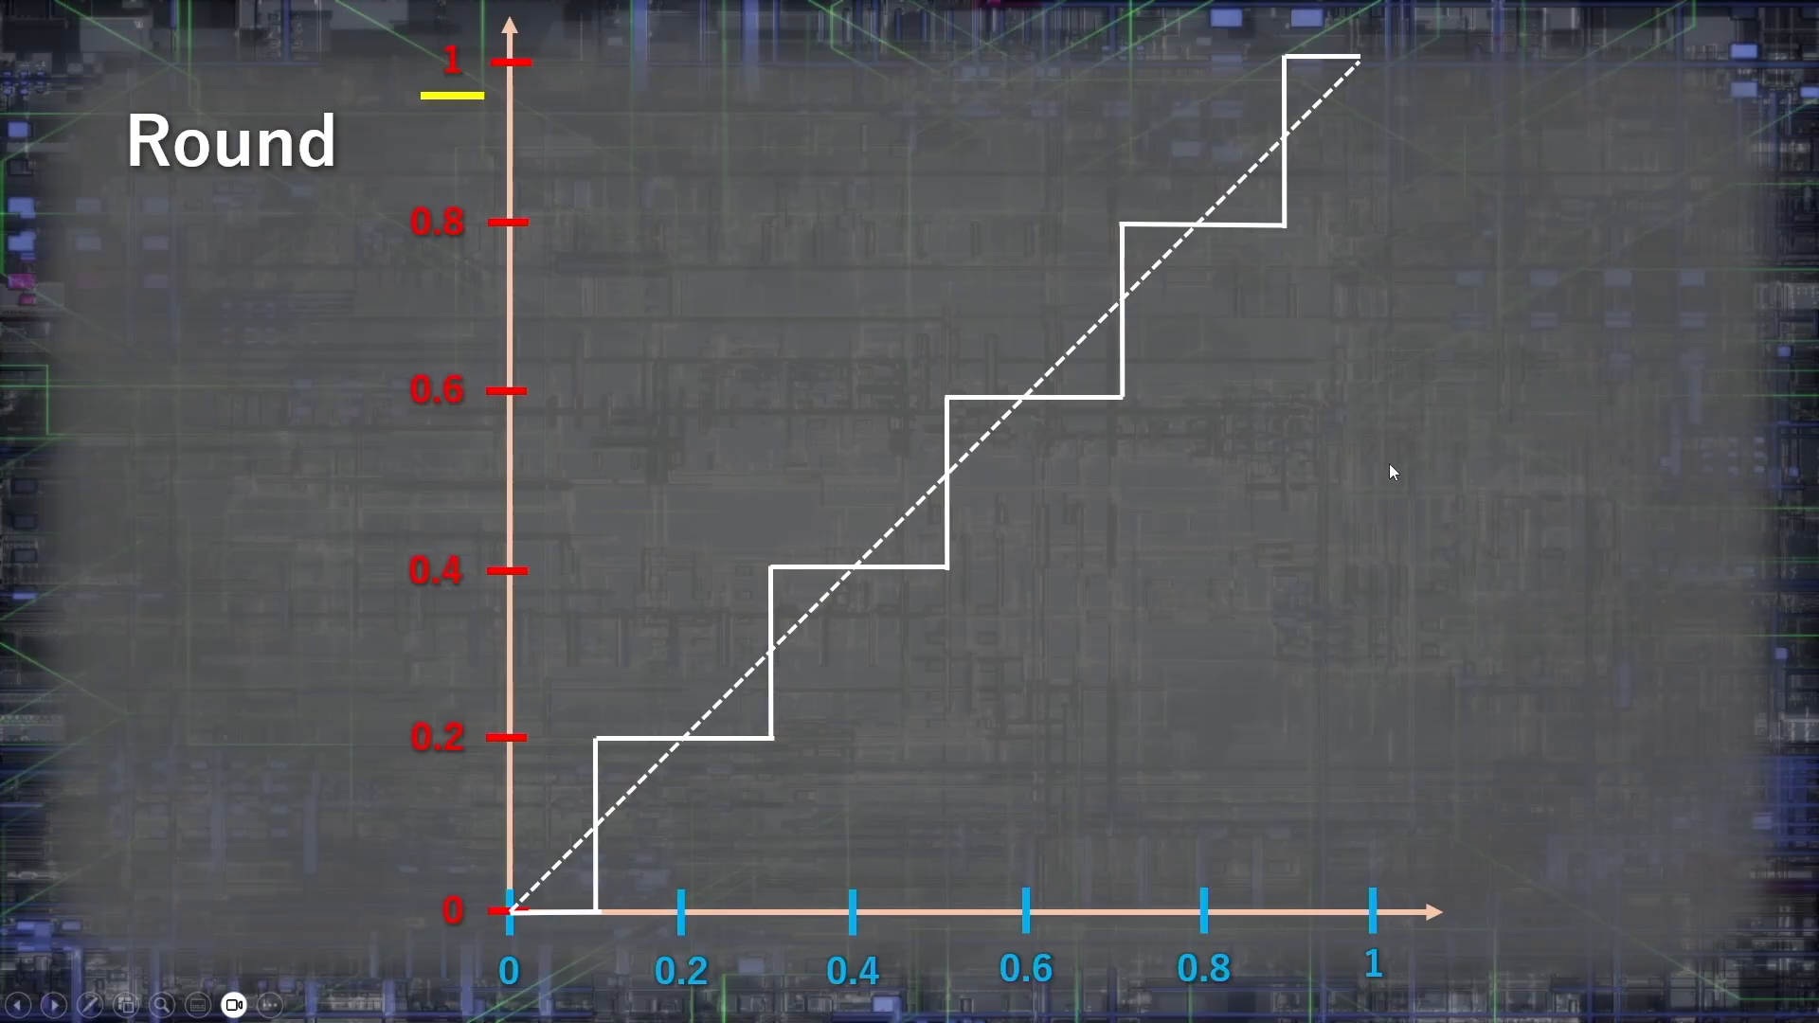
{"action": "key", "text": "Escape"}
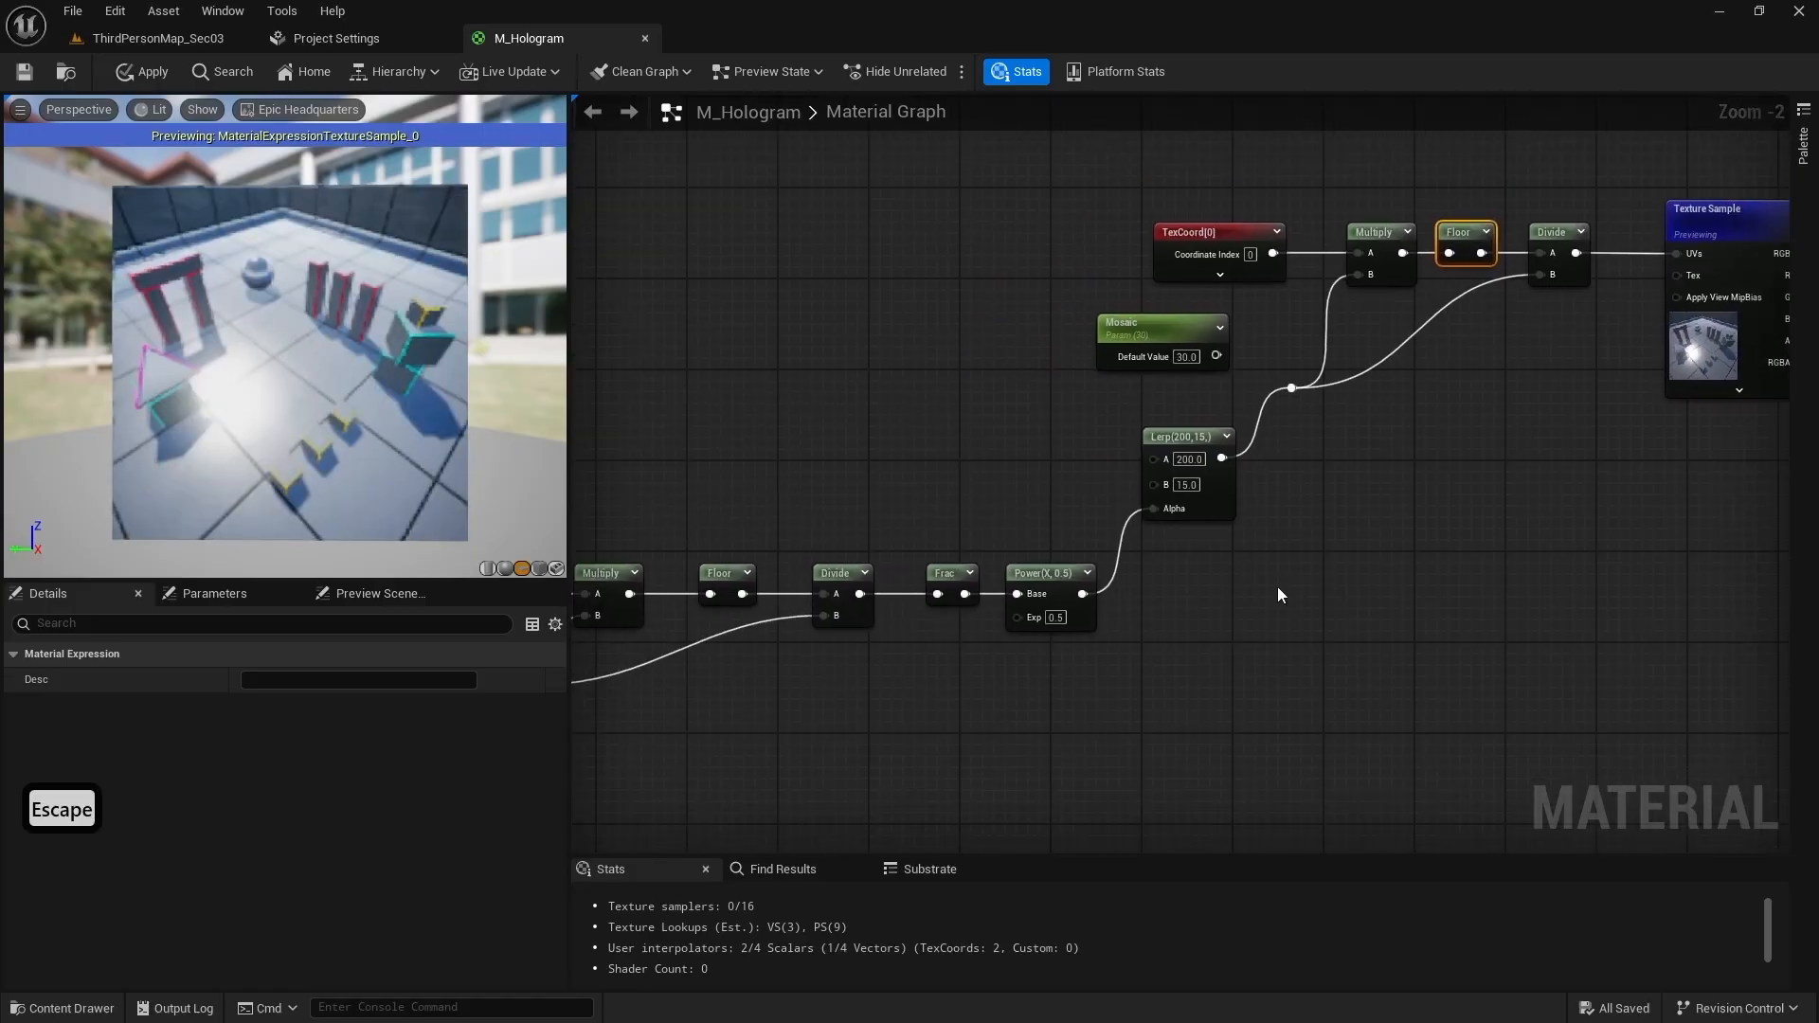
Step: Add a Round node and wire it from the Multiply output into the Divide's A input in place of Floor
{"action": "scroll", "coordinate": [1156, 417], "scroll_direction": "up", "scroll_amount": 2}
{"action": "right_click_drag", "start_coordinate": [1136, 443], "coordinate": [1101, 367]}
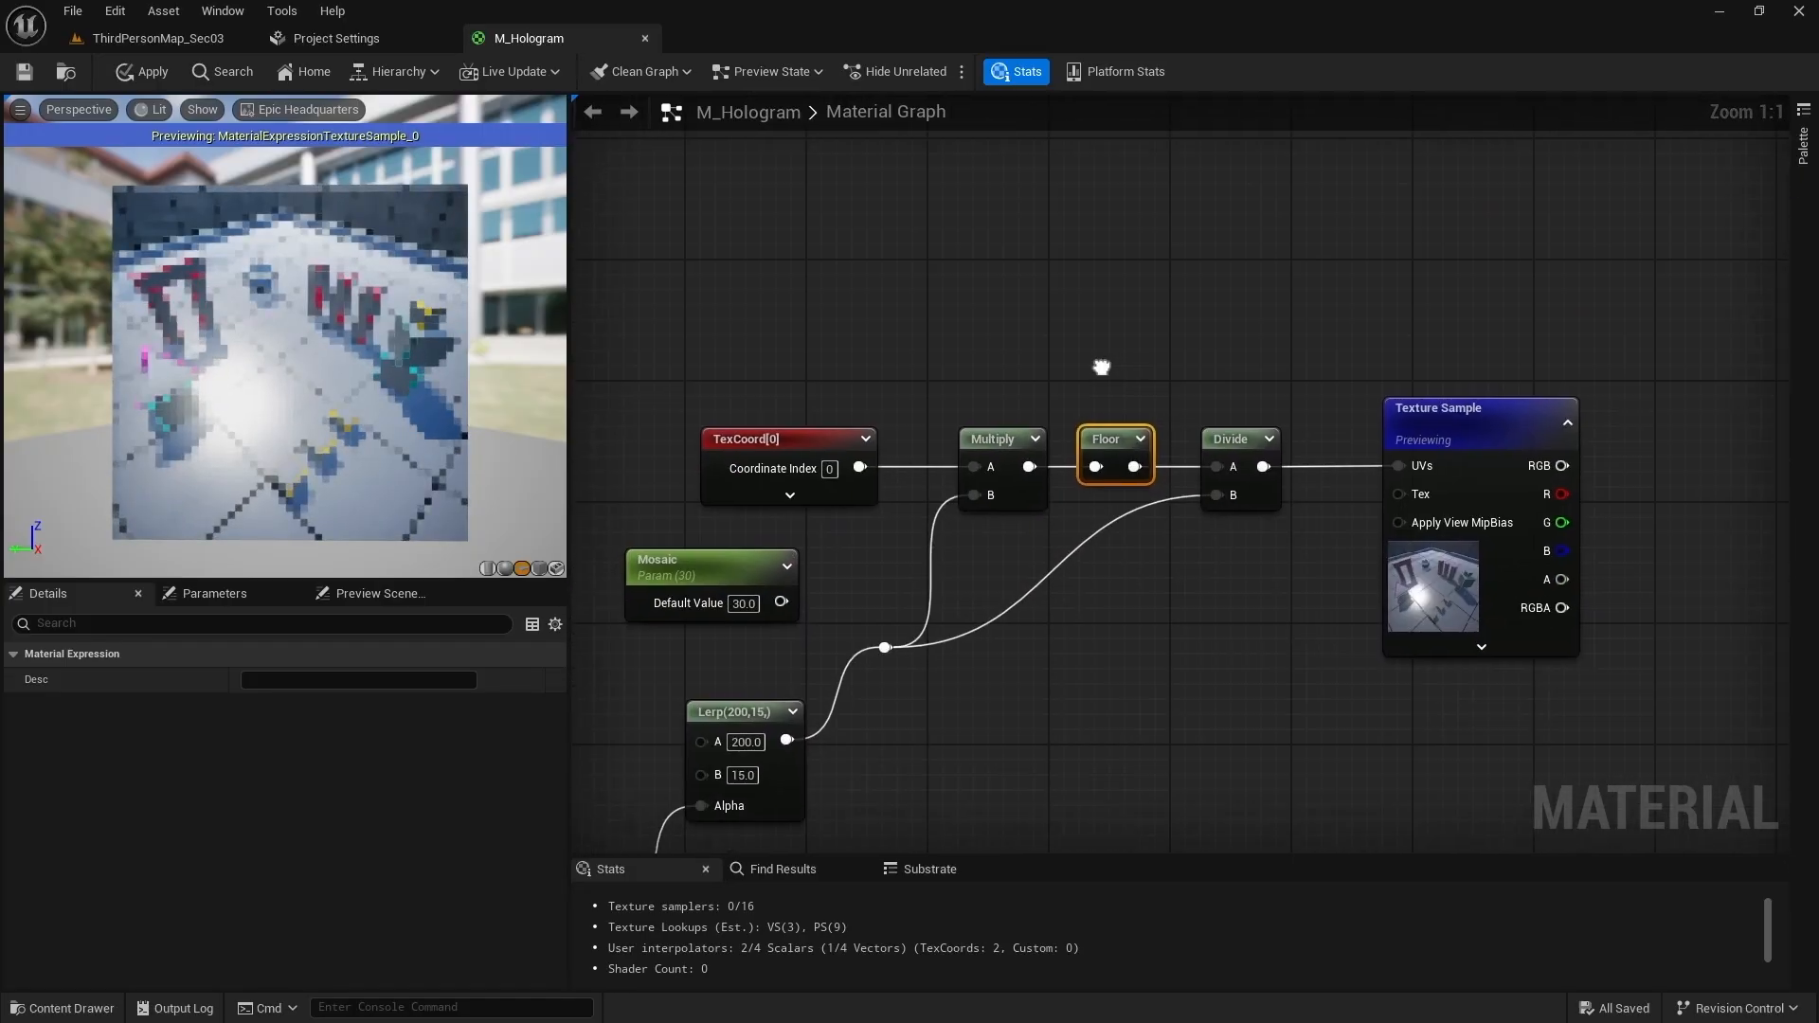
{"action": "key", "text": "Tab"}
{"action": "type", "text": "roun"}
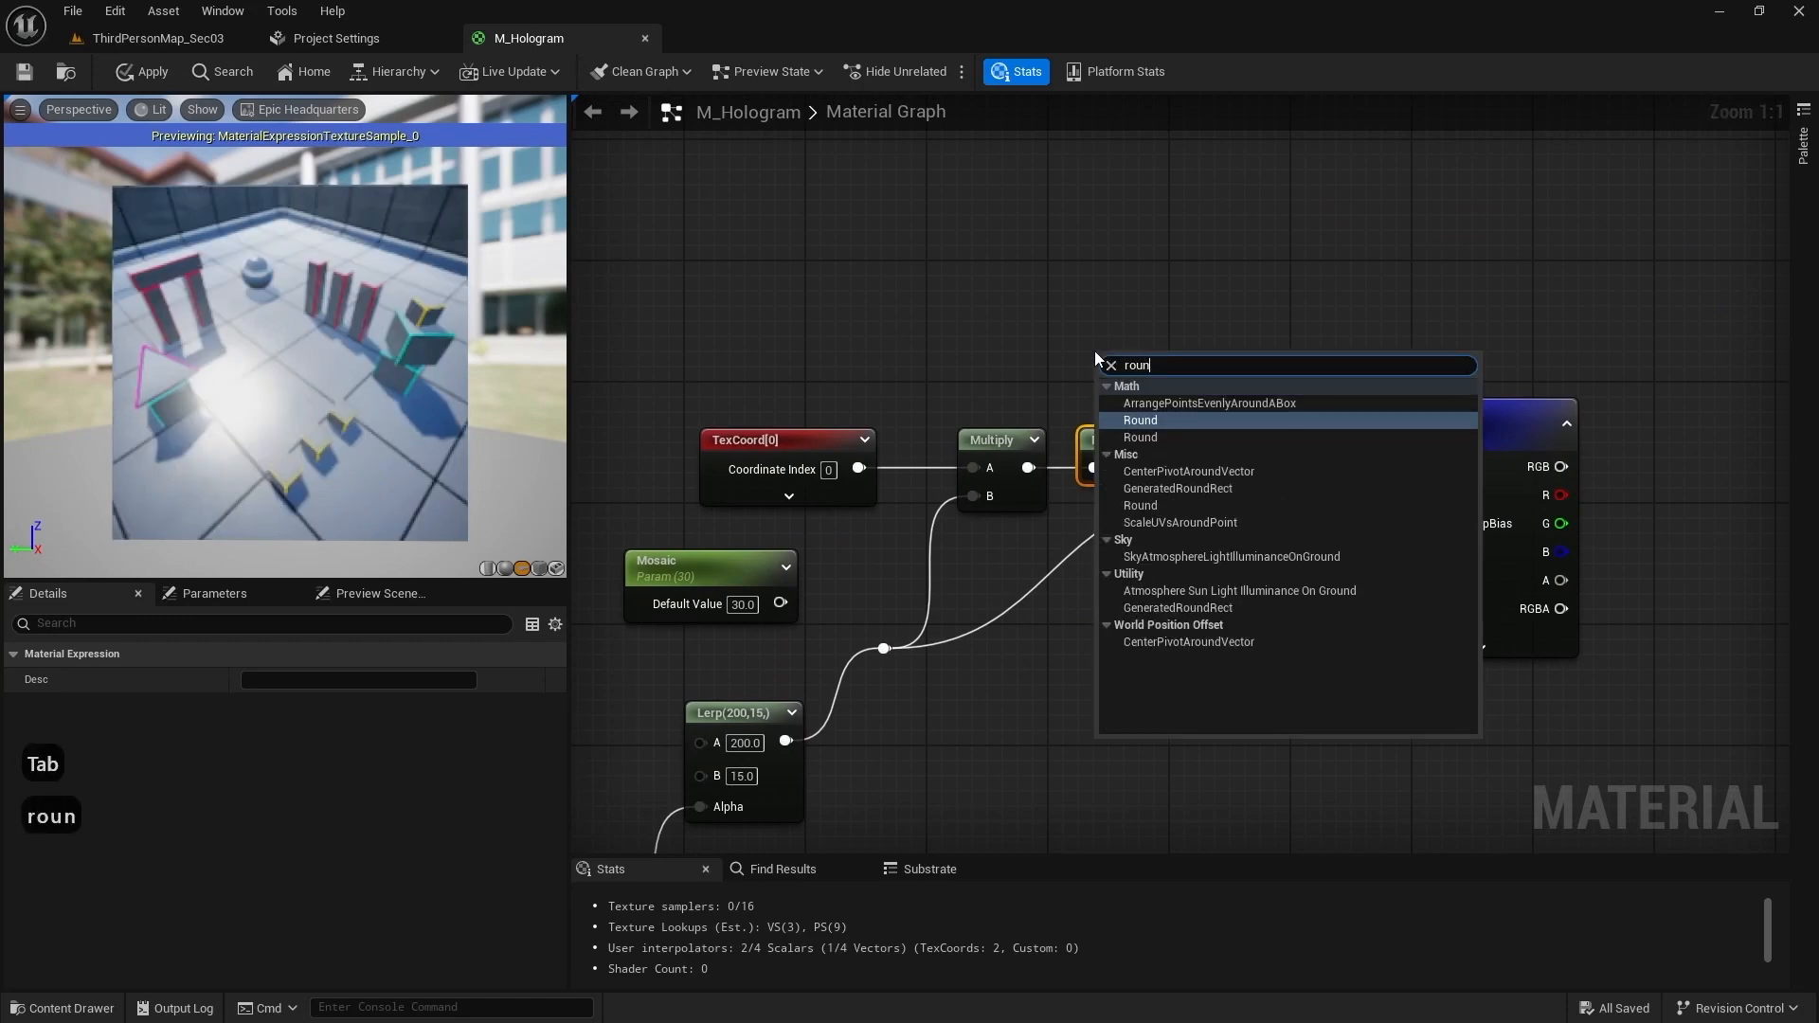
{"action": "key", "text": "Return"}
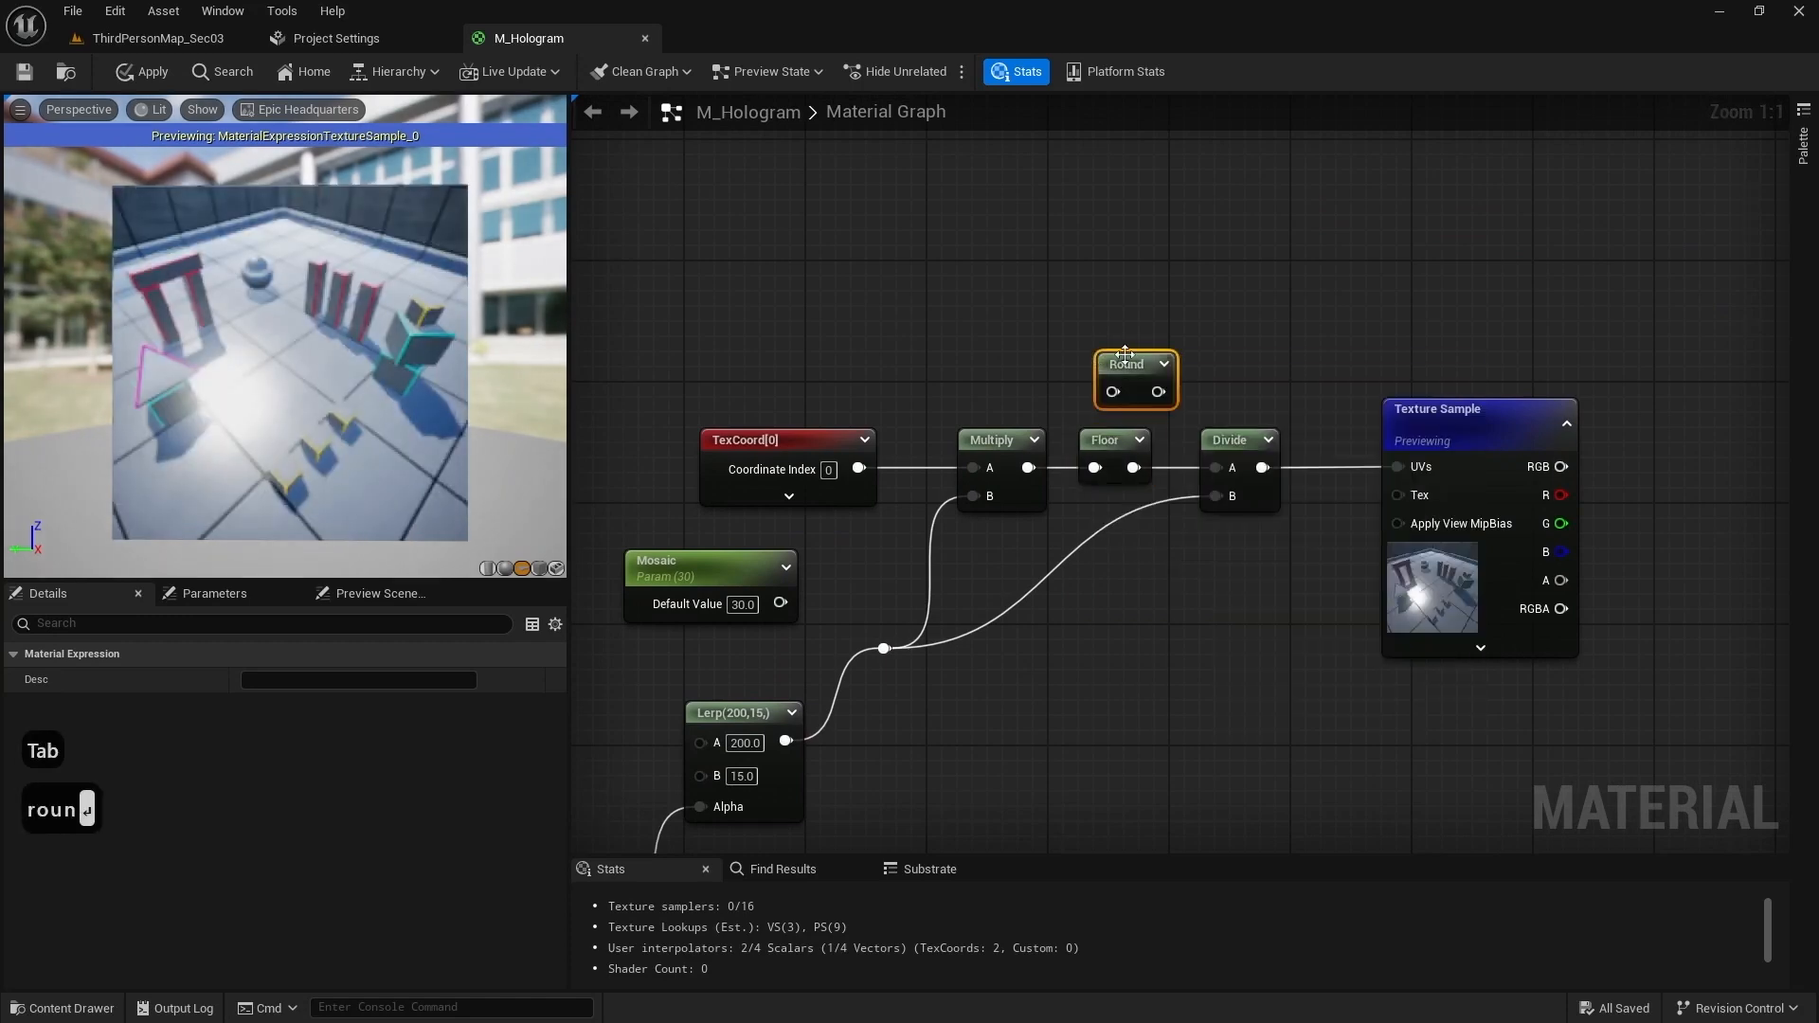
{"action": "left_click_drag", "start_coordinate": [1156, 381], "coordinate": [1123, 366]}
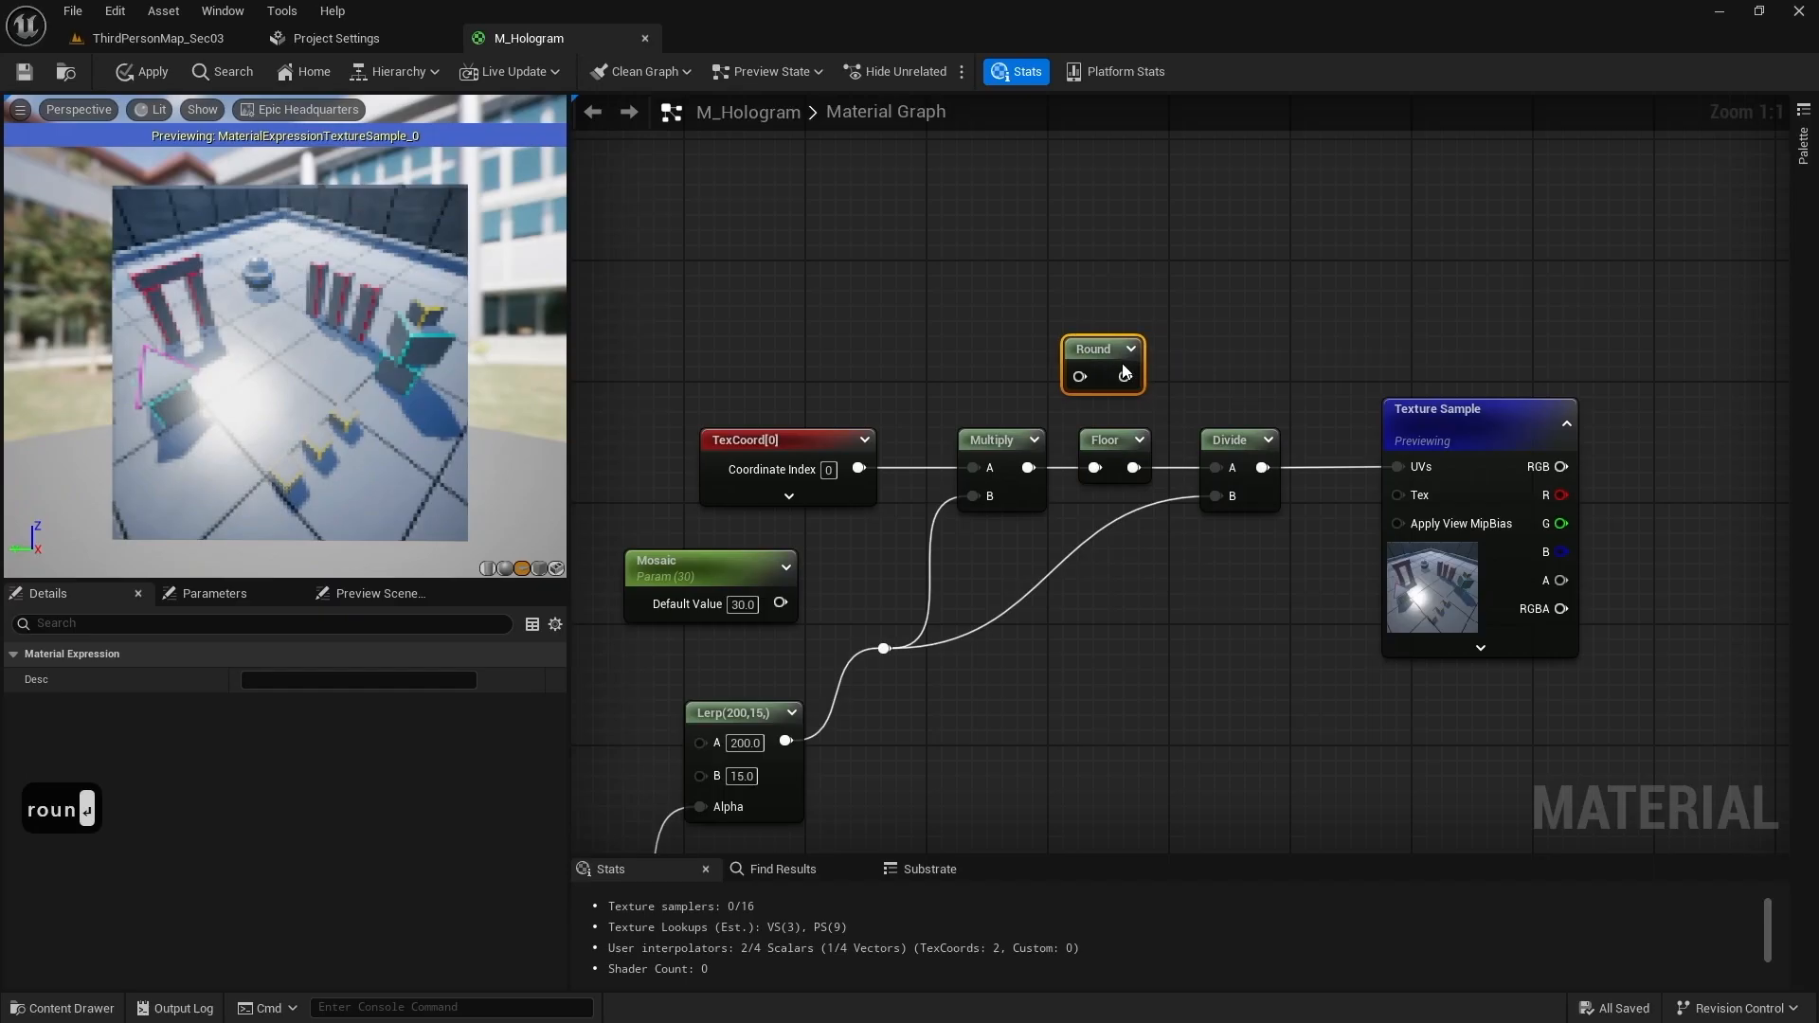
{"action": "left_click_drag", "start_coordinate": [1028, 467], "coordinate": [1214, 463]}
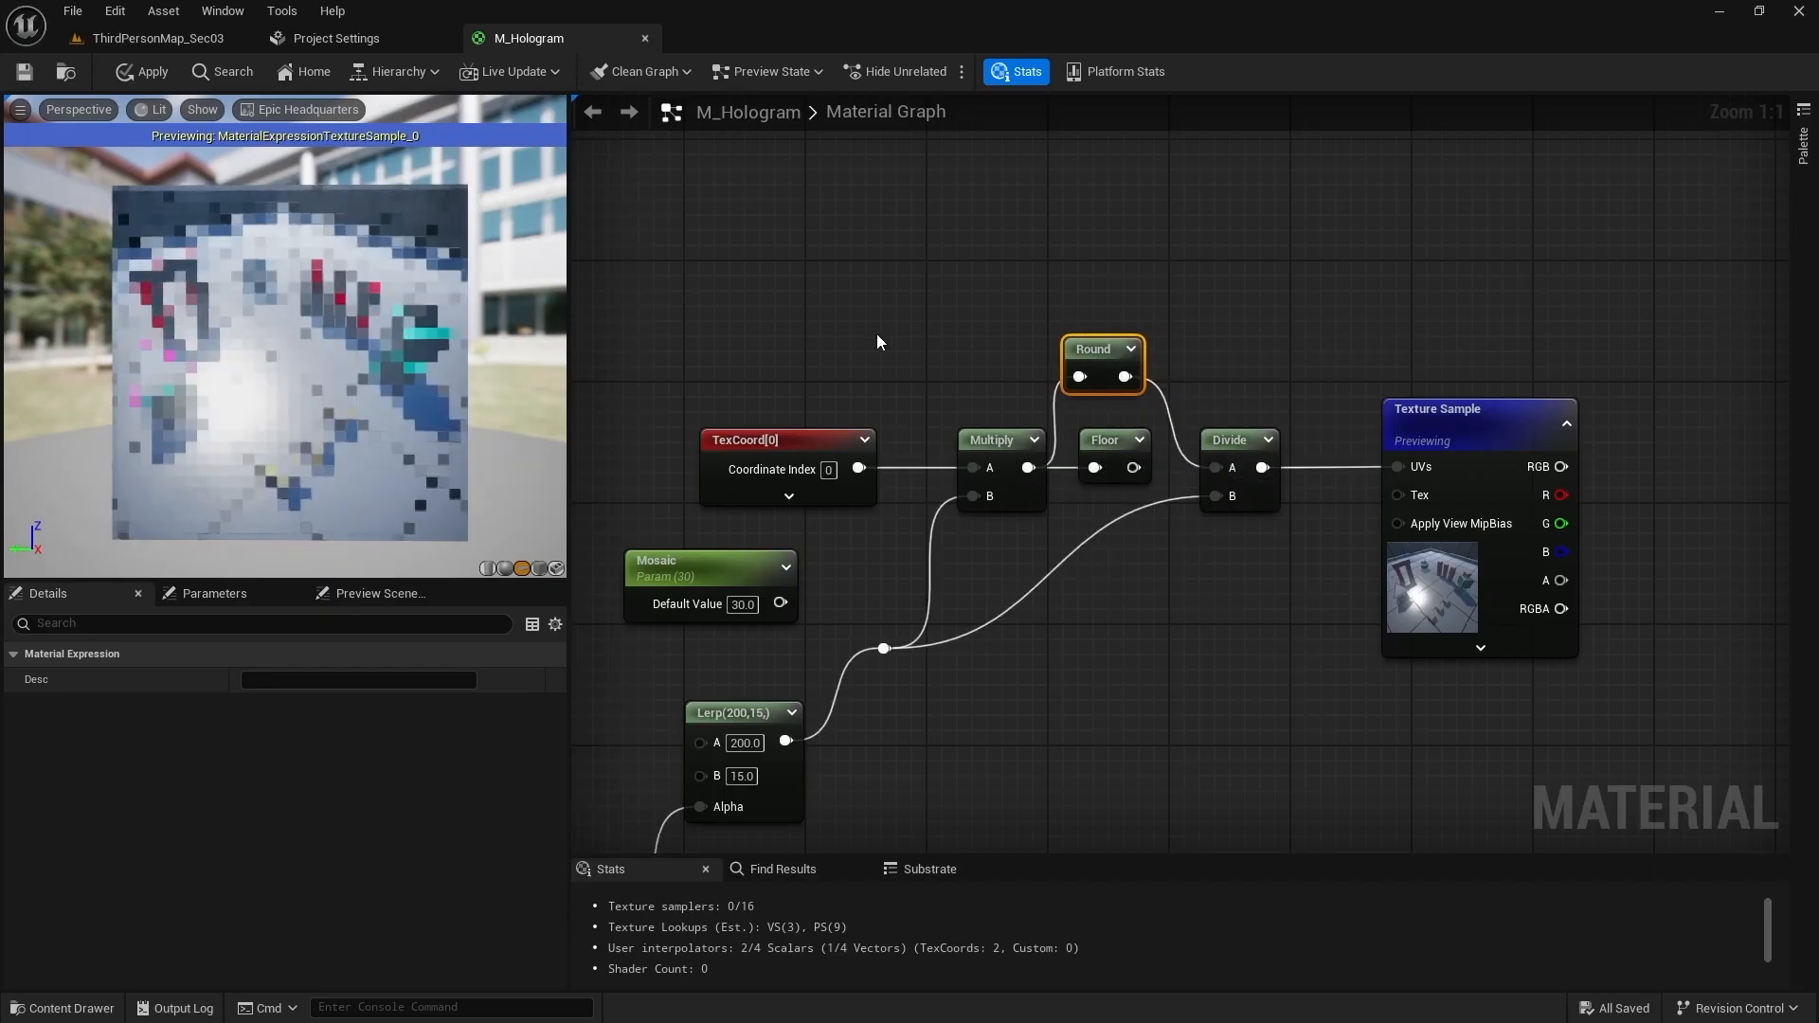
{"action": "left_click", "coordinate": [858, 324]}
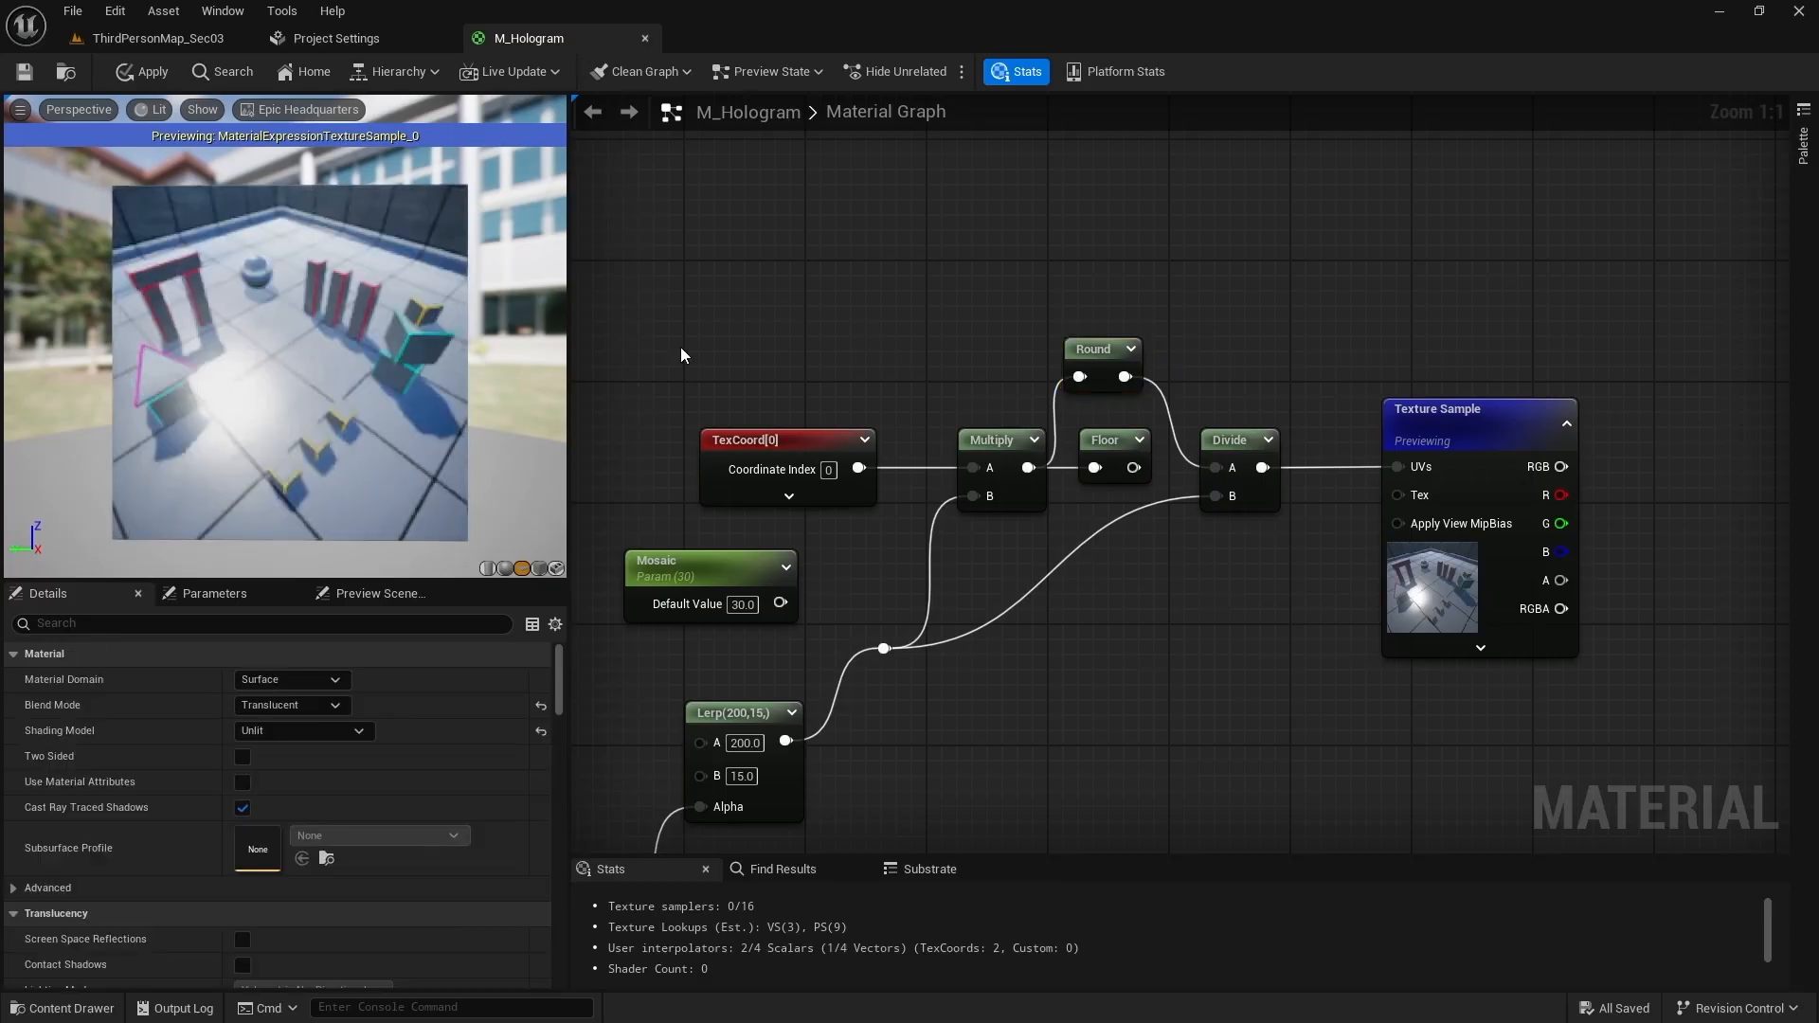
{"action": "right_click_drag", "start_coordinate": [680, 346], "coordinate": [800, 344]}
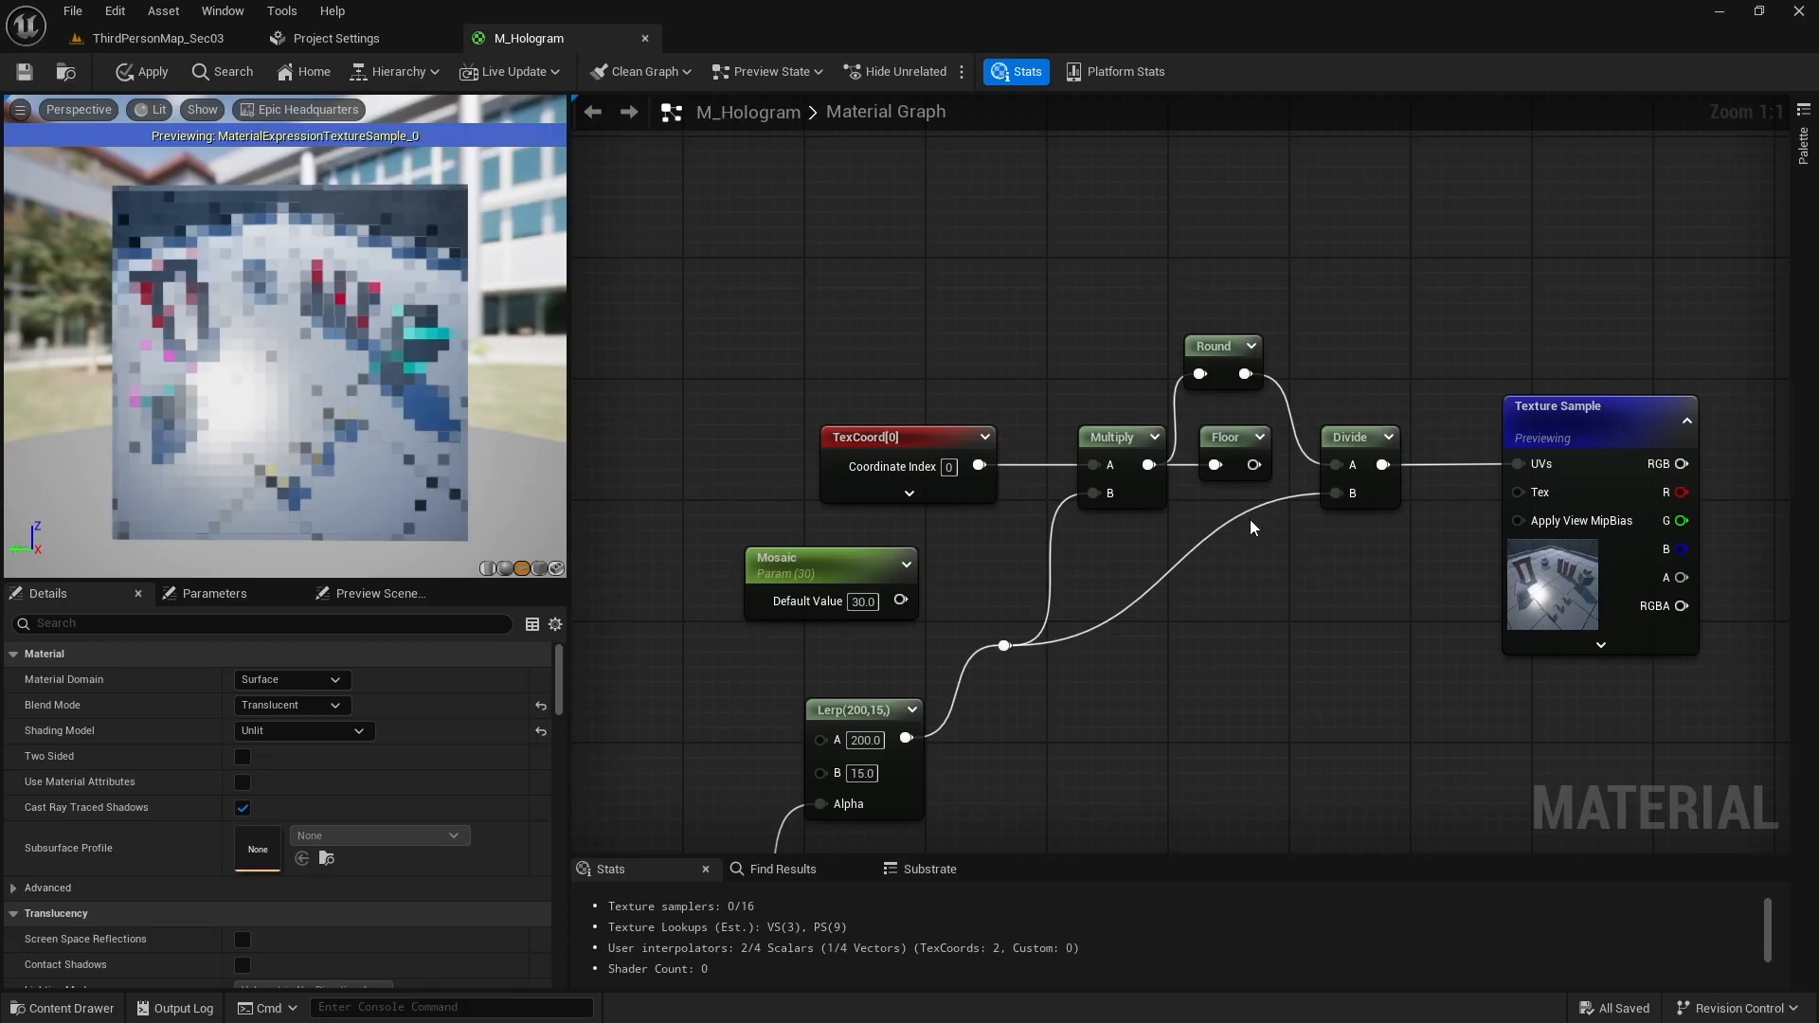
Step: Delete the Floor node and move Round into its place between Multiply and Divide
{"action": "left_click", "coordinate": [1228, 437]}
{"action": "key", "text": "Delete"}
{"action": "left_click_drag", "start_coordinate": [1227, 343], "coordinate": [1225, 431]}
{"action": "left_click", "coordinate": [1181, 325]}
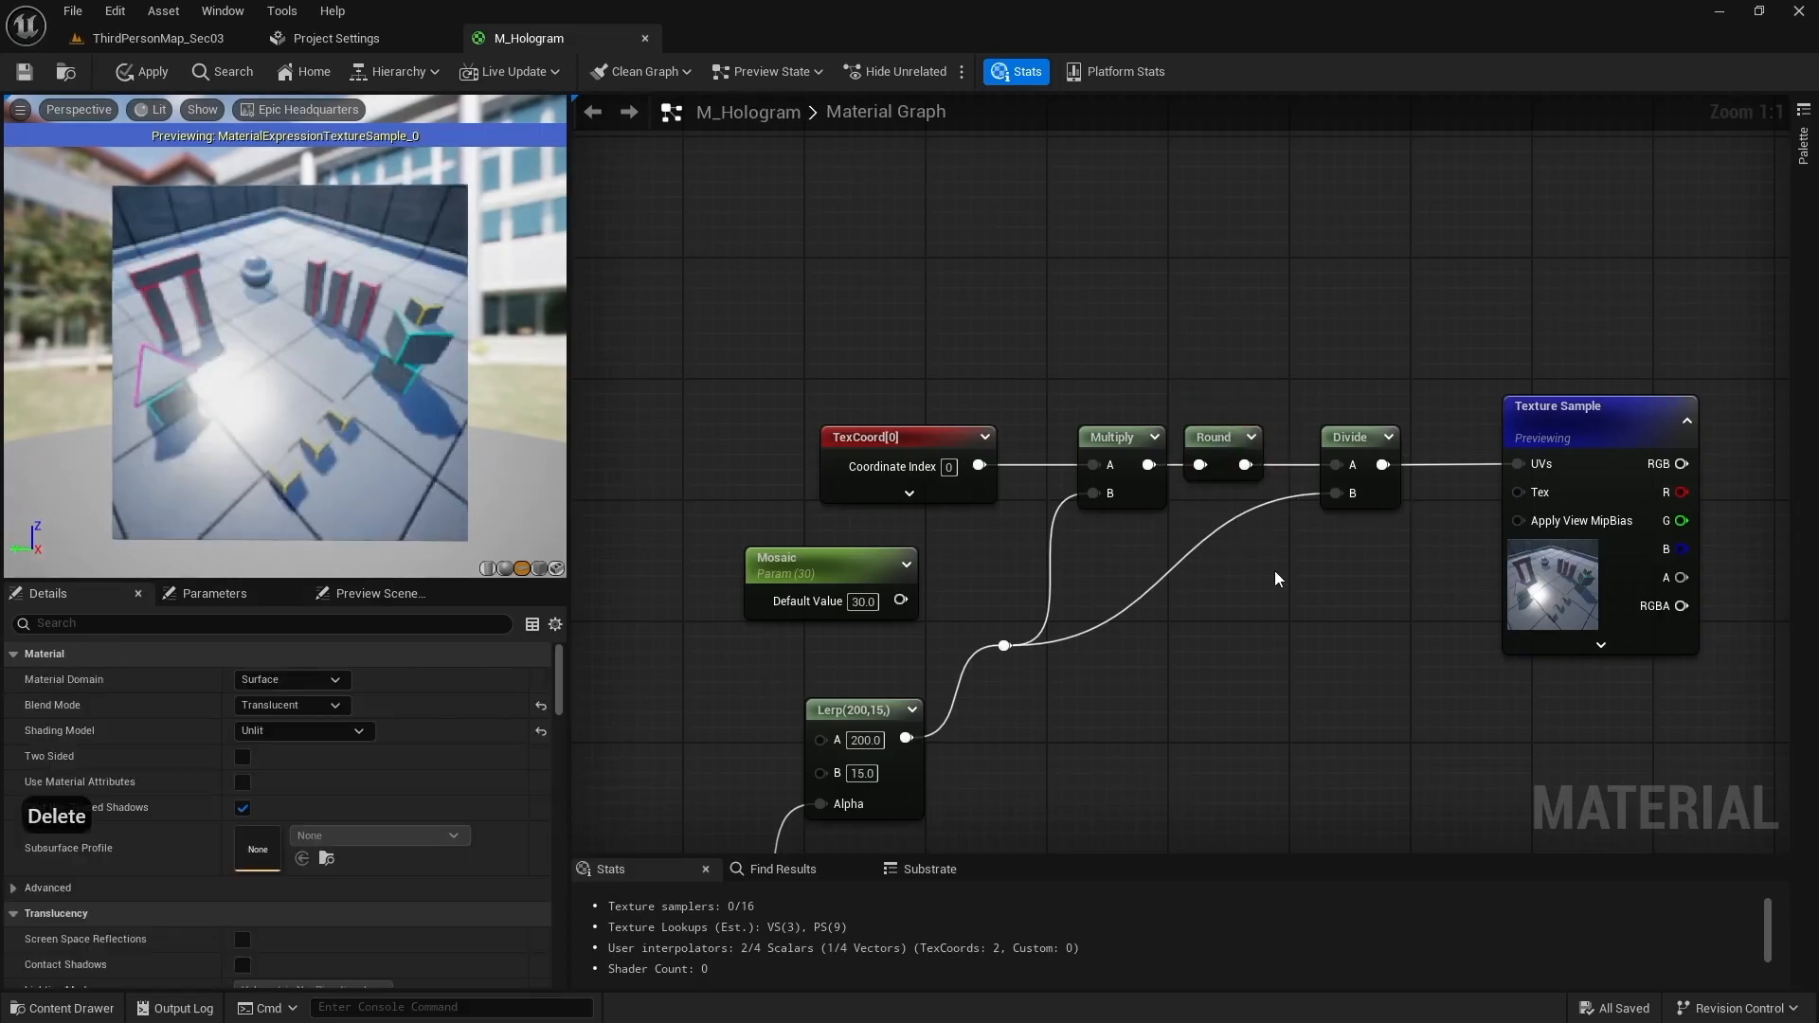
Step: Delete the Texture Sample node used for previewing the mosaic UVs
{"action": "scroll", "coordinate": [1275, 570], "scroll_direction": "down", "scroll_amount": 3}
{"action": "right_click_drag", "start_coordinate": [1241, 588], "coordinate": [1287, 500]}
{"action": "scroll", "coordinate": [1402, 398], "scroll_direction": "up", "scroll_amount": 1}
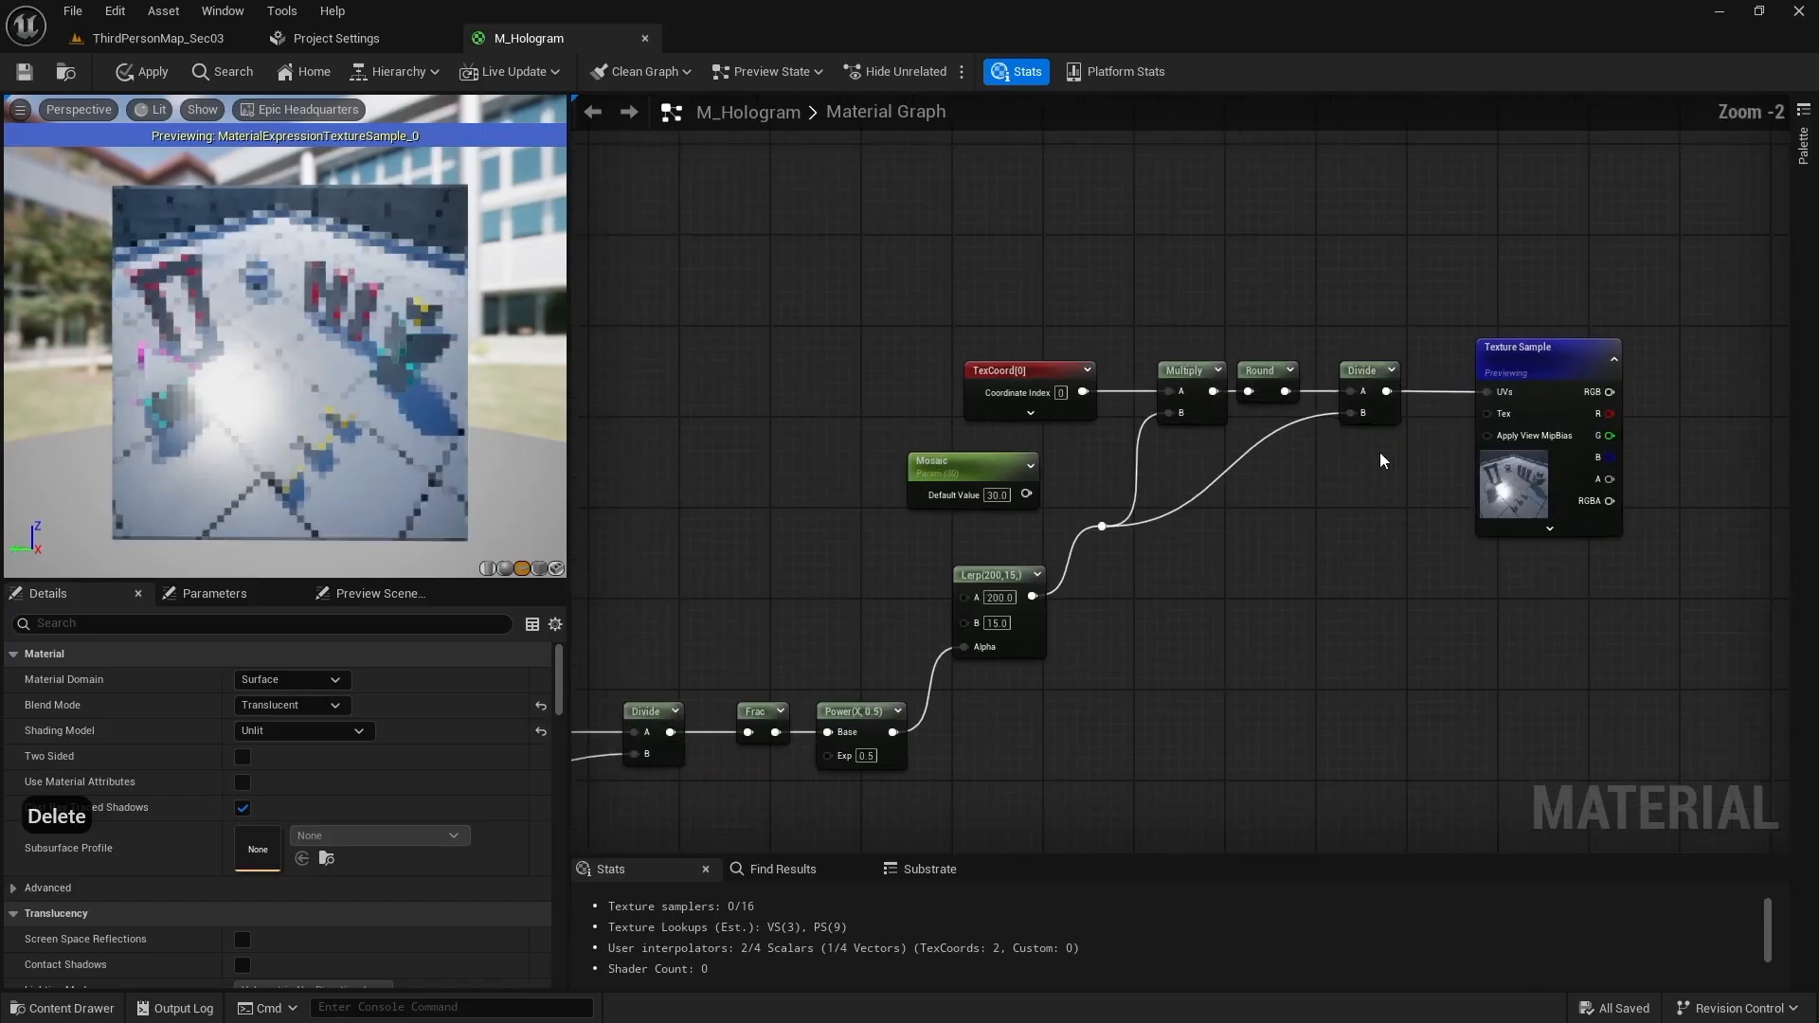
{"action": "left_click_drag", "start_coordinate": [1450, 263], "coordinate": [1633, 578]}
{"action": "key", "text": "Delete"}
Step: Connect the Mosaic parameter to the reroute point feeding Multiply and Divide, replacing the Lerp
{"action": "right_click_drag", "start_coordinate": [1175, 652], "coordinate": [1307, 559]}
{"action": "left_click_drag", "start_coordinate": [1110, 421], "coordinate": [1185, 452]}
{"action": "scroll", "coordinate": [1288, 480], "scroll_direction": "down", "scroll_amount": 1}
{"action": "right_click_drag", "start_coordinate": [1288, 479], "coordinate": [1146, 590]}
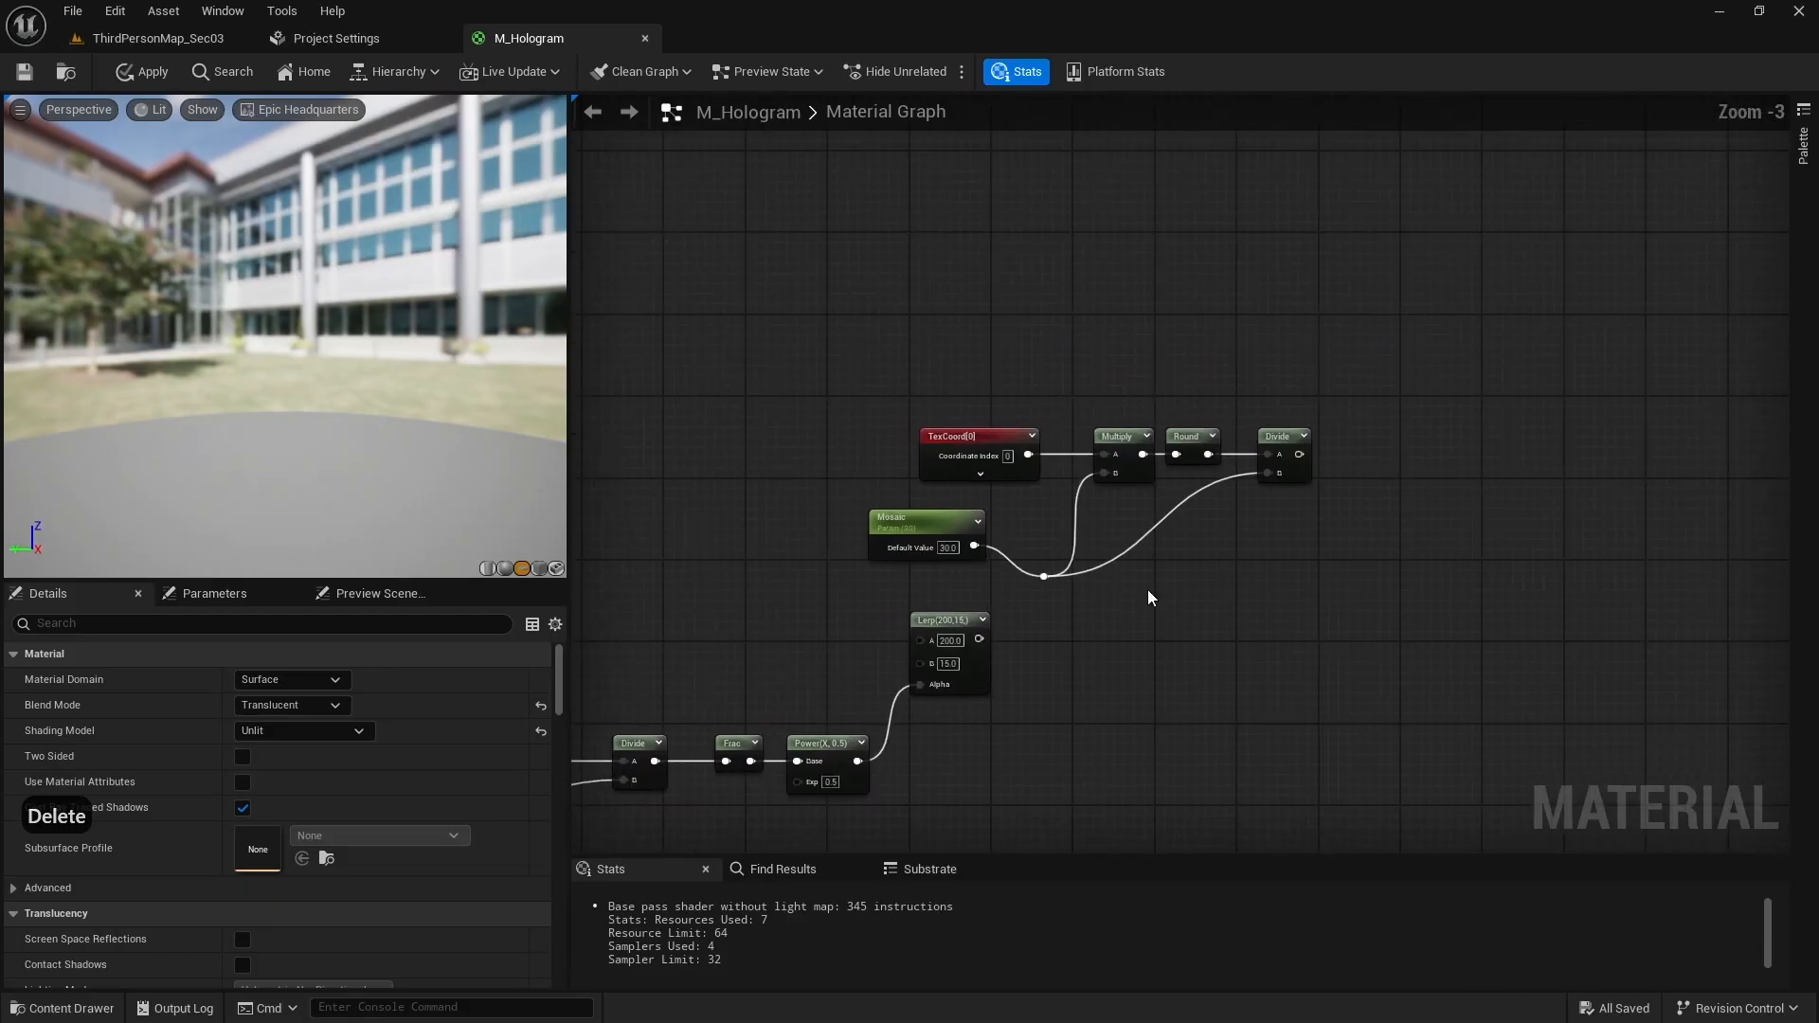
{"action": "left_click", "coordinate": [1043, 575]}
{"action": "left_click", "coordinate": [1279, 578]}
Step: Select the TexCoord and Mosaic node chain through Divide and move it away from the Time-based nodes
{"action": "right_click_drag", "start_coordinate": [1278, 577], "coordinate": [831, 372]}
{"action": "scroll", "coordinate": [807, 311], "scroll_direction": "down", "scroll_amount": 3}
{"action": "scroll", "coordinate": [840, 236], "scroll_direction": "up", "scroll_amount": 1}
{"action": "left_click_drag", "start_coordinate": [791, 401], "coordinate": [1043, 519]}
{"action": "left_click_drag", "start_coordinate": [1023, 442], "coordinate": [1127, 352]}
Step: Examine the three Scene Color nodes and their UV inputs in the RGB Shift group
{"action": "scroll", "coordinate": [1321, 430], "scroll_direction": "down", "scroll_amount": 2}
{"action": "scroll", "coordinate": [1315, 425], "scroll_direction": "up", "scroll_amount": 4}
{"action": "scroll", "coordinate": [1311, 424], "scroll_direction": "down", "scroll_amount": 5}
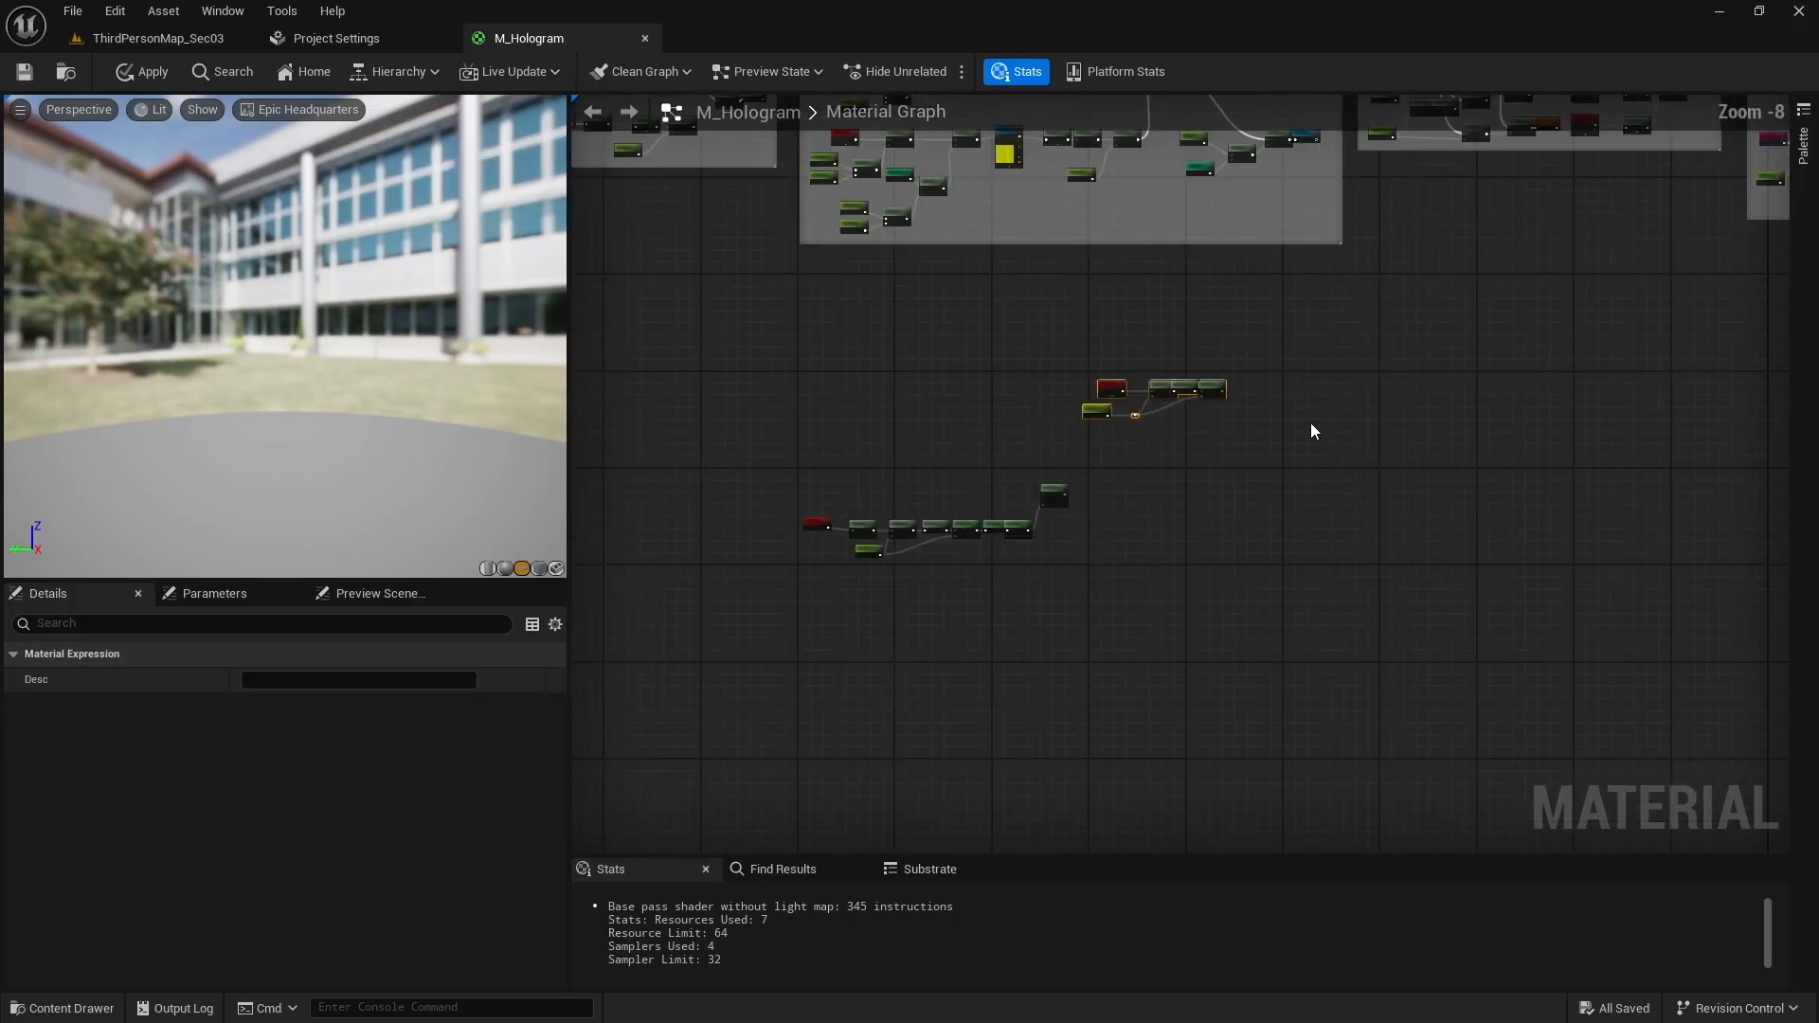
{"action": "scroll", "coordinate": [1311, 423], "scroll_direction": "down", "scroll_amount": 2}
{"action": "right_click_drag", "start_coordinate": [1386, 372], "coordinate": [1330, 575]}
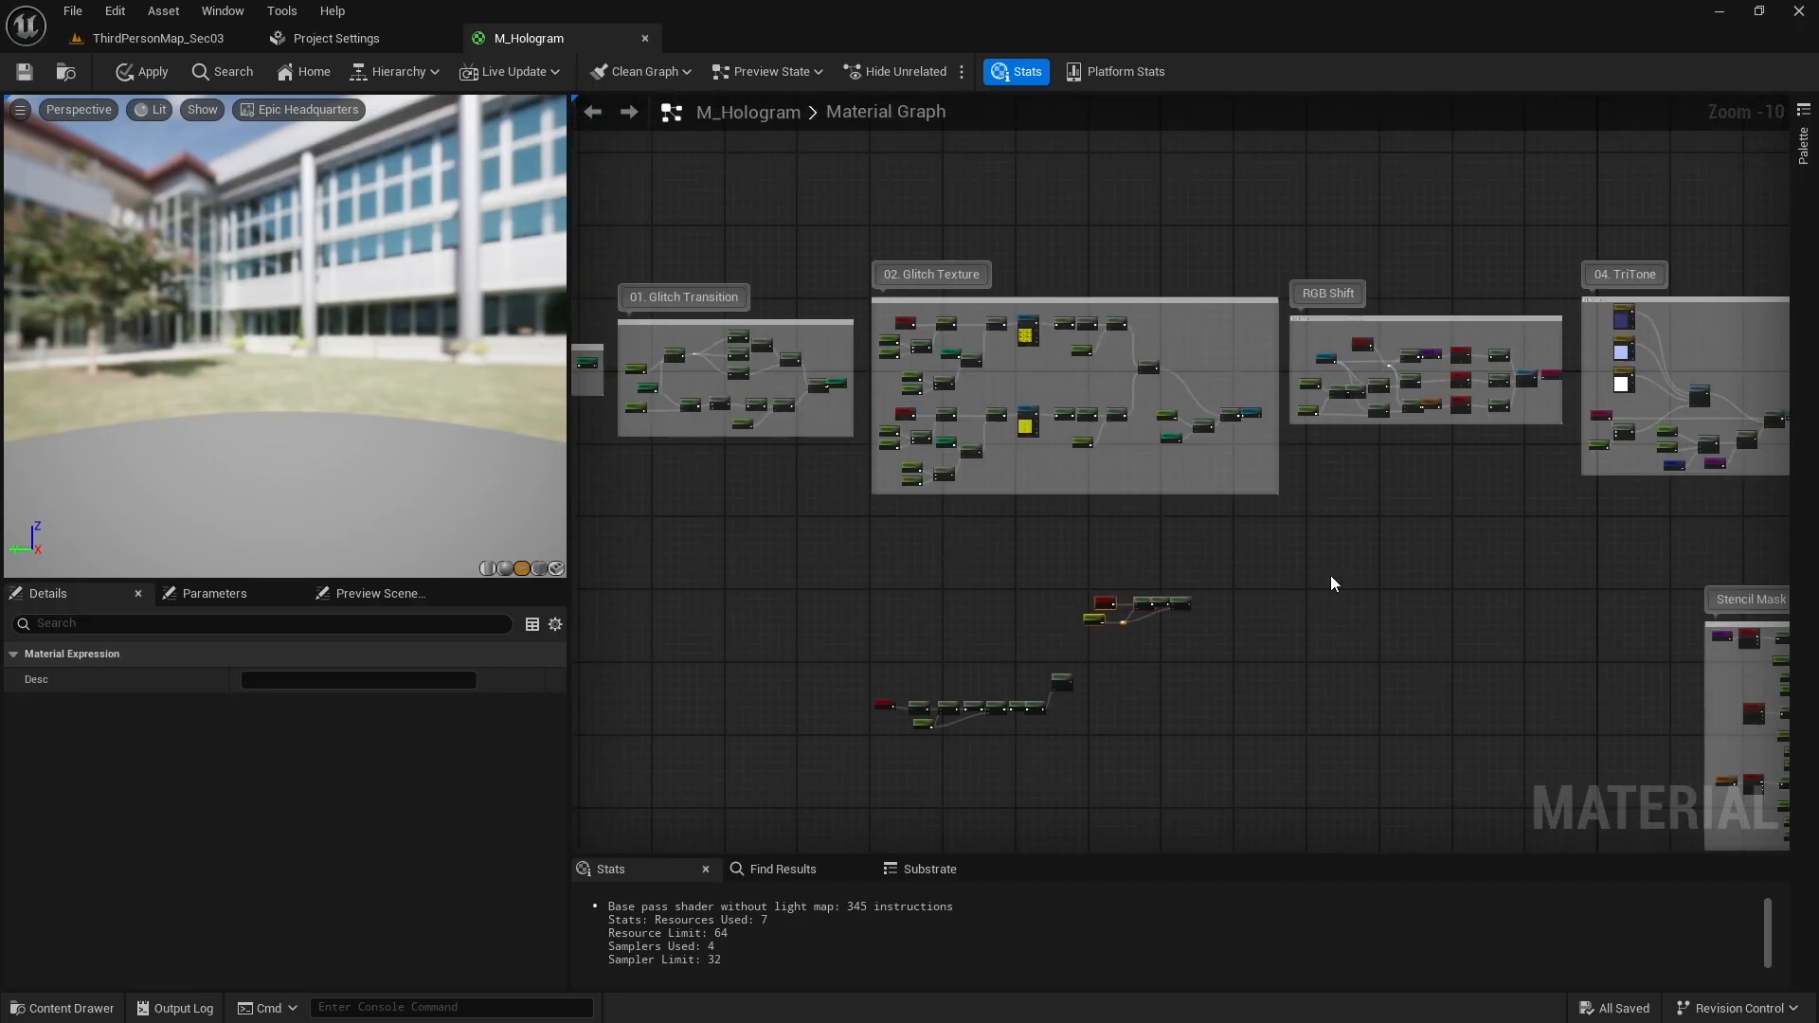
{"action": "right_click_drag", "start_coordinate": [1531, 532], "coordinate": [1106, 399]}
{"action": "scroll", "coordinate": [1014, 258], "scroll_direction": "up", "scroll_amount": 8}
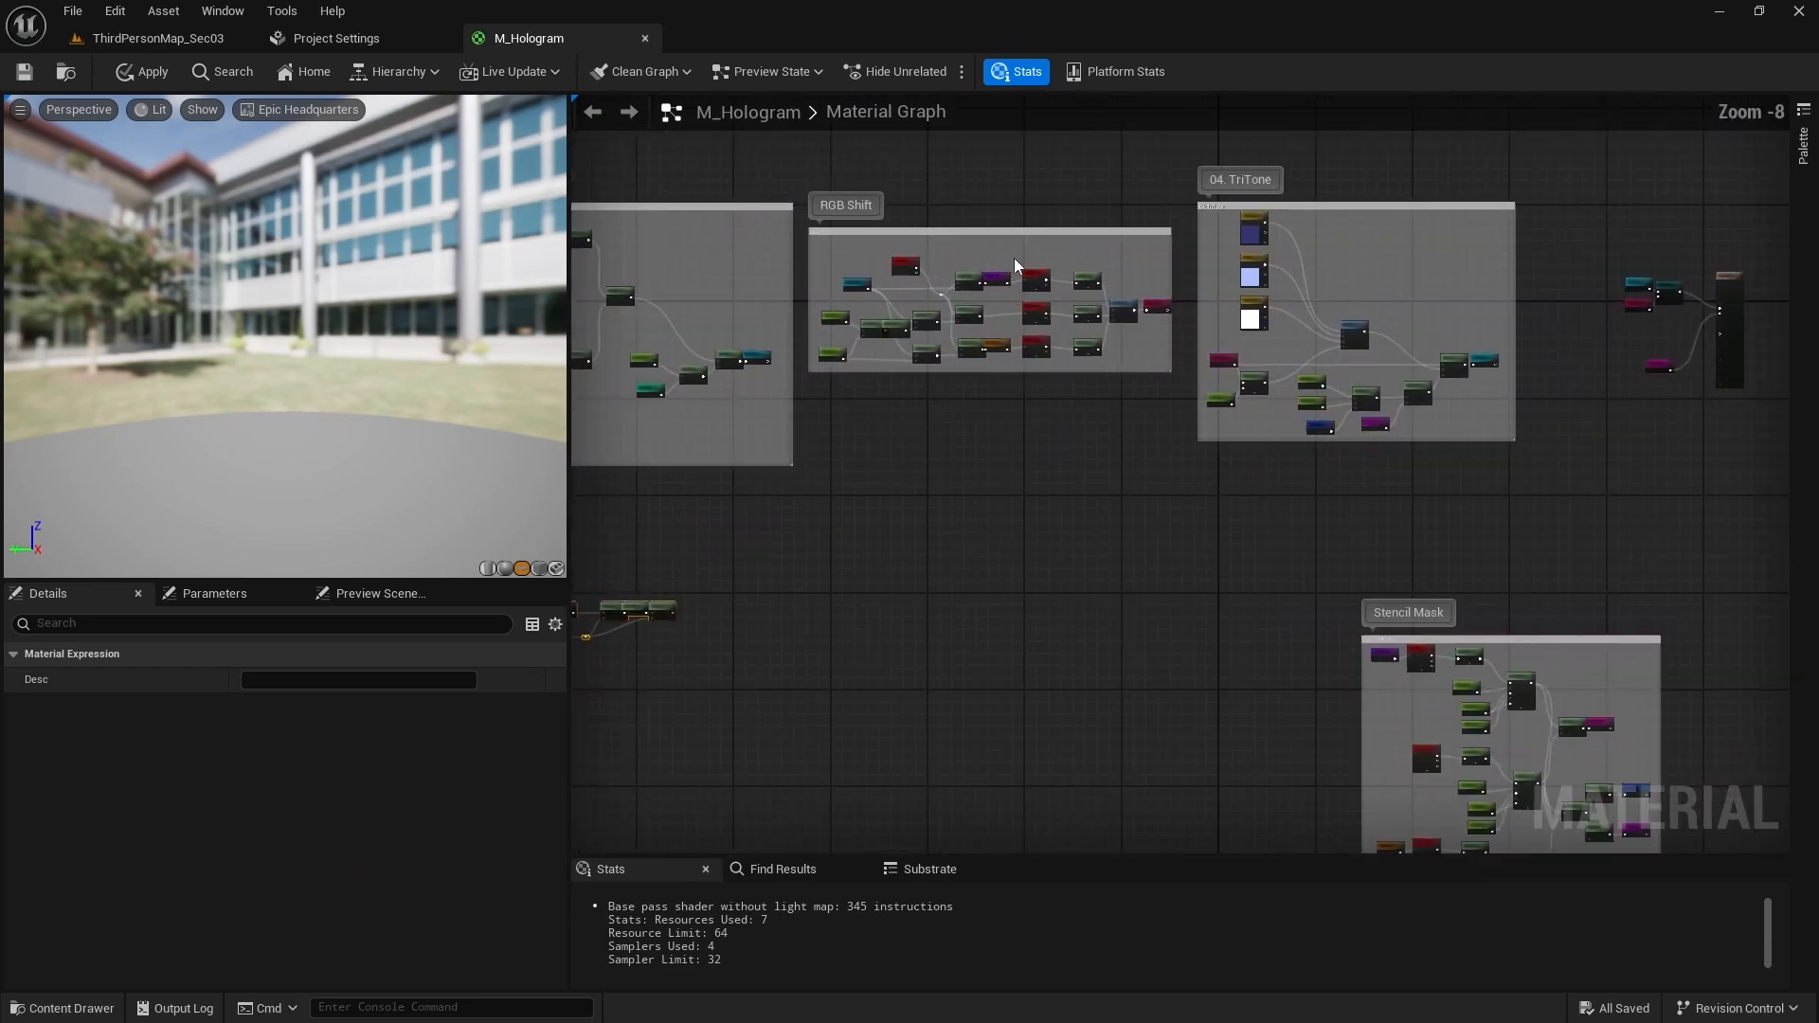
{"action": "left_click_drag", "start_coordinate": [1036, 226], "coordinate": [1077, 655]}
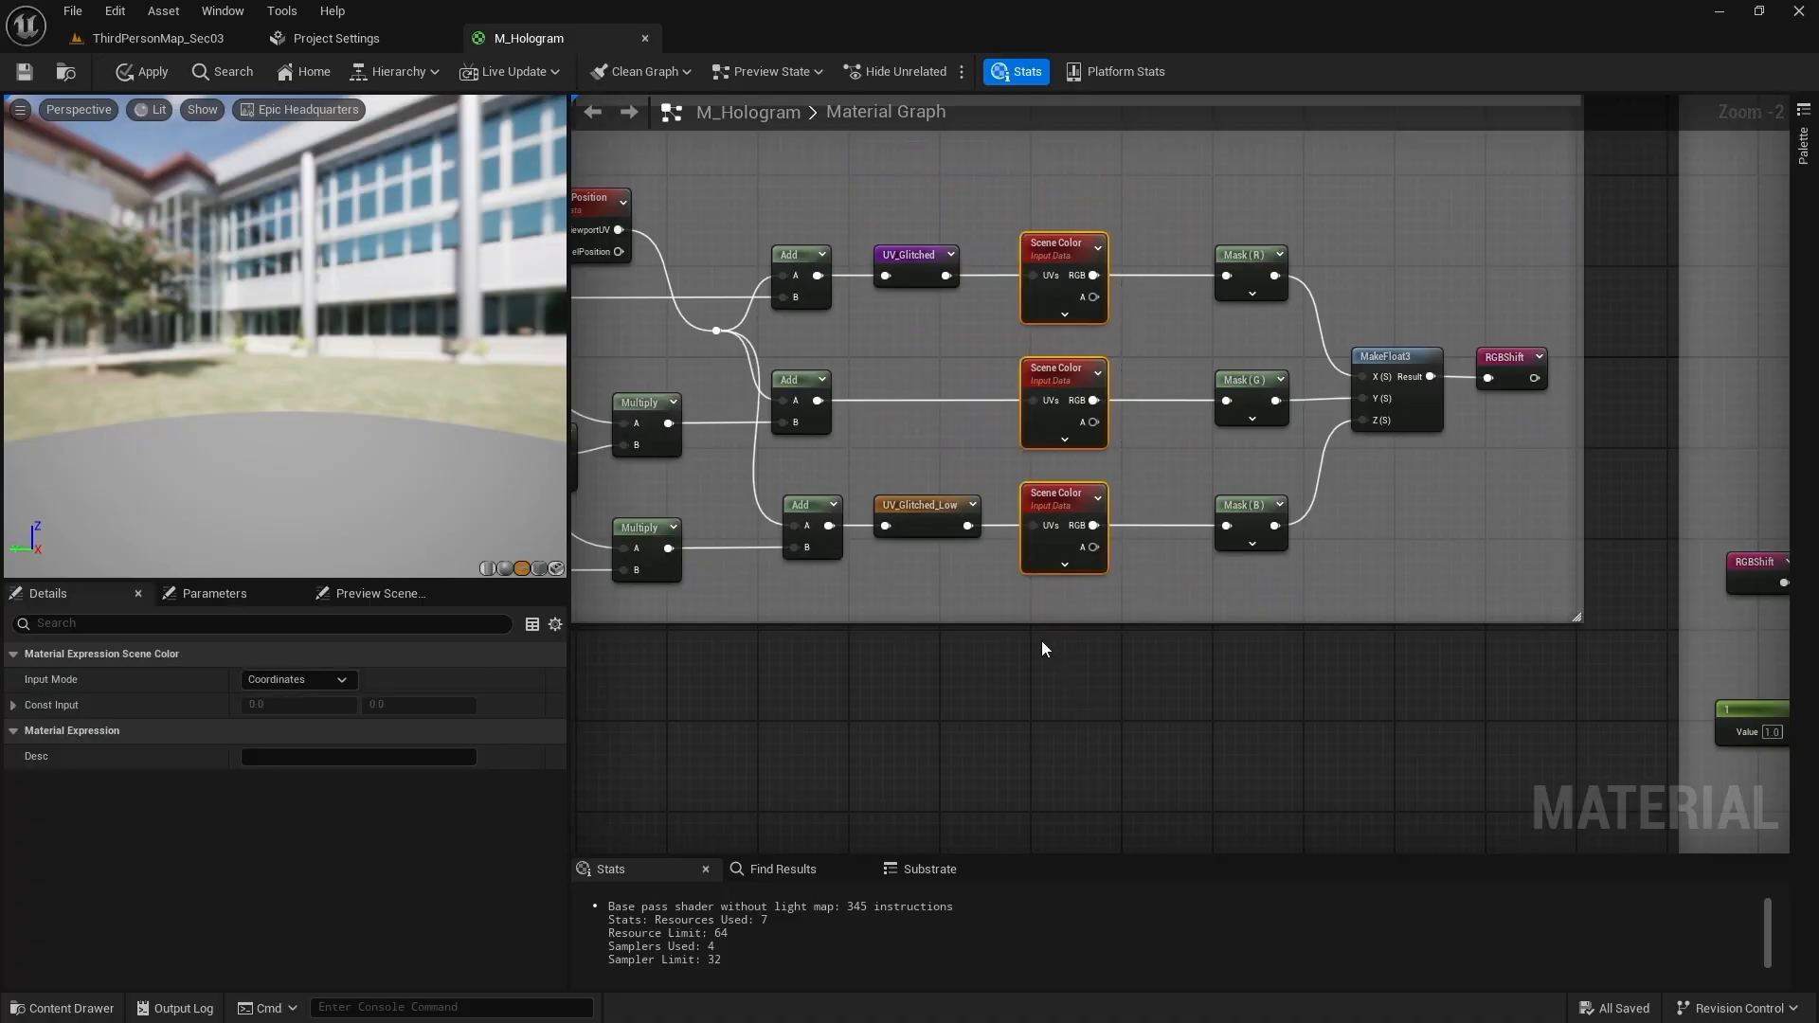
{"action": "left_click", "coordinate": [1041, 649]}
{"action": "scroll", "coordinate": [1052, 626], "scroll_direction": "down", "scroll_amount": 4}
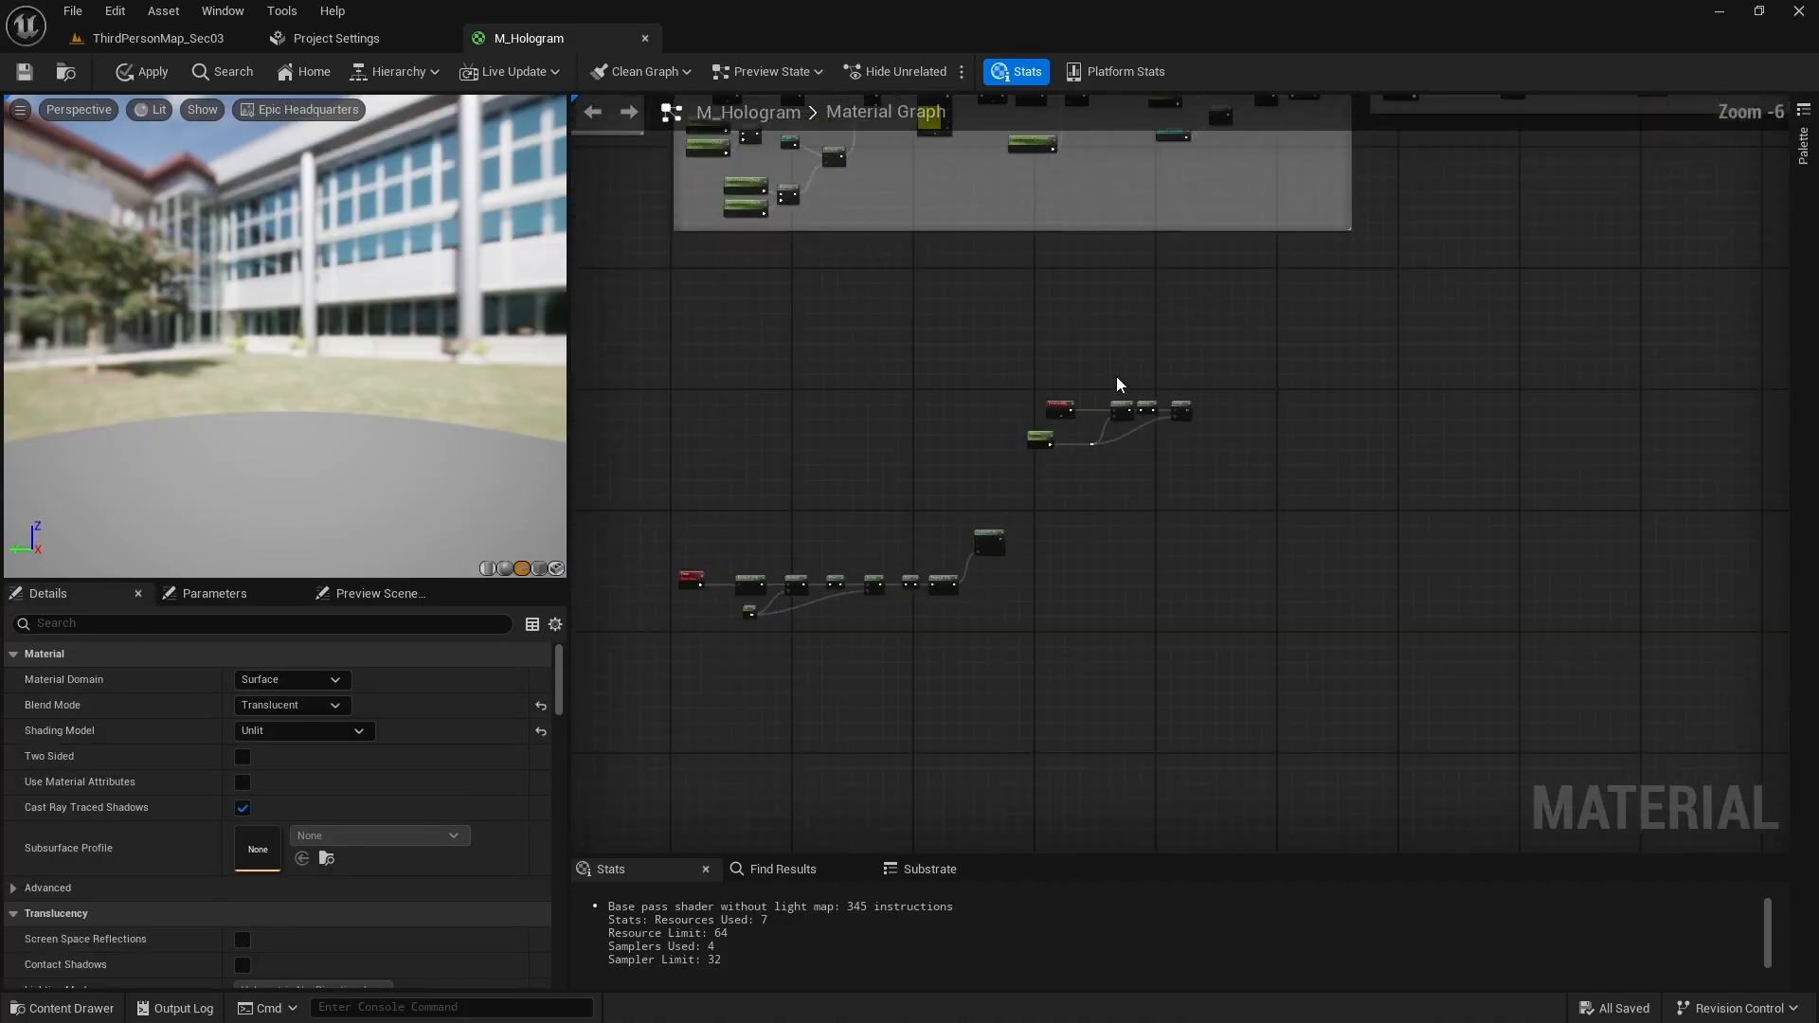
Step: Replace the TexCoord node with a ScreenPosition node whose ViewportUV output feeds the Multiply's A input
{"action": "scroll", "coordinate": [1070, 382], "scroll_direction": "up", "scroll_amount": 5}
{"action": "scroll", "coordinate": [1042, 294], "scroll_direction": "up", "scroll_amount": 1}
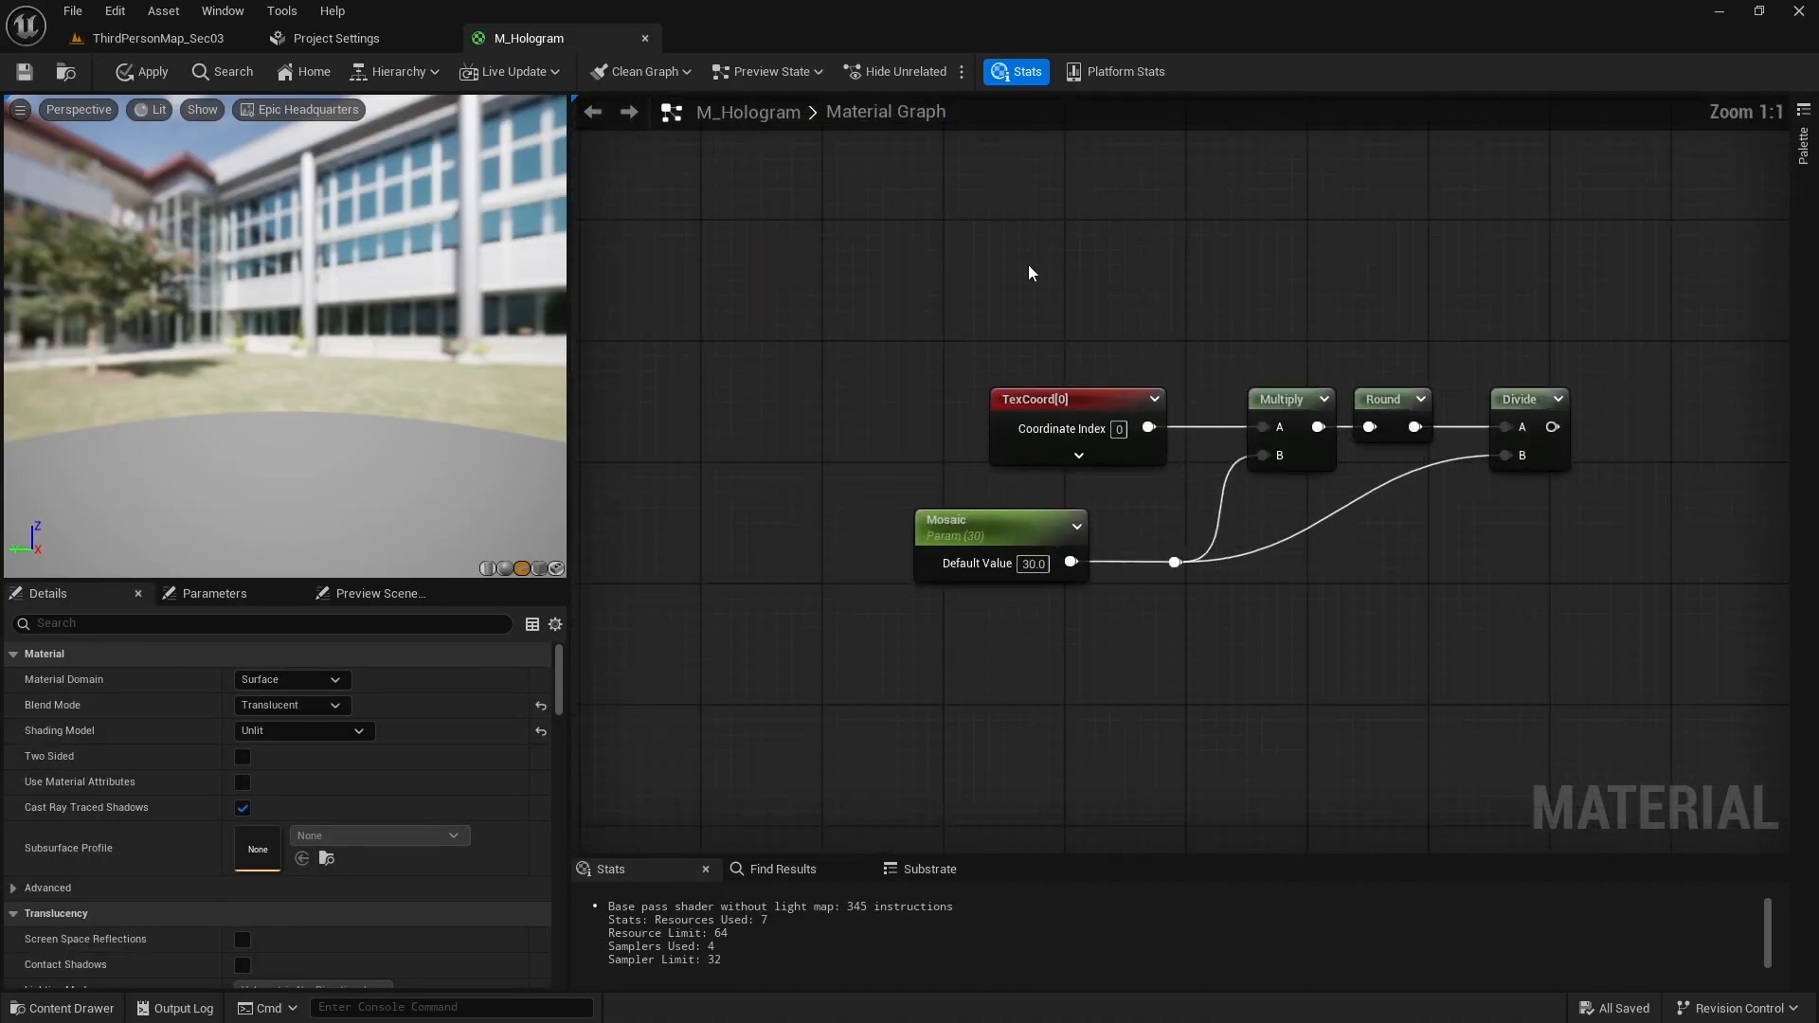
{"action": "key", "text": "Tab"}
{"action": "type", "text": "scre"}
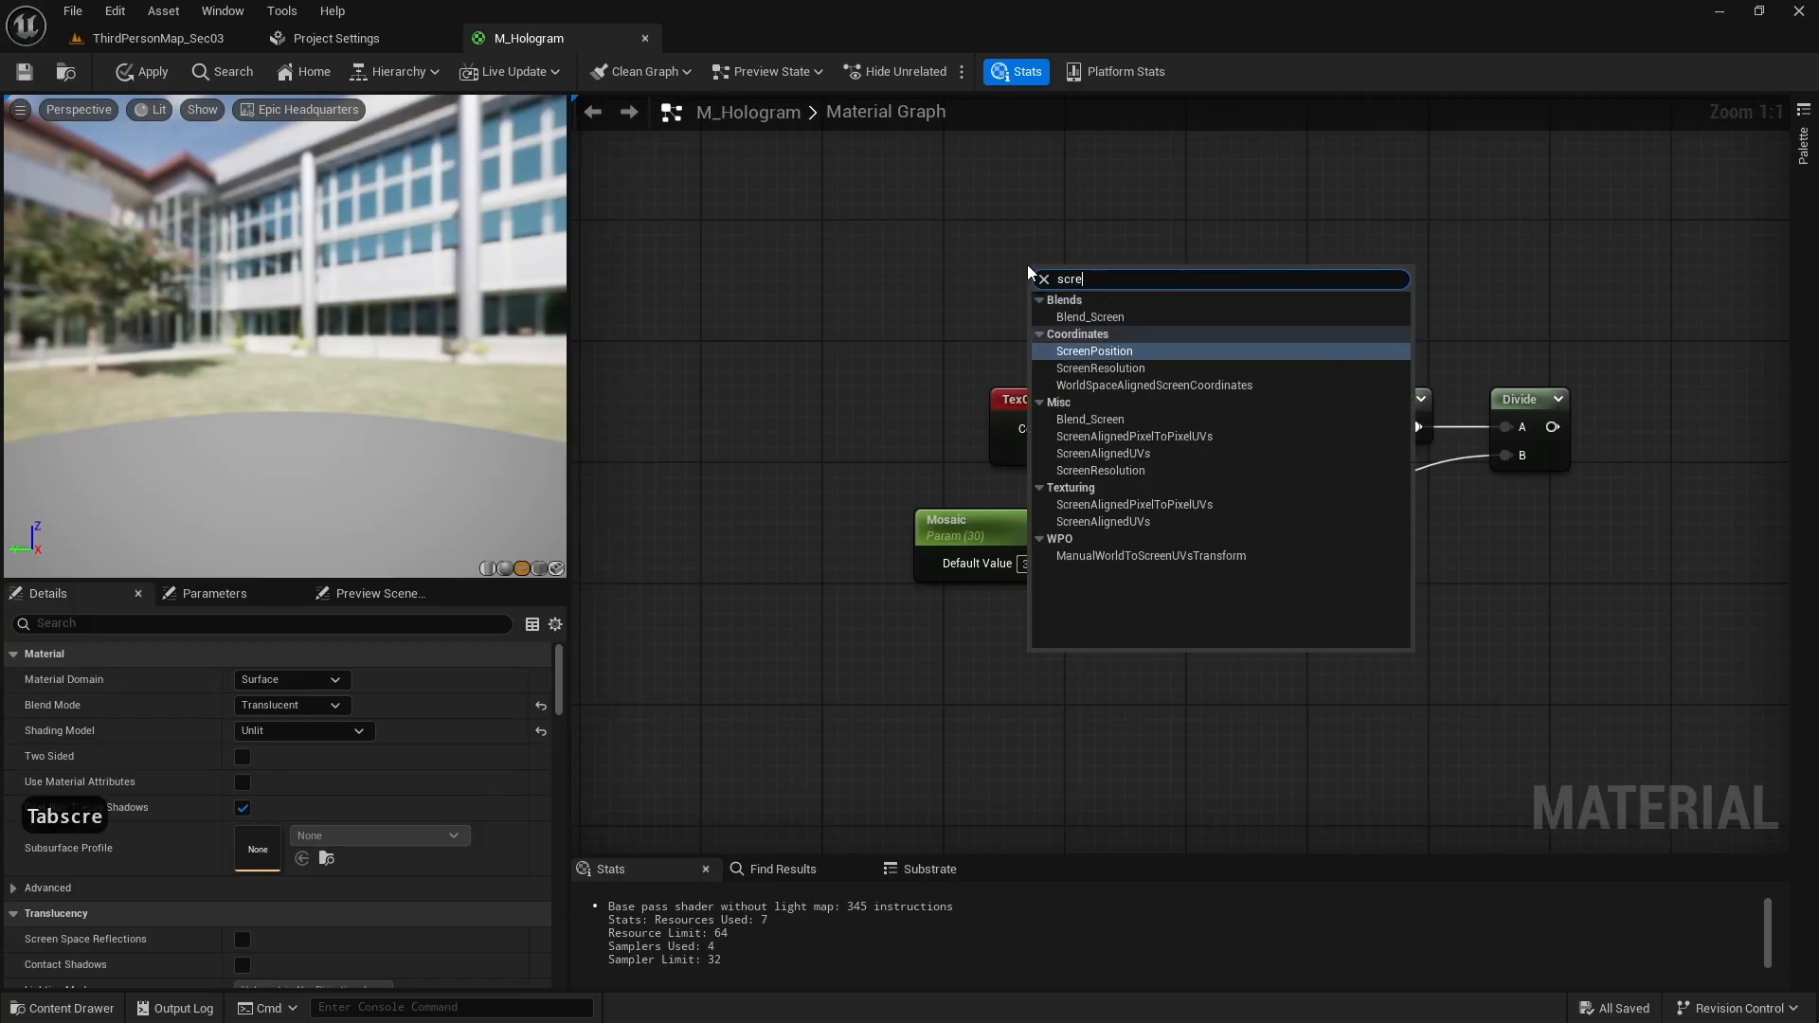
{"action": "left_click", "coordinate": [1118, 351]}
{"action": "left_click_drag", "start_coordinate": [1140, 319], "coordinate": [1263, 427]}
{"action": "left_click", "coordinate": [1103, 398]}
{"action": "key", "text": "Delete"}
{"action": "left_click_drag", "start_coordinate": [1093, 286], "coordinate": [1100, 391]}
{"action": "left_click", "coordinate": [1111, 314]}
Step: Move the Mosaic parameter and its reroute point together slightly closer to the Multiply node
{"action": "right_click_drag", "start_coordinate": [1111, 313], "coordinate": [926, 166]}
{"action": "left_click_drag", "start_coordinate": [684, 382], "coordinate": [1020, 479]}
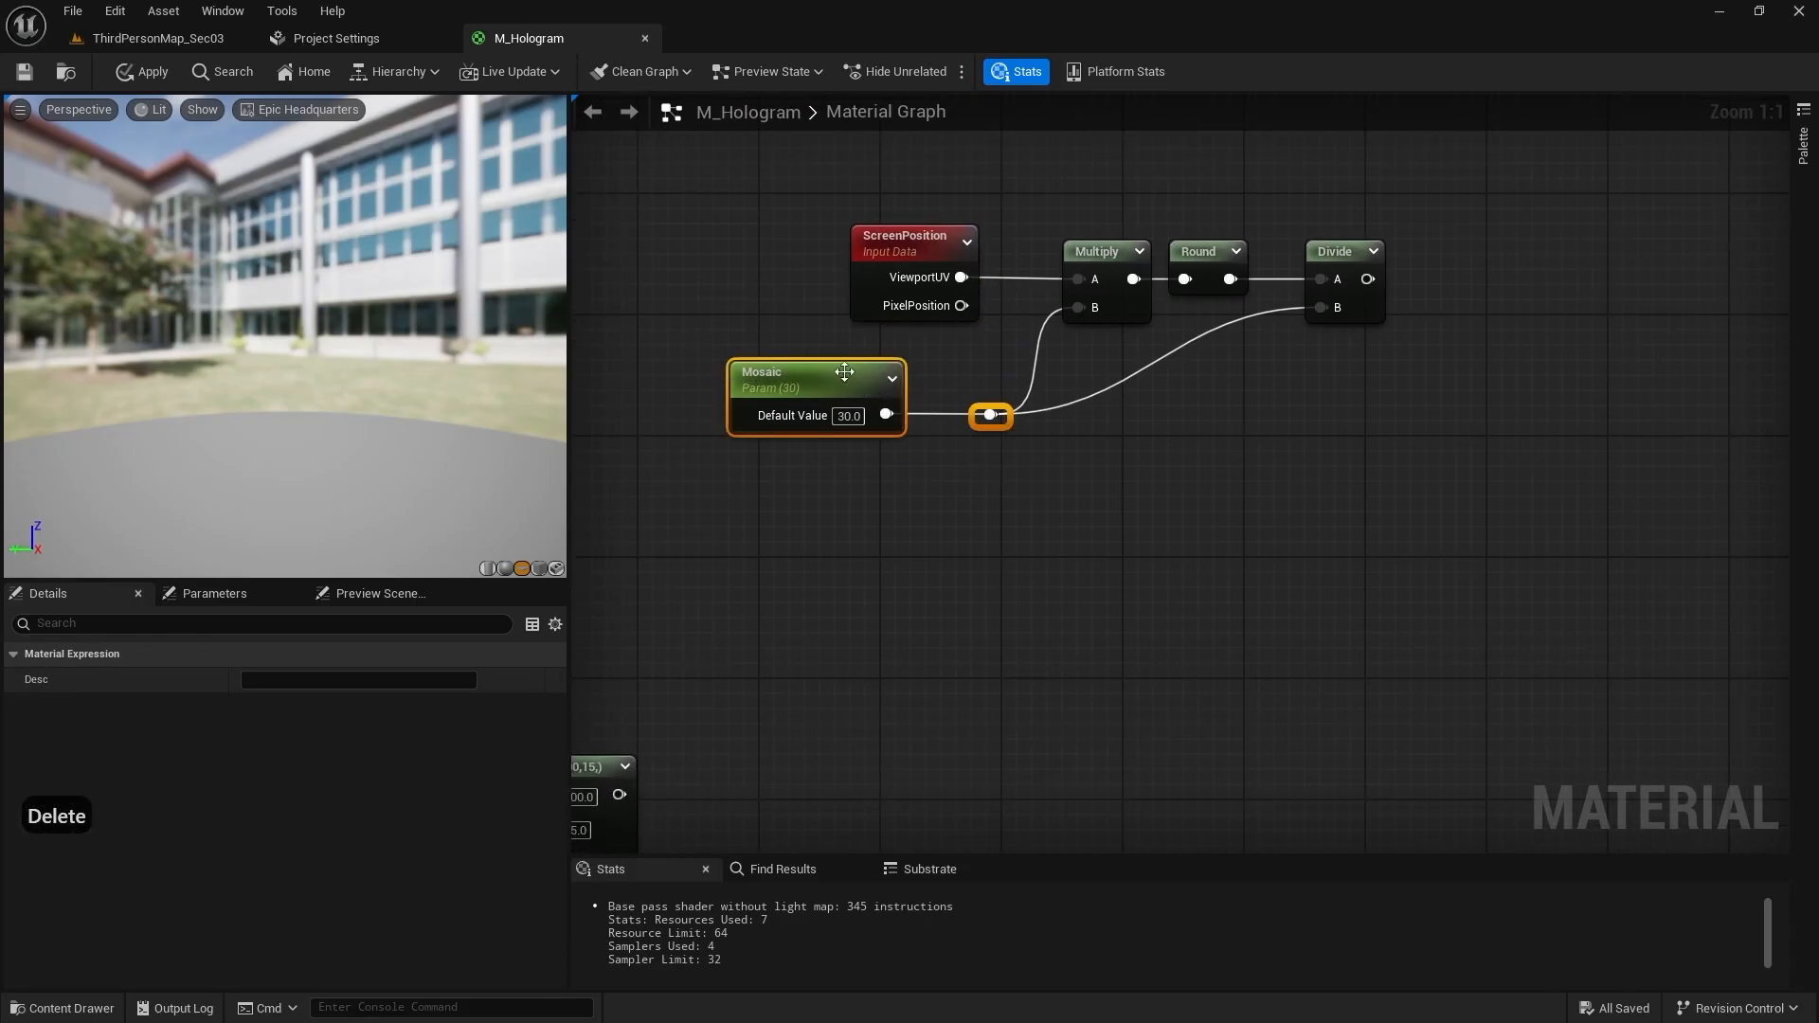
{"action": "left_click_drag", "start_coordinate": [841, 372], "coordinate": [871, 371]}
{"action": "left_click", "coordinate": [1202, 479]}
Step: Add a named reroute declaration called UV_Mosaic to the Divide output and align it with the chain
{"action": "right_click_drag", "start_coordinate": [1357, 461], "coordinate": [1113, 516]}
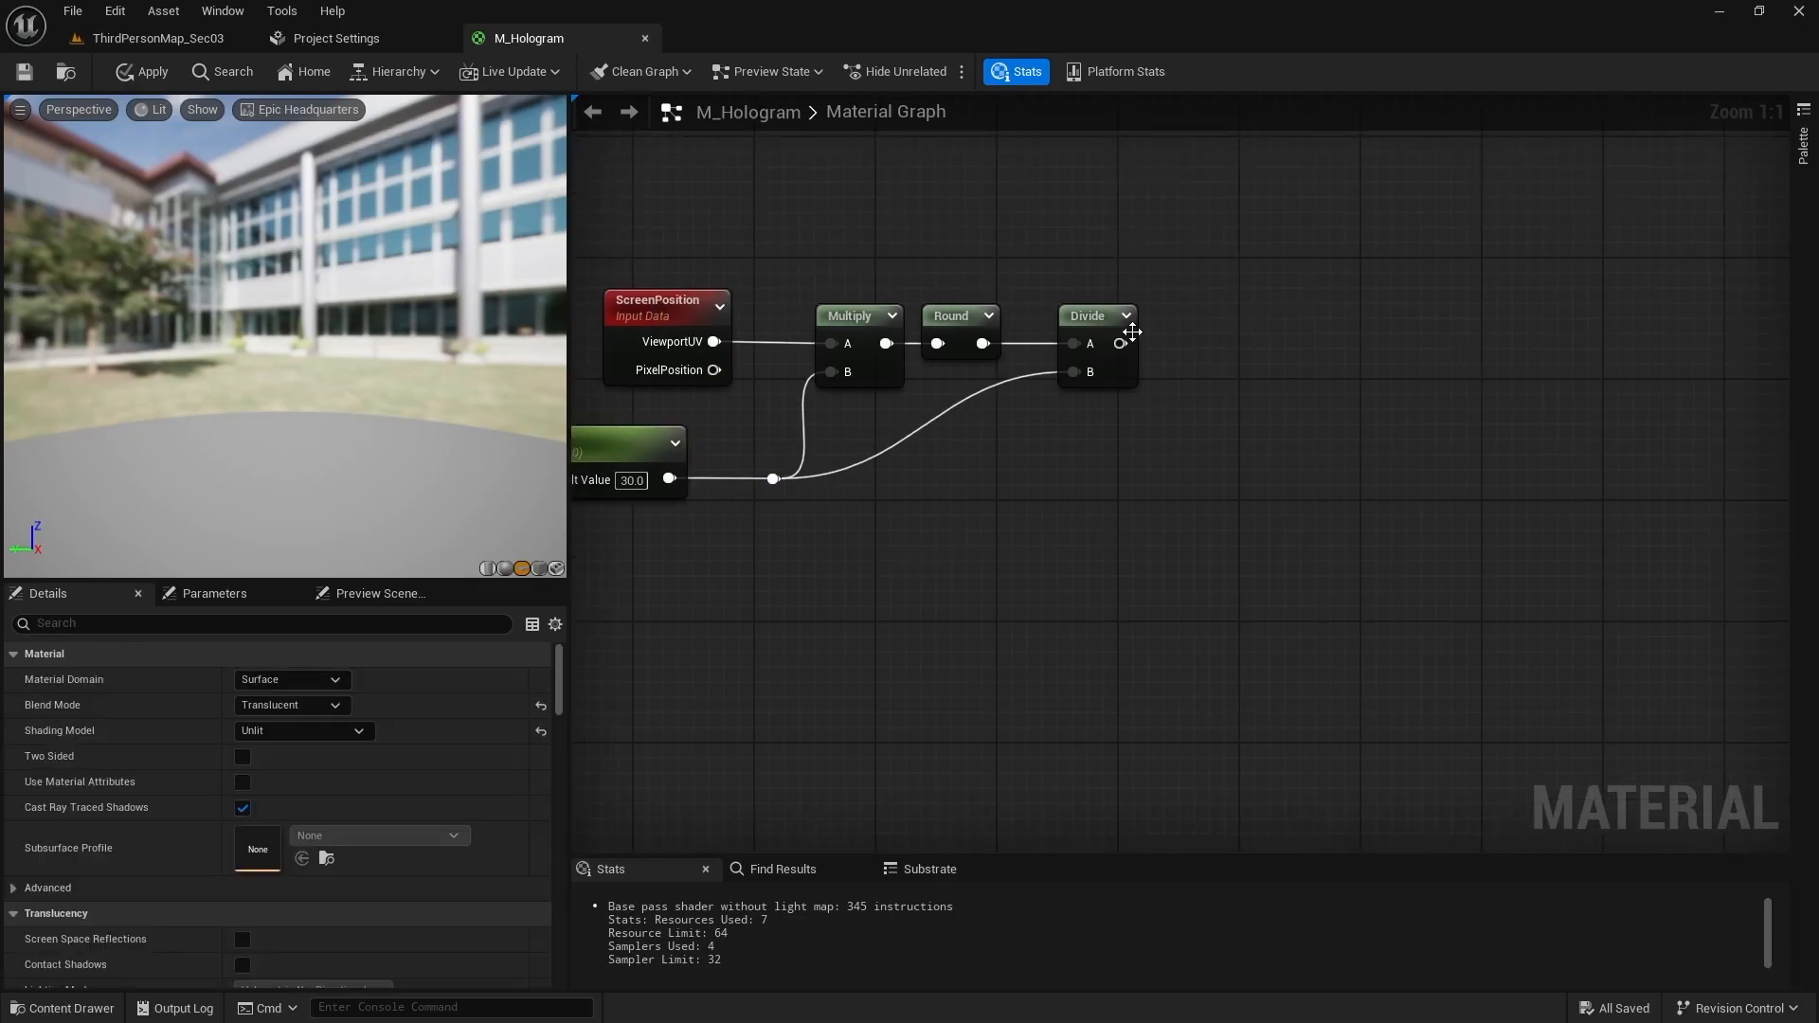
{"action": "right_click_drag", "start_coordinate": [1284, 356], "coordinate": [1378, 323]}
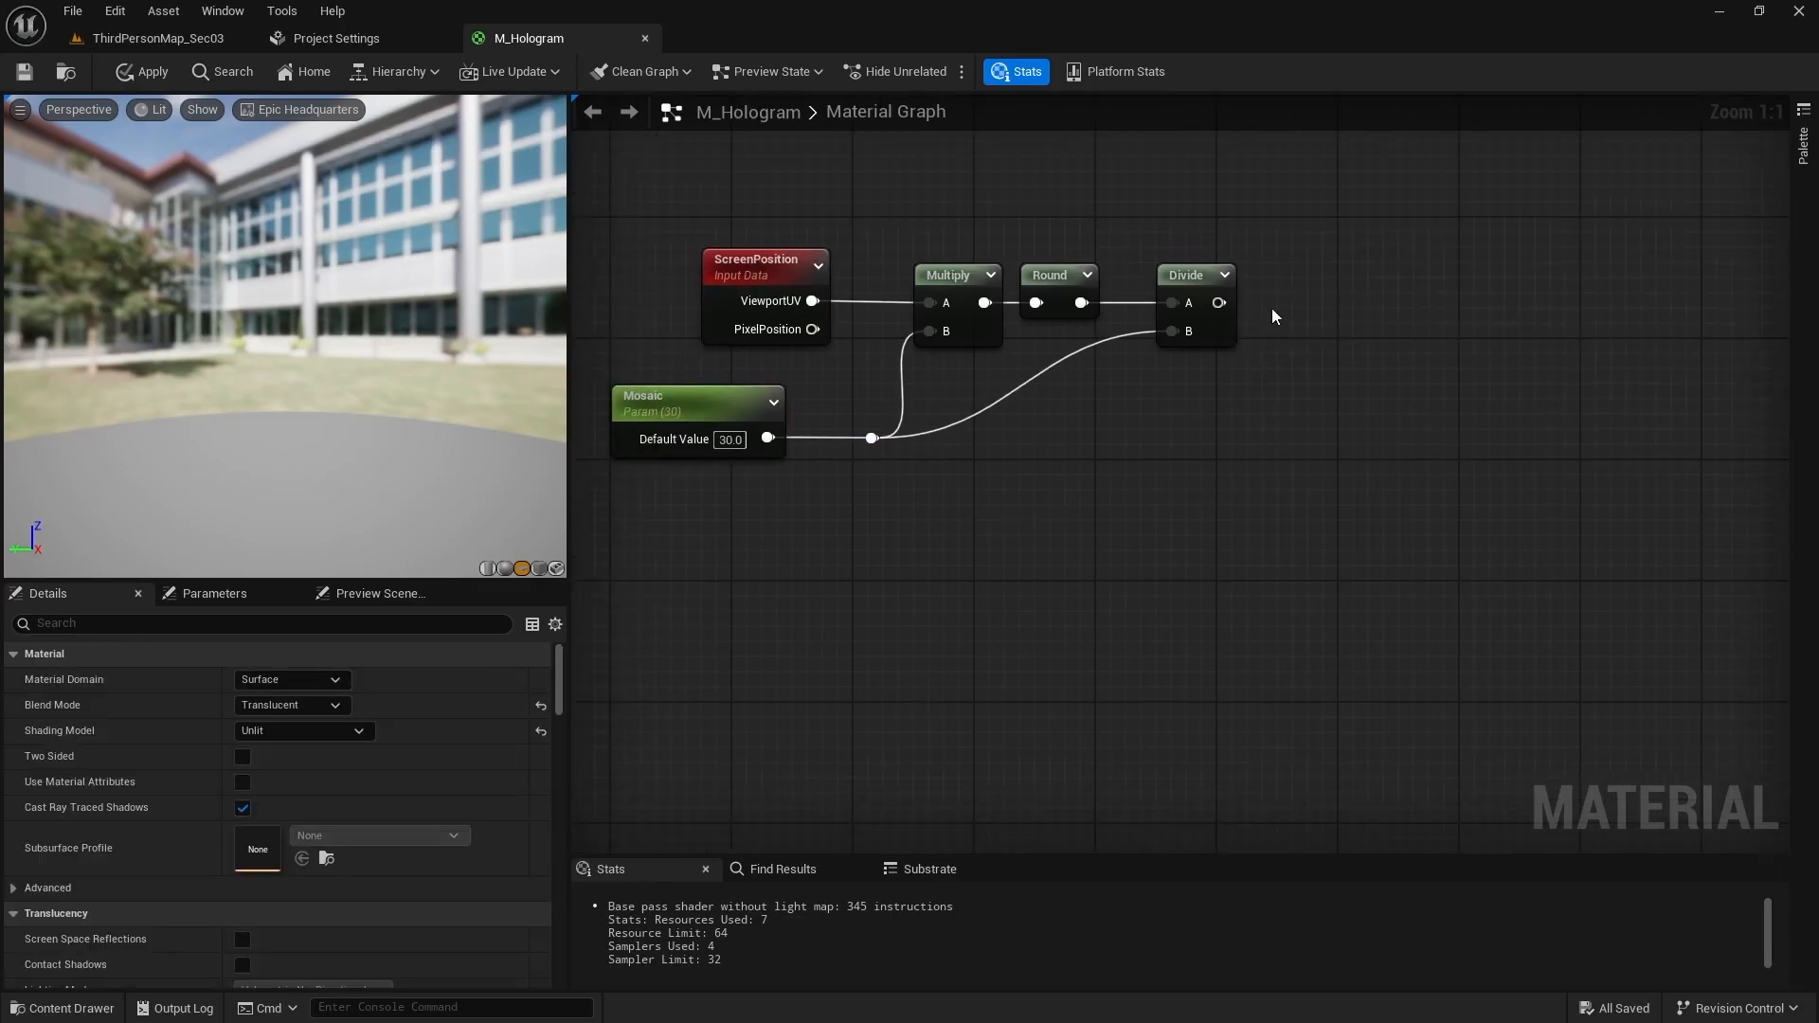
{"action": "left_click_drag", "start_coordinate": [1213, 303], "coordinate": [1284, 308]}
{"action": "type", "text": "name"}
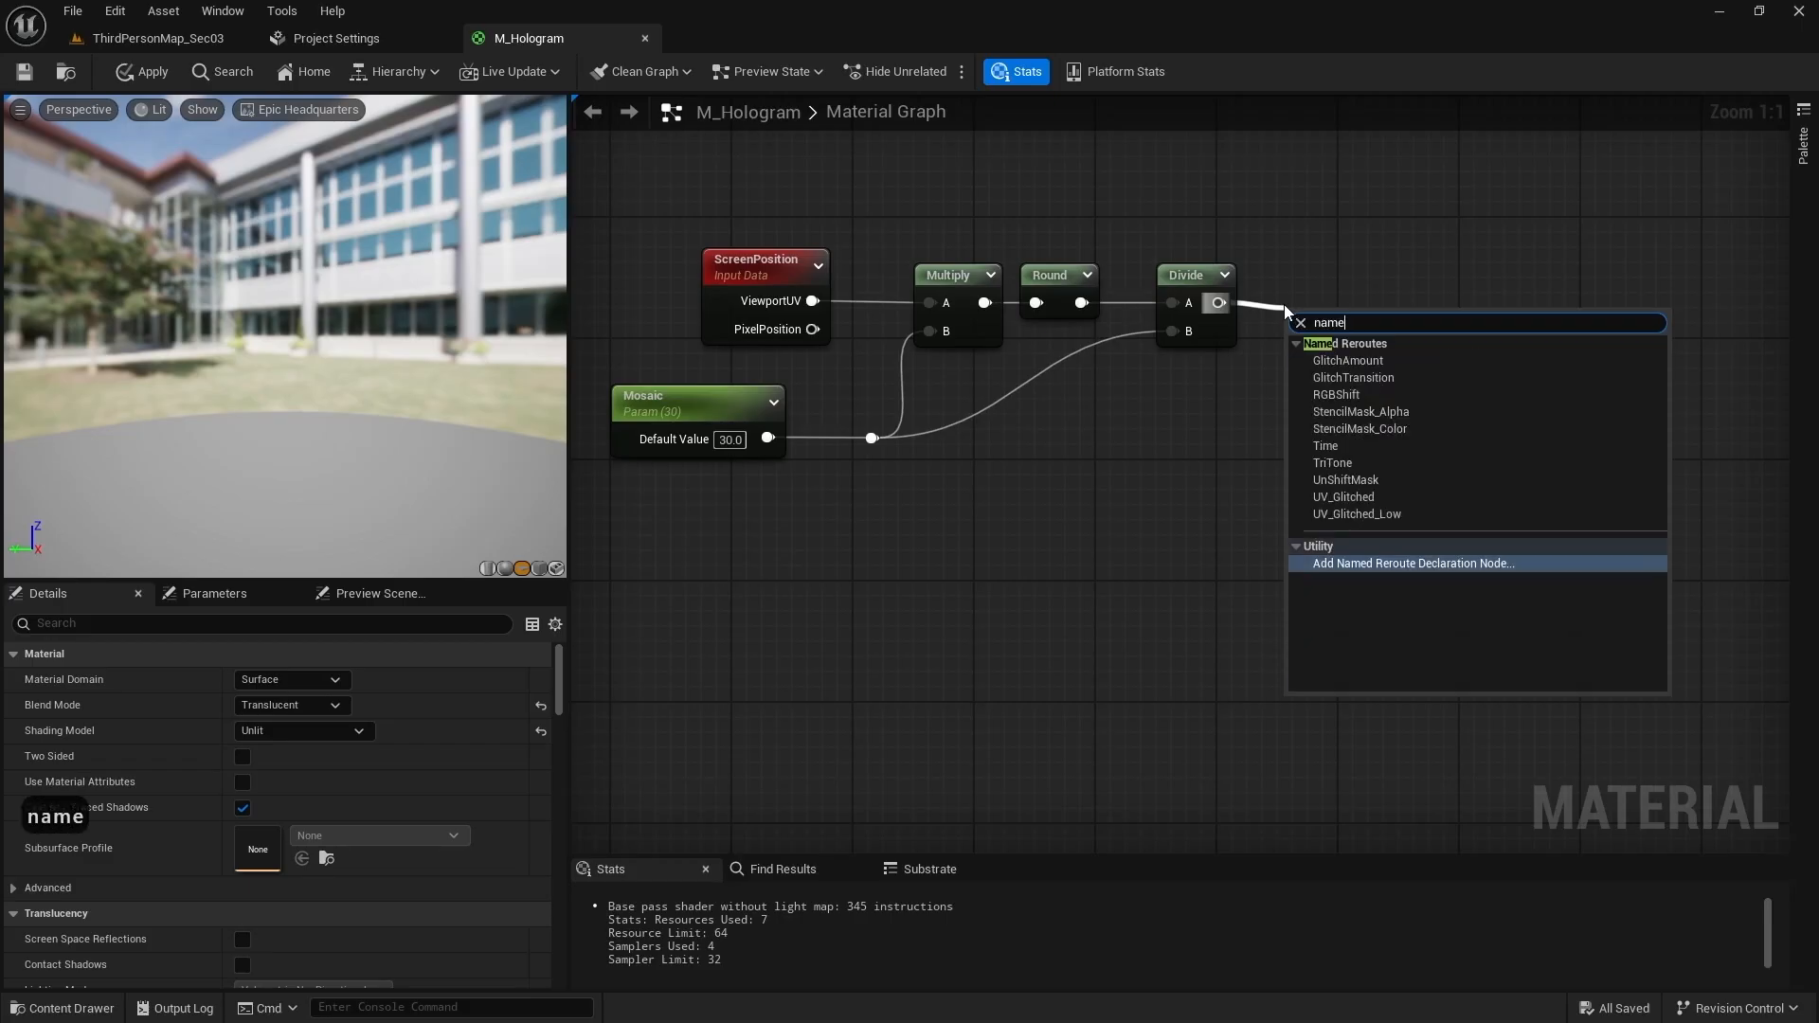
{"action": "key", "text": "Return"}
{"action": "type", "text": "UV_"}
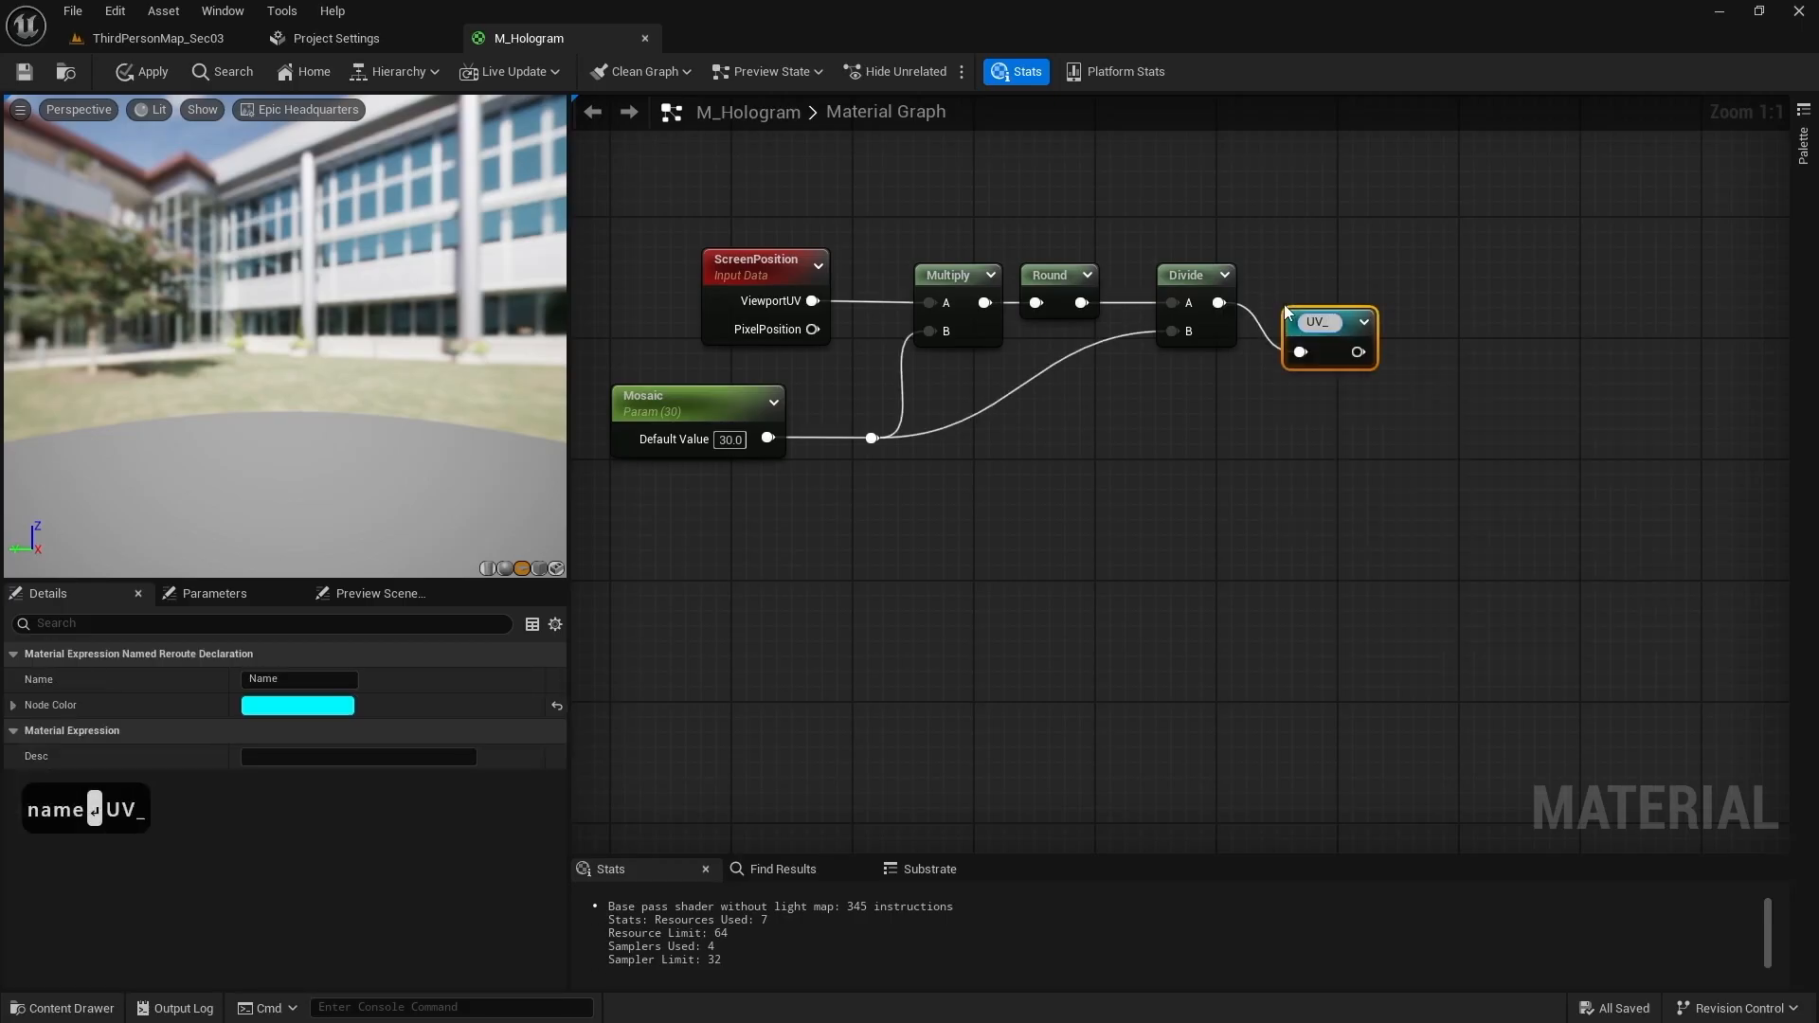
{"action": "type", "text": "Mosaic"}
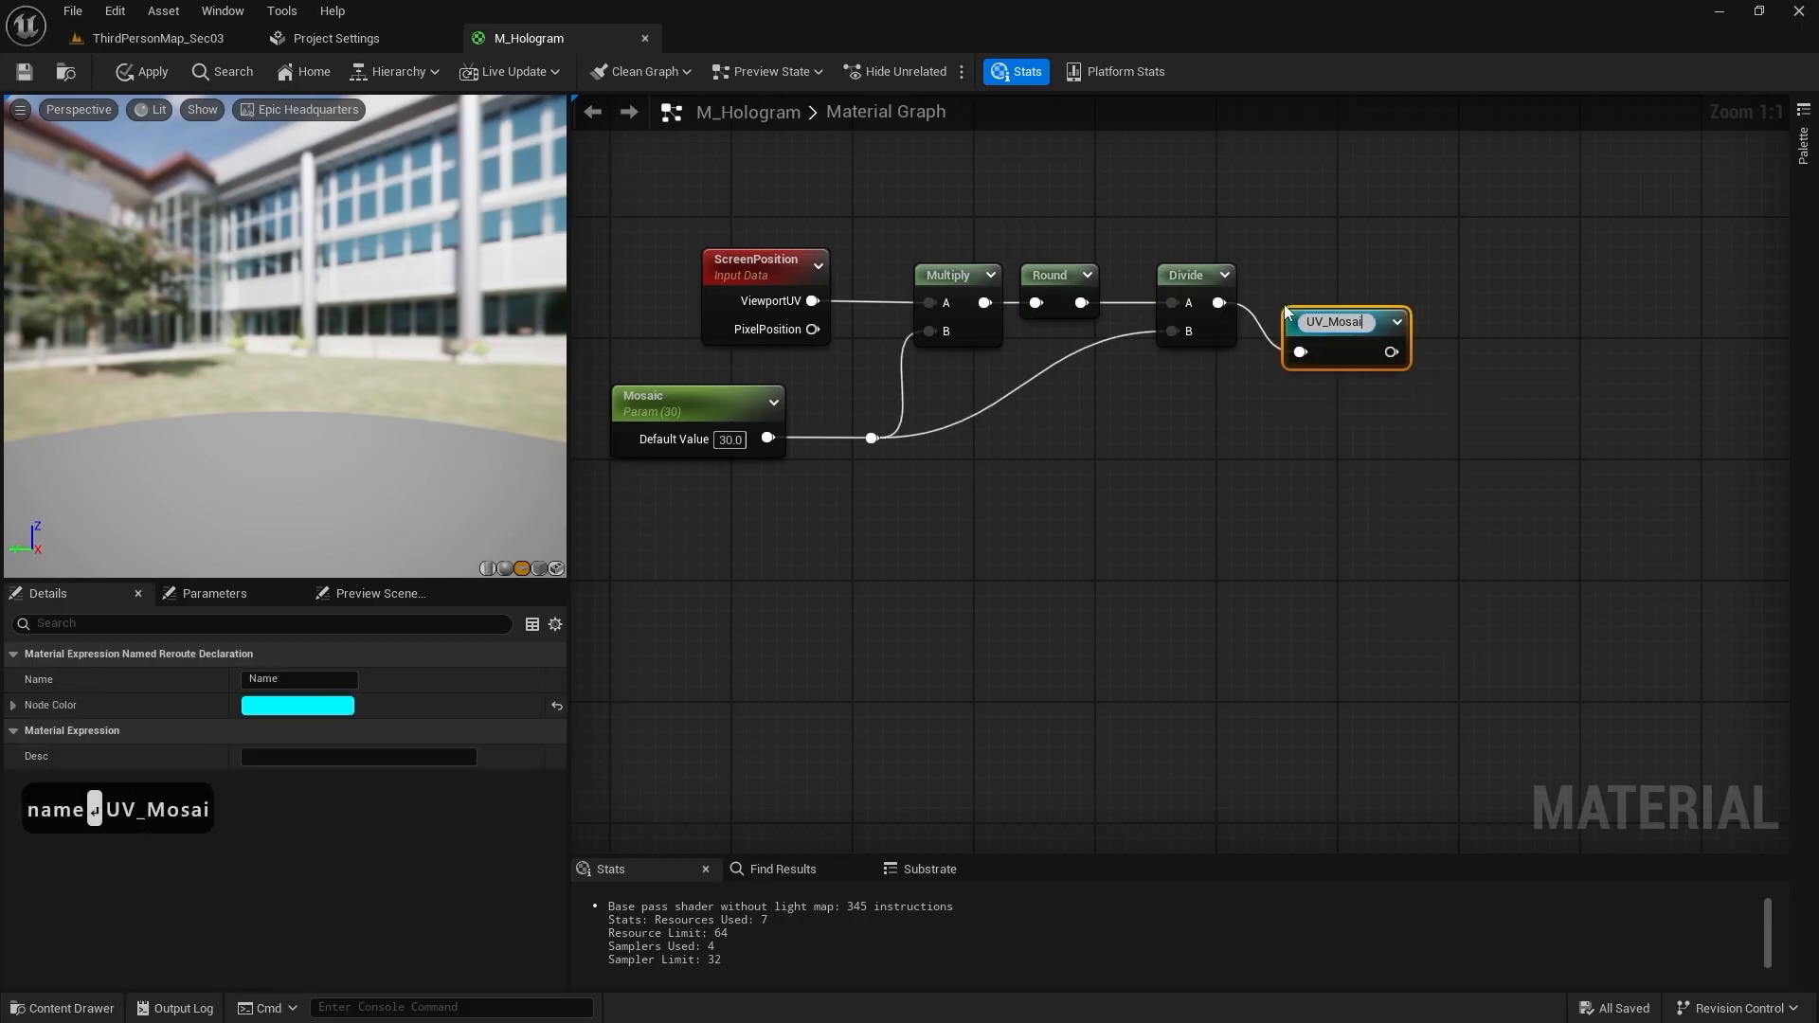
{"action": "key", "text": "Return"}
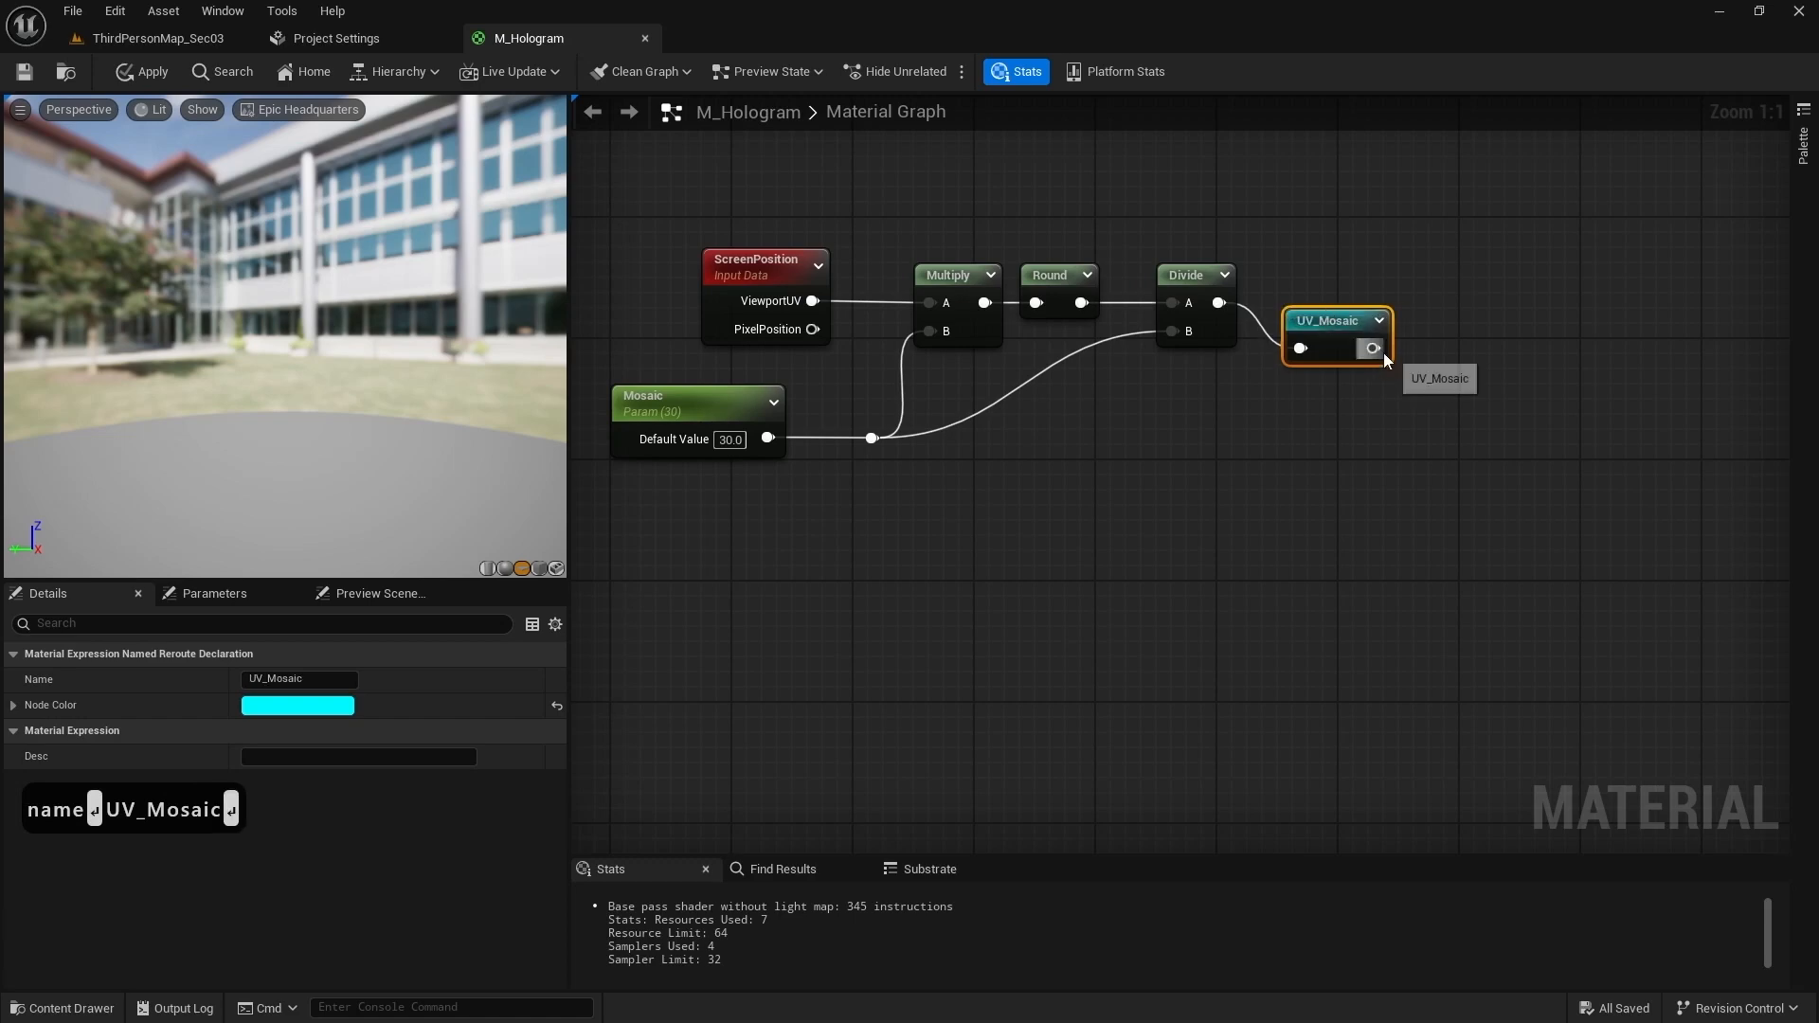
{"action": "left_click_drag", "start_coordinate": [1340, 327], "coordinate": [1333, 282]}
{"action": "left_click", "coordinate": [1344, 412]}
{"action": "scroll", "coordinate": [1343, 412], "scroll_direction": "down", "scroll_amount": 2}
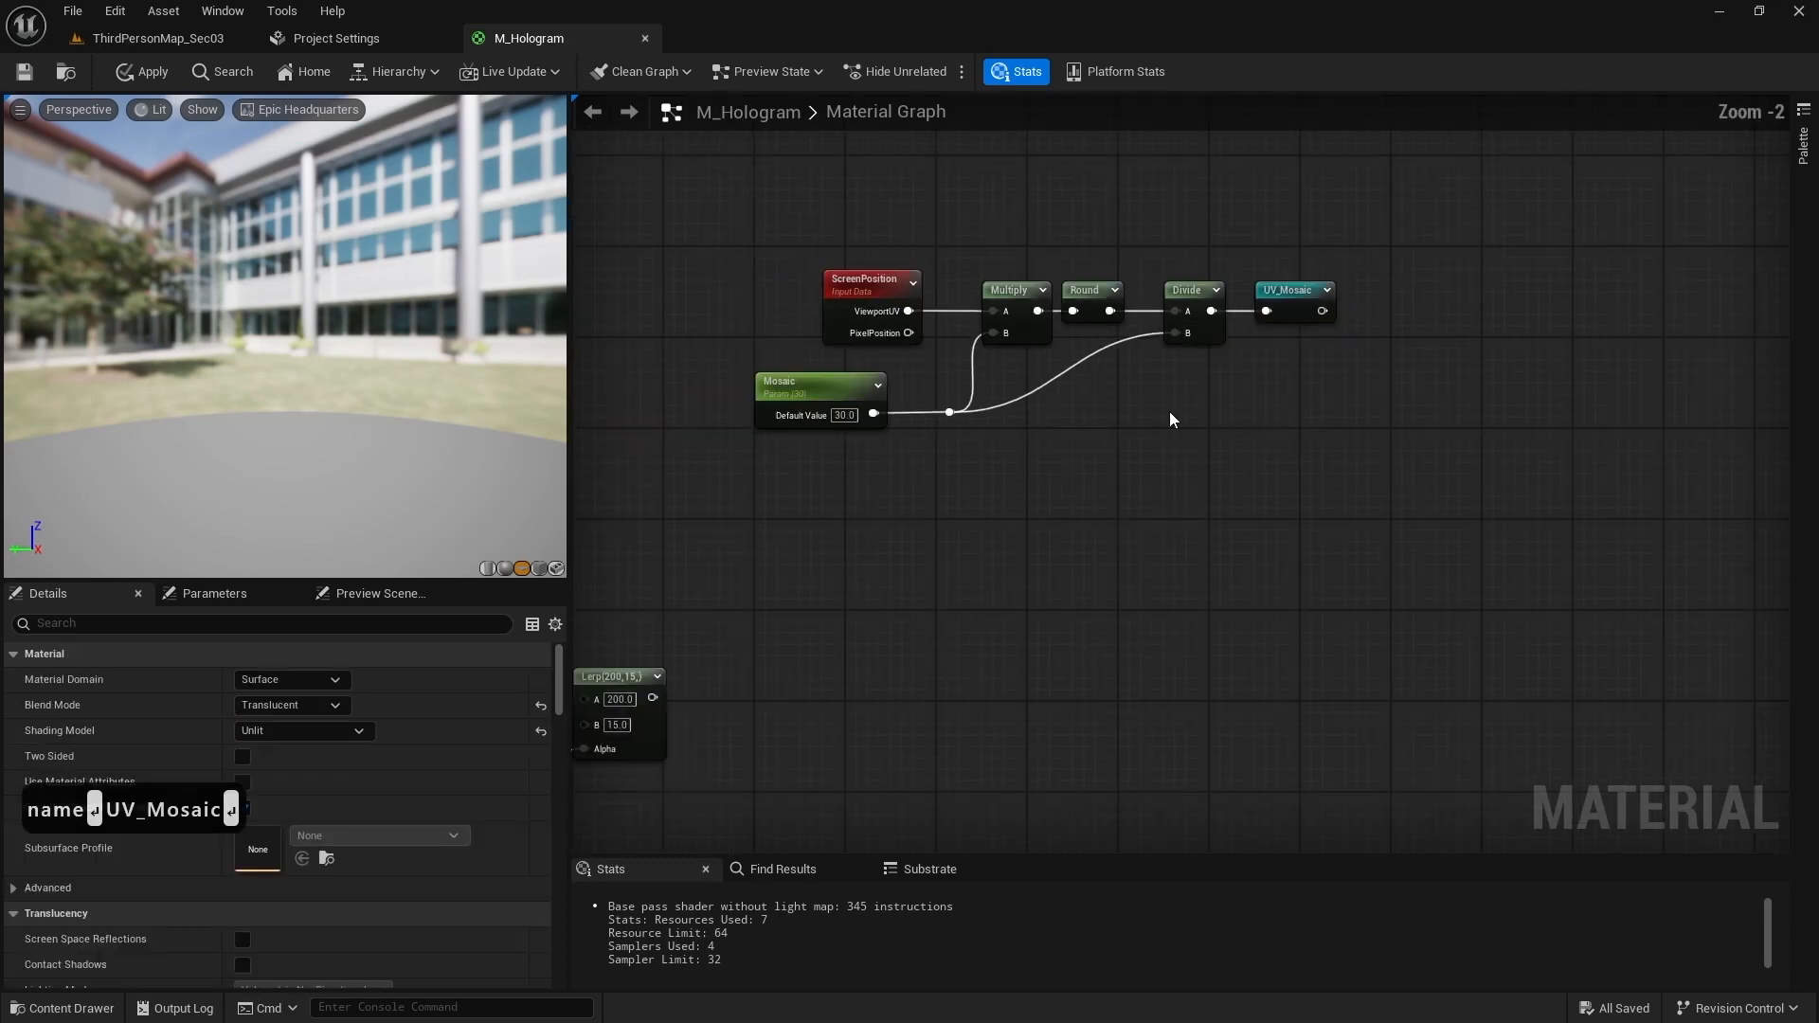
Step: Wrap the mosaic nodes in a comment box titled "03. Mosaic" and extend its upper edge
{"action": "left_click_drag", "start_coordinate": [742, 172], "coordinate": [1555, 460]}
{"action": "key", "text": "c"}
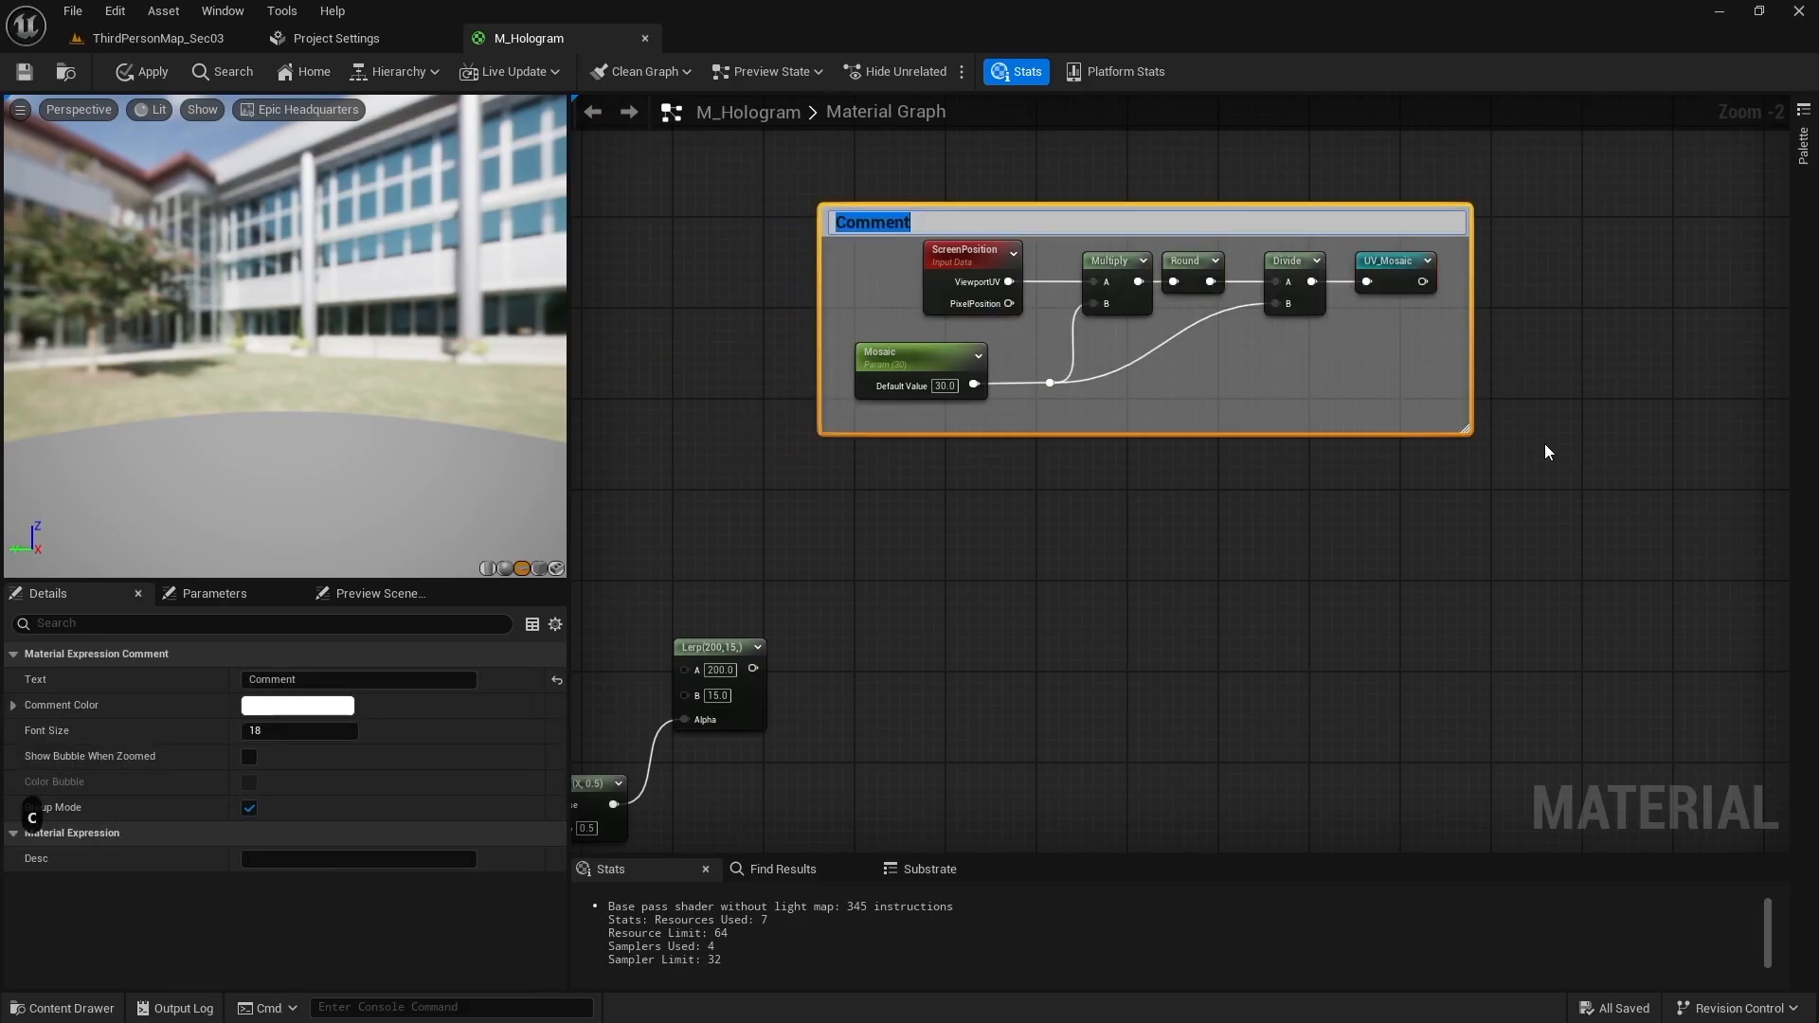
{"action": "type", "text": "03. Mosaic"}
{"action": "key", "text": "Return"}
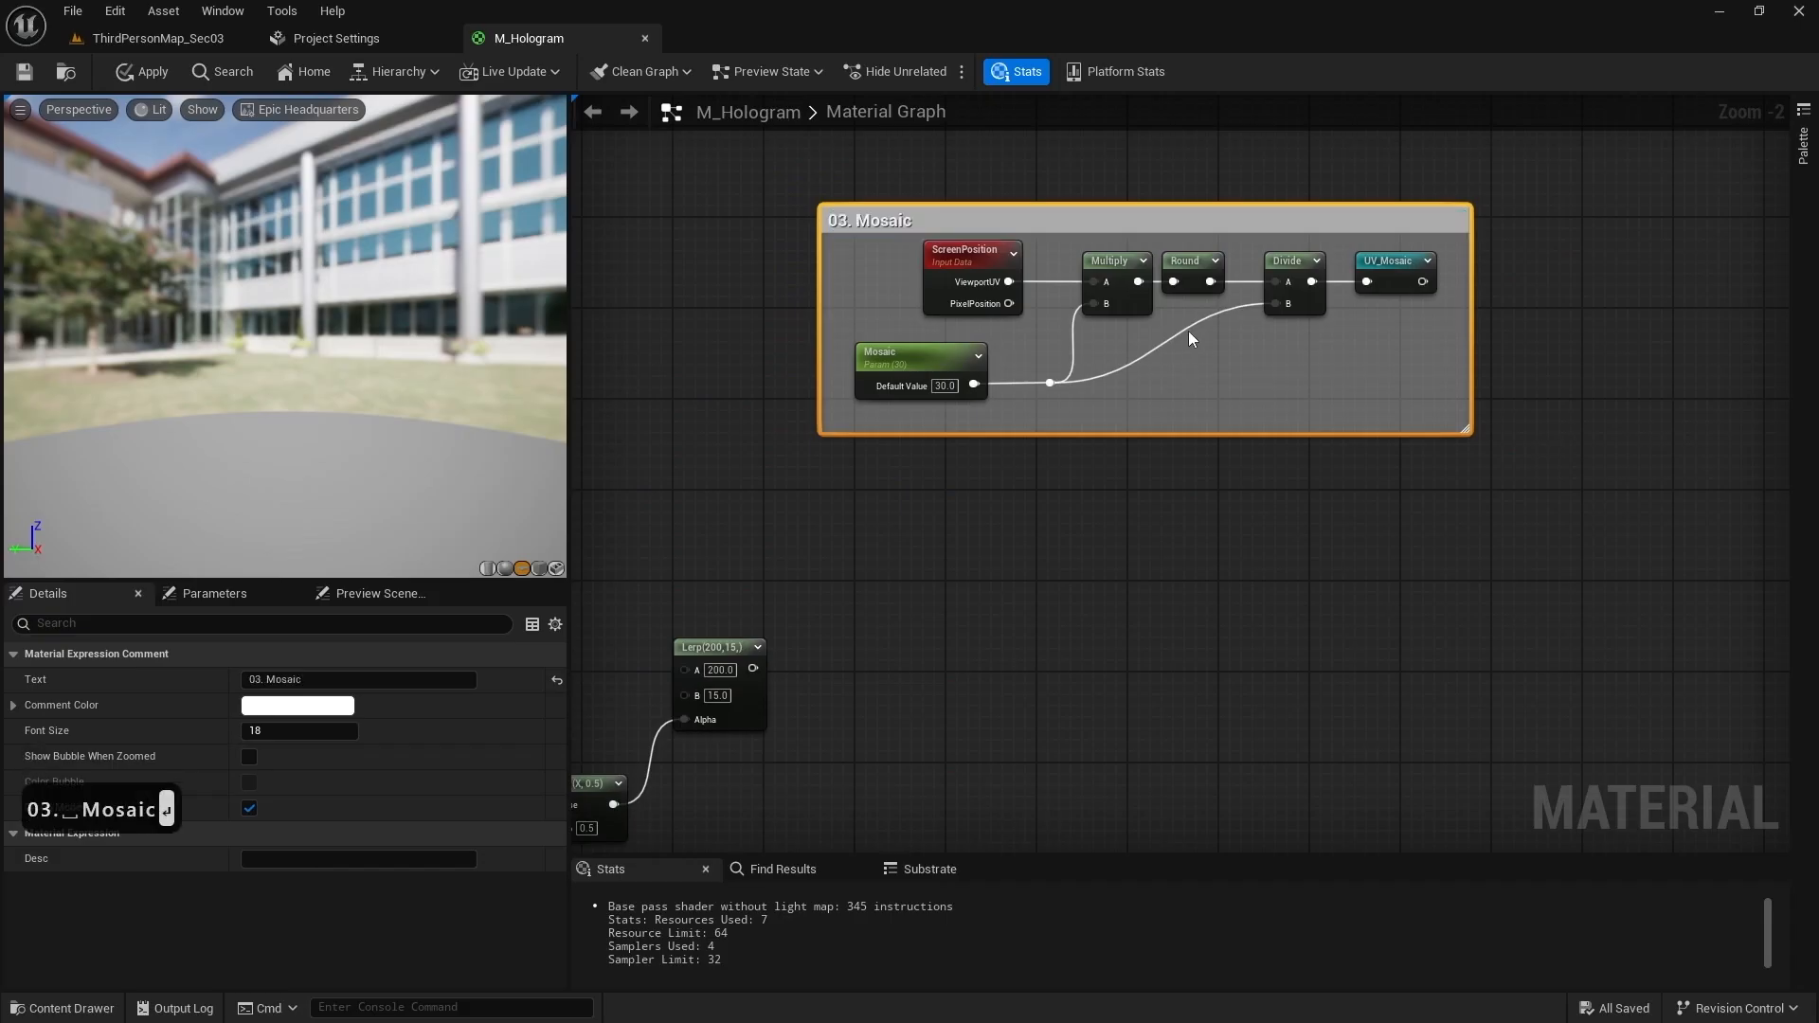
{"action": "left_click_drag", "start_coordinate": [1123, 206], "coordinate": [1123, 176]}
{"action": "left_click", "coordinate": [1076, 487]}
Step: Assign the Mosaic parameter to a new parameter group named "03. Mosaic"
{"action": "left_click", "coordinate": [921, 367]}
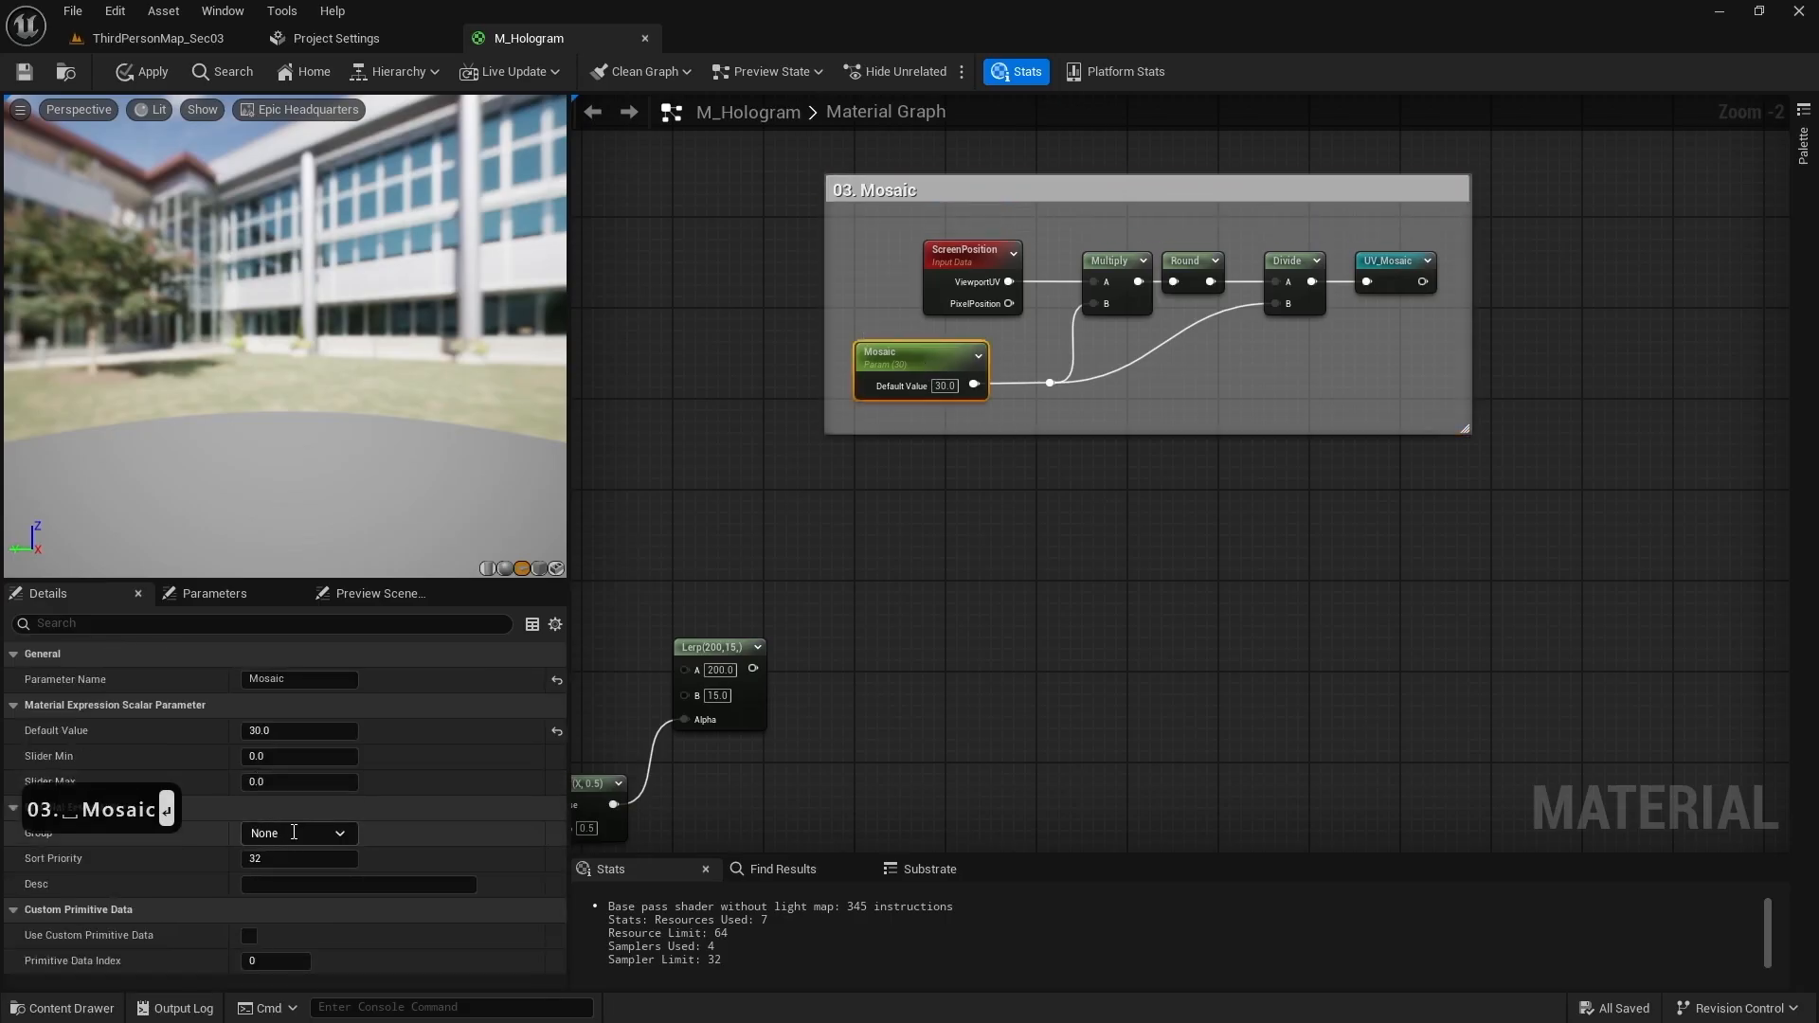
{"action": "left_click", "coordinate": [301, 834]}
{"action": "type", "text": "03. Mosaic"}
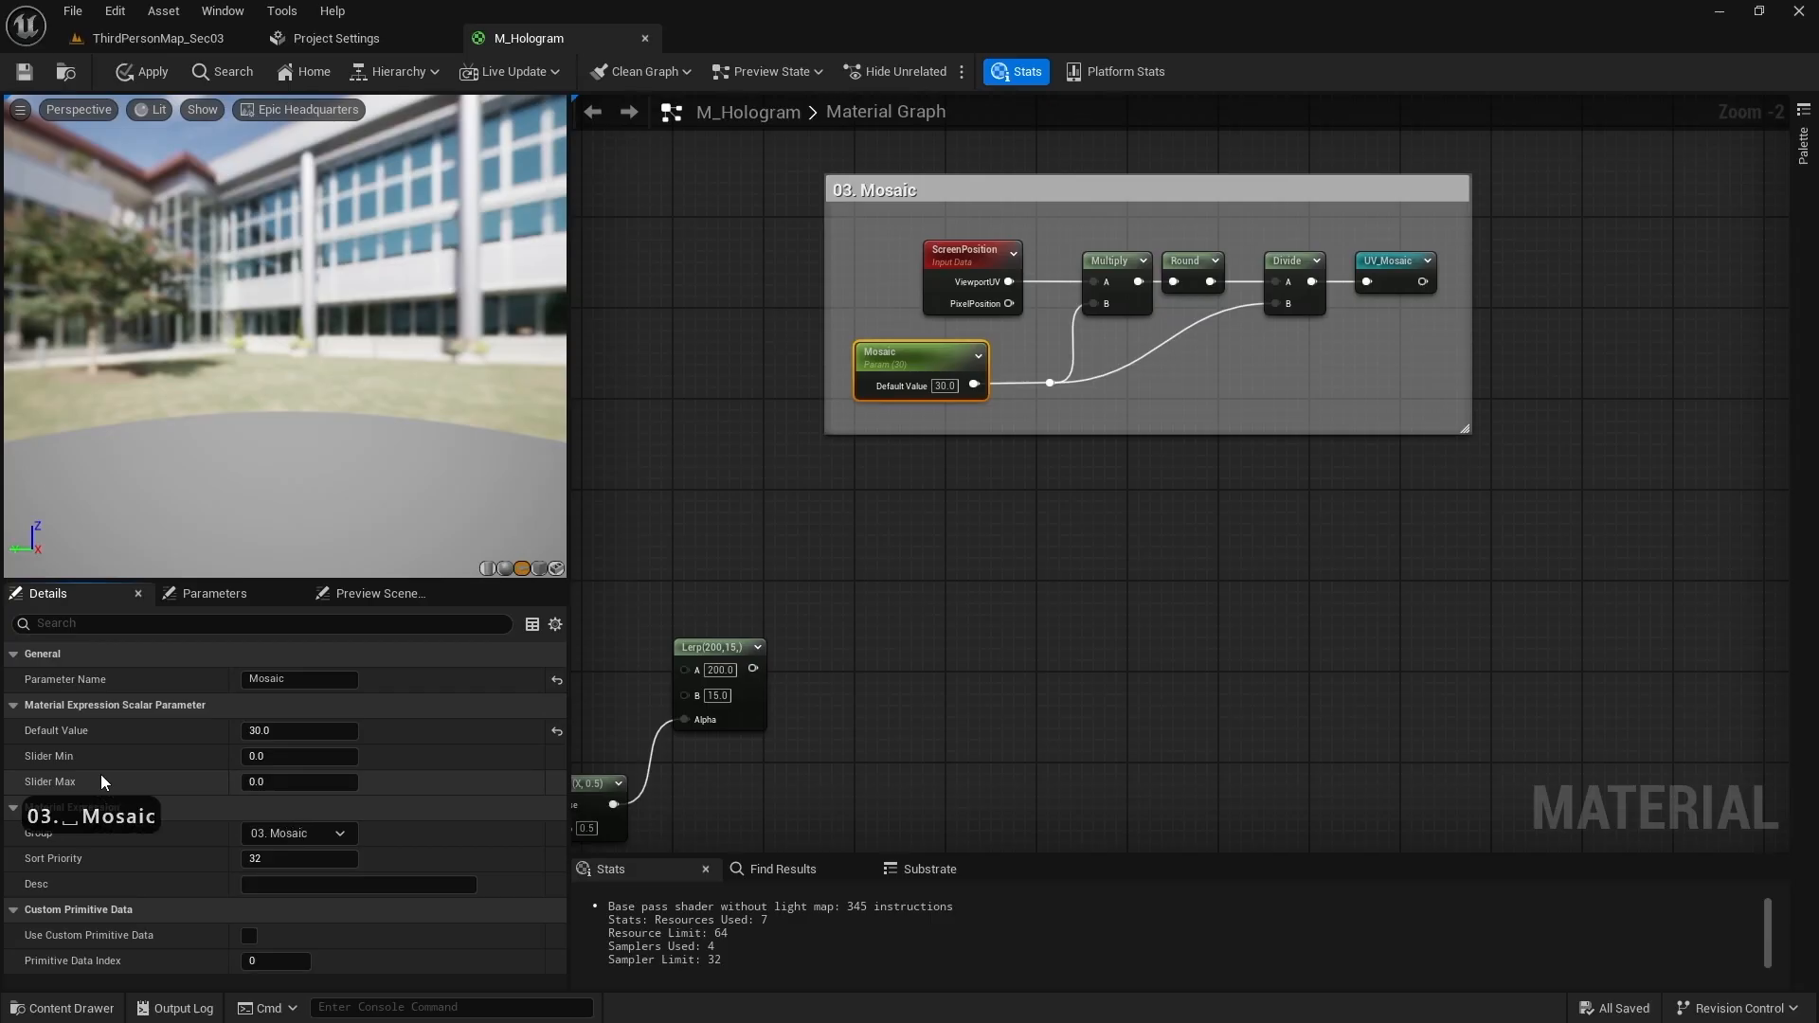
{"action": "key", "text": "Return"}
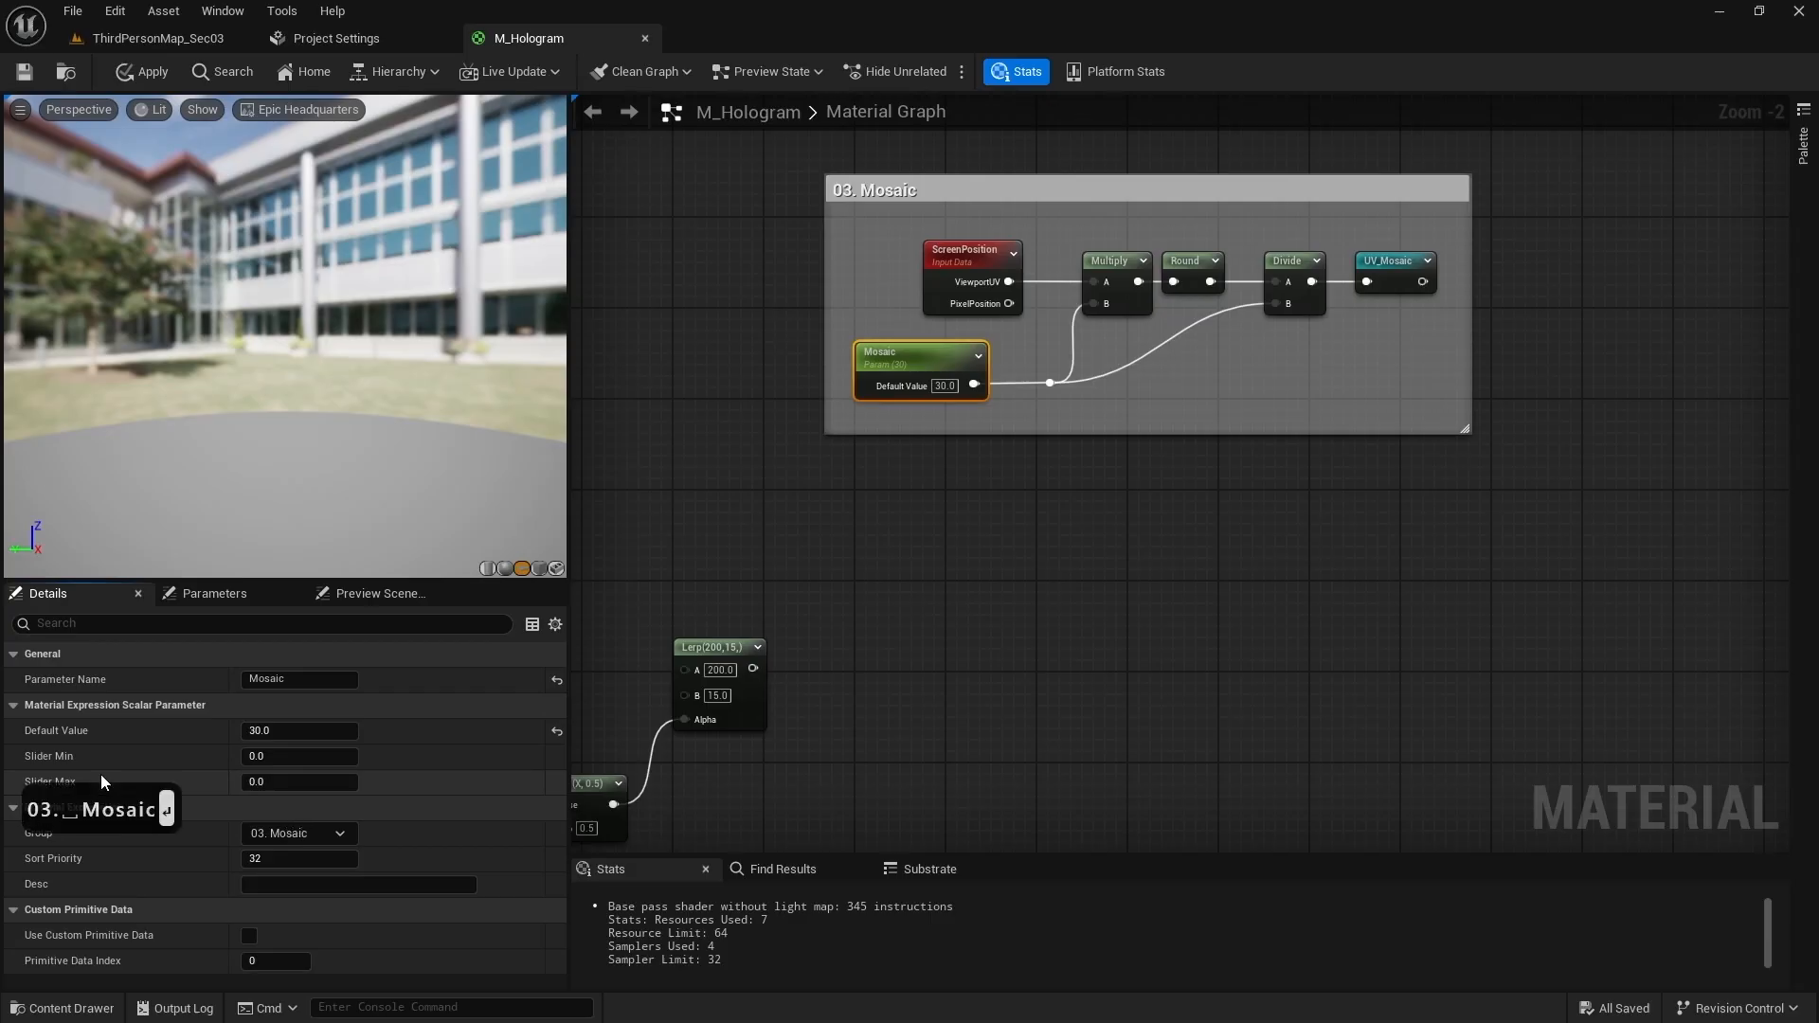
Step: Enable Show Bubble When Zoomed for the 03. Mosaic comment and check its label among the other comment groups
{"action": "left_click", "coordinate": [946, 180]}
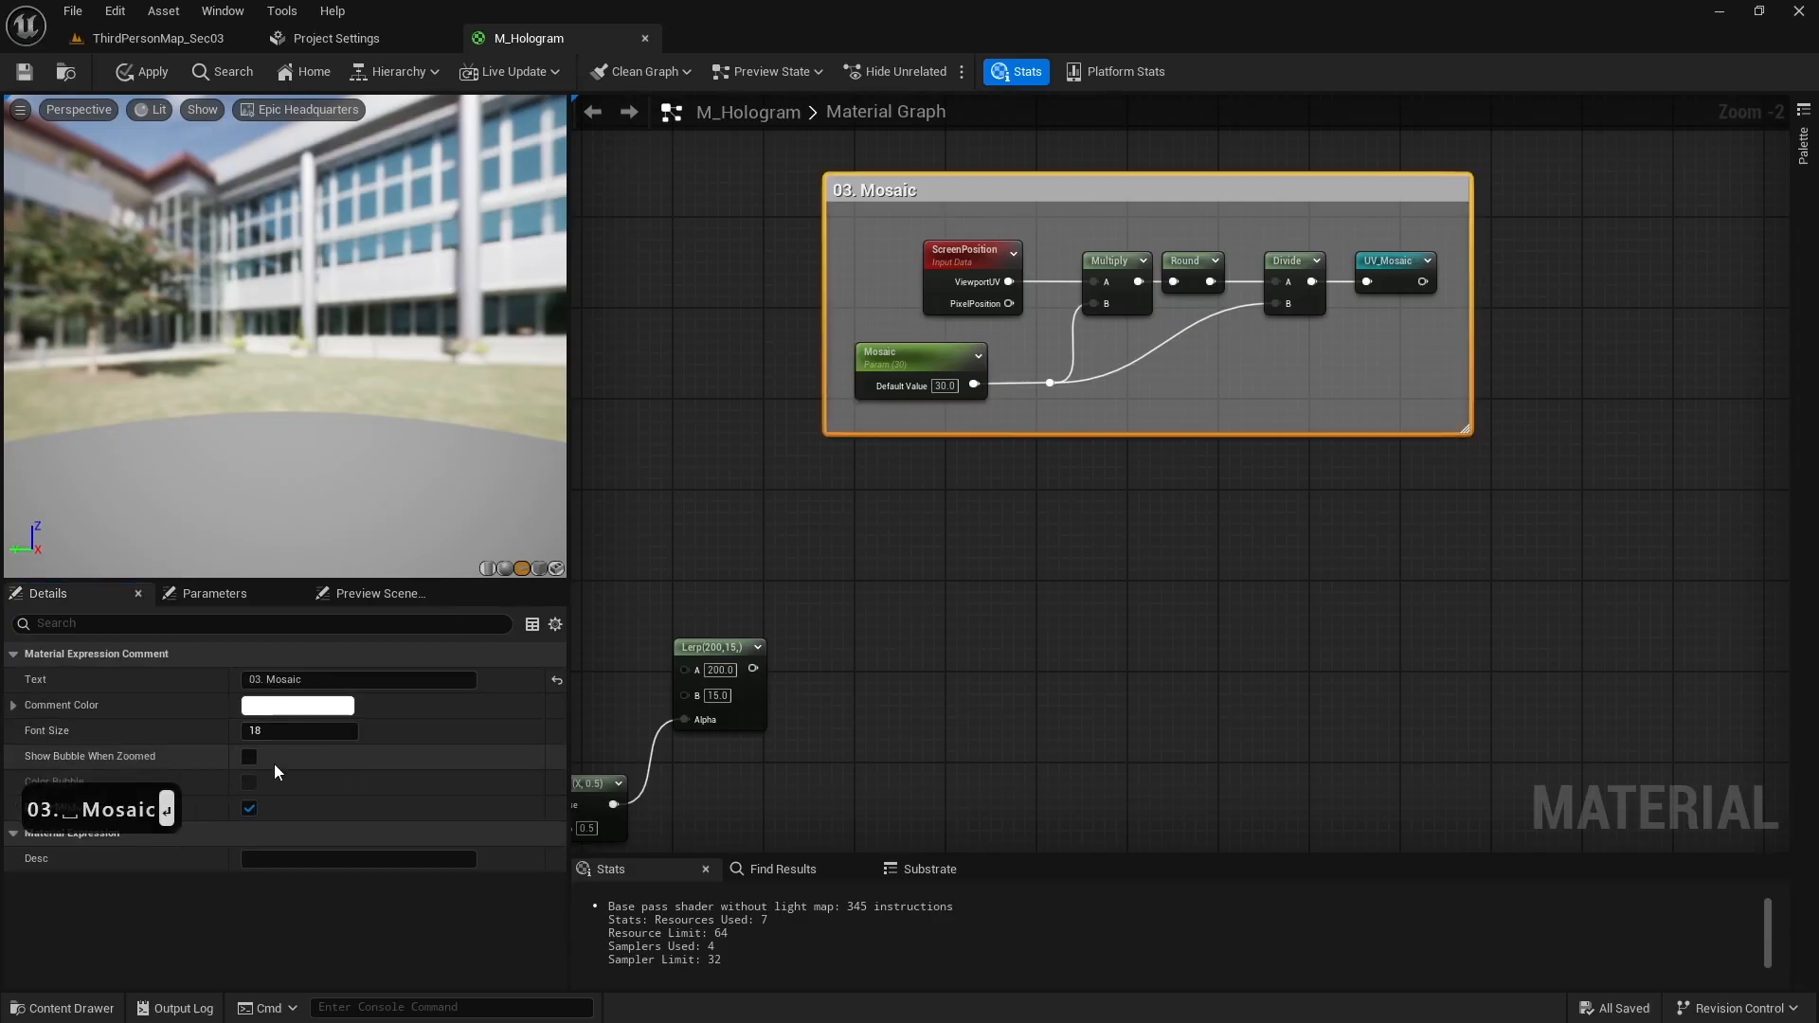
{"action": "left_click", "coordinate": [1263, 503]}
{"action": "scroll", "coordinate": [1263, 503], "scroll_direction": "down", "scroll_amount": 2}
{"action": "scroll", "coordinate": [1242, 476], "scroll_direction": "down", "scroll_amount": 2}
{"action": "scroll", "coordinate": [1296, 390], "scroll_direction": "up", "scroll_amount": 2}
{"action": "scroll", "coordinate": [1296, 391], "scroll_direction": "down", "scroll_amount": 3}
{"action": "scroll", "coordinate": [1299, 332], "scroll_direction": "down", "scroll_amount": 2}
{"action": "right_click_drag", "start_coordinate": [1299, 316], "coordinate": [1333, 524]}
{"action": "scroll", "coordinate": [1324, 516], "scroll_direction": "down", "scroll_amount": 3}
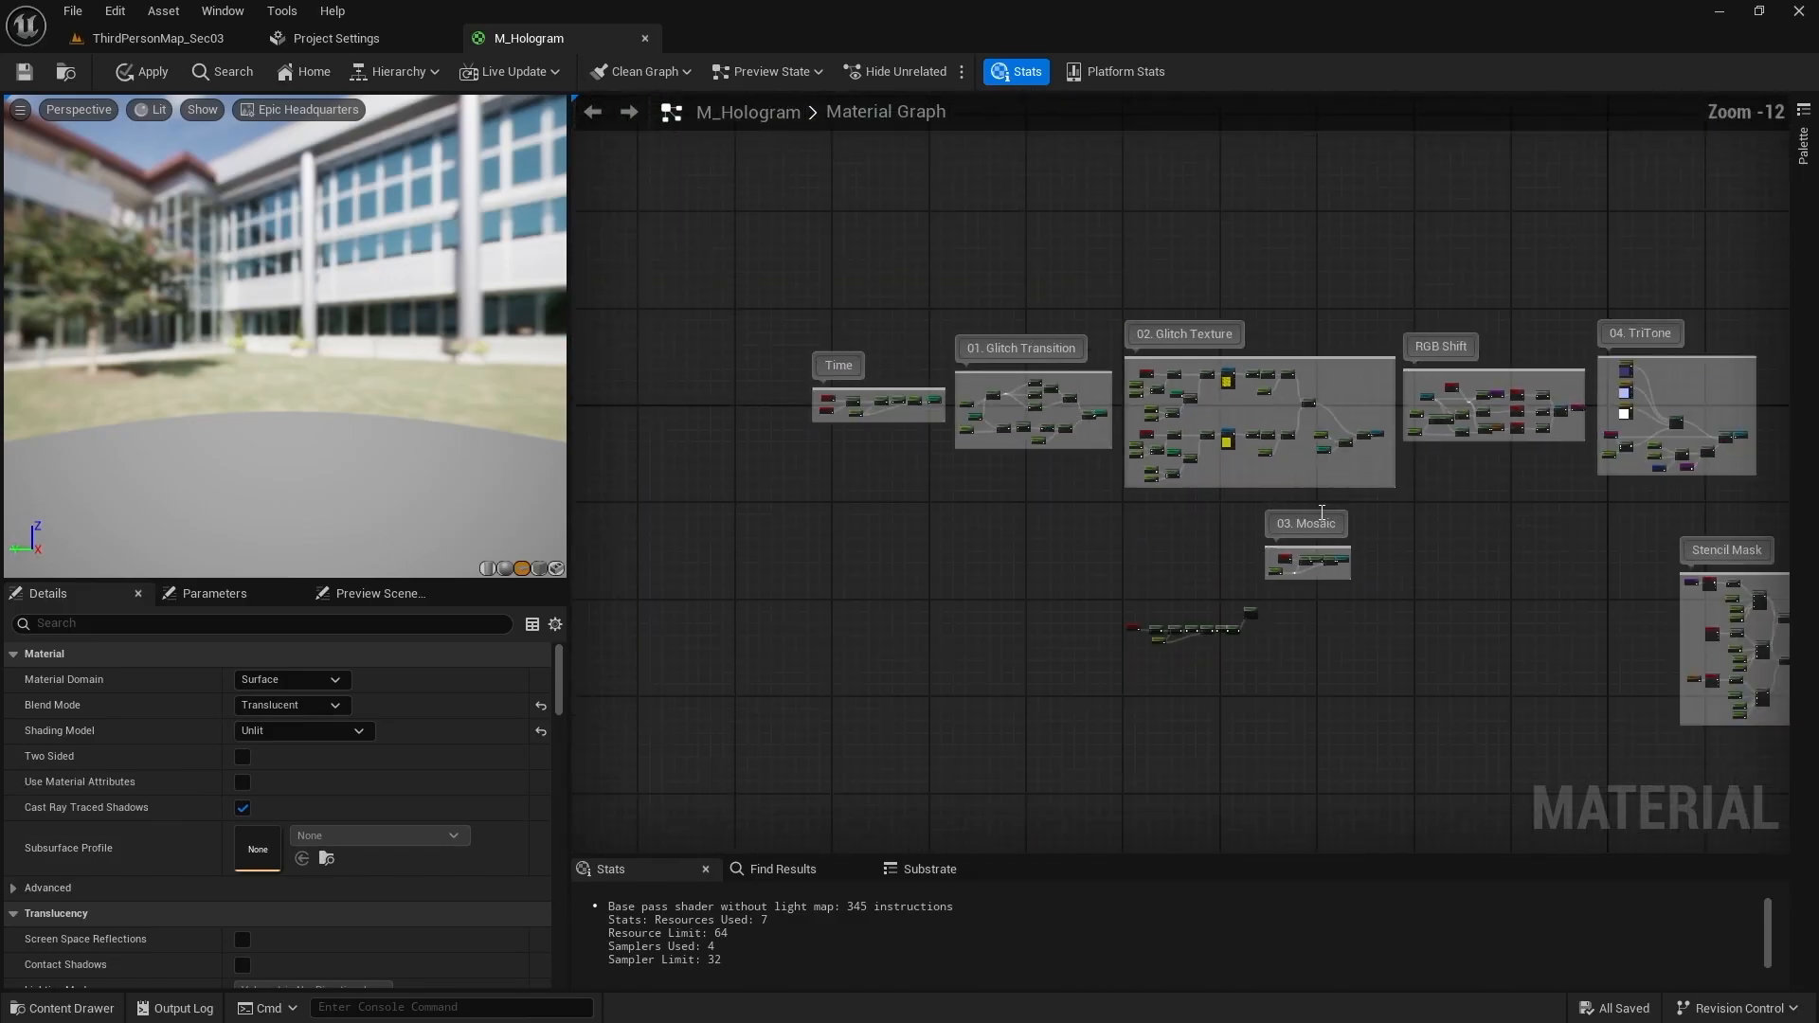
Step: Shift the Time, 01. Glitch Transition and 02. Glitch Texture groups aside and place 03. Mosaic between Glitch Texture and RGB Shift
{"action": "left_click_drag", "start_coordinate": [783, 284], "coordinate": [1401, 504]}
{"action": "left_click_drag", "start_coordinate": [1331, 359], "coordinate": [1237, 350]}
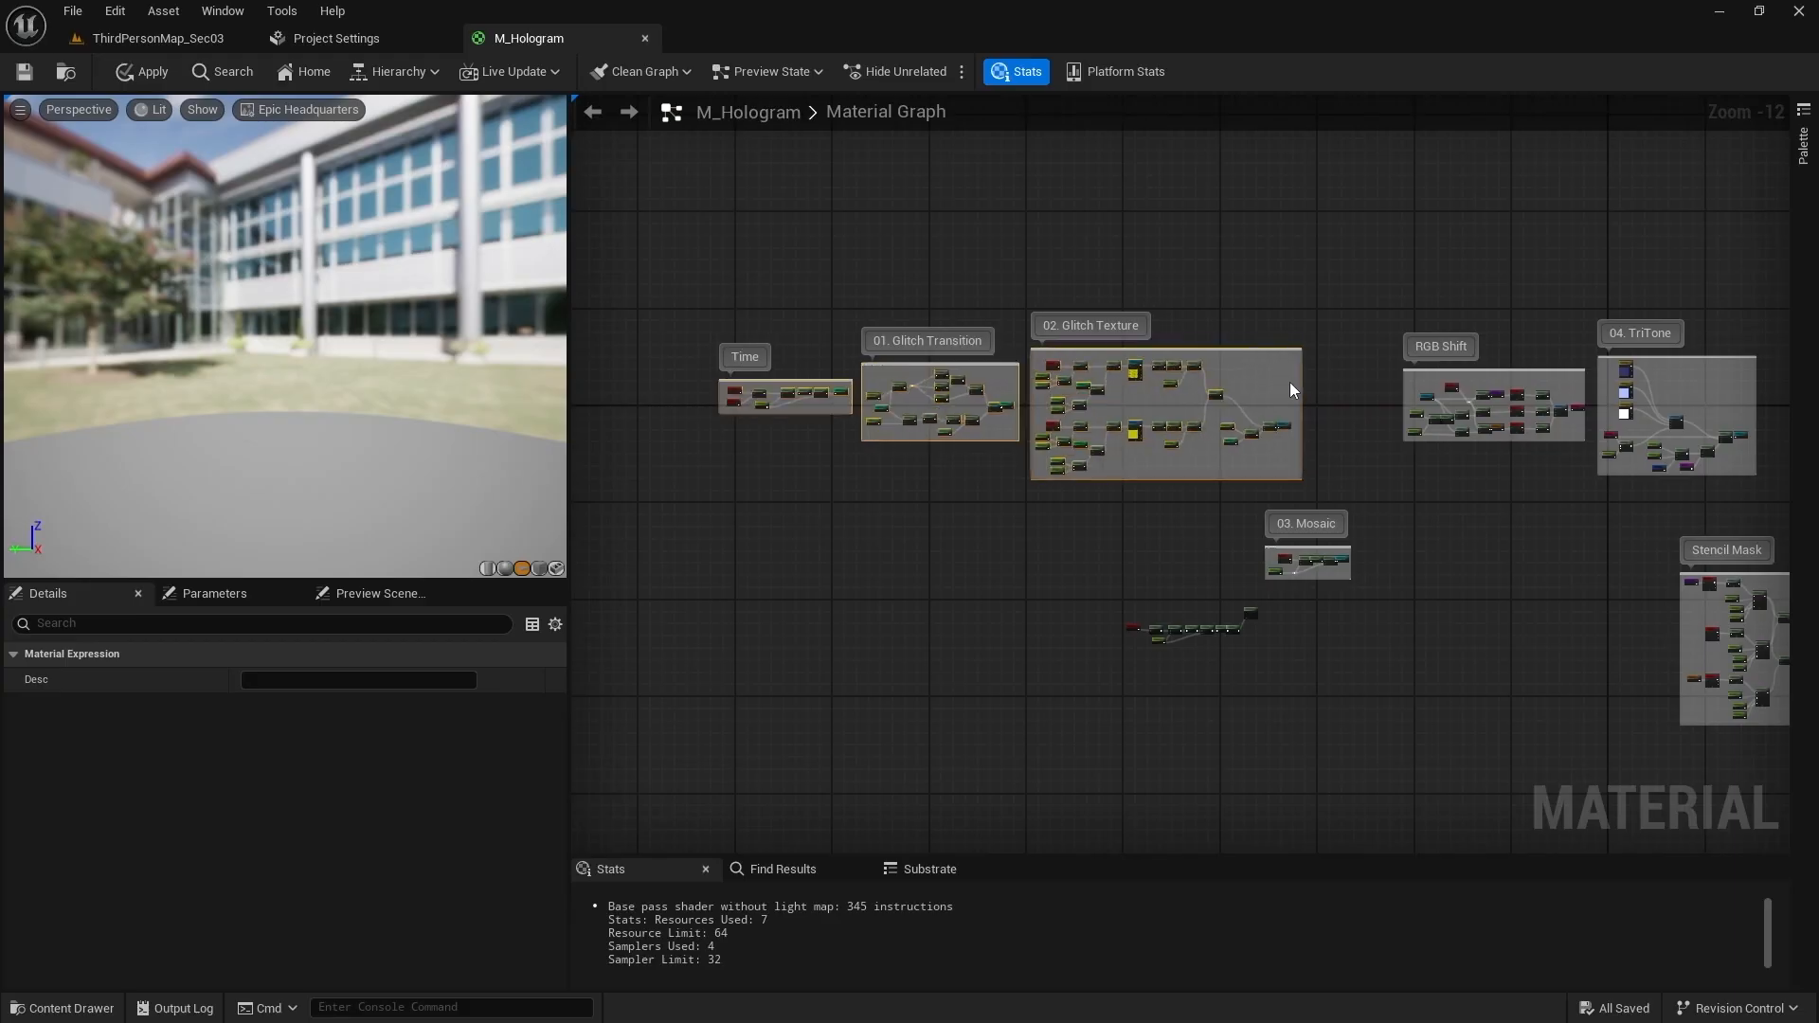
{"action": "left_click", "coordinate": [1340, 455]}
{"action": "scroll", "coordinate": [1358, 527], "scroll_direction": "up", "scroll_amount": 5}
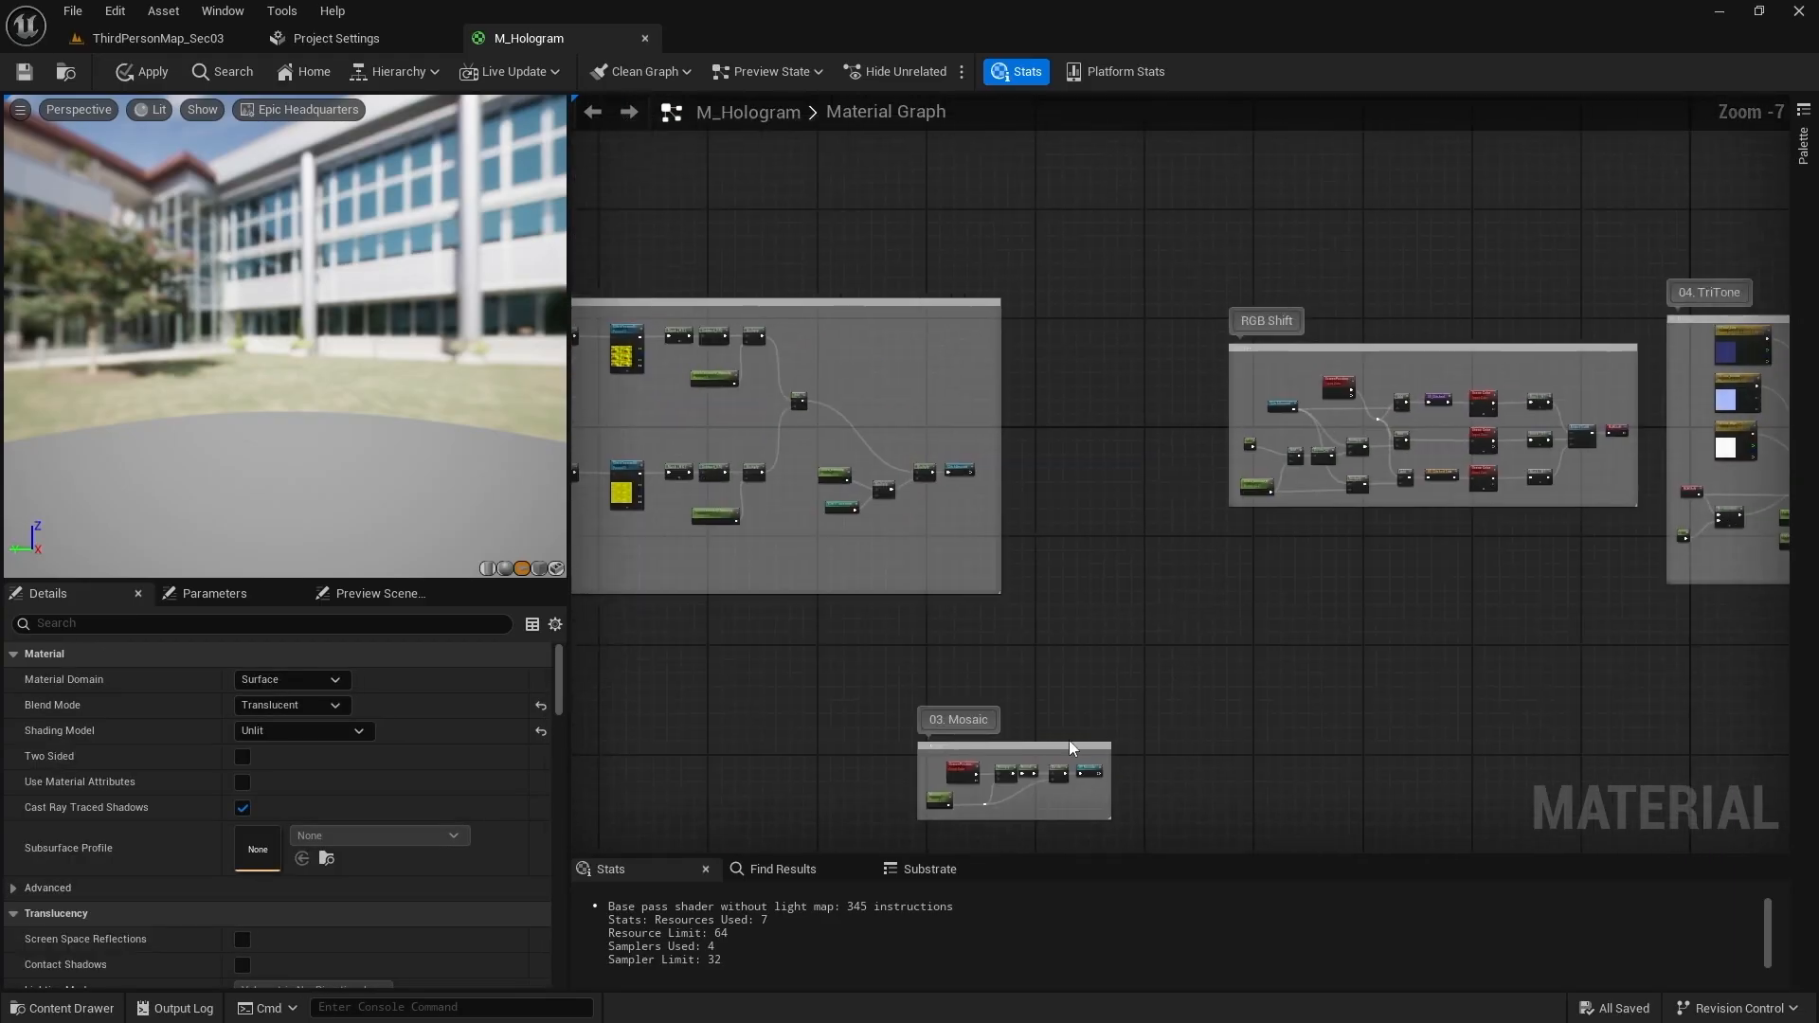
{"action": "left_click_drag", "start_coordinate": [1043, 749], "coordinate": [1138, 390]}
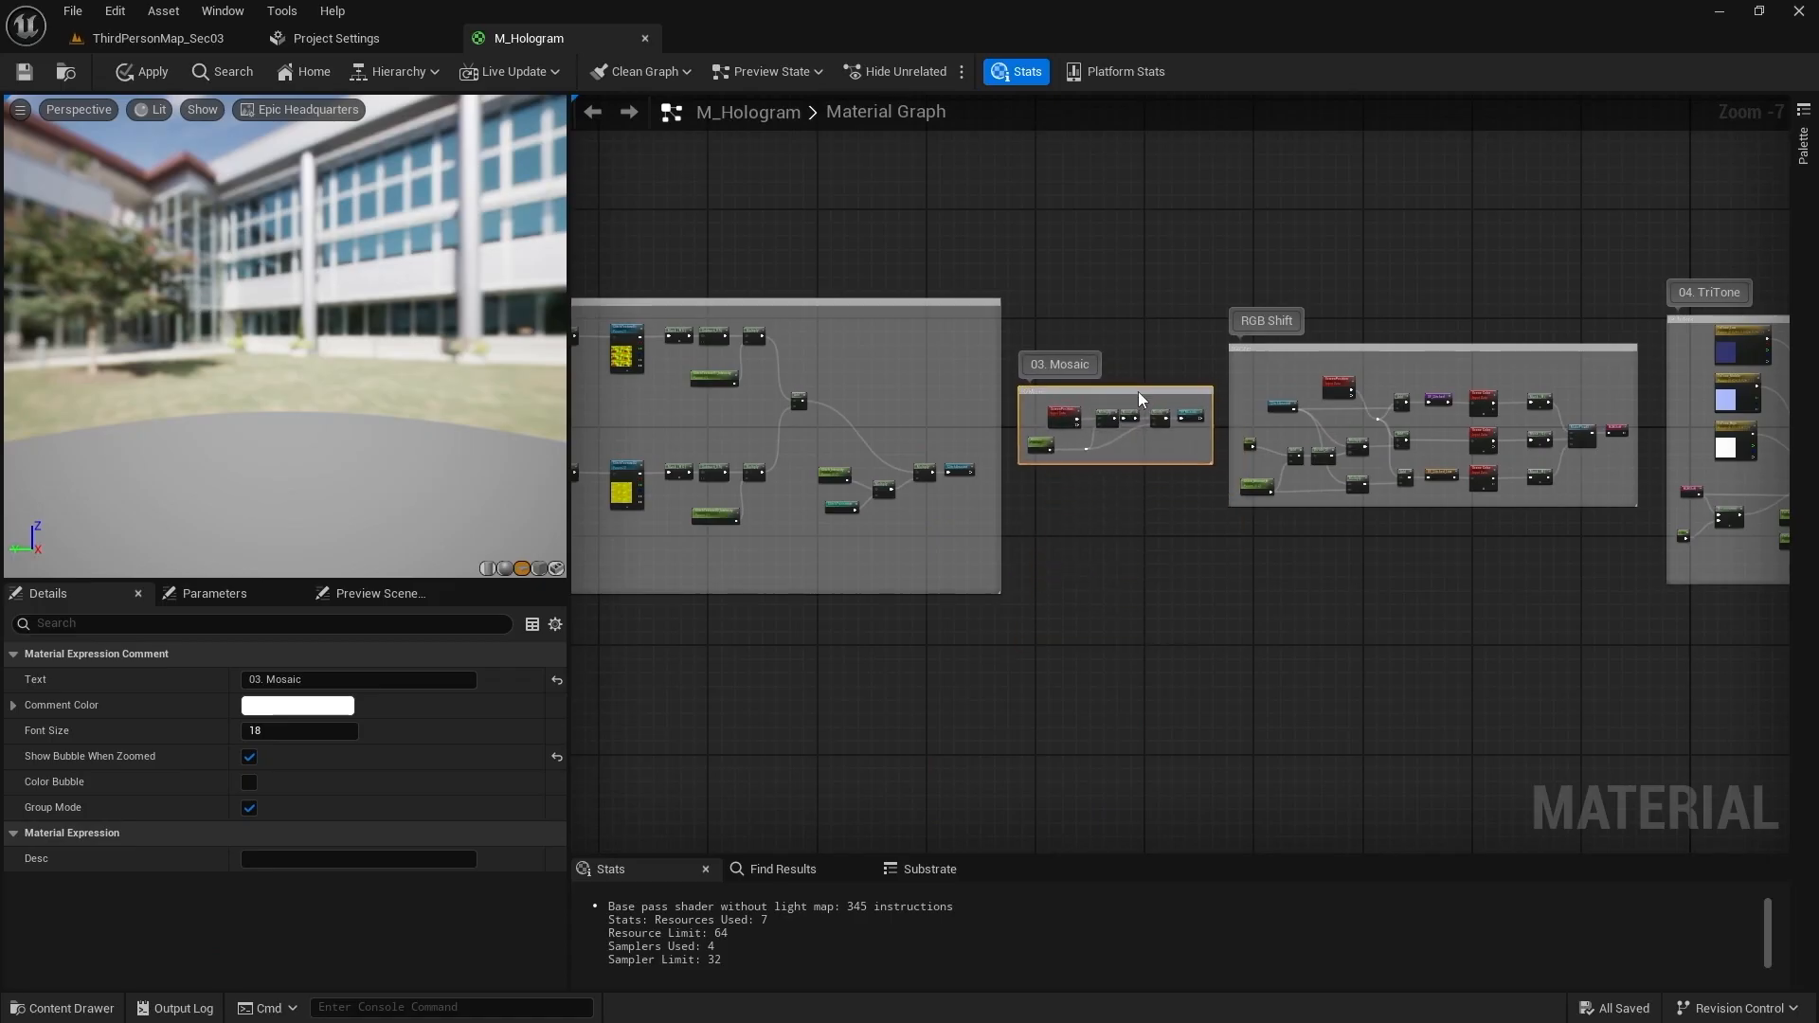
{"action": "left_click", "coordinate": [1331, 600]}
Step: Add a UV_Mosaic named reroute usage inside the RGB Shift group and place it beneath the raised ScreenPosition node
{"action": "right_click_drag", "start_coordinate": [1368, 585], "coordinate": [1135, 481]}
{"action": "scroll", "coordinate": [1134, 482], "scroll_direction": "up", "scroll_amount": 5}
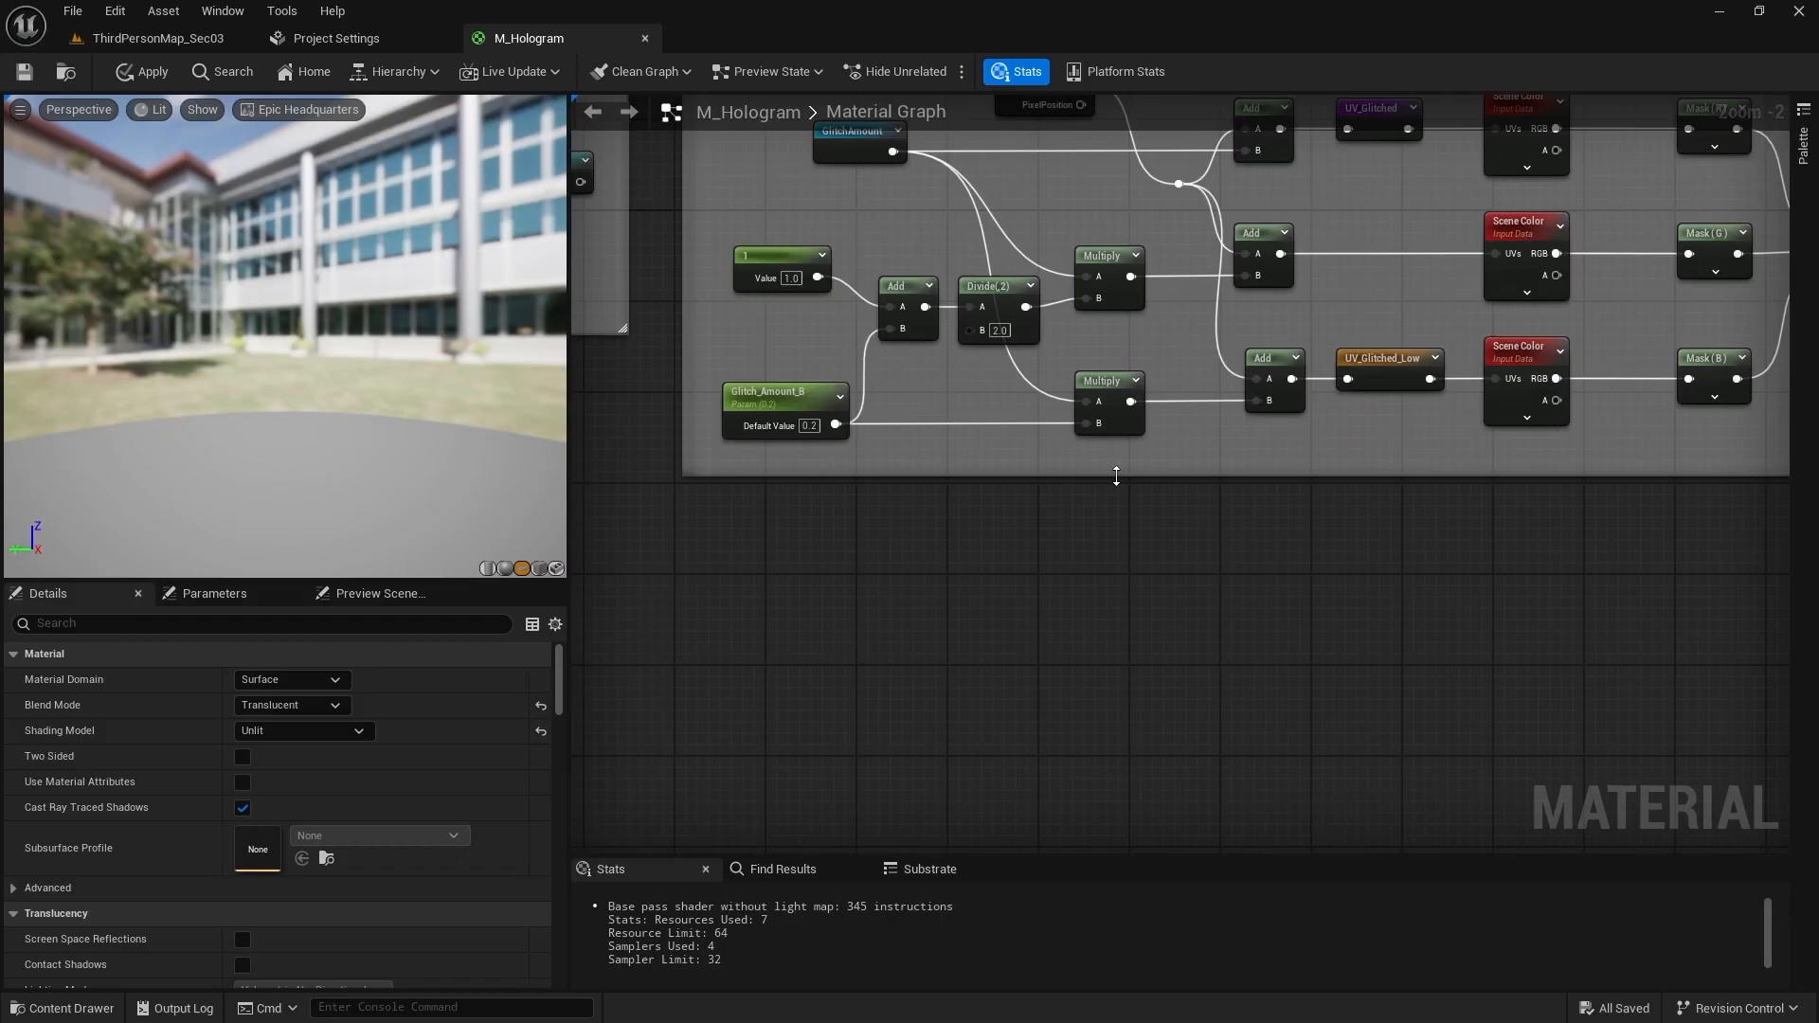
{"action": "scroll", "coordinate": [1116, 477], "scroll_direction": "down", "scroll_amount": 2}
{"action": "right_click_drag", "start_coordinate": [1151, 485], "coordinate": [1148, 647]}
{"action": "scroll", "coordinate": [1076, 350], "scroll_direction": "up", "scroll_amount": 4}
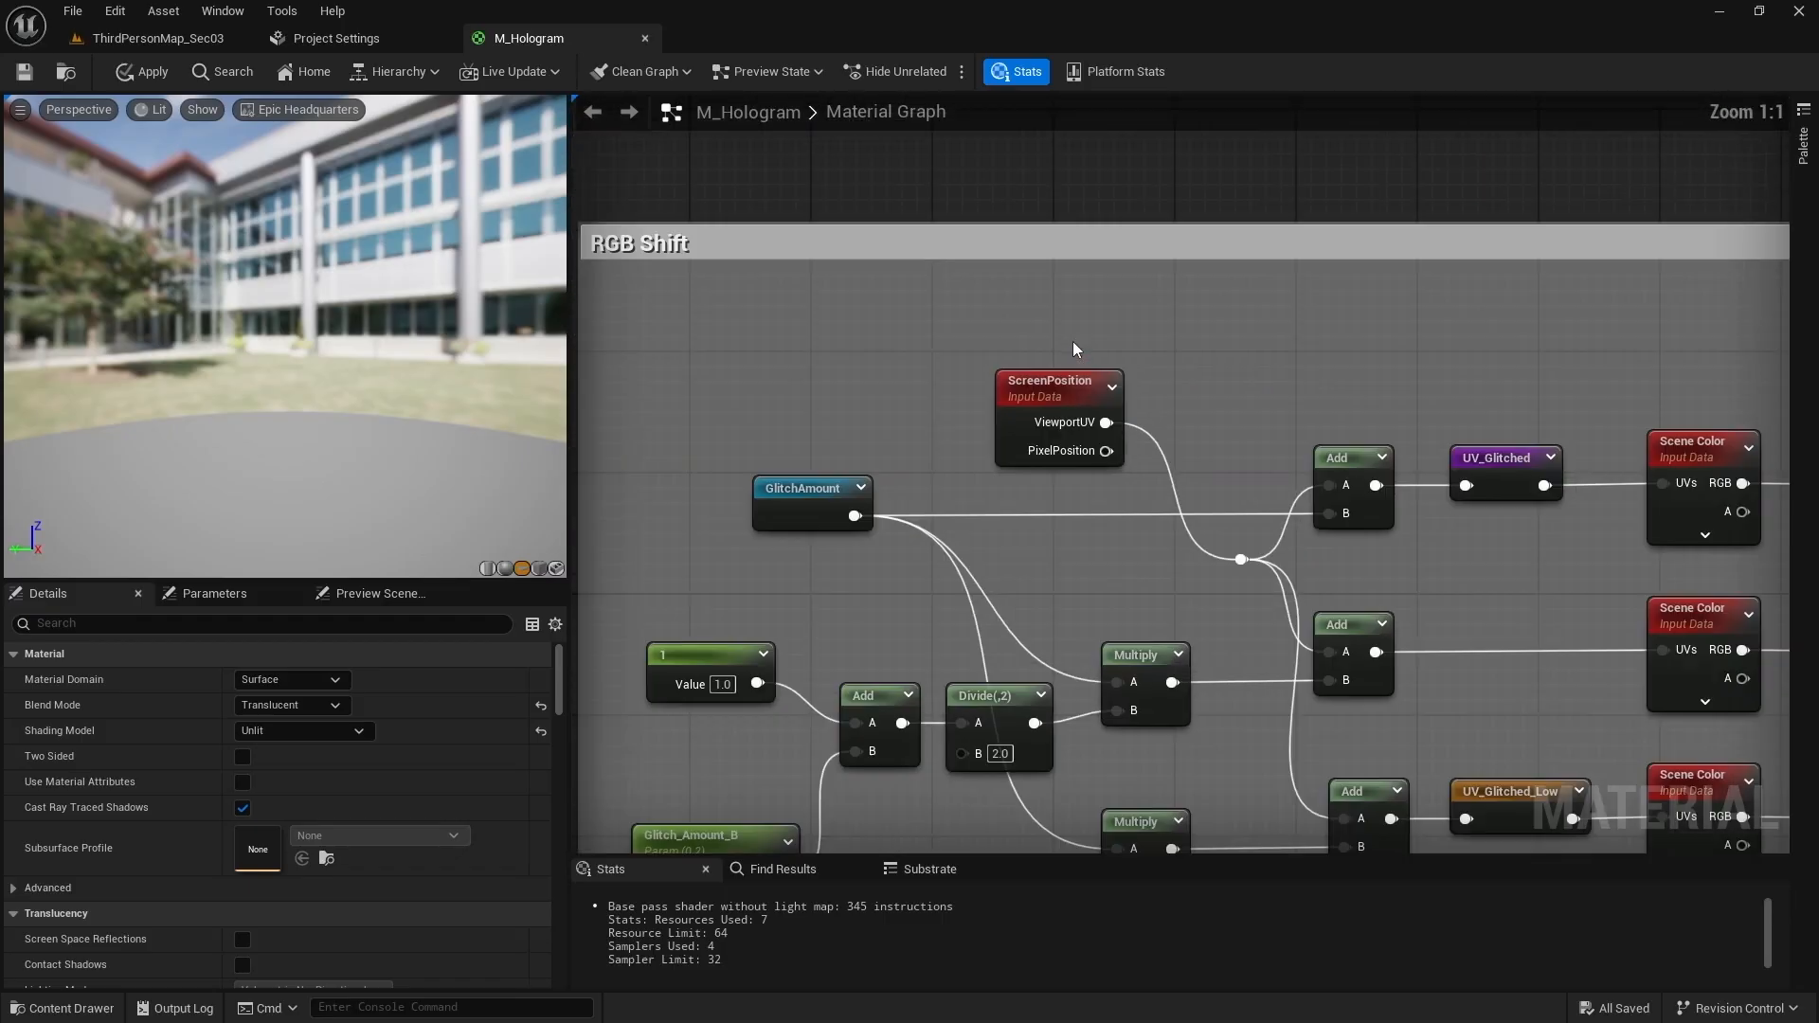
{"action": "mouse_move", "coordinate": [972, 251]}
{"action": "right_mouse_down"}
{"action": "mouse_move", "coordinate": [979, 312]}
{"action": "mouse_move", "coordinate": [978, 258]}
{"action": "right_mouse_up"}
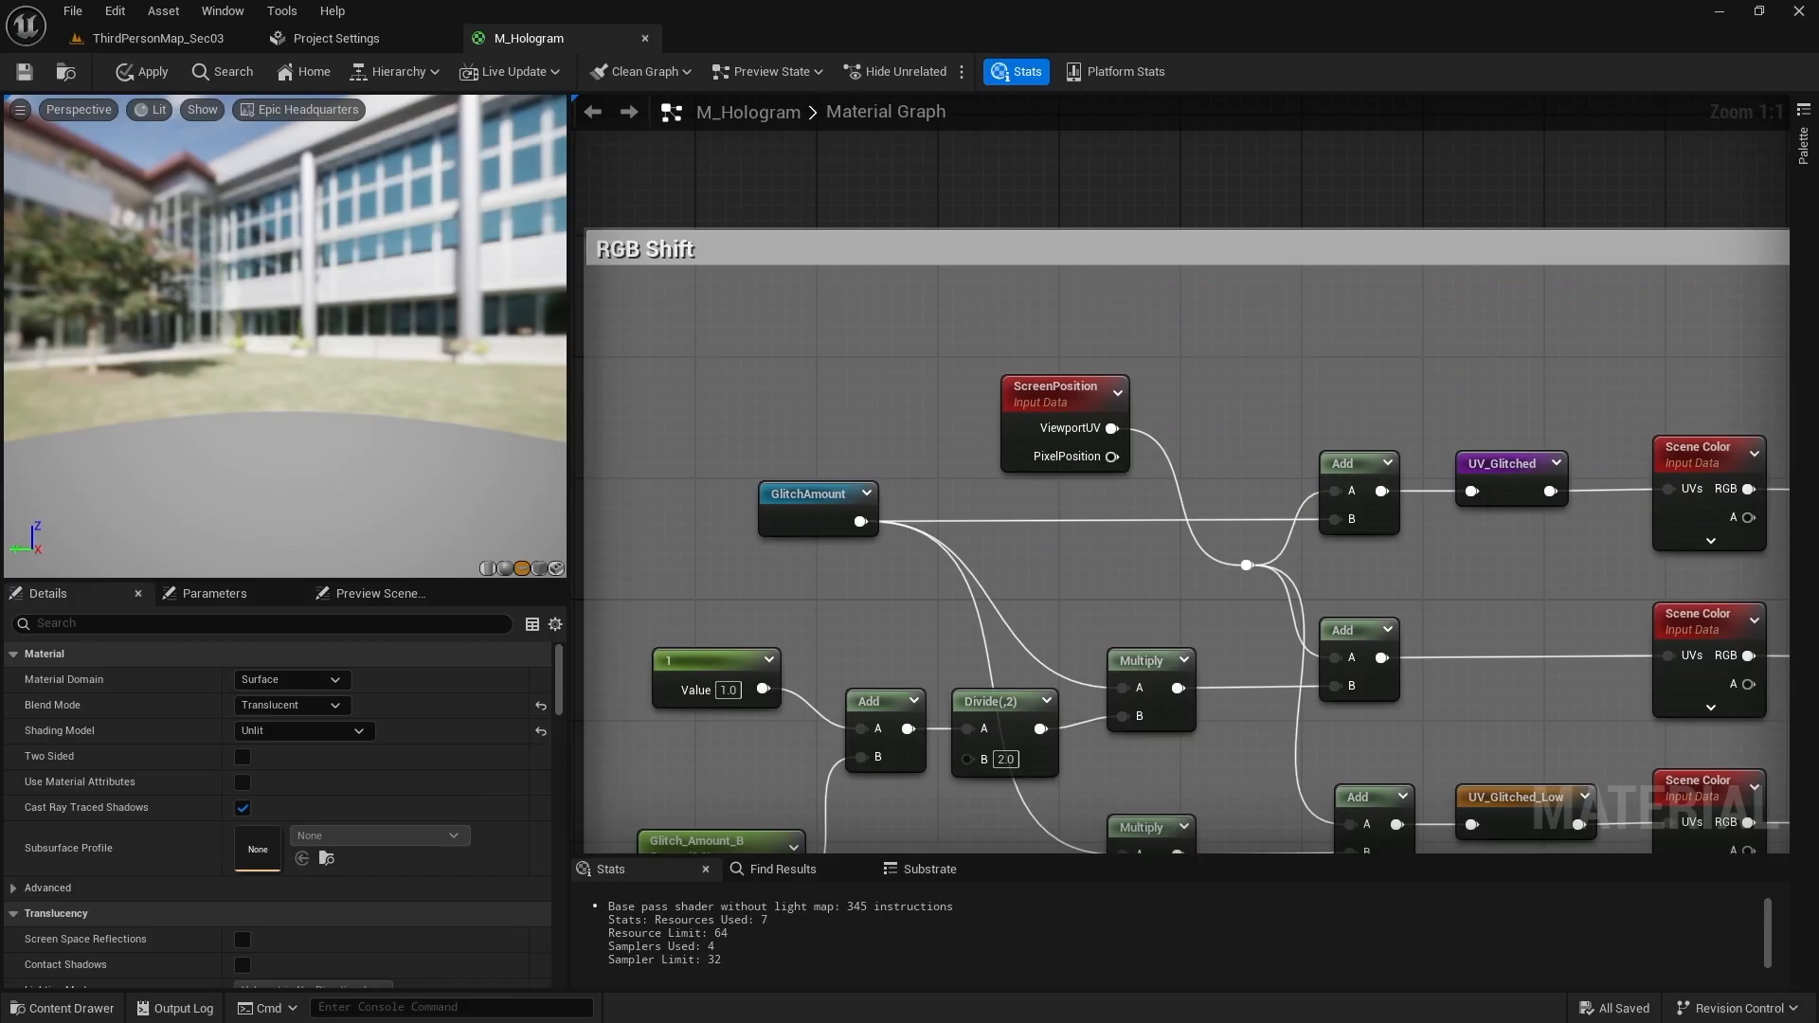
{"action": "right_click_drag", "start_coordinate": [1075, 354], "coordinate": [1097, 282]}
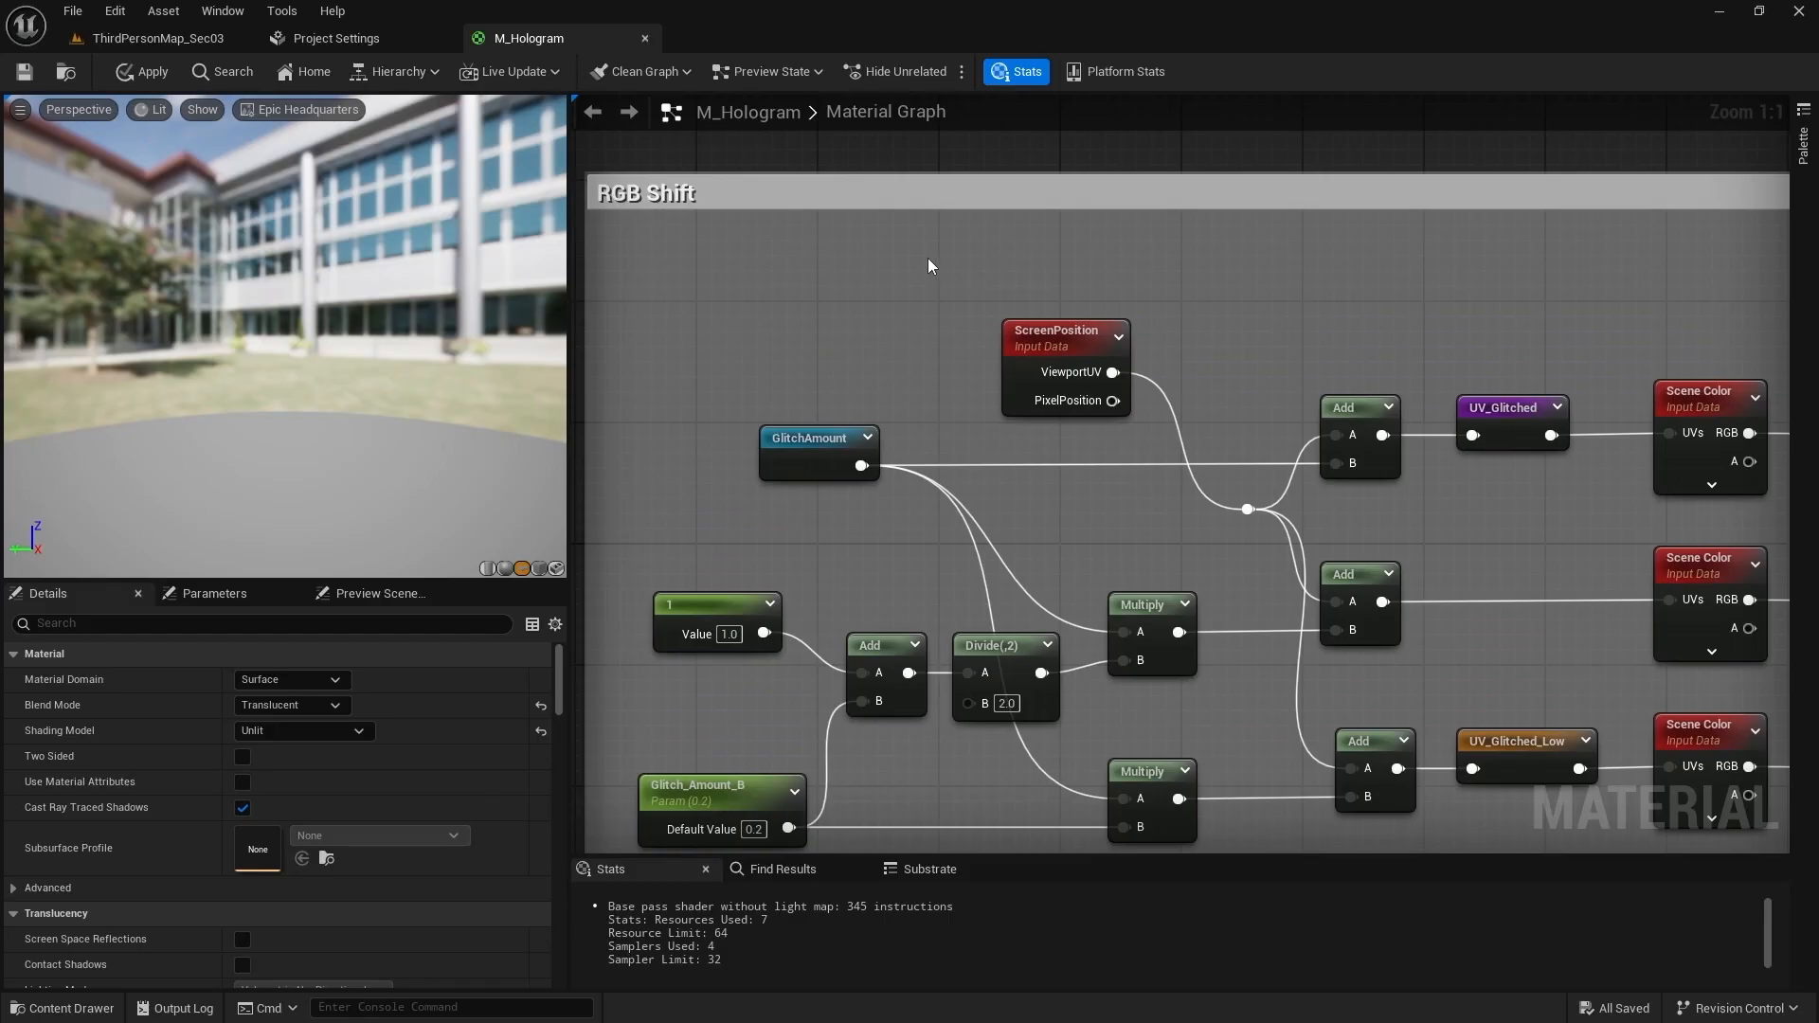
{"action": "right_click_drag", "start_coordinate": [933, 299], "coordinate": [1001, 266]}
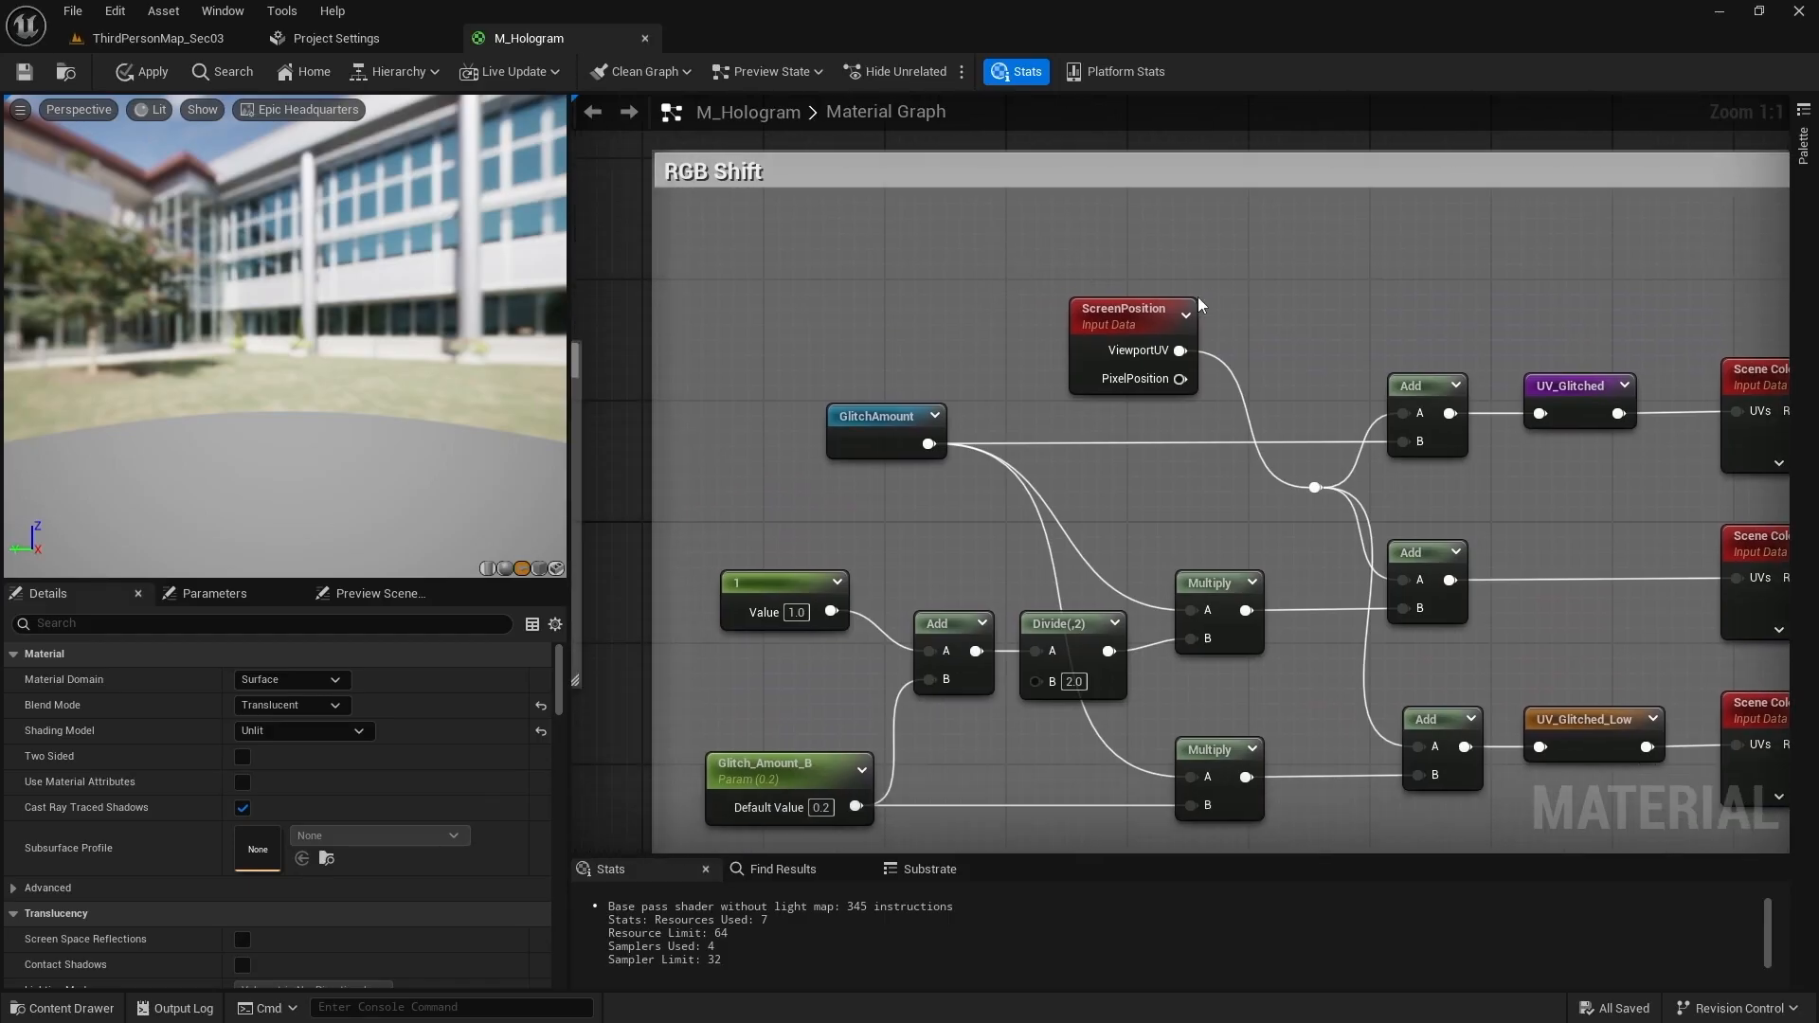
{"action": "right_click_drag", "start_coordinate": [1334, 265], "coordinate": [1273, 224]}
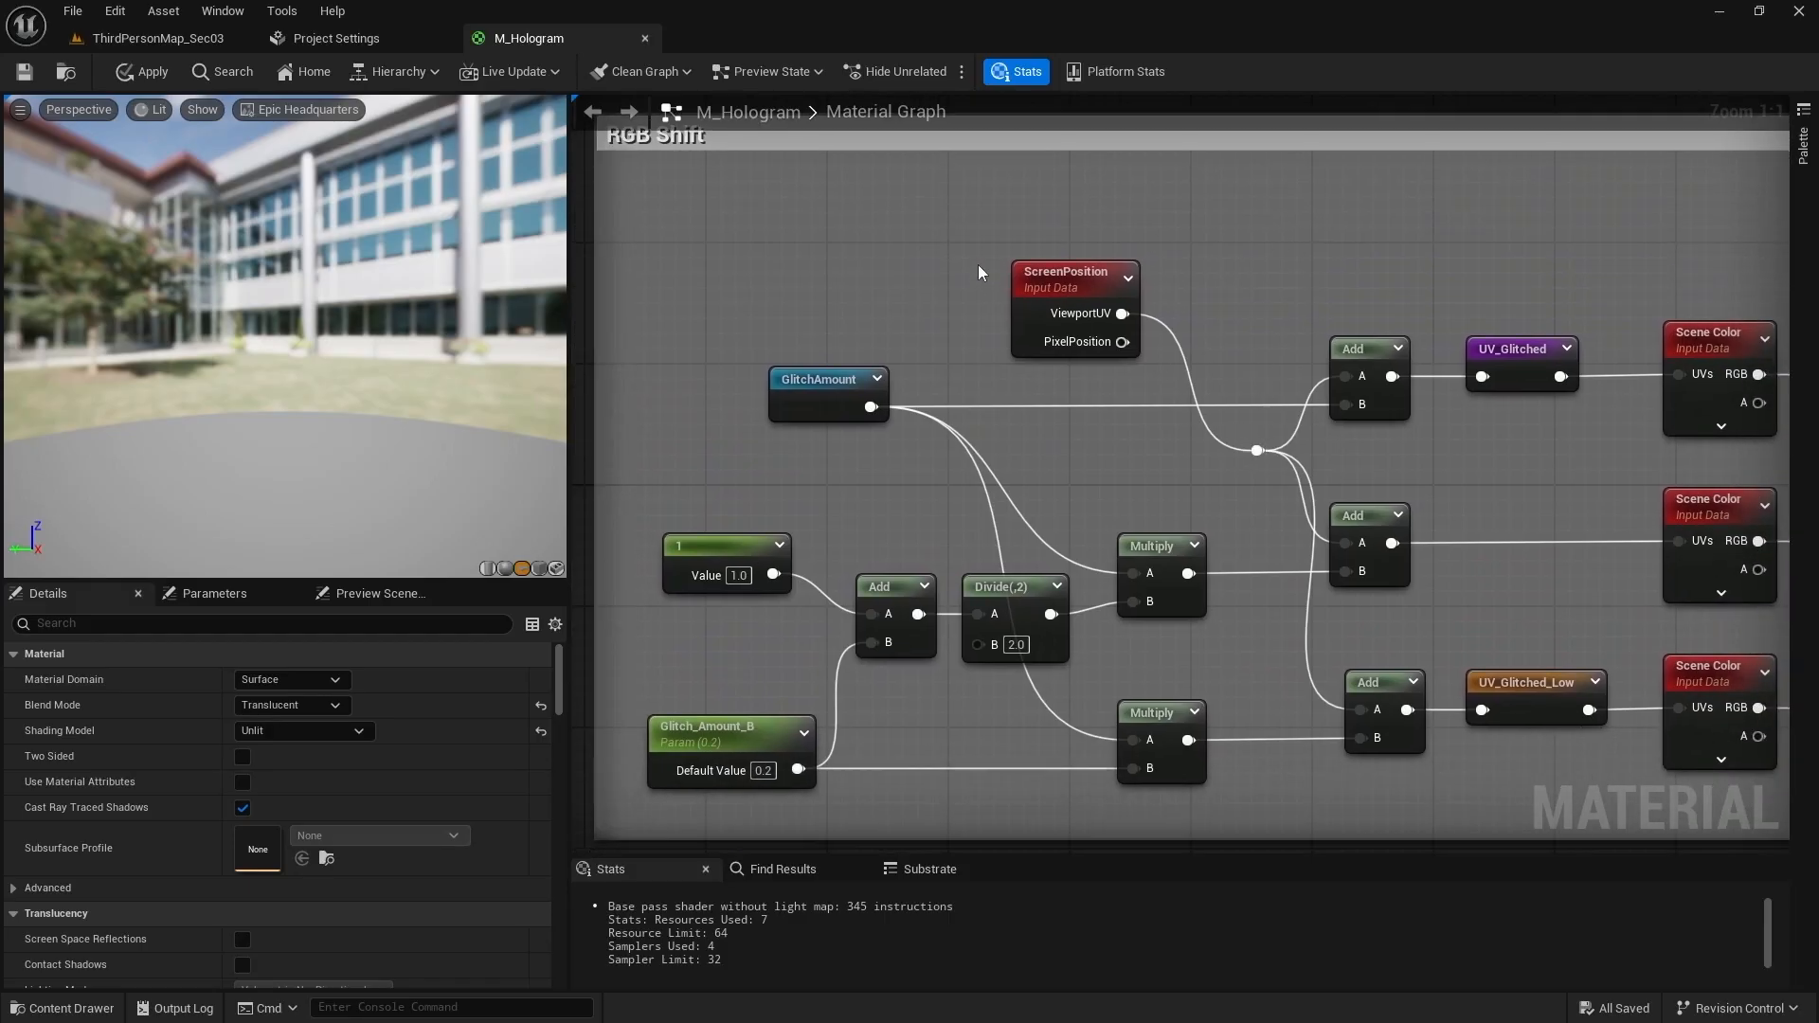
{"action": "right_click", "coordinate": [823, 214]}
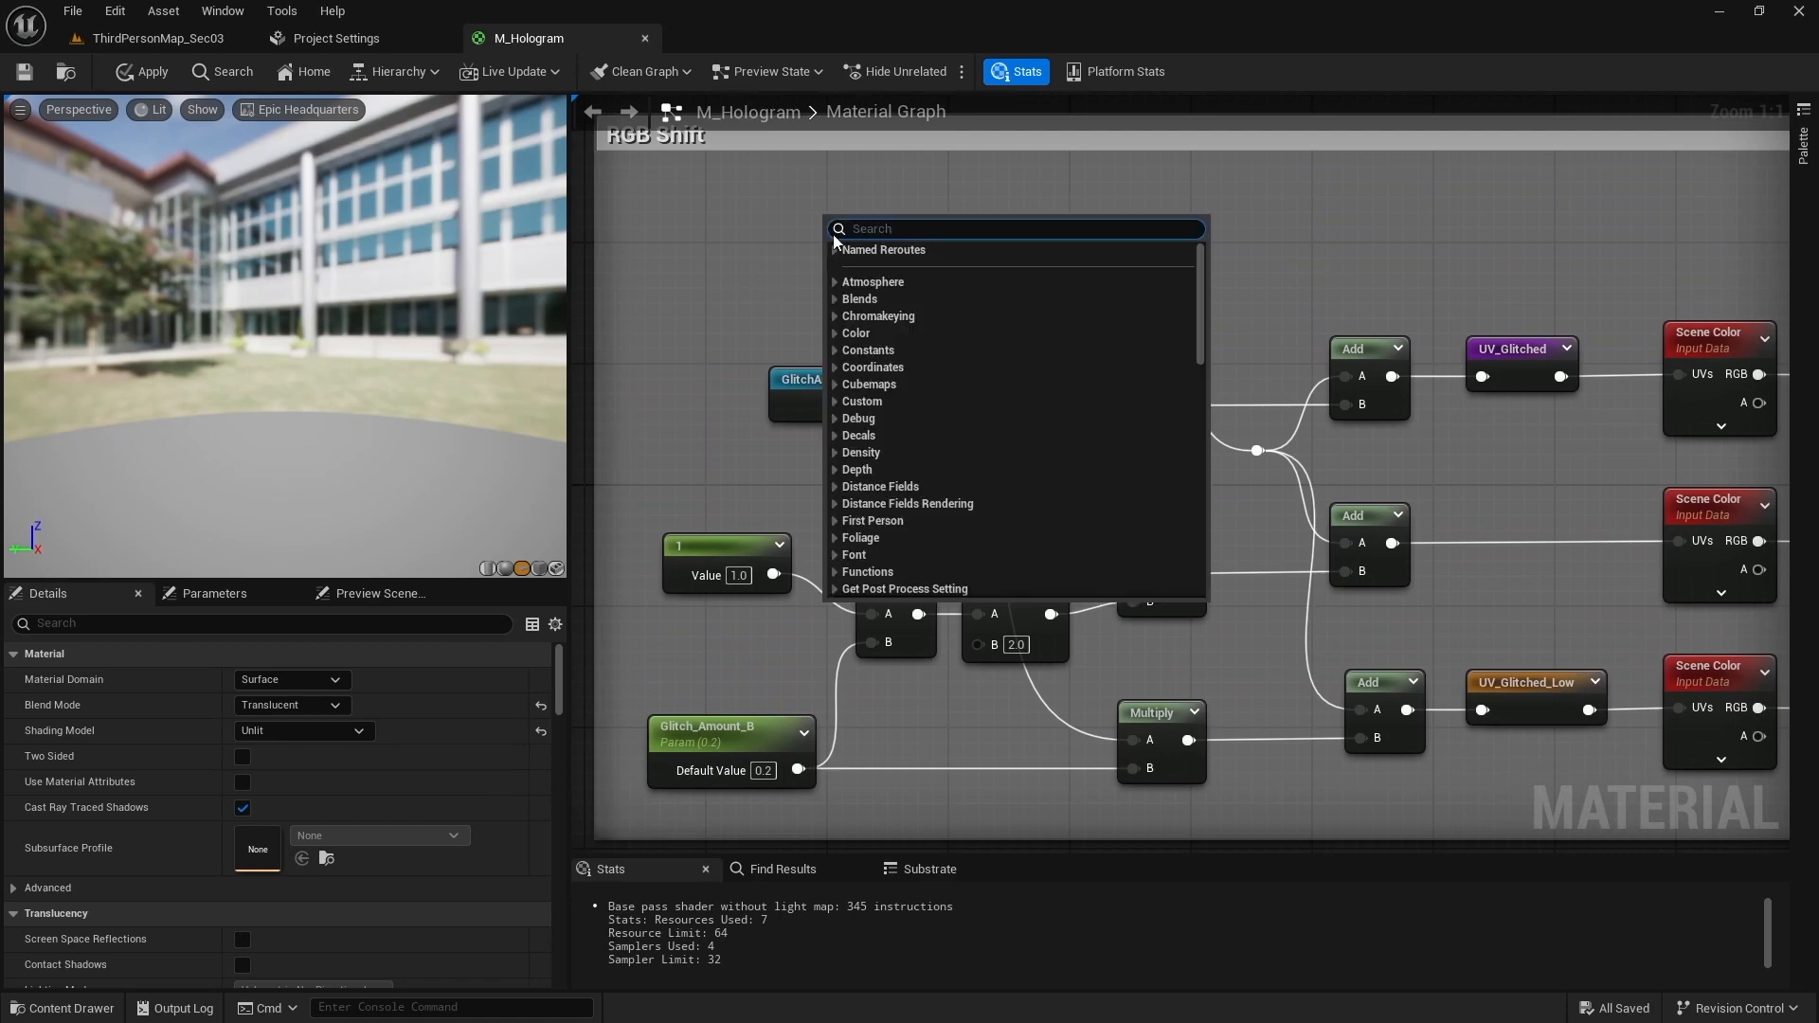
{"action": "left_click", "coordinate": [834, 250]}
{"action": "left_click", "coordinate": [881, 438]}
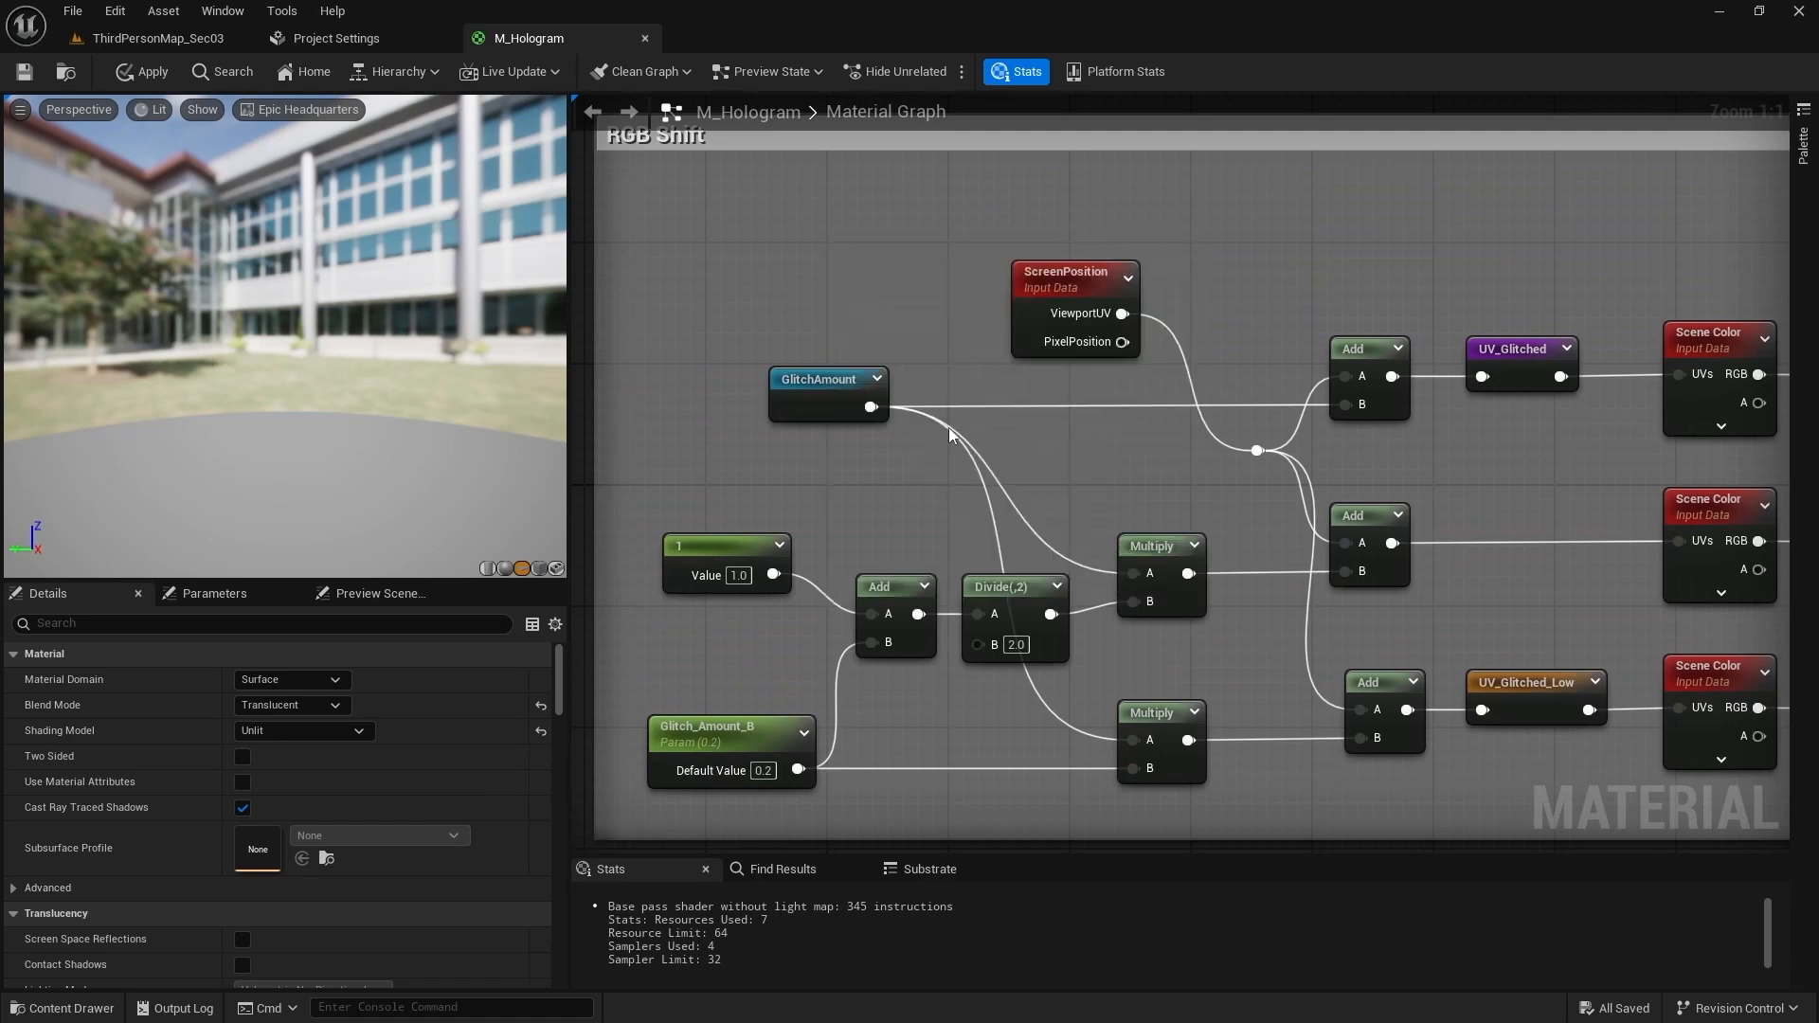
{"action": "left_click_drag", "start_coordinate": [1049, 318], "coordinate": [1047, 217]}
{"action": "left_click_drag", "start_coordinate": [893, 246], "coordinate": [988, 335]}
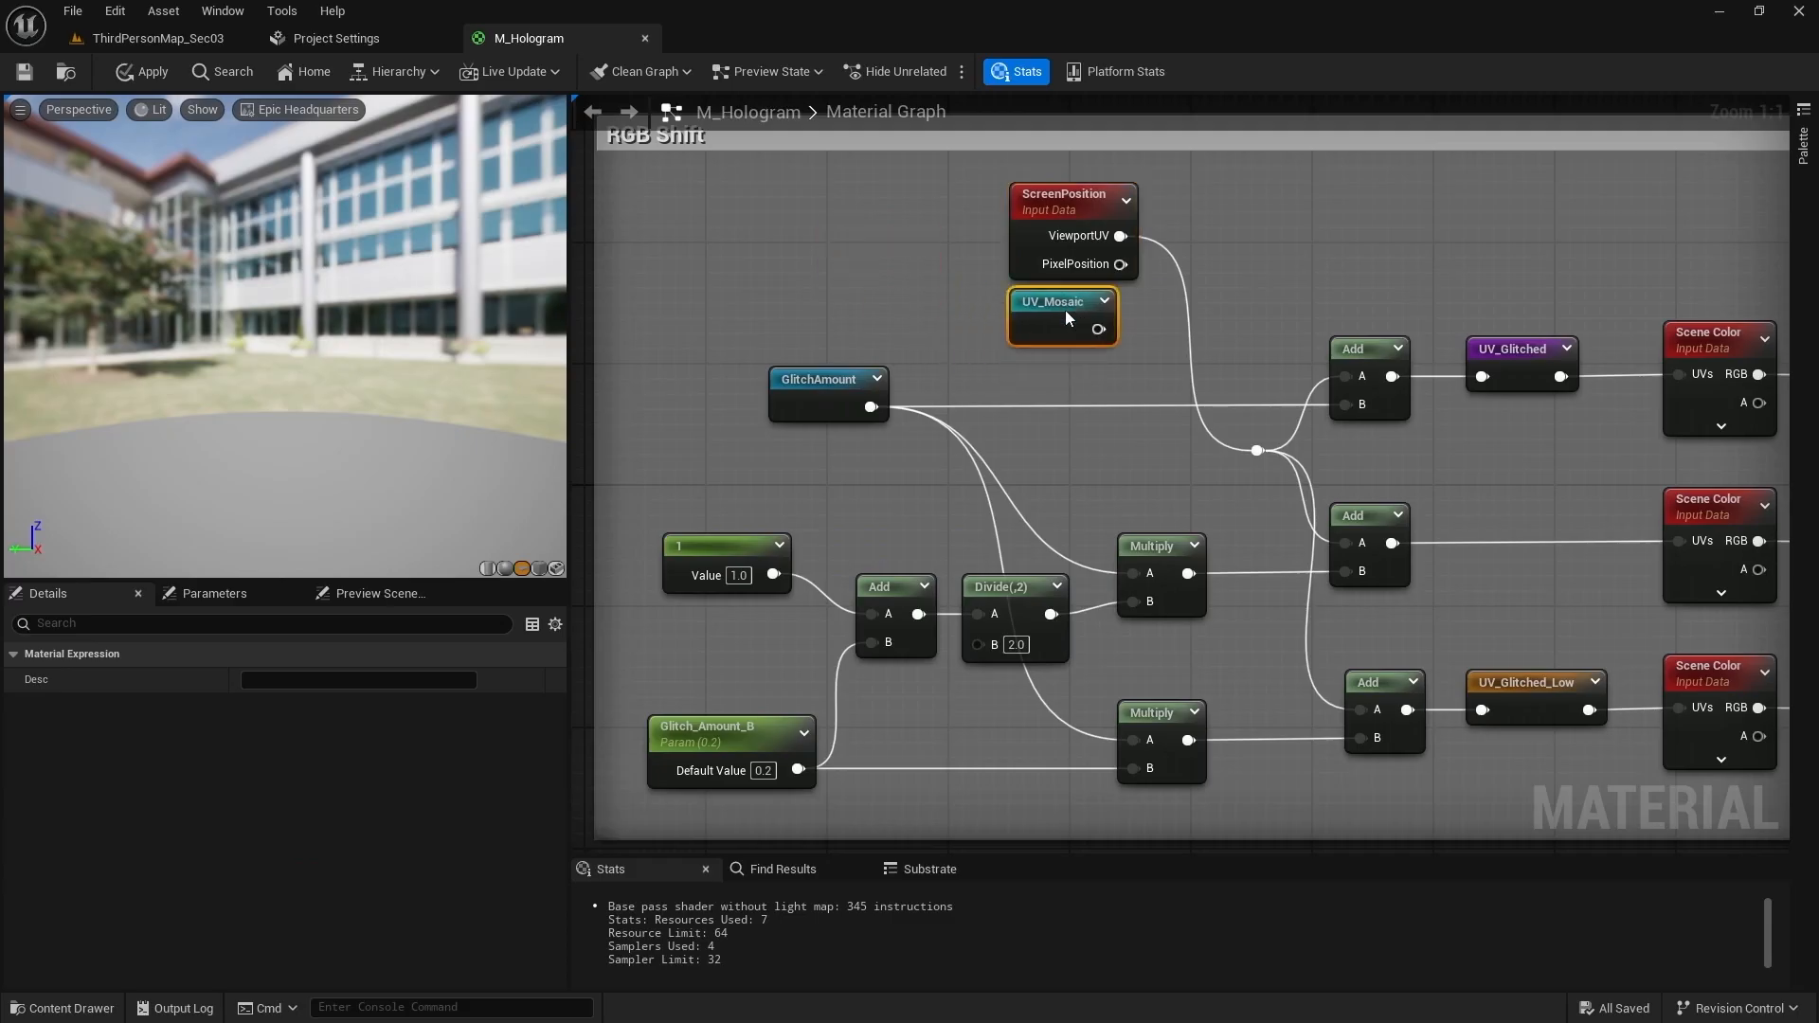
Step: Connect UV_Mosaic to the reroute point feeding the Add nodes in place of ScreenPosition, and apply and save the material
{"action": "left_click_drag", "start_coordinate": [1113, 344], "coordinate": [1256, 450]}
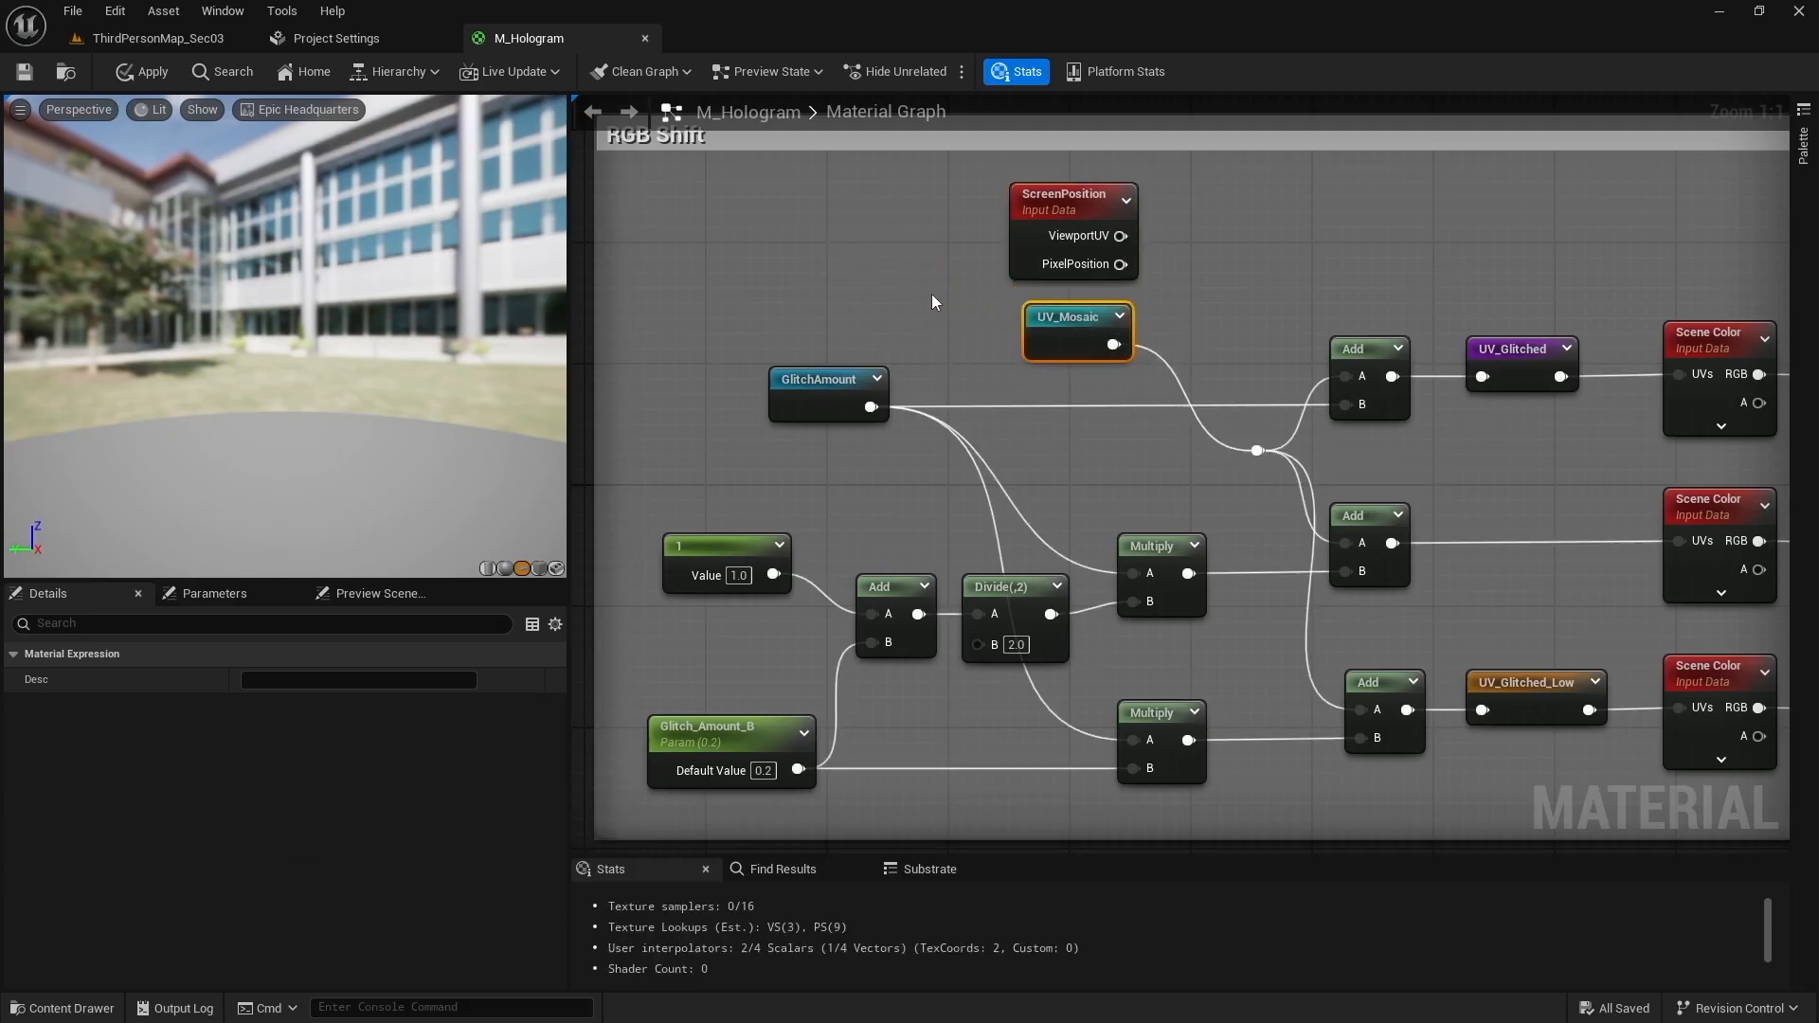
{"action": "left_click", "coordinate": [931, 294]}
{"action": "left_click", "coordinate": [140, 72]}
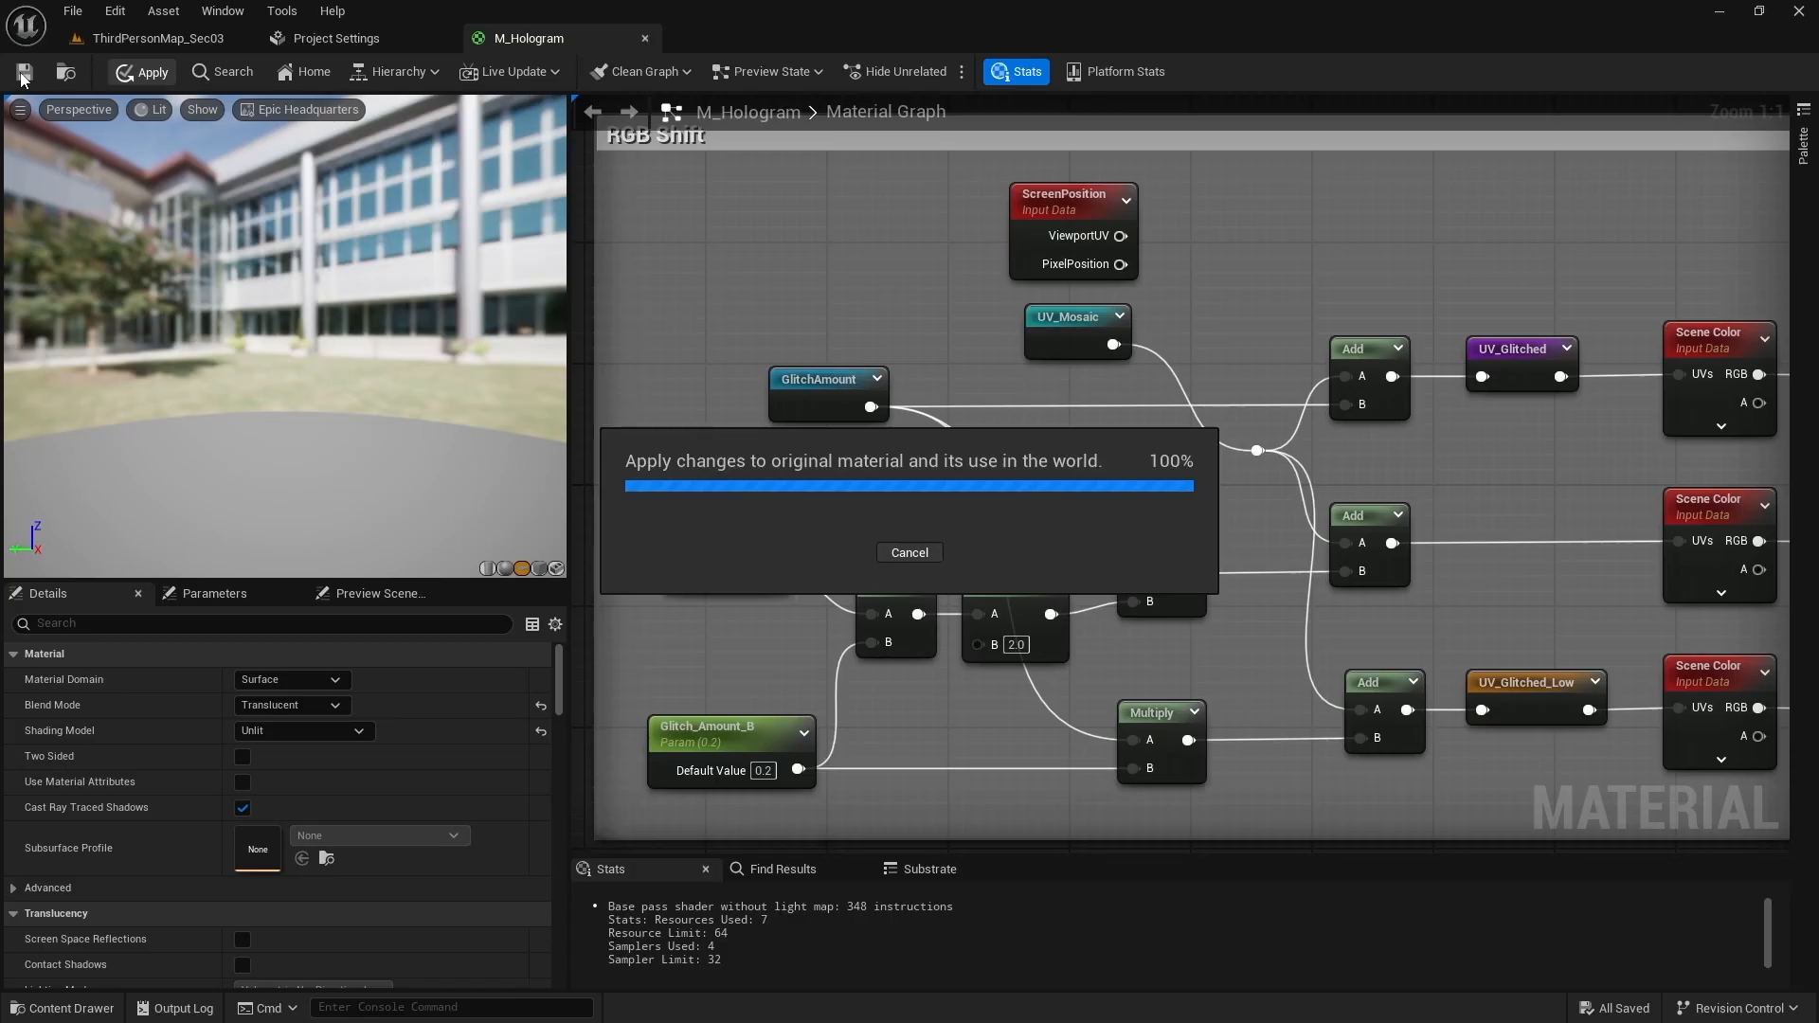
{"action": "left_click", "coordinate": [24, 73]}
Step: Switch to the ThirdPersonMap_Sec03 level and examine the mosaic glitch effect on both characters up close
{"action": "left_click", "coordinate": [158, 41]}
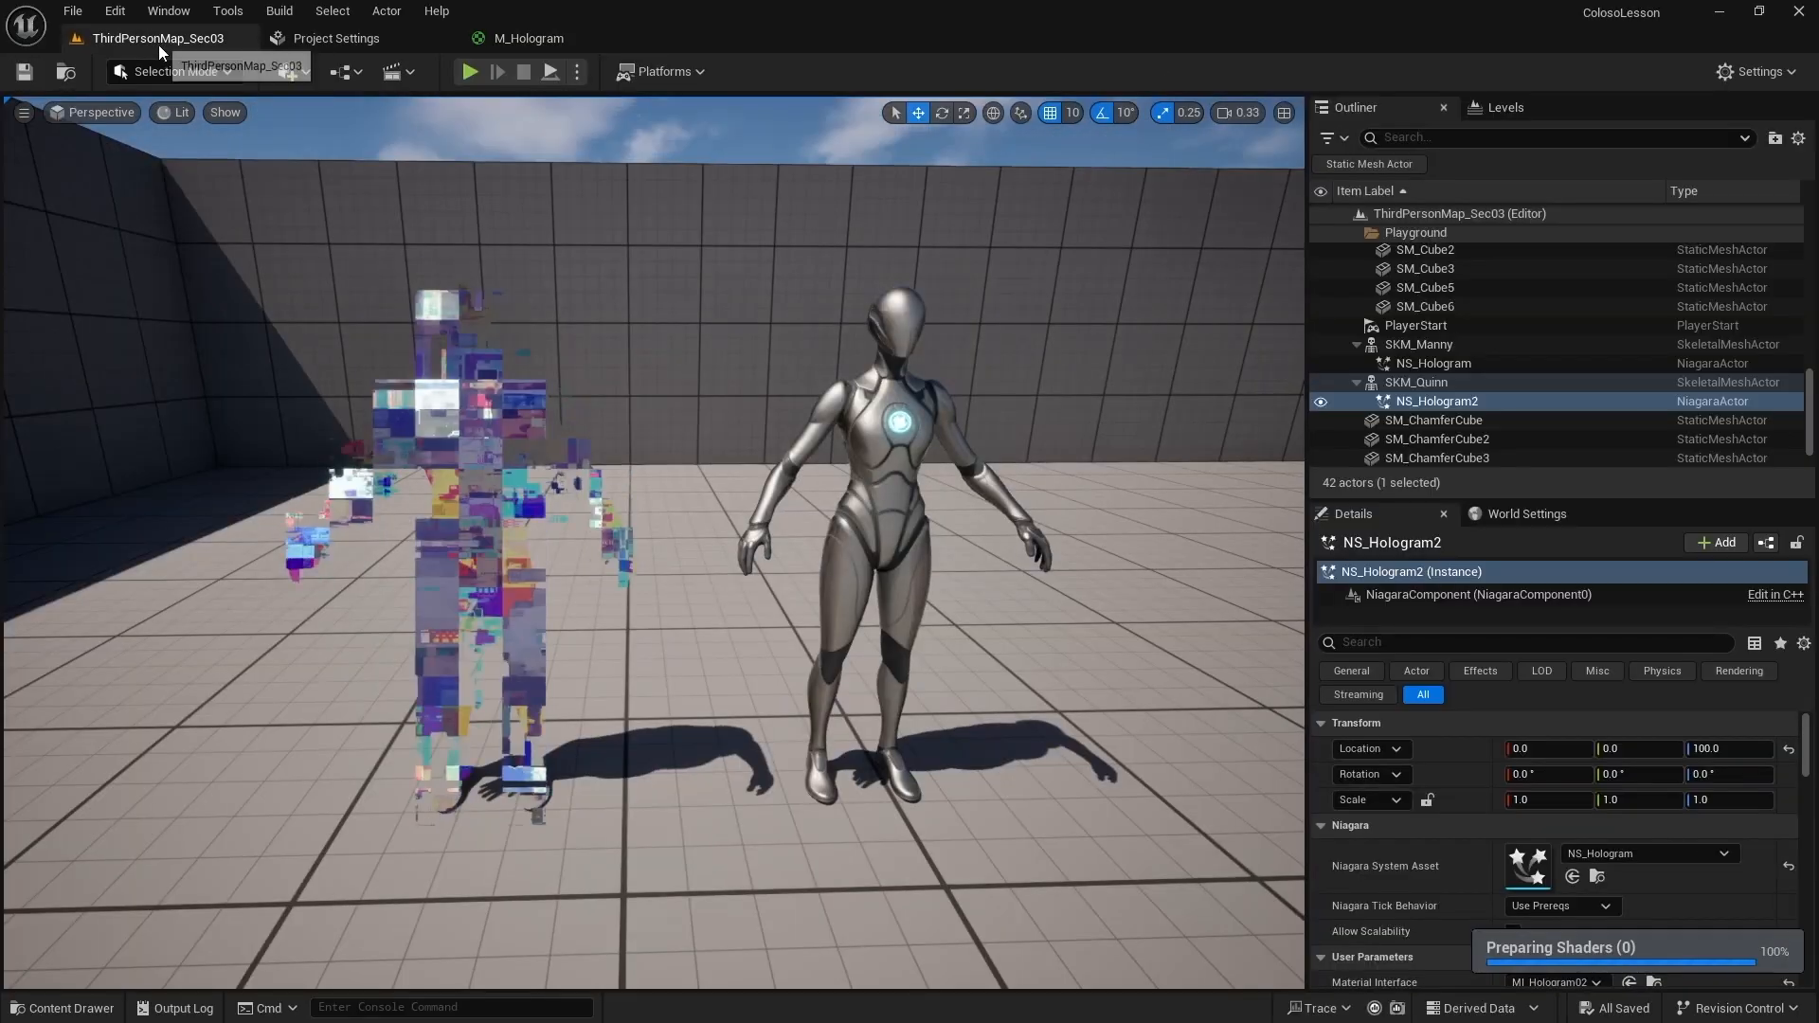
{"action": "mouse_move", "coordinate": [844, 445]}
{"action": "right_mouse_down"}
{"action": "mouse_move", "coordinate": [758, 417]}
{"action": "mouse_move", "coordinate": [777, 365]}
{"action": "mouse_move", "coordinate": [867, 468]}
{"action": "right_mouse_up"}
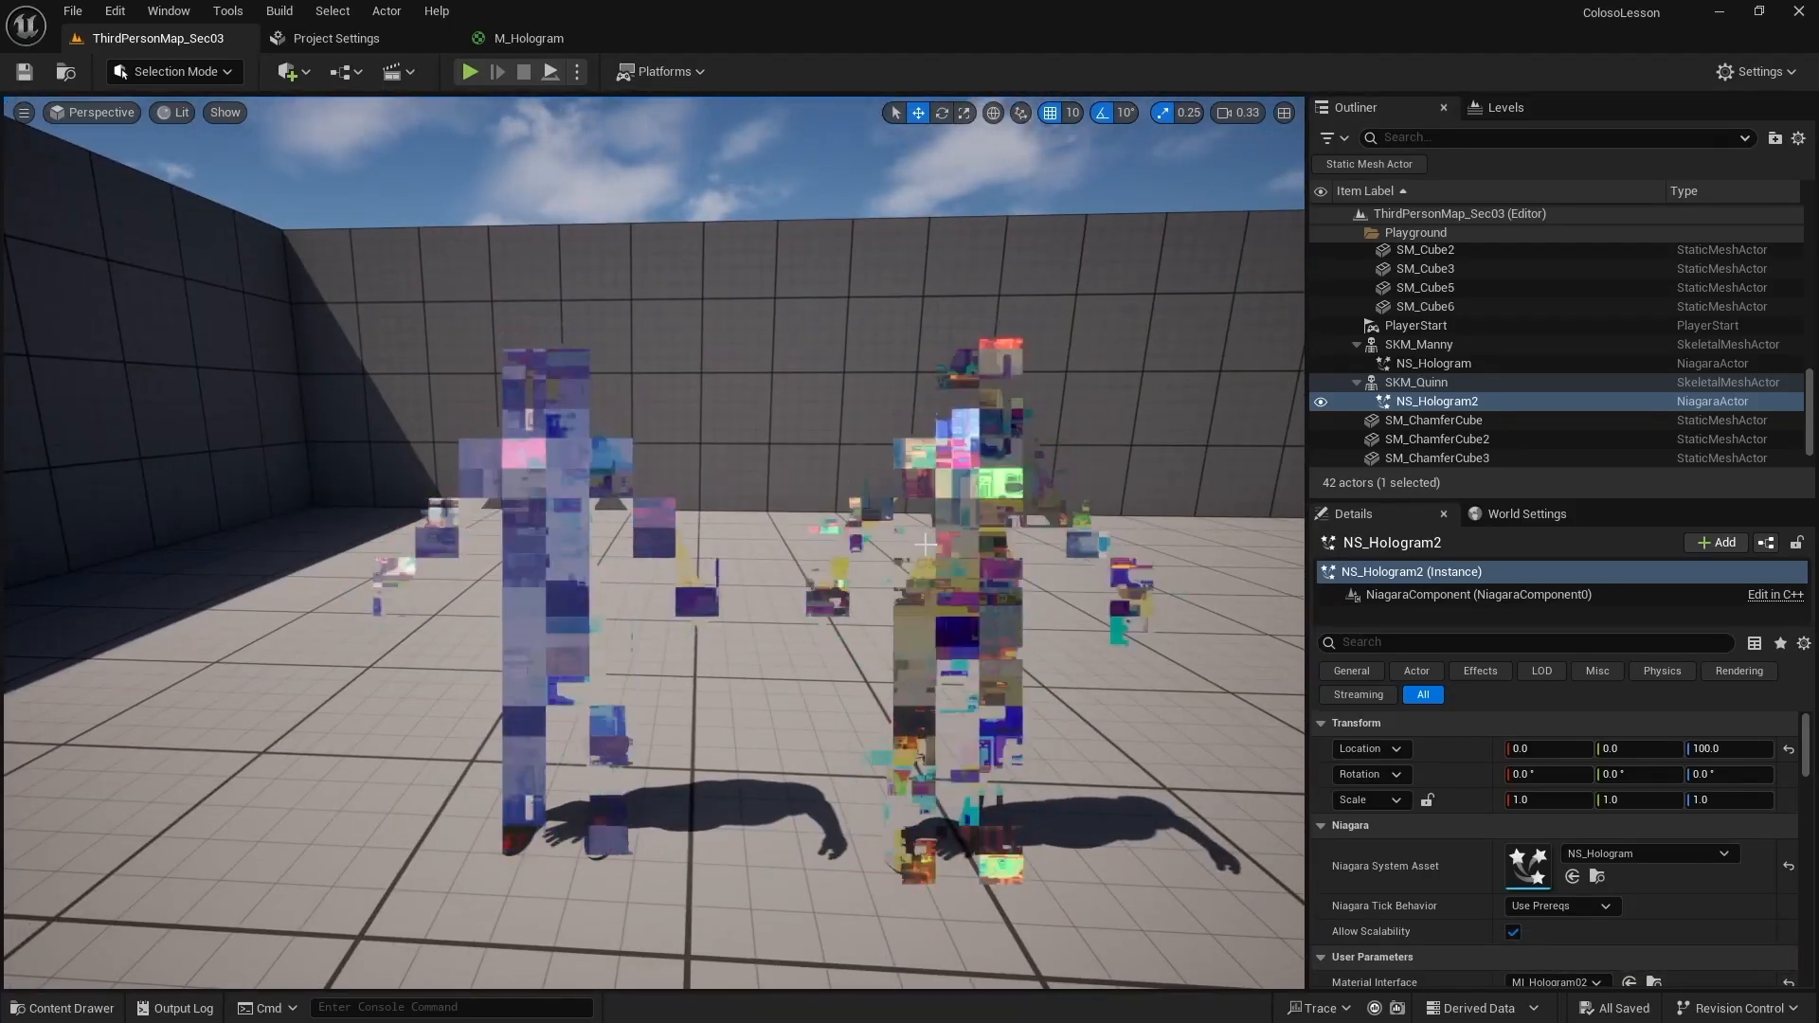
{"action": "right_click_drag", "start_coordinate": [926, 544], "coordinate": [1016, 565]}
{"action": "key", "text": "d"}
{"action": "key", "text": "w"}
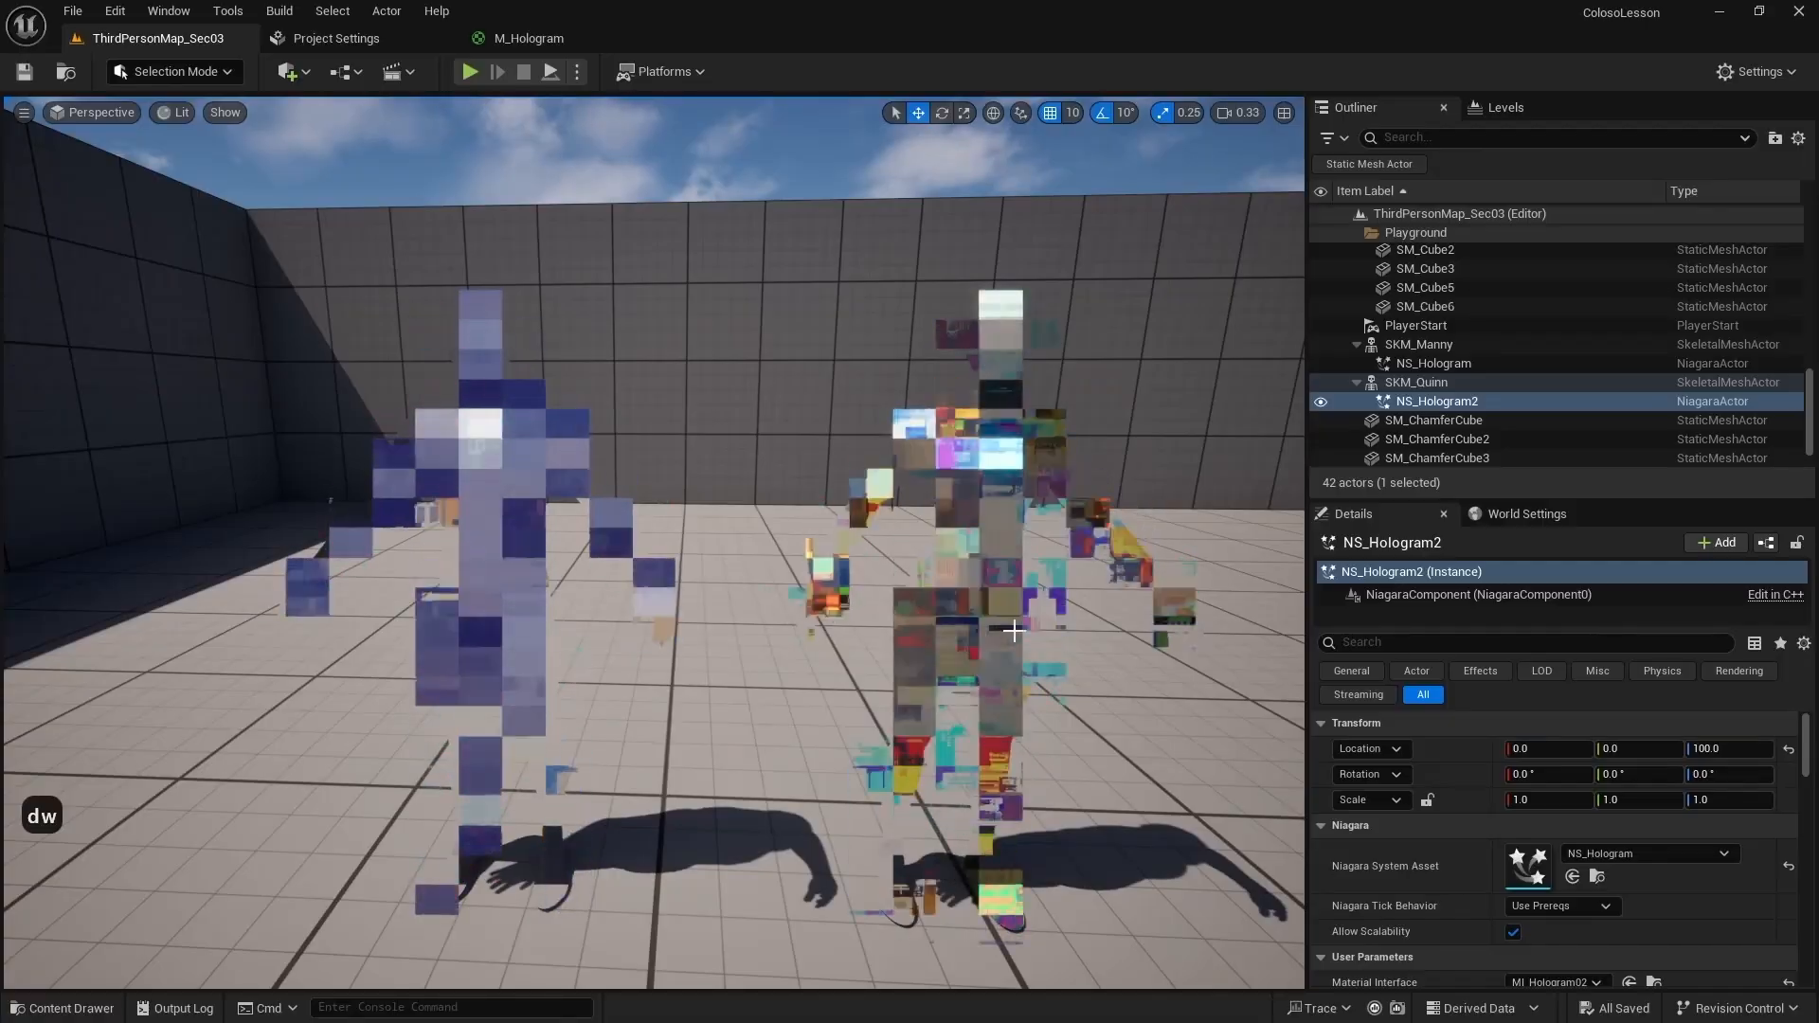
Step: Open the content browser to reach the assets in the Section03 folder
{"action": "key", "text": "ctrl+space"}
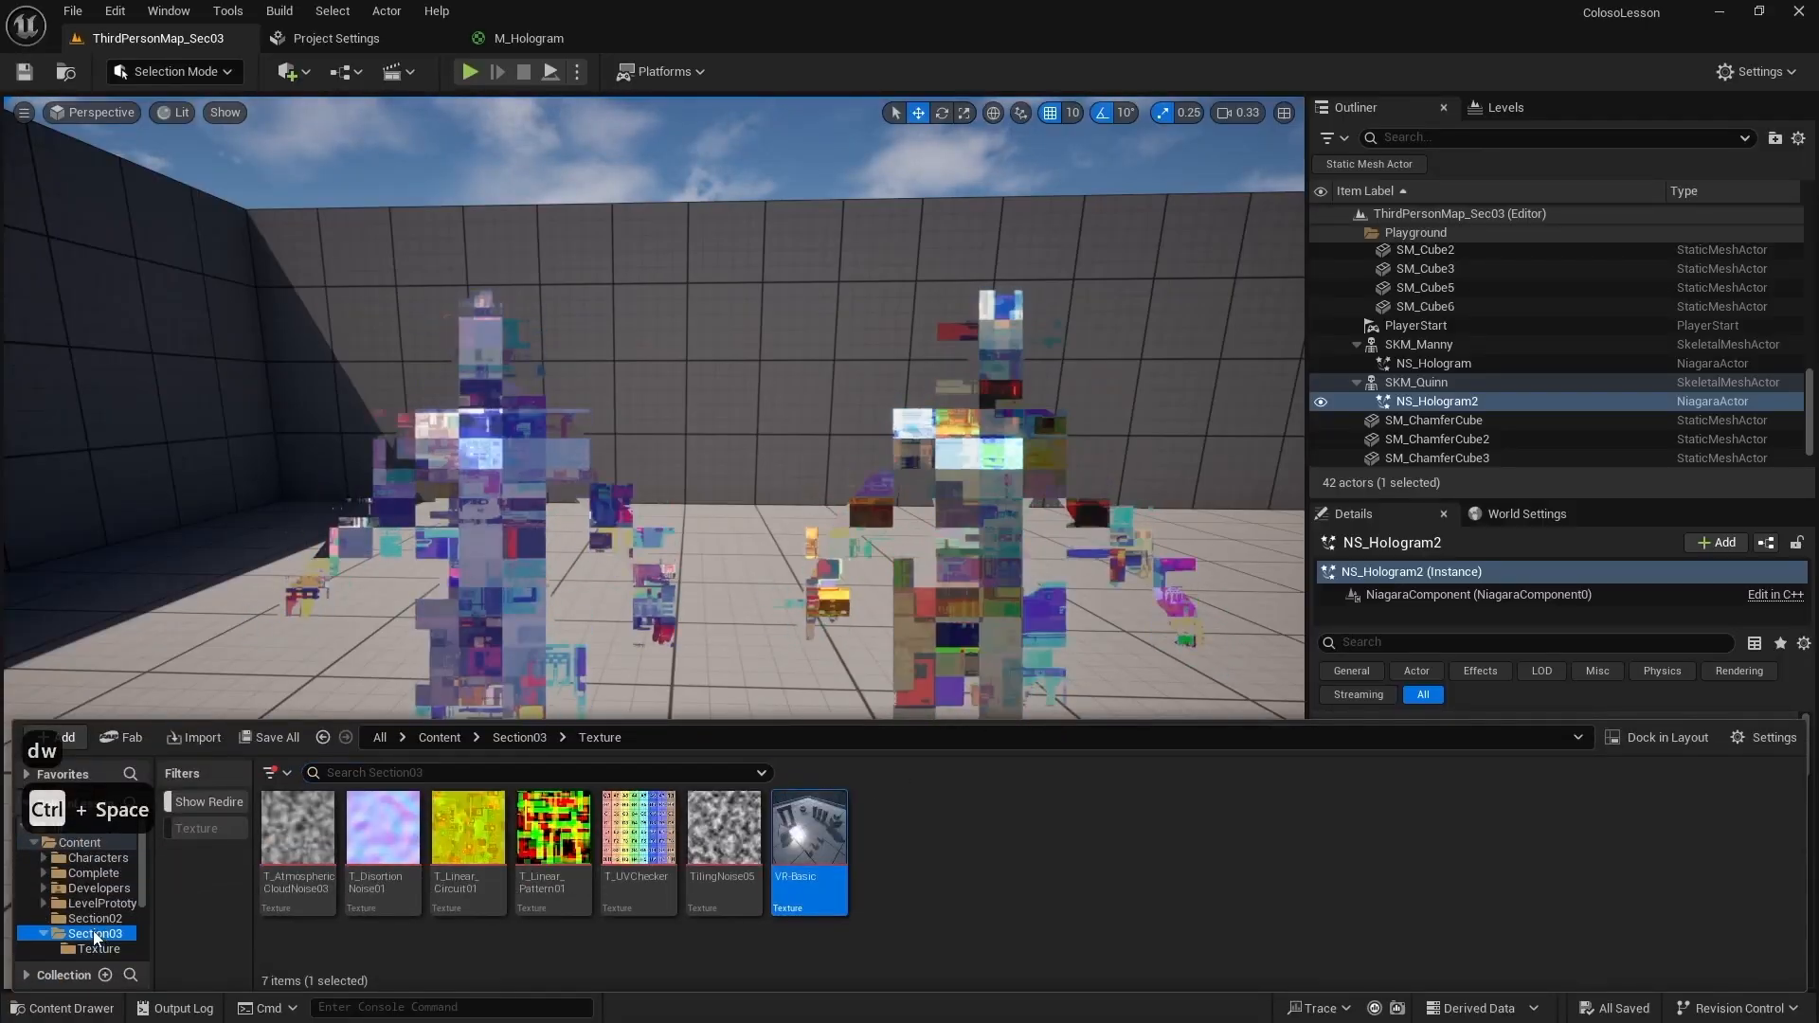